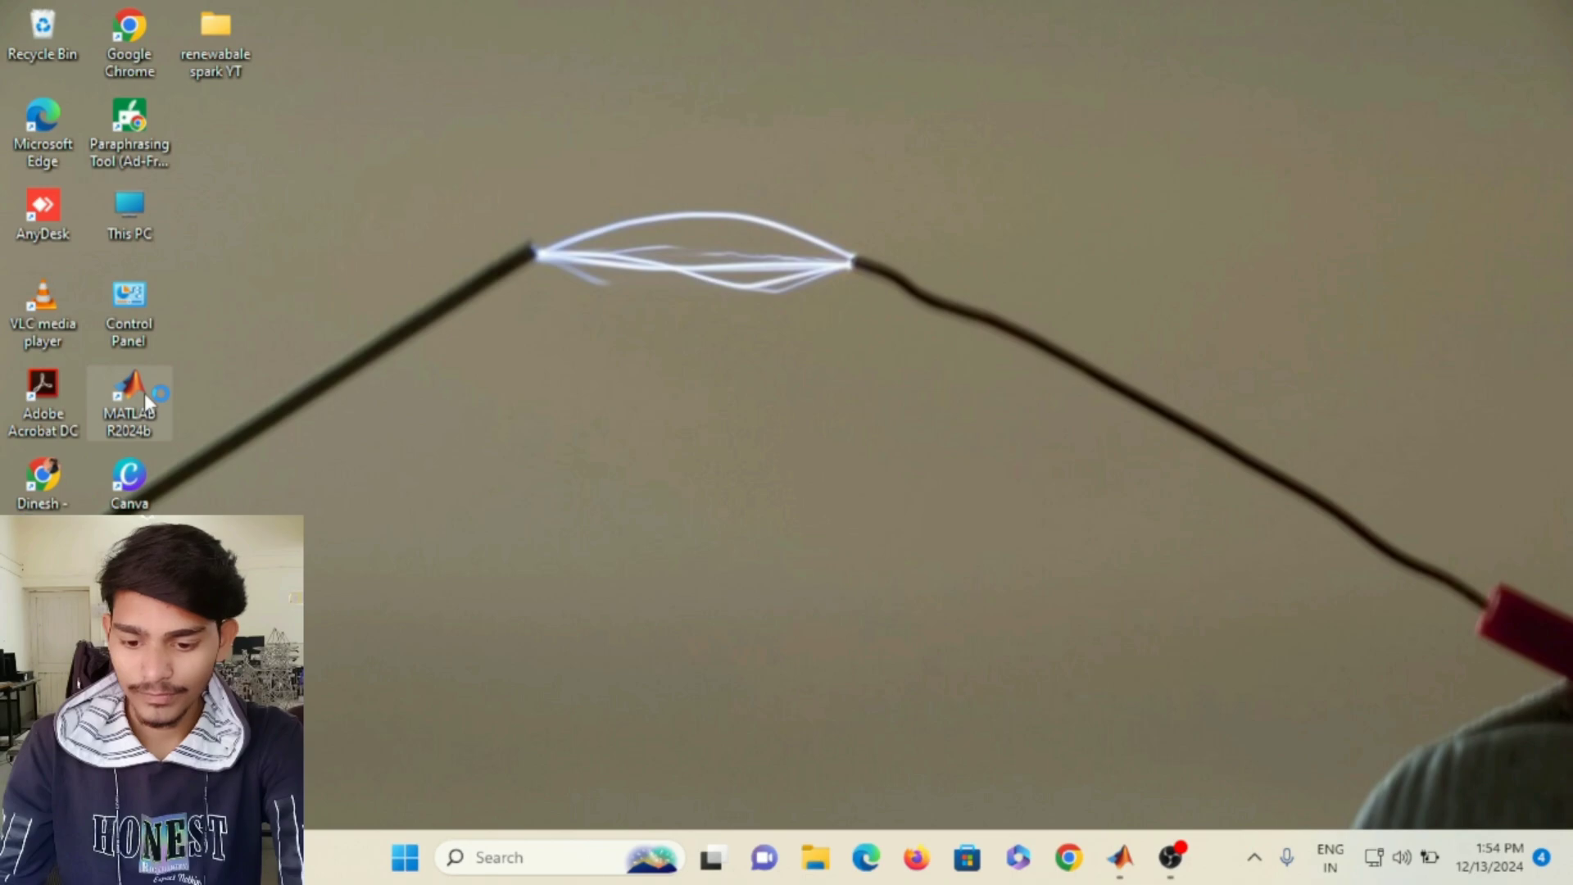
Switch to MATLAB, create a blank Simulink model and maximize its window.
{"action": "mouse_move", "coordinate": [1124, 864]}
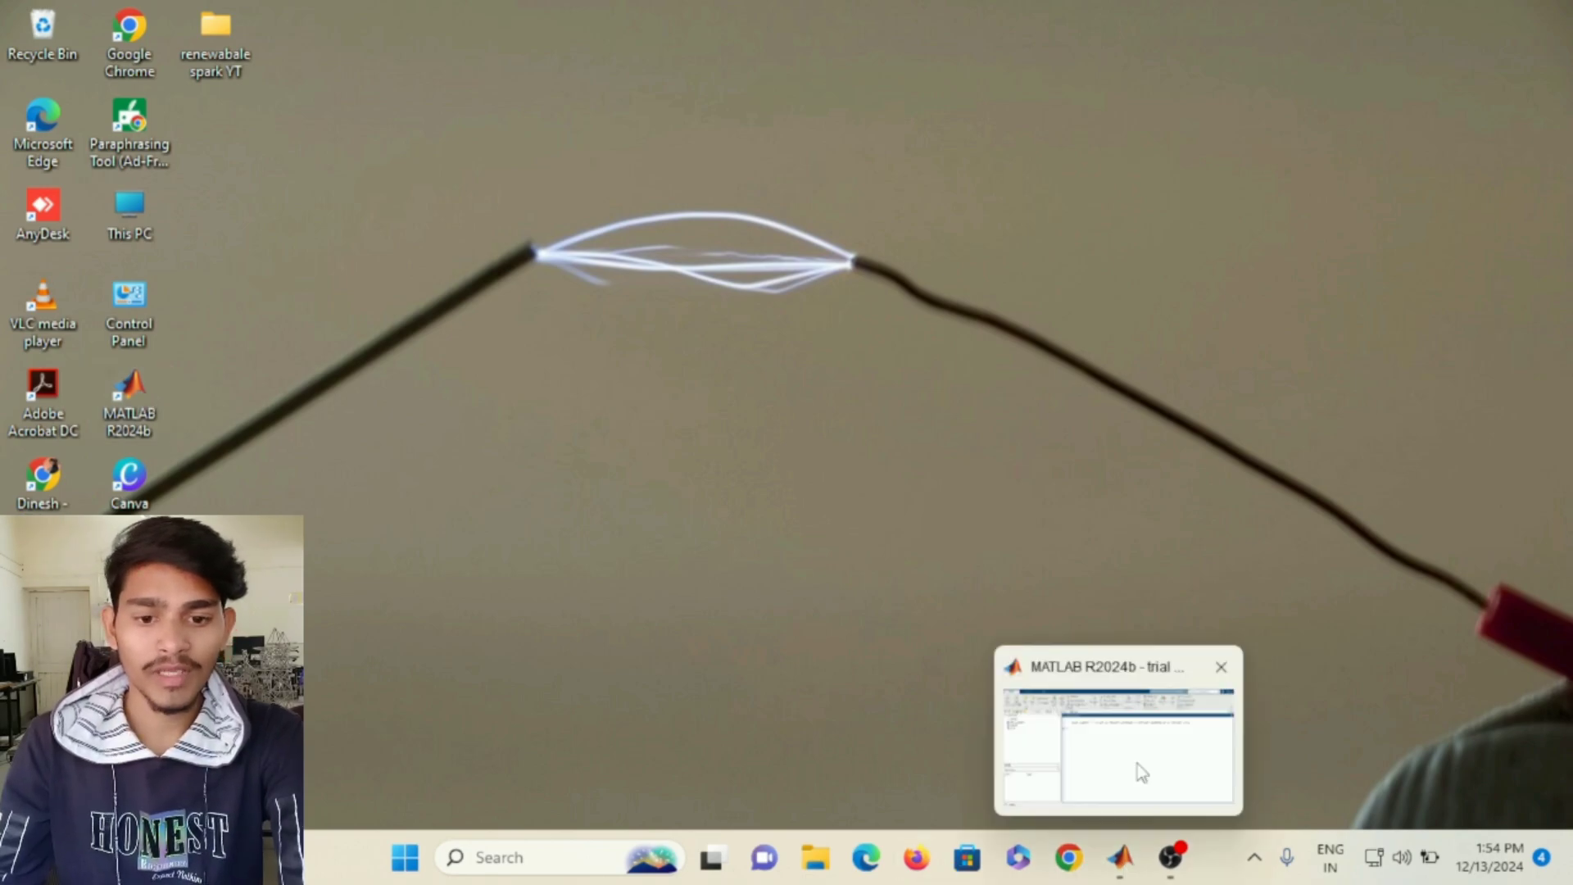
{"action": "left_click", "coordinate": [1137, 763]}
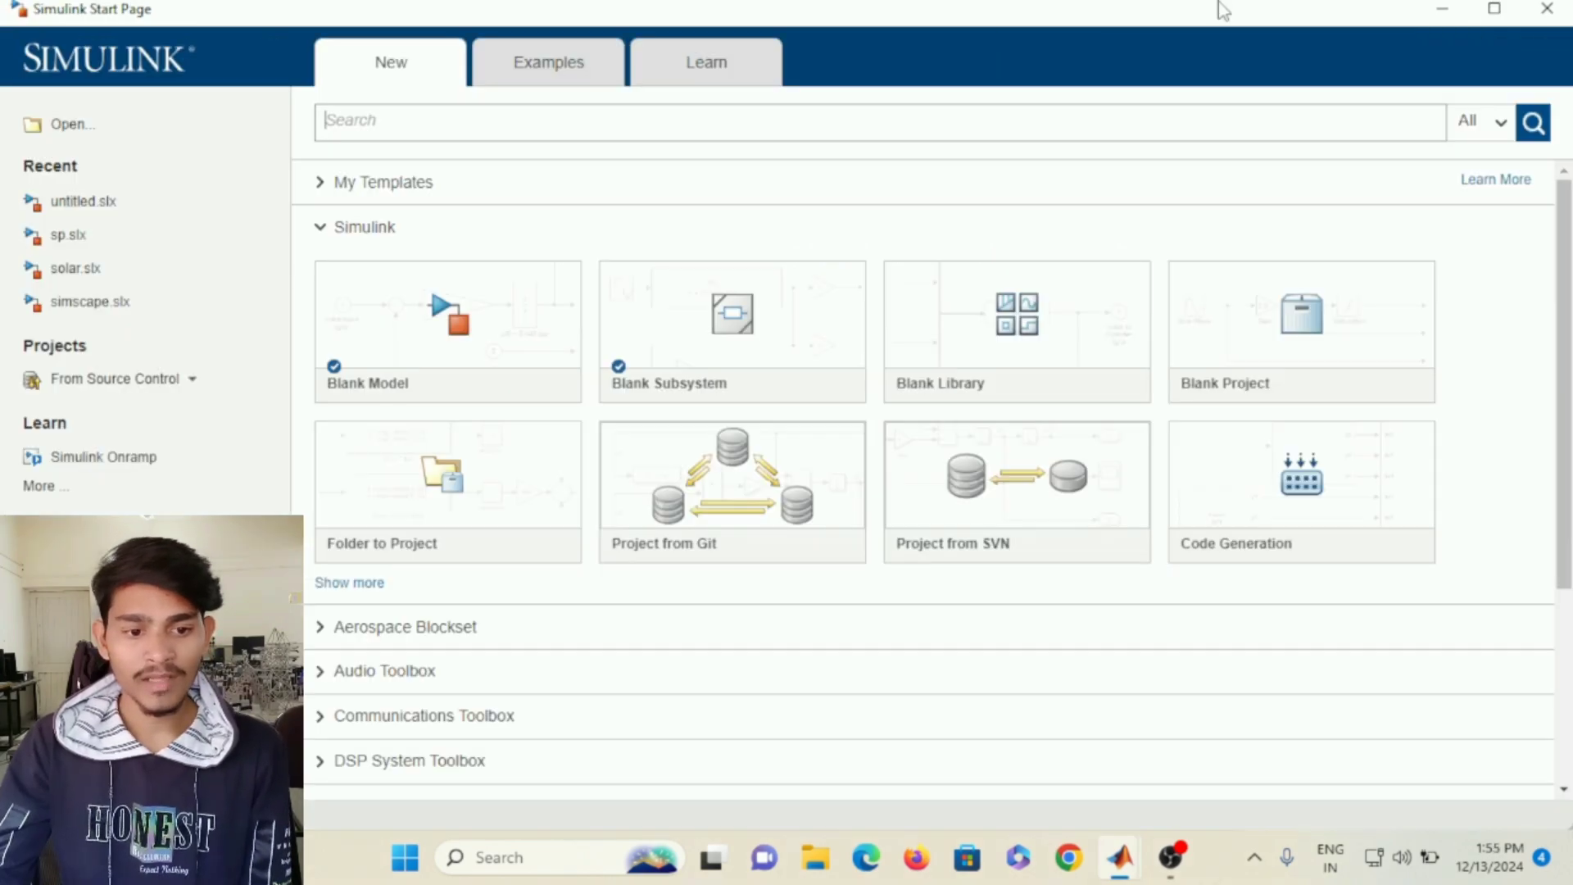
{"action": "mouse_move", "coordinate": [445, 341]}
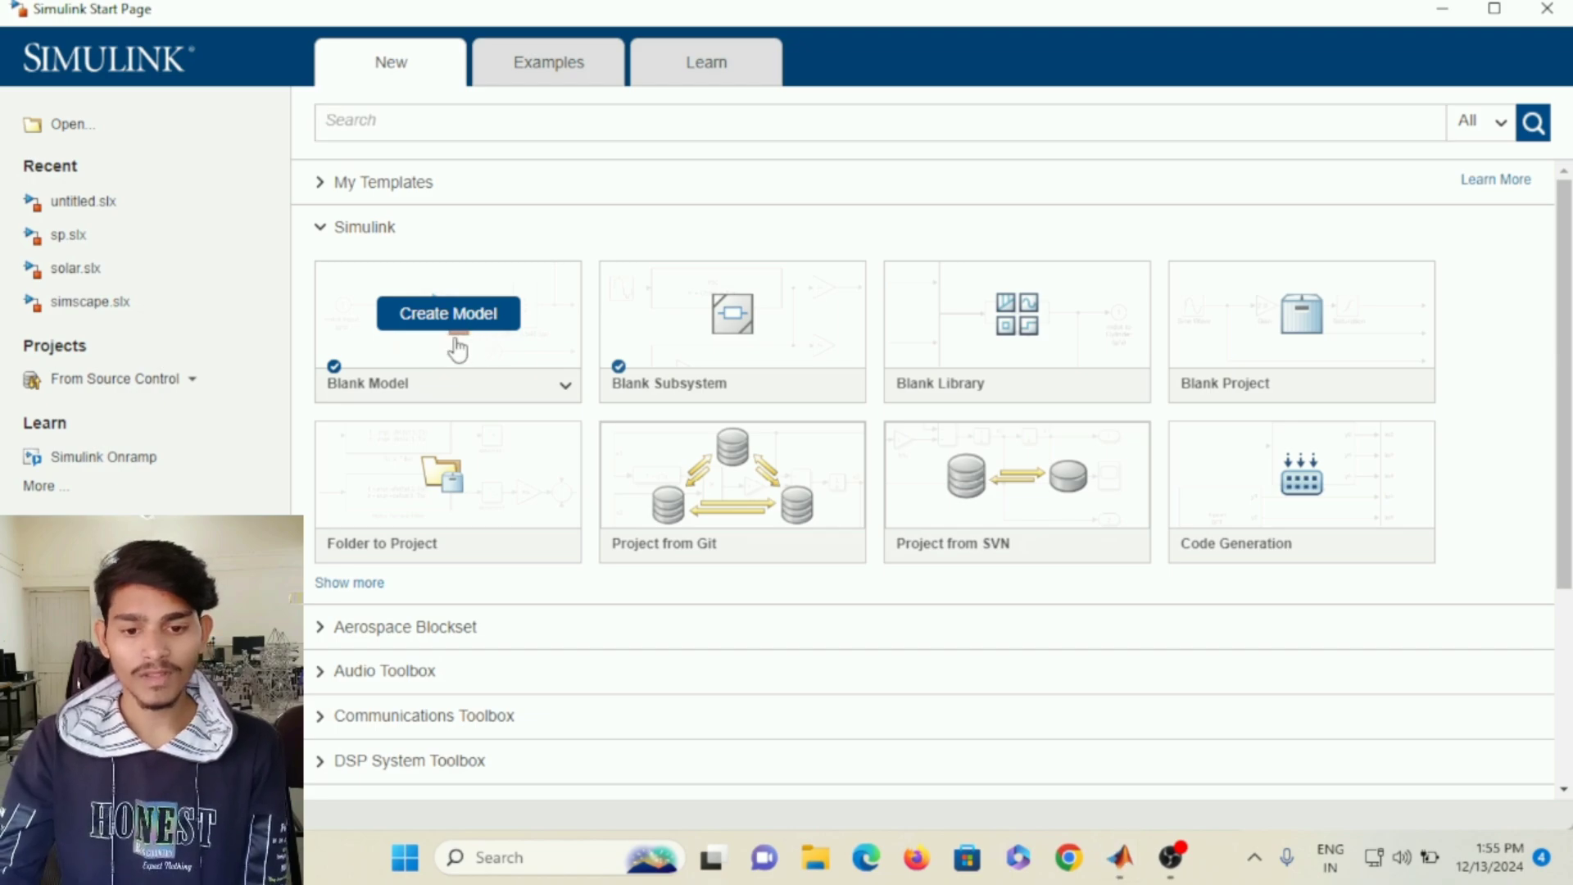
{"action": "left_click", "coordinate": [458, 350]}
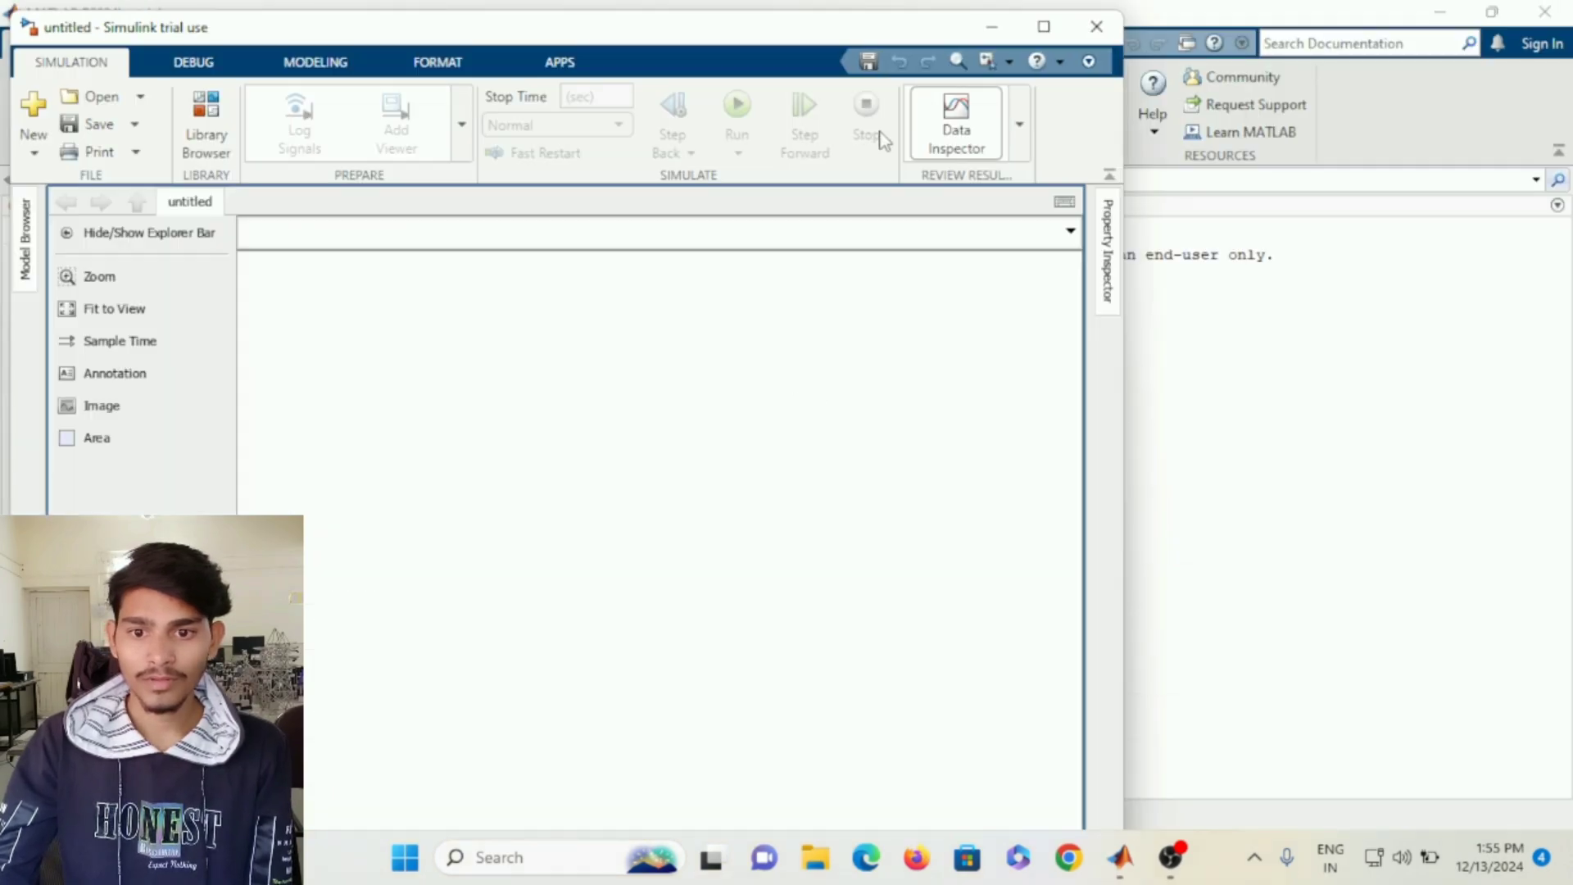
{"action": "left_click", "coordinate": [1044, 28]}
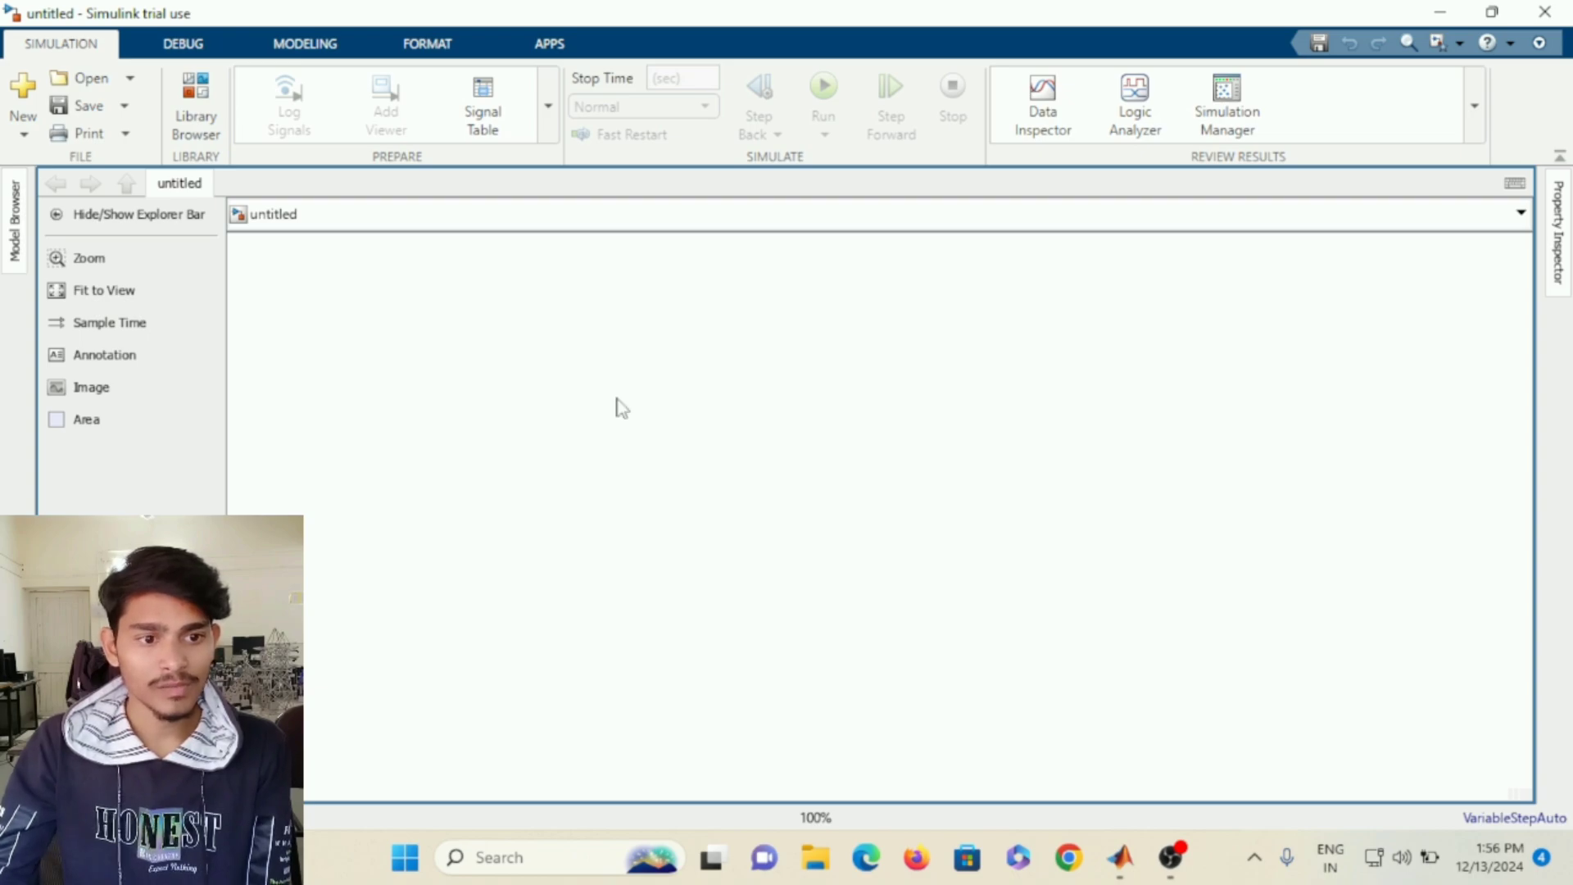
Search the block library for "PV array" and add the PV Array block to the untitled model.
{"action": "left_click", "coordinate": [194, 117]}
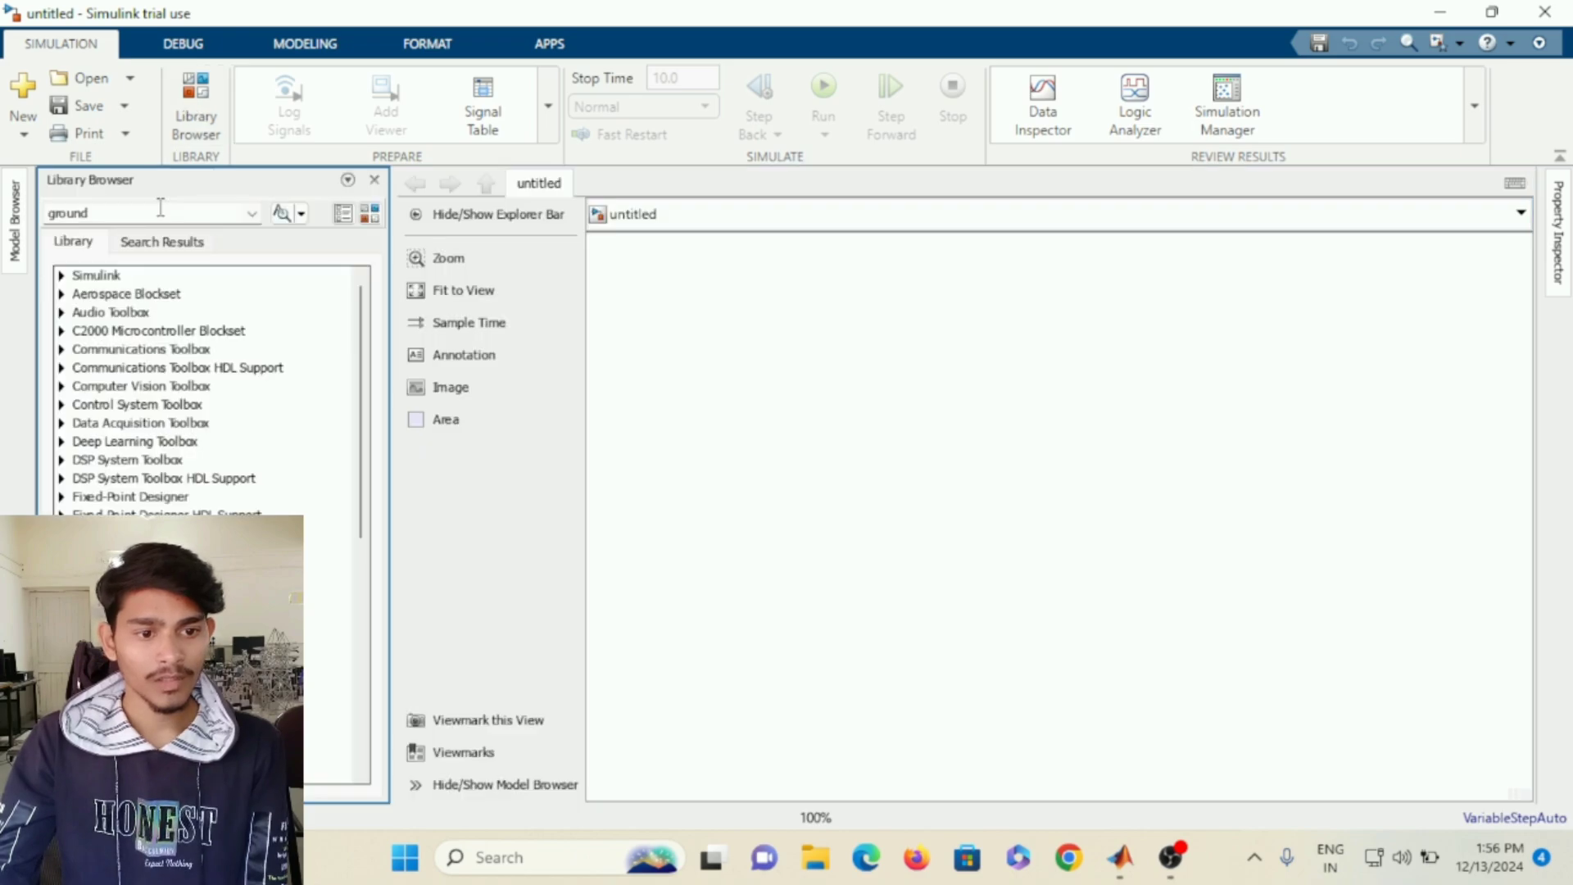
{"action": "left_click", "coordinate": [220, 214]}
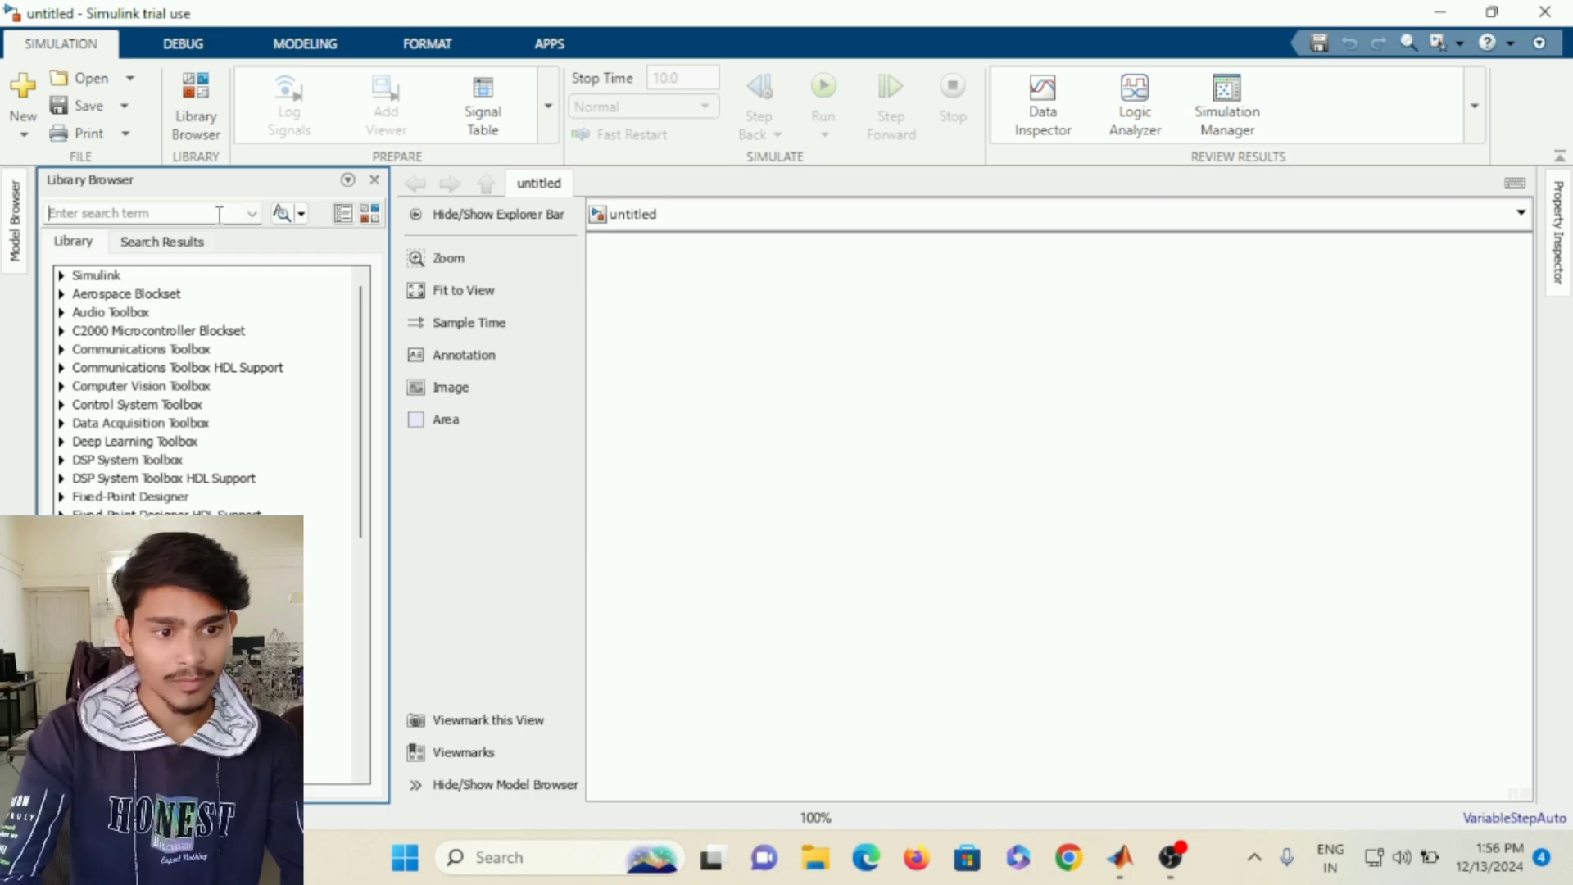
{"action": "left_click", "coordinate": [220, 214]}
{"action": "type", "text": "pv"}
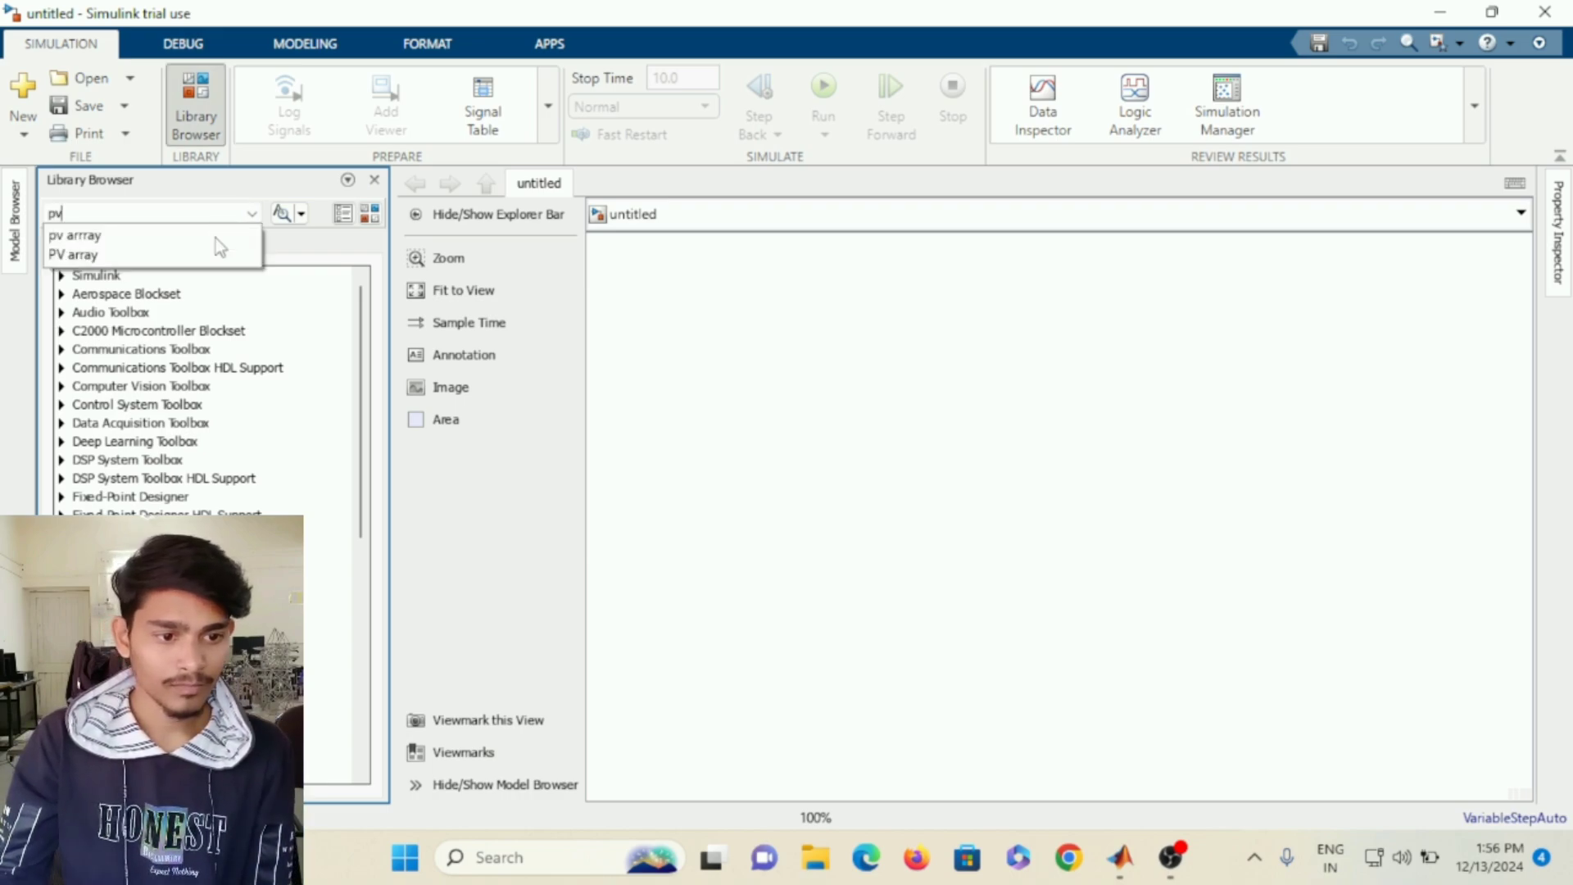
{"action": "left_click", "coordinate": [127, 254]}
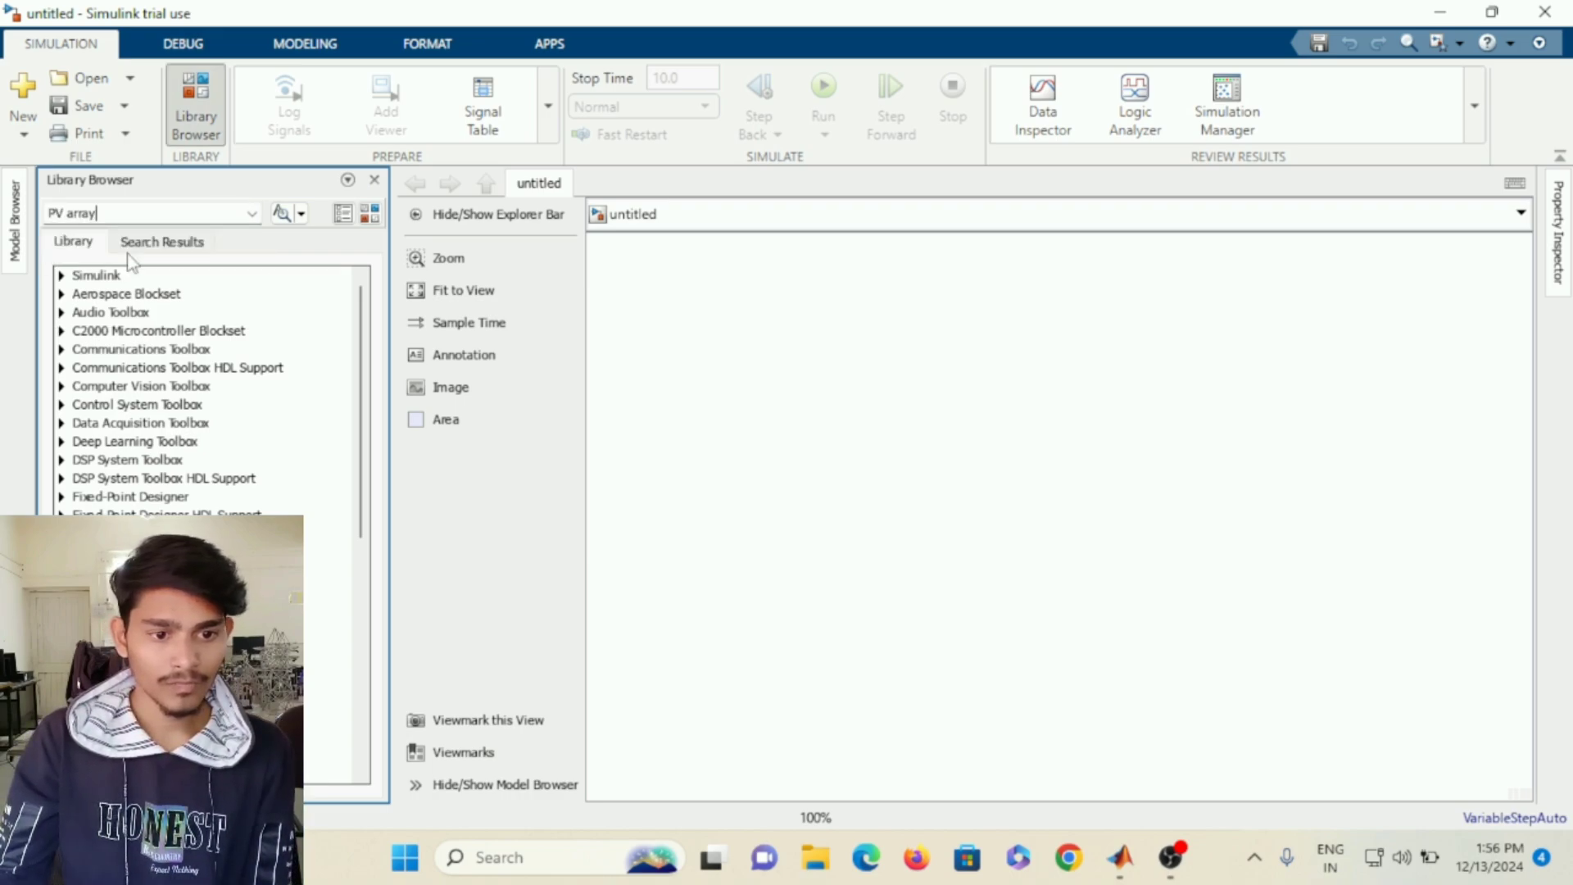
{"action": "left_click", "coordinate": [279, 217]}
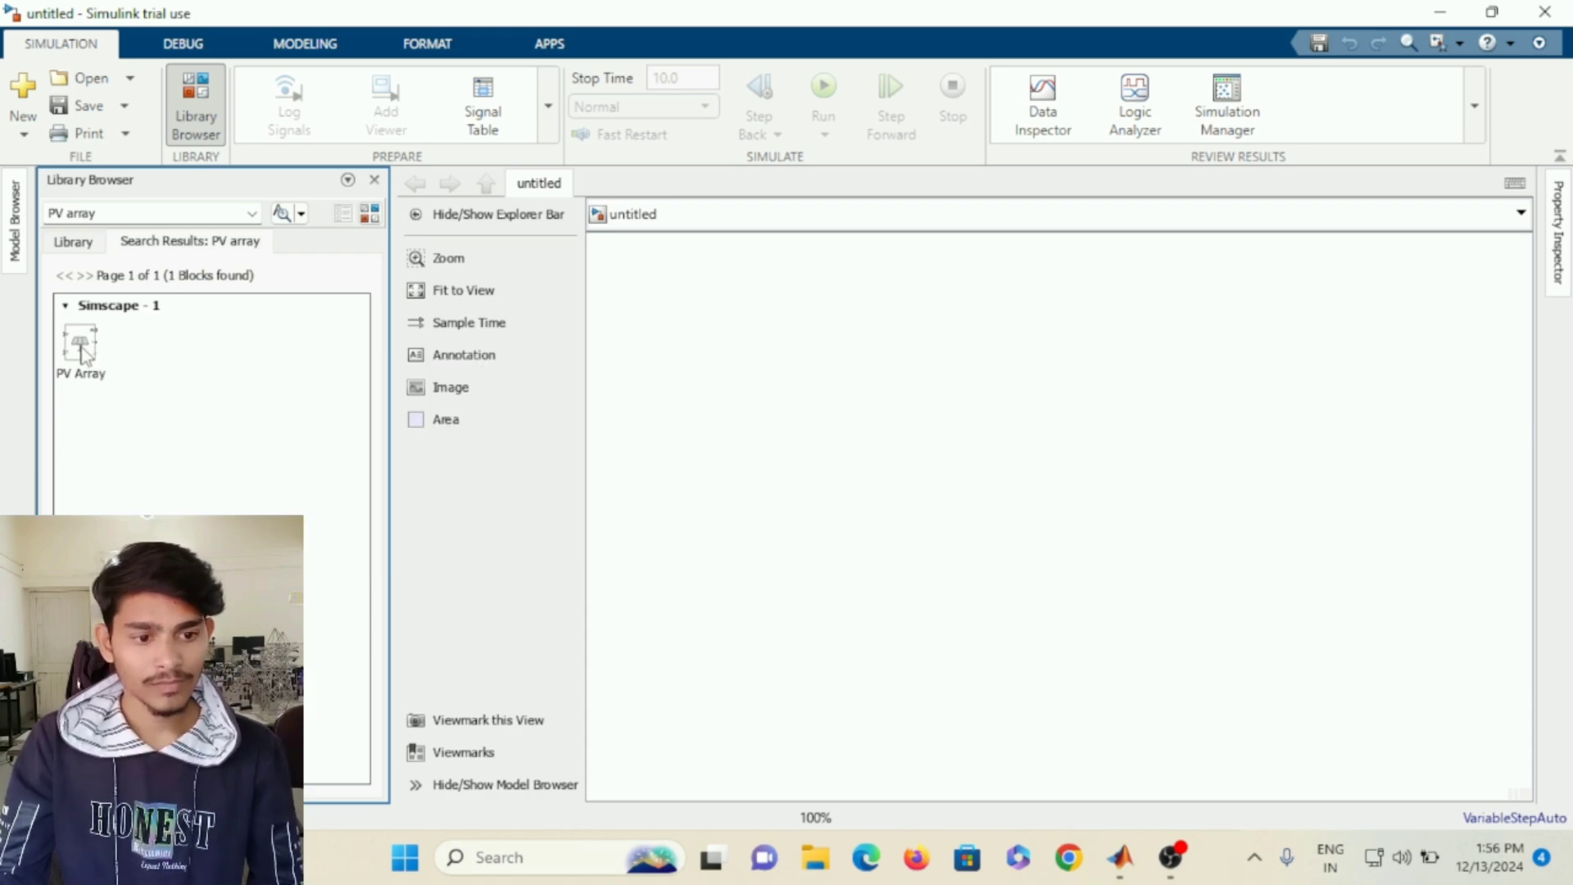
{"action": "right_click", "coordinate": [85, 352]}
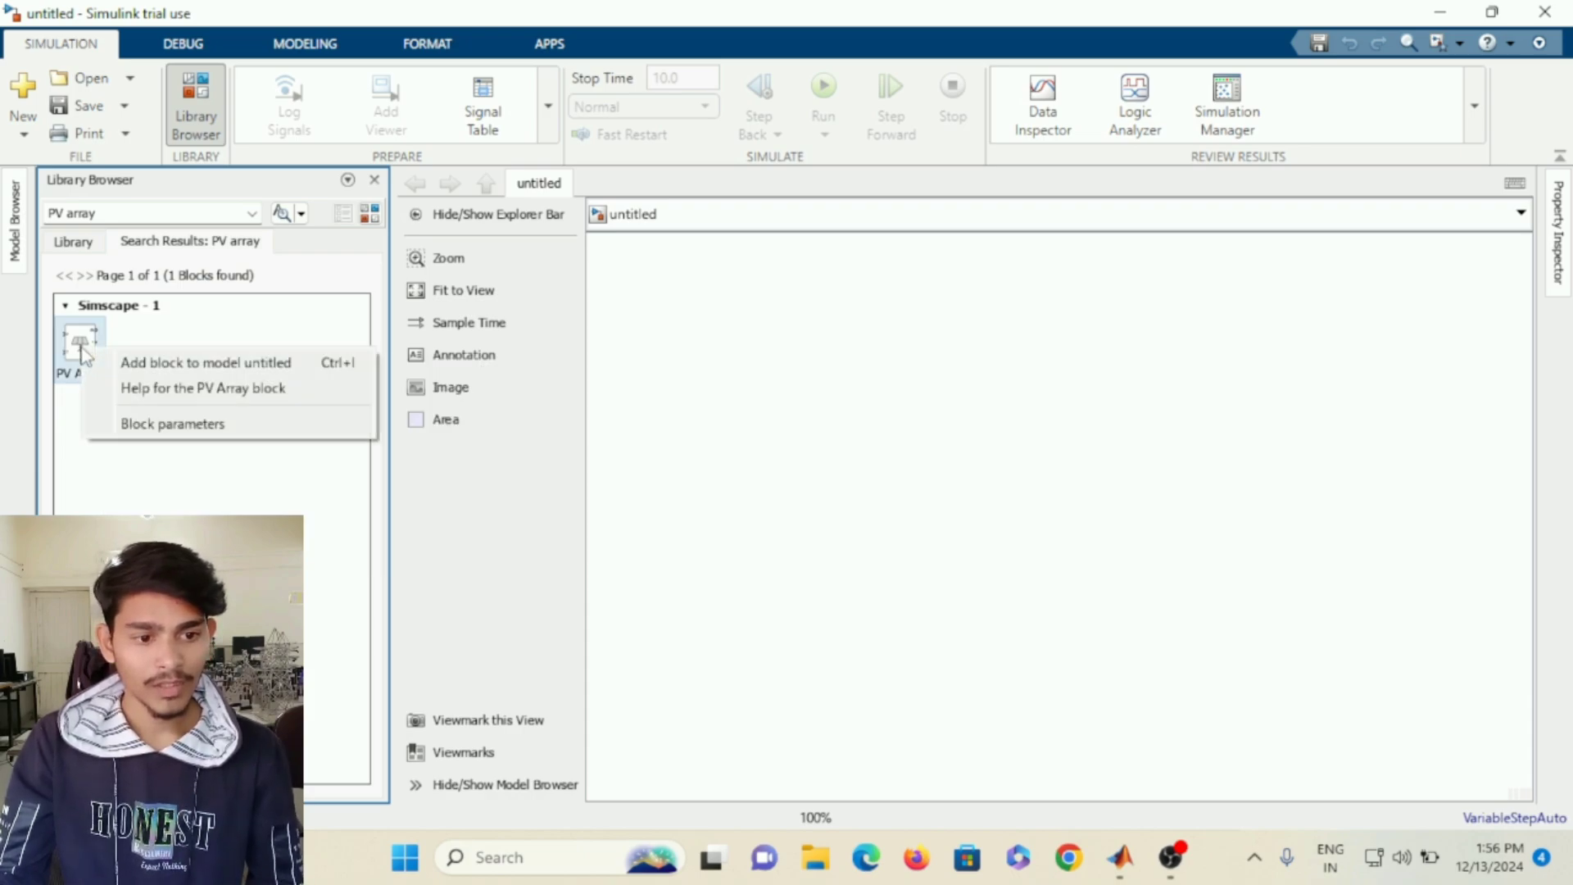
{"action": "left_click", "coordinate": [152, 365]}
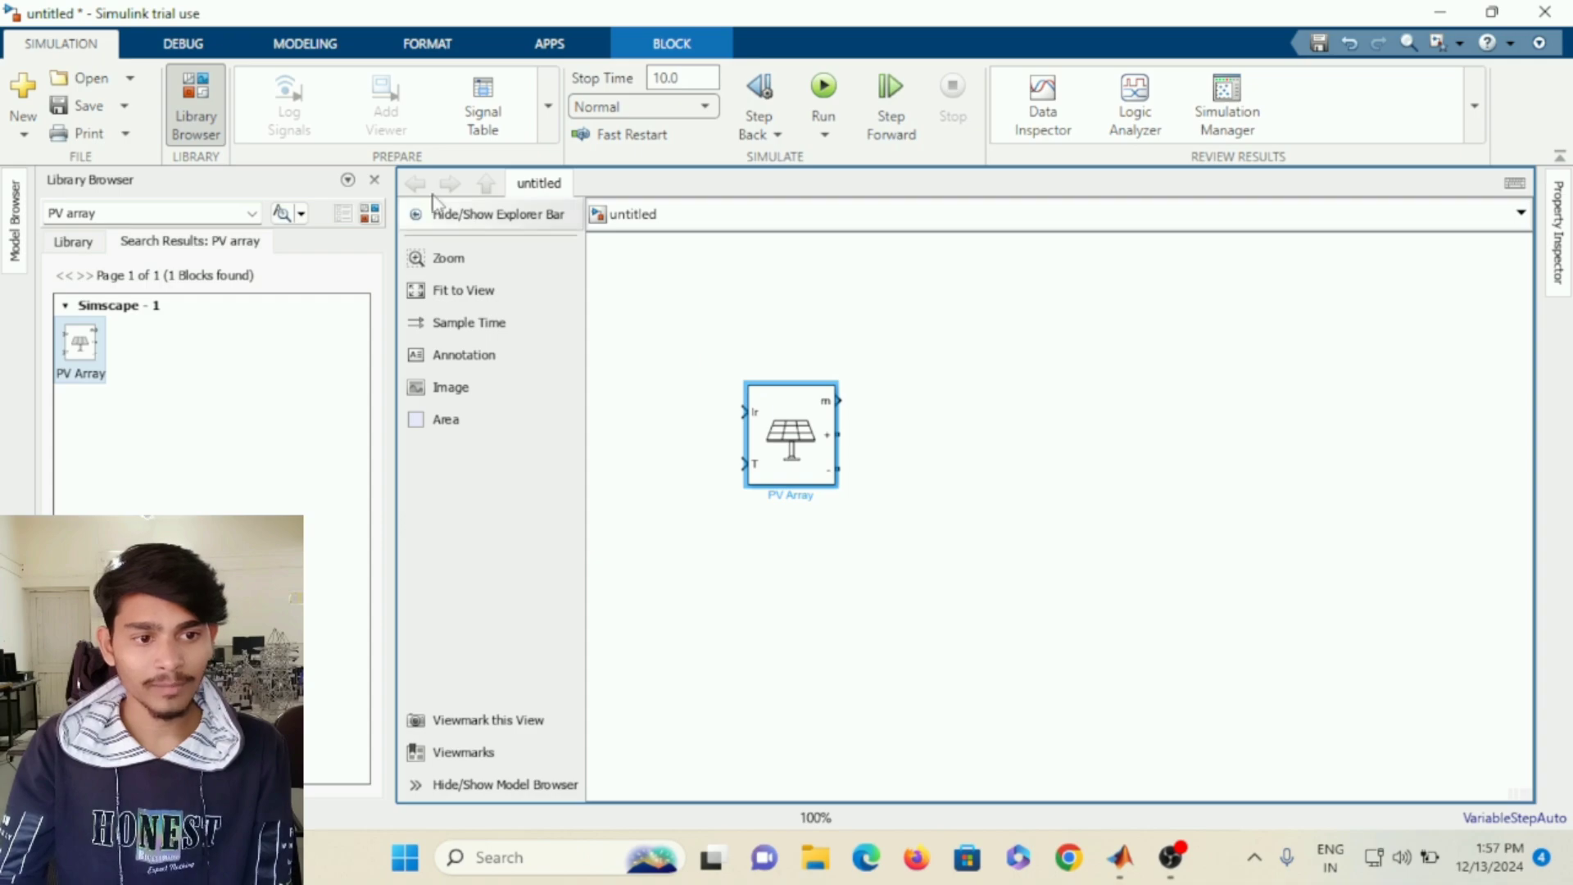
Search the block library for "constant" and add the Simulink Constant block to the model.
{"action": "left_click", "coordinate": [193, 210]}
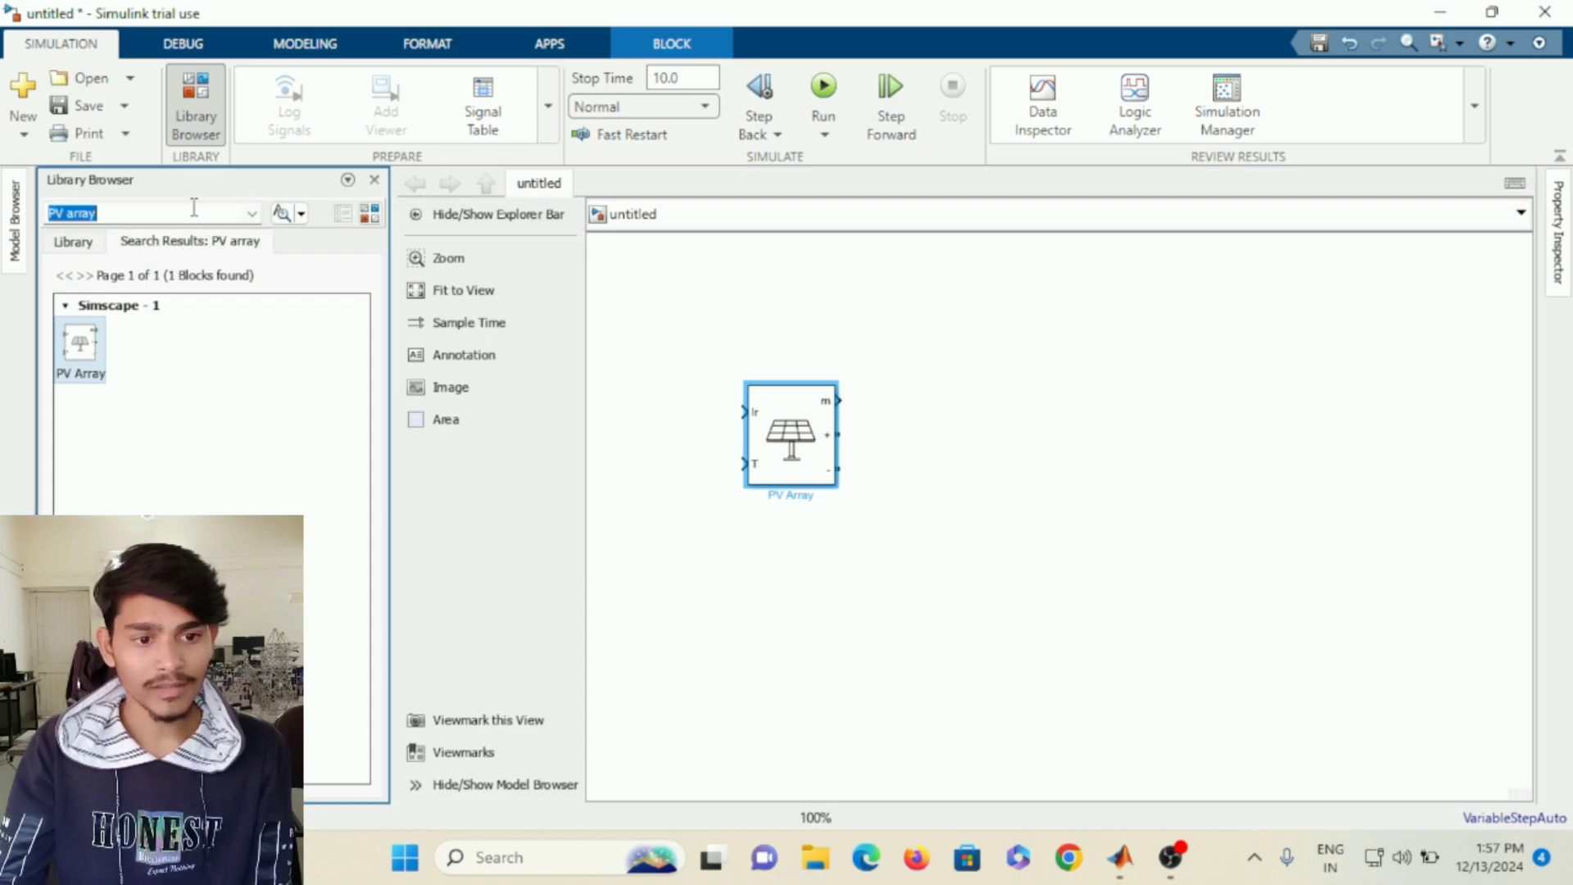
{"action": "key", "text": "BackSpace"}
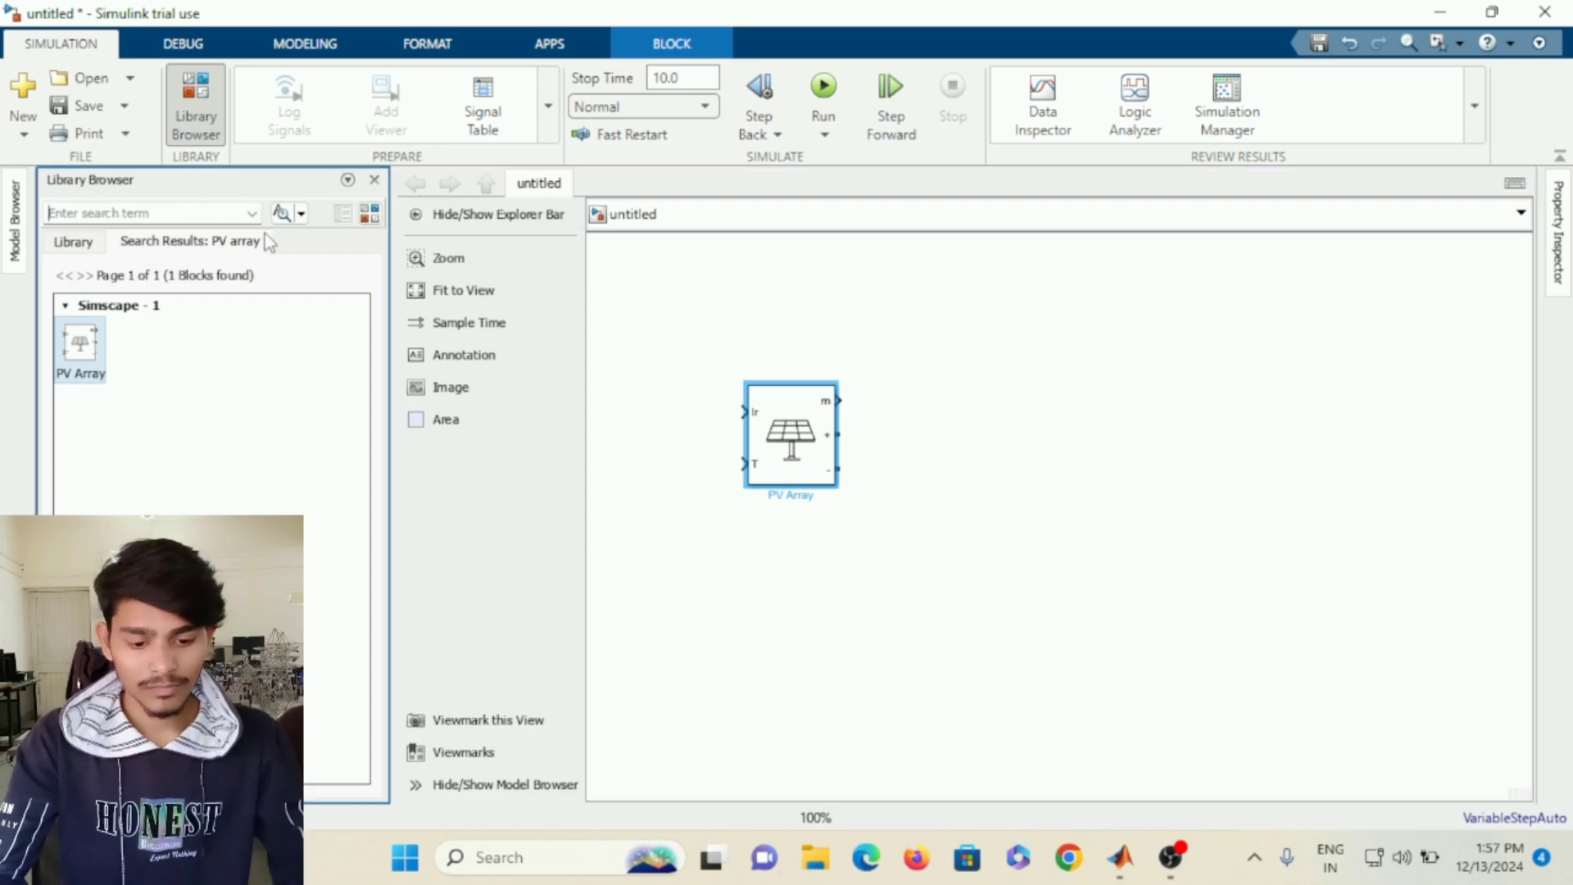
{"action": "type", "text": "con"}
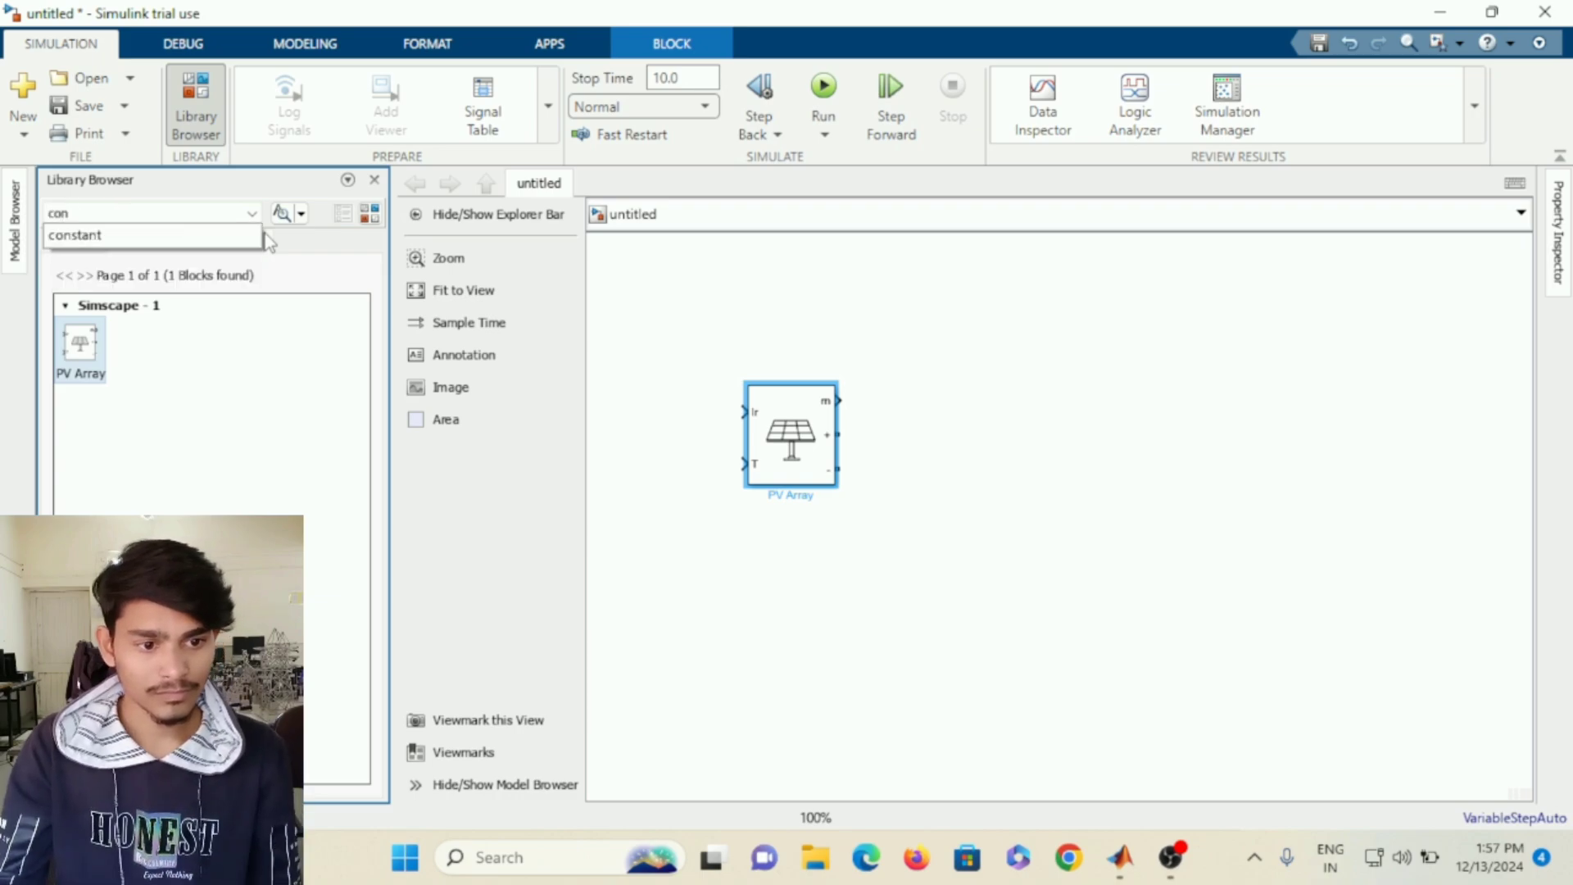
{"action": "left_click", "coordinate": [225, 235]}
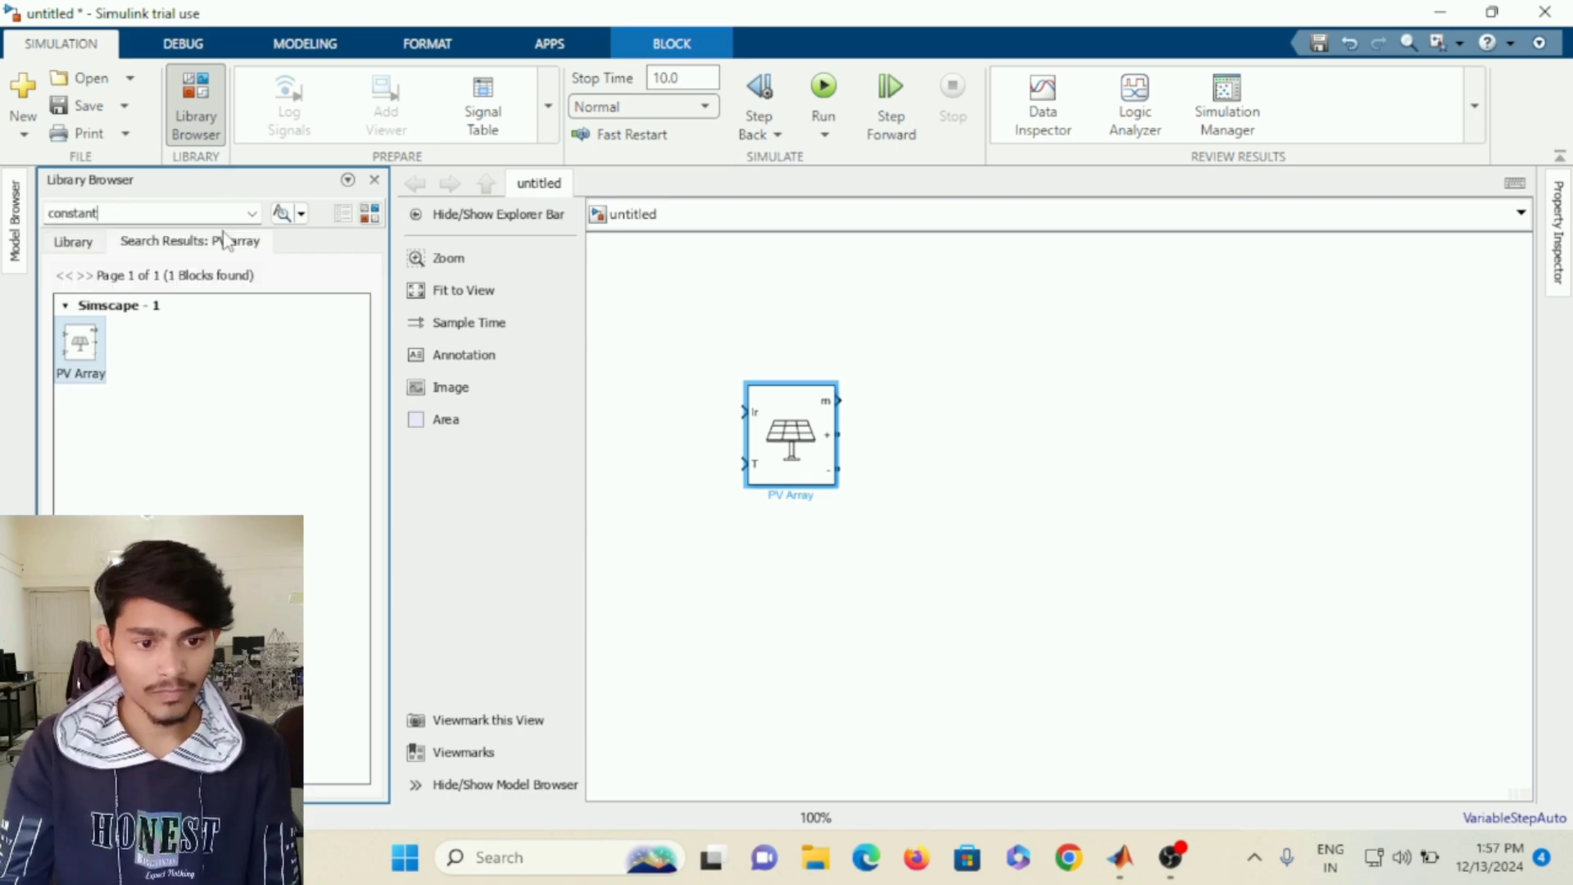
{"action": "left_click", "coordinate": [283, 215]}
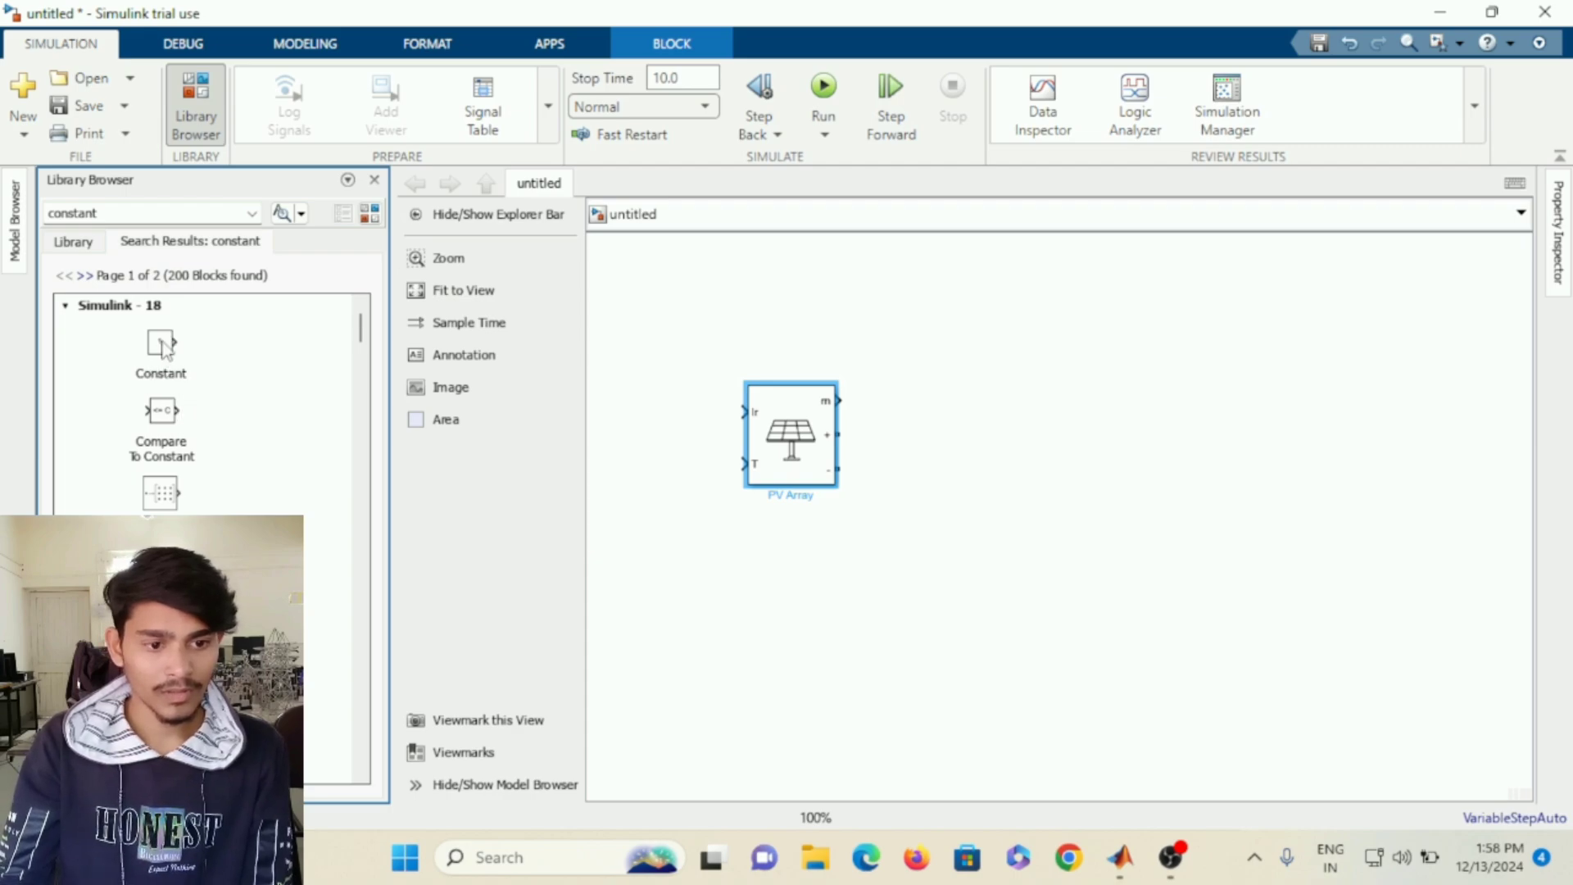
{"action": "scroll", "coordinate": [164, 351], "scroll_direction": "down", "scroll_amount": 1}
{"action": "scroll", "coordinate": [165, 351], "scroll_direction": "up", "scroll_amount": 1}
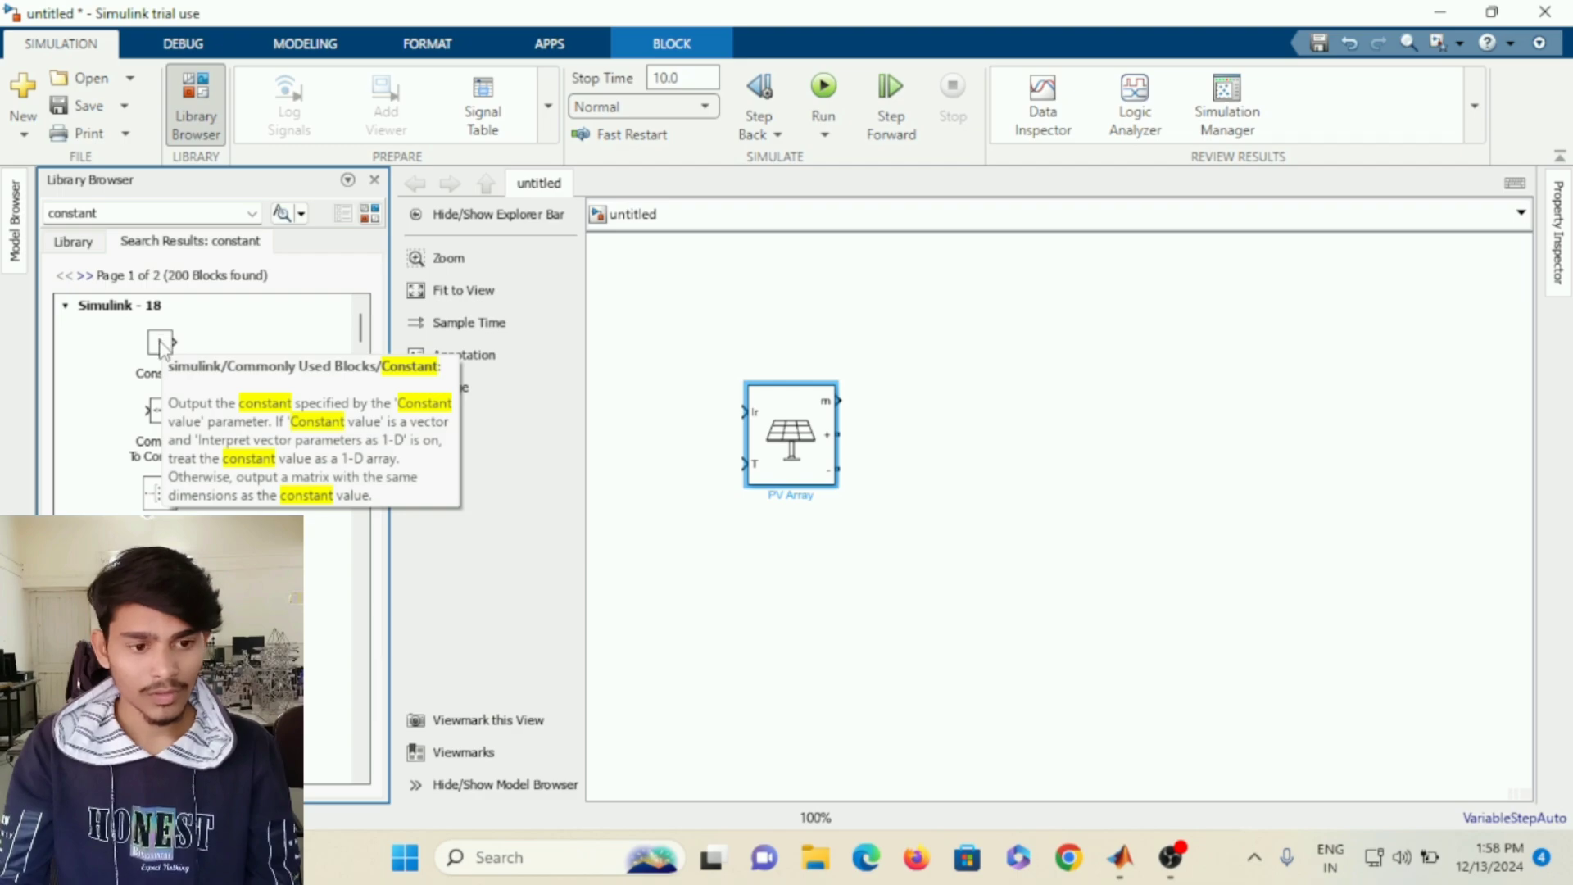
{"action": "right_click", "coordinate": [159, 341]}
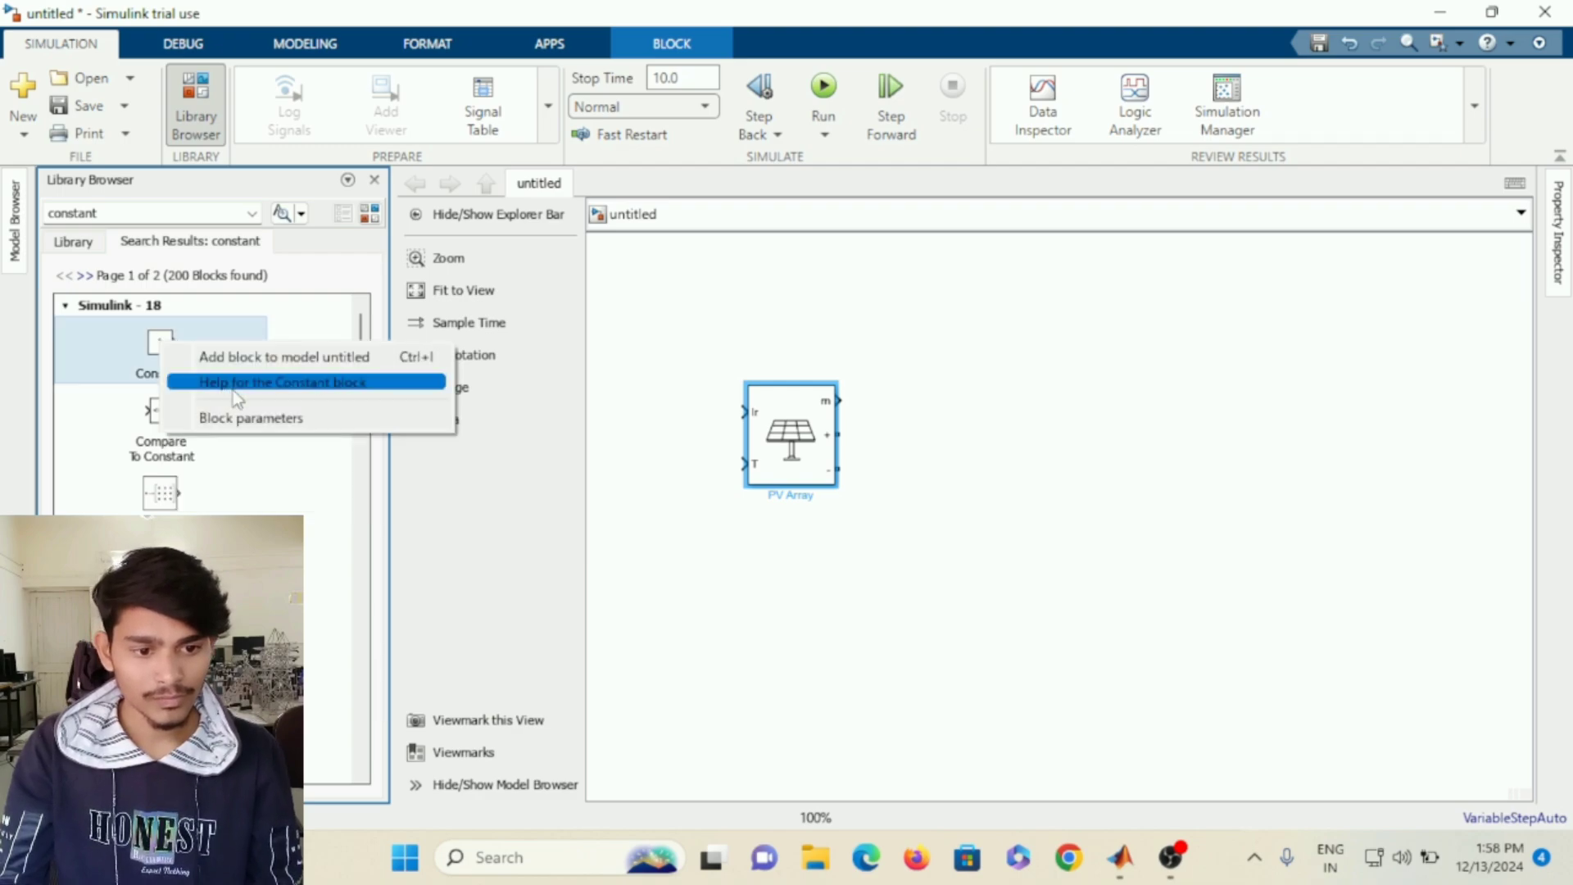
{"action": "left_click", "coordinate": [244, 365]}
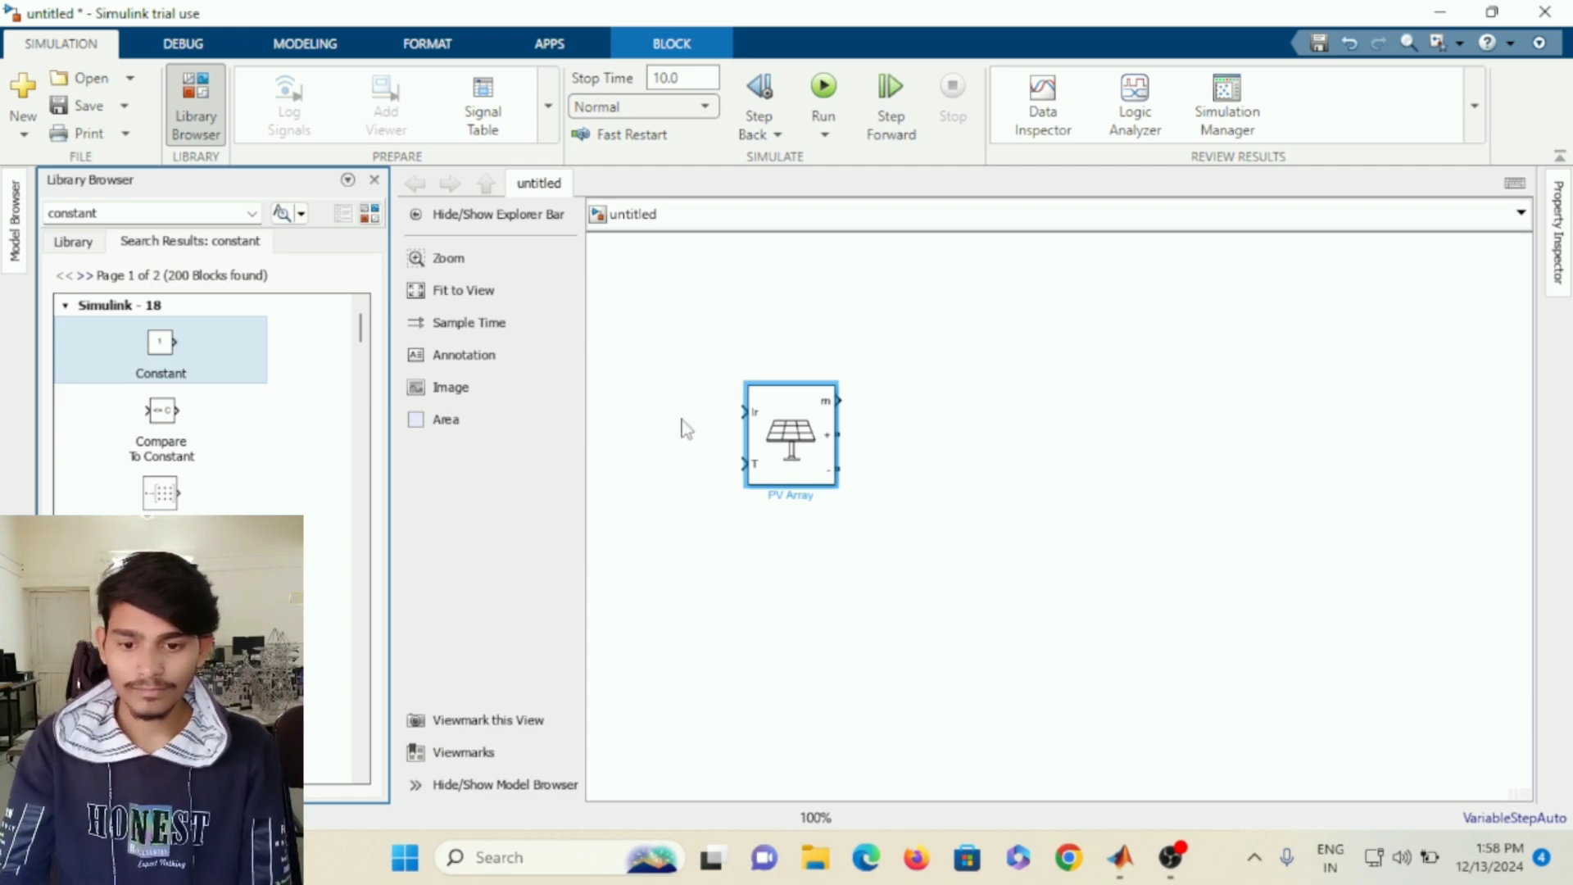
{"action": "left_click", "coordinate": [848, 430]}
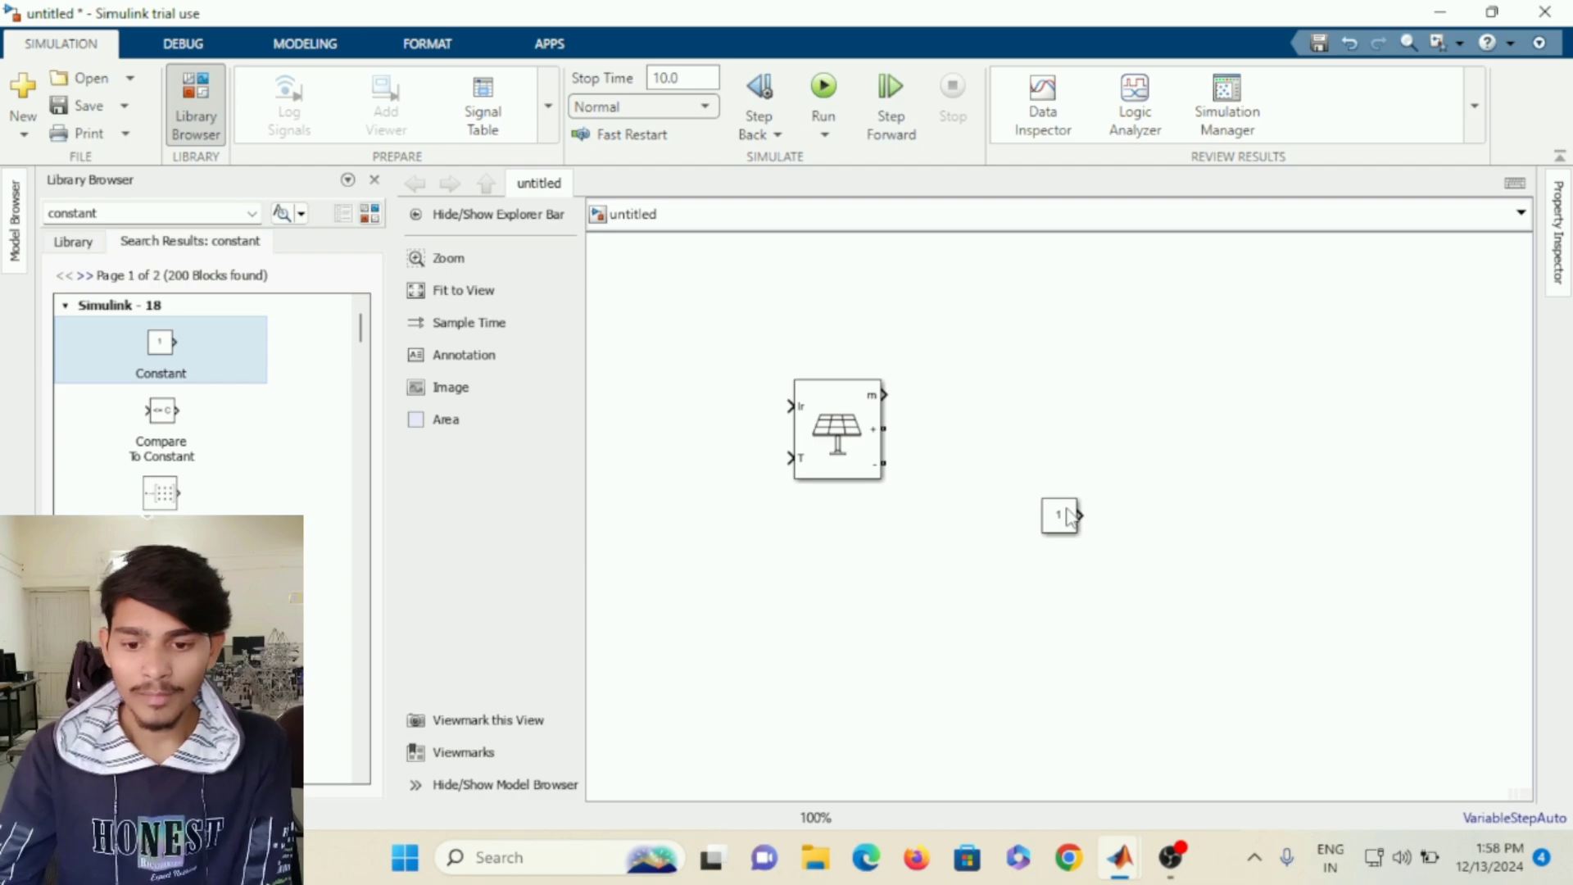
Duplicate the Constant block and connect one copy to the PV Array's Ir input and the other to T, aligned with the ports.
{"action": "left_click", "coordinate": [1068, 517]}
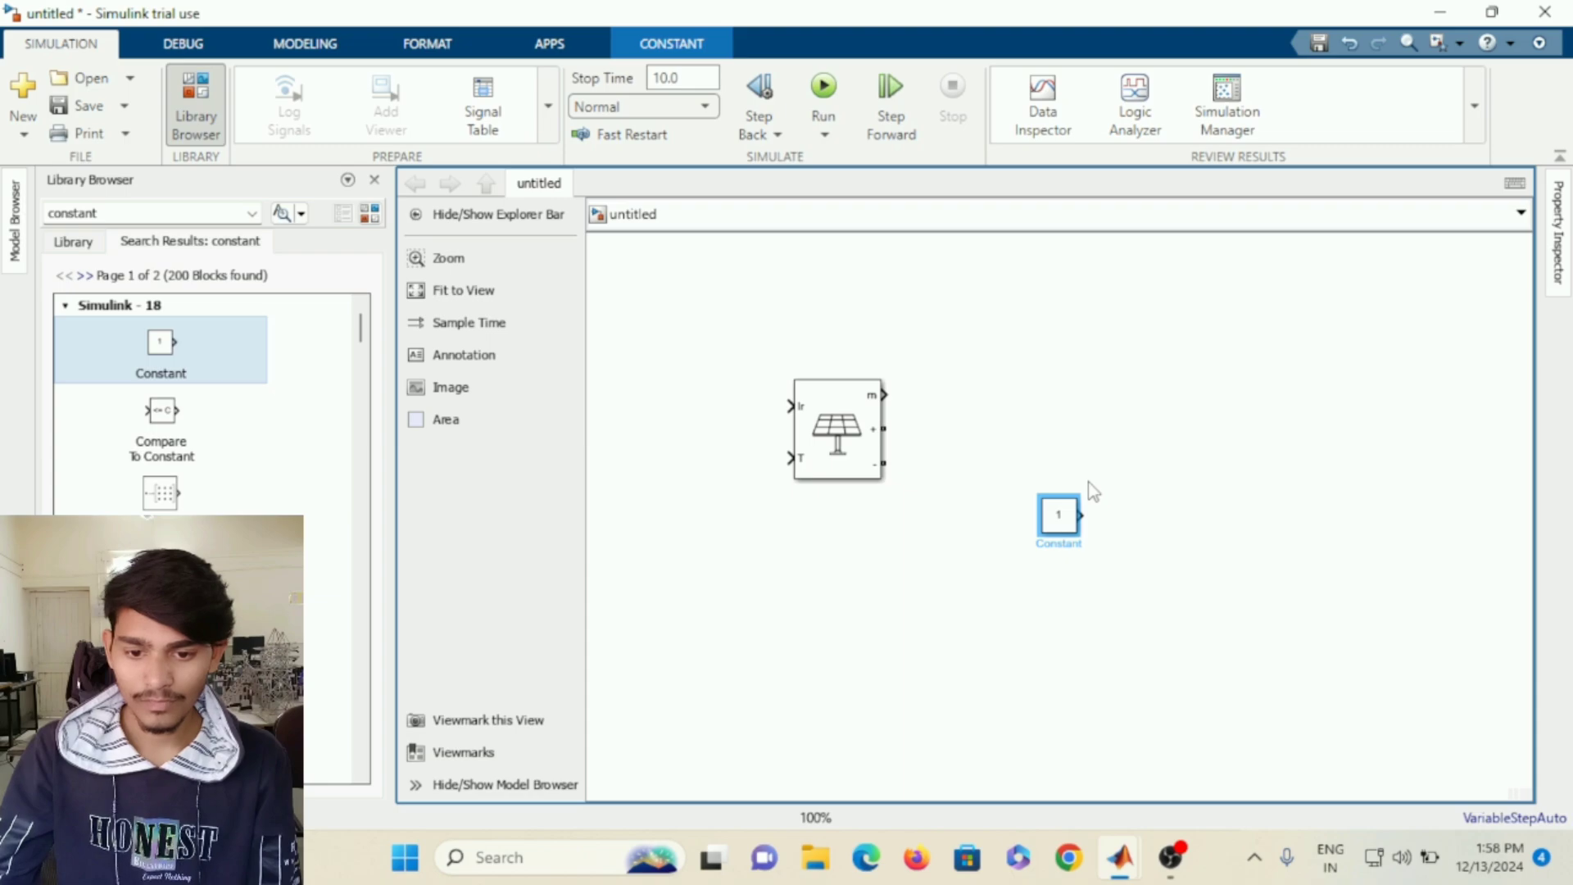
{"action": "key", "text": "ctrl+v"}
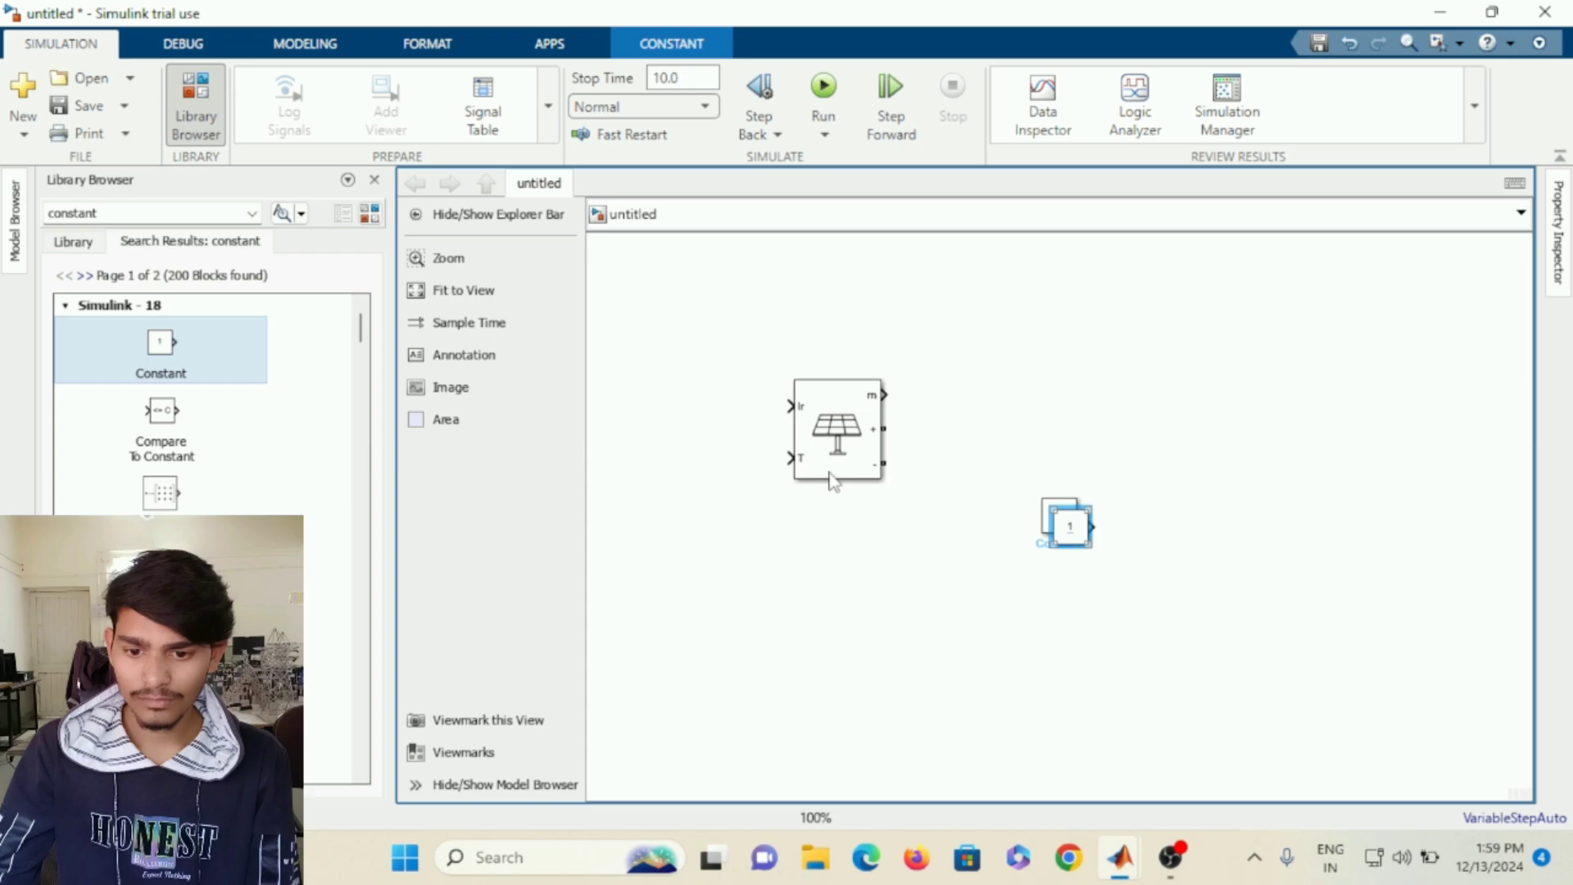
{"action": "left_click_drag", "start_coordinate": [1070, 526], "coordinate": [719, 457]}
{"action": "left_click", "coordinate": [1083, 518]}
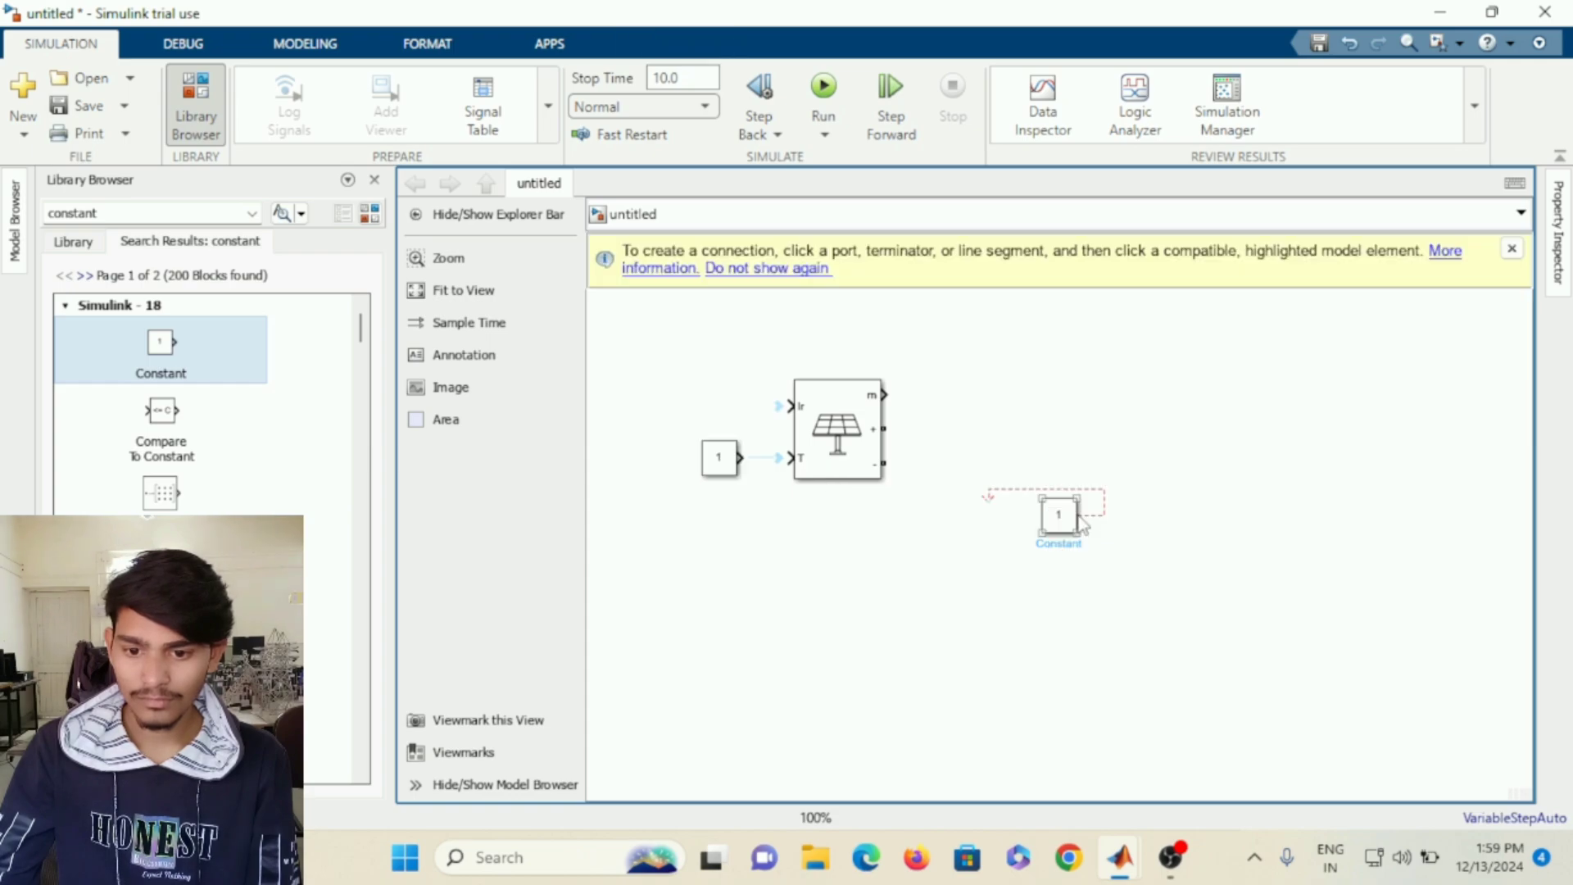
{"action": "left_click_drag", "start_coordinate": [1059, 516], "coordinate": [667, 400]}
{"action": "left_click", "coordinate": [719, 457]}
{"action": "left_click_drag", "start_coordinate": [720, 461], "coordinate": [680, 460]}
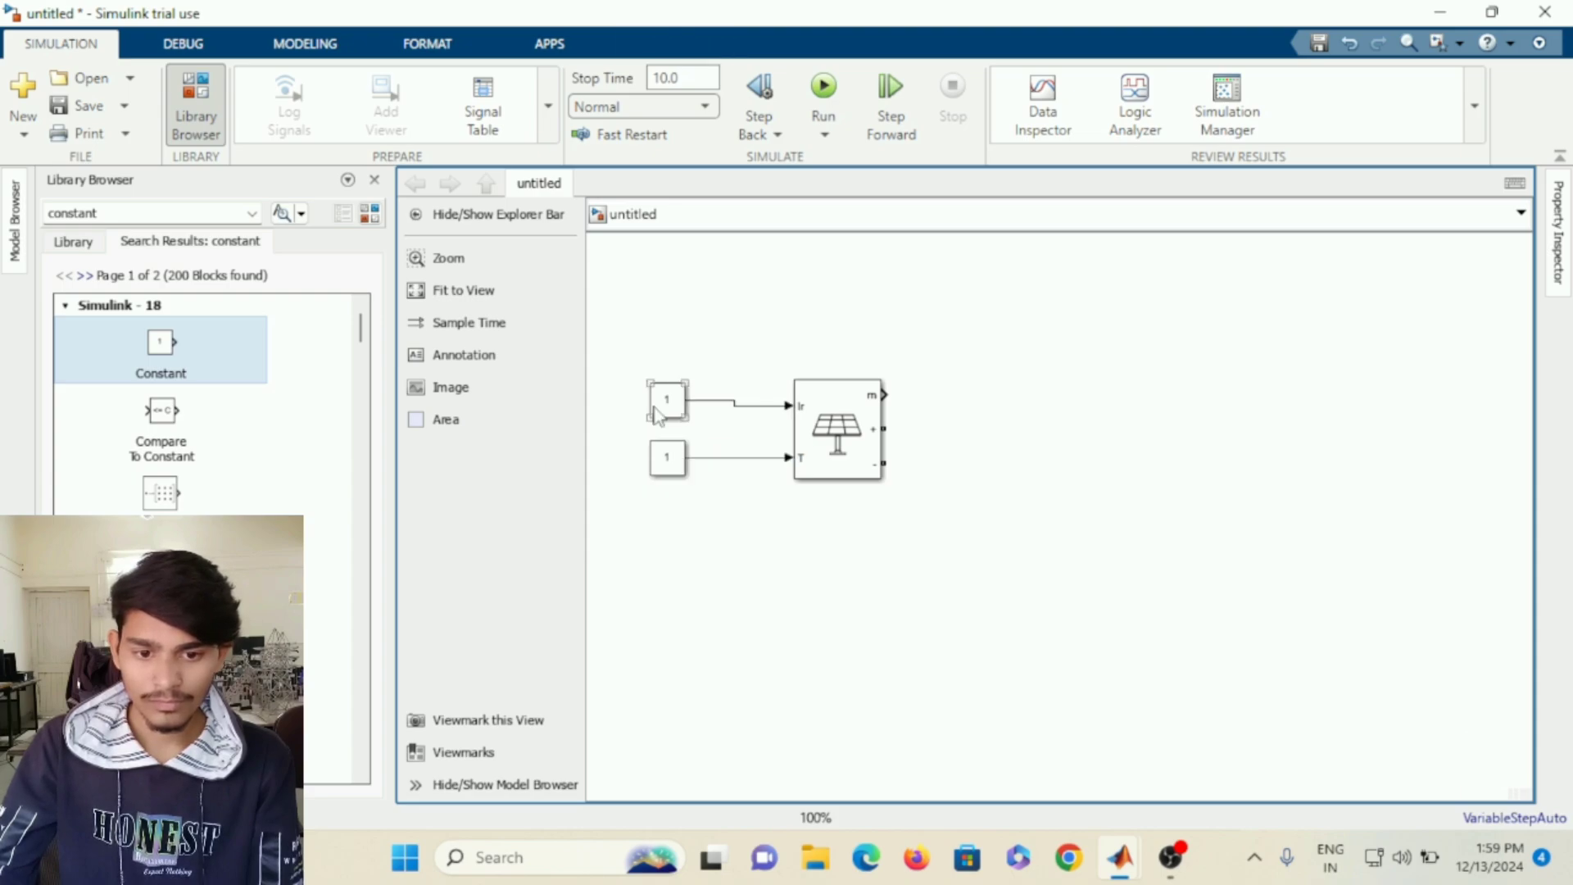
{"action": "left_click", "coordinate": [654, 416]}
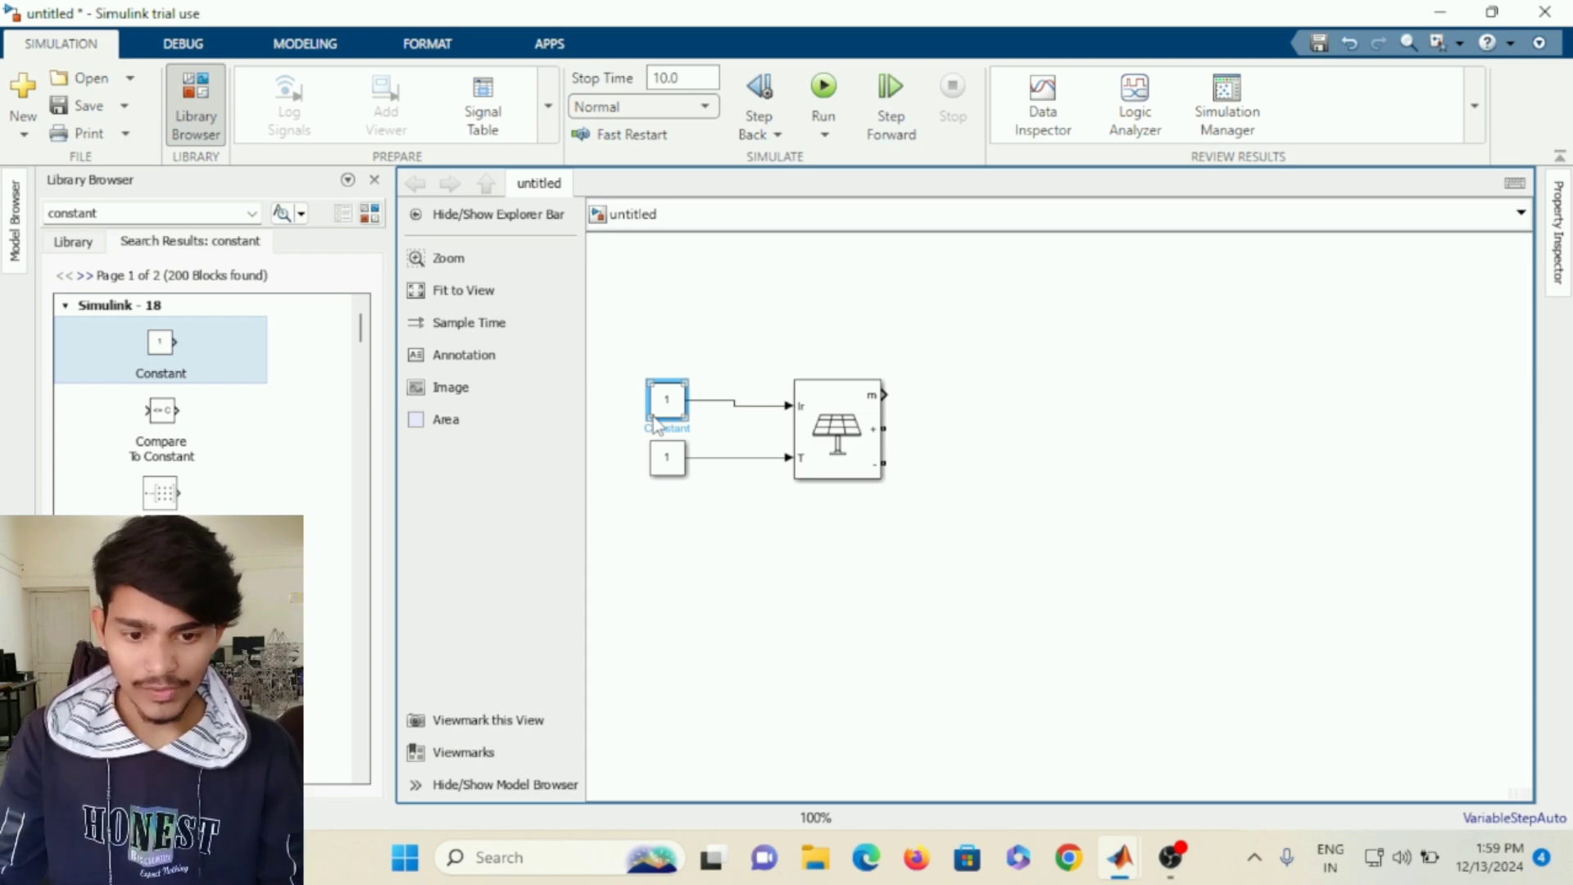
{"action": "left_click_drag", "start_coordinate": [656, 426], "coordinate": [655, 431]}
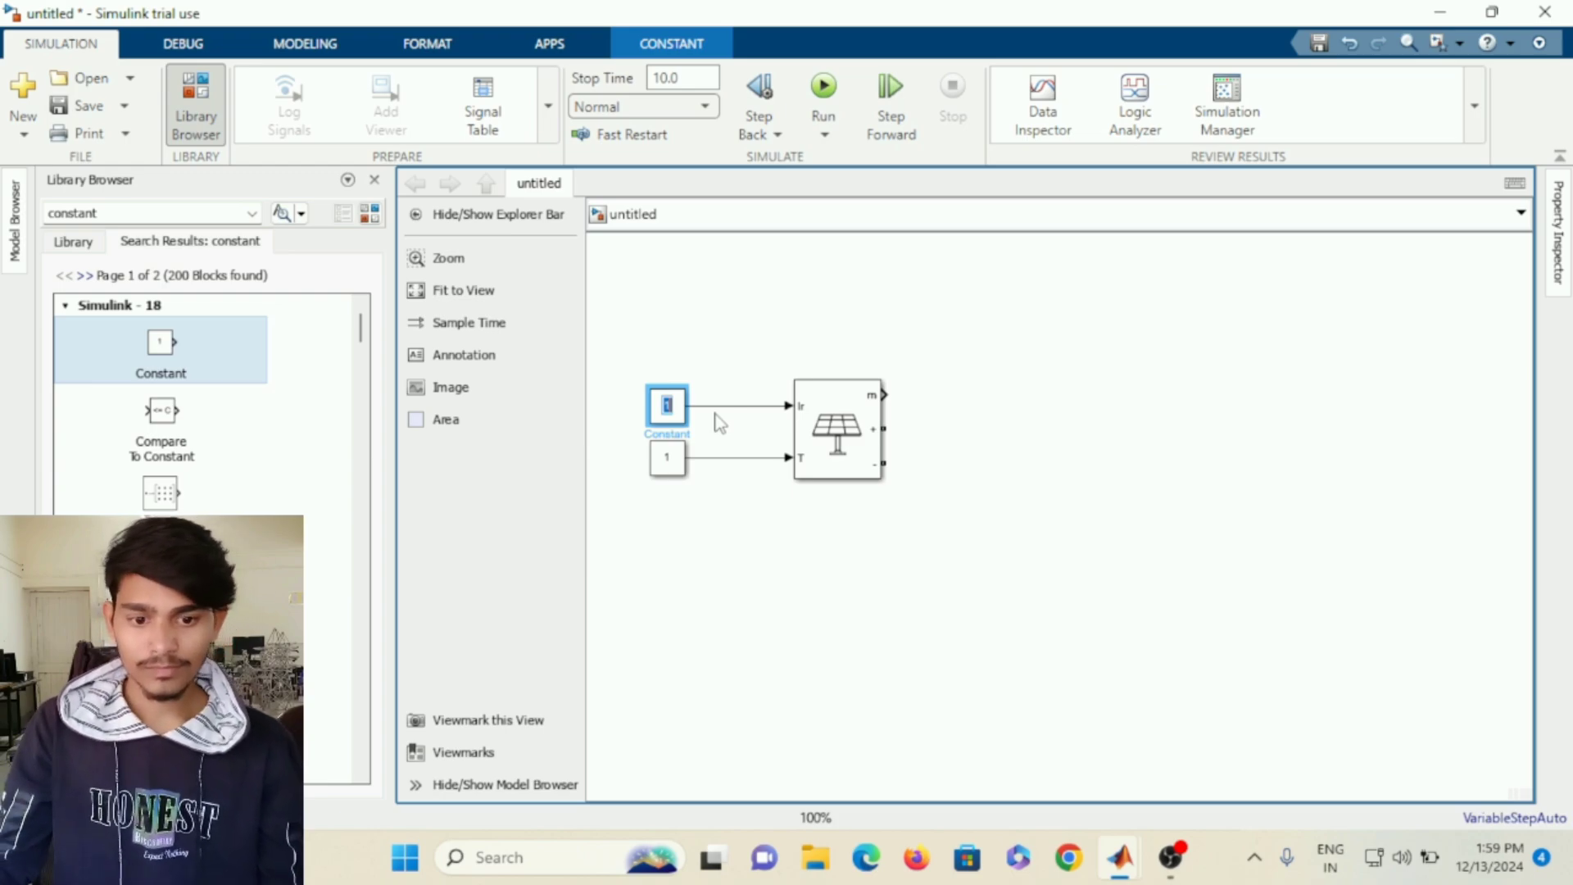
Set the constant feeding the Ir input to 1000 and the one feeding the T input to 25.
{"action": "type", "text": "1000"}
{"action": "key", "text": "Tab"}
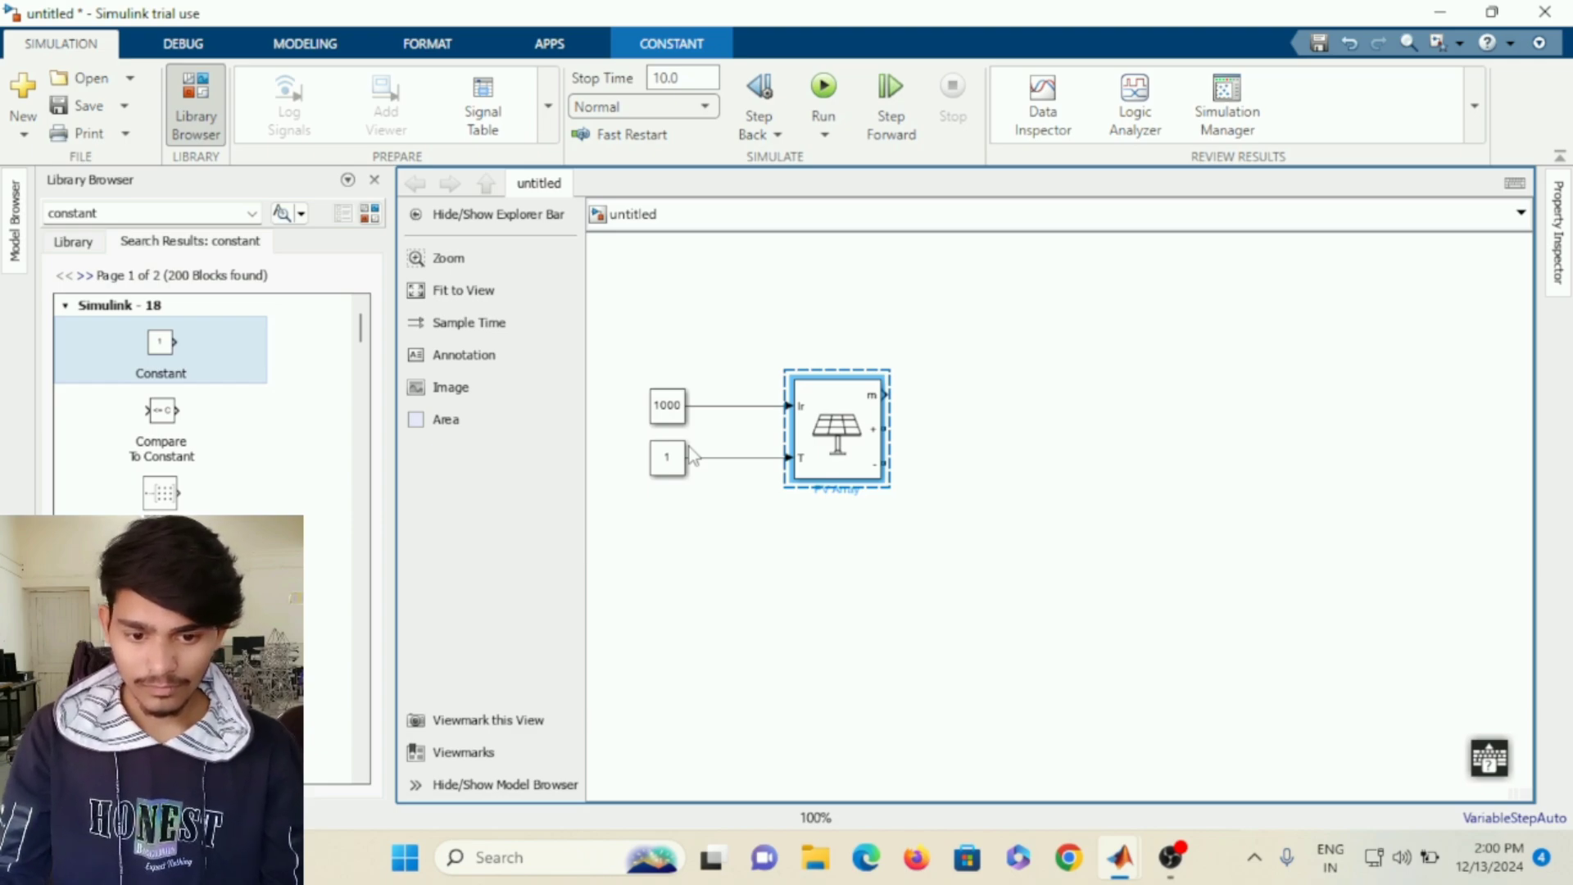
{"action": "left_click", "coordinate": [678, 461]}
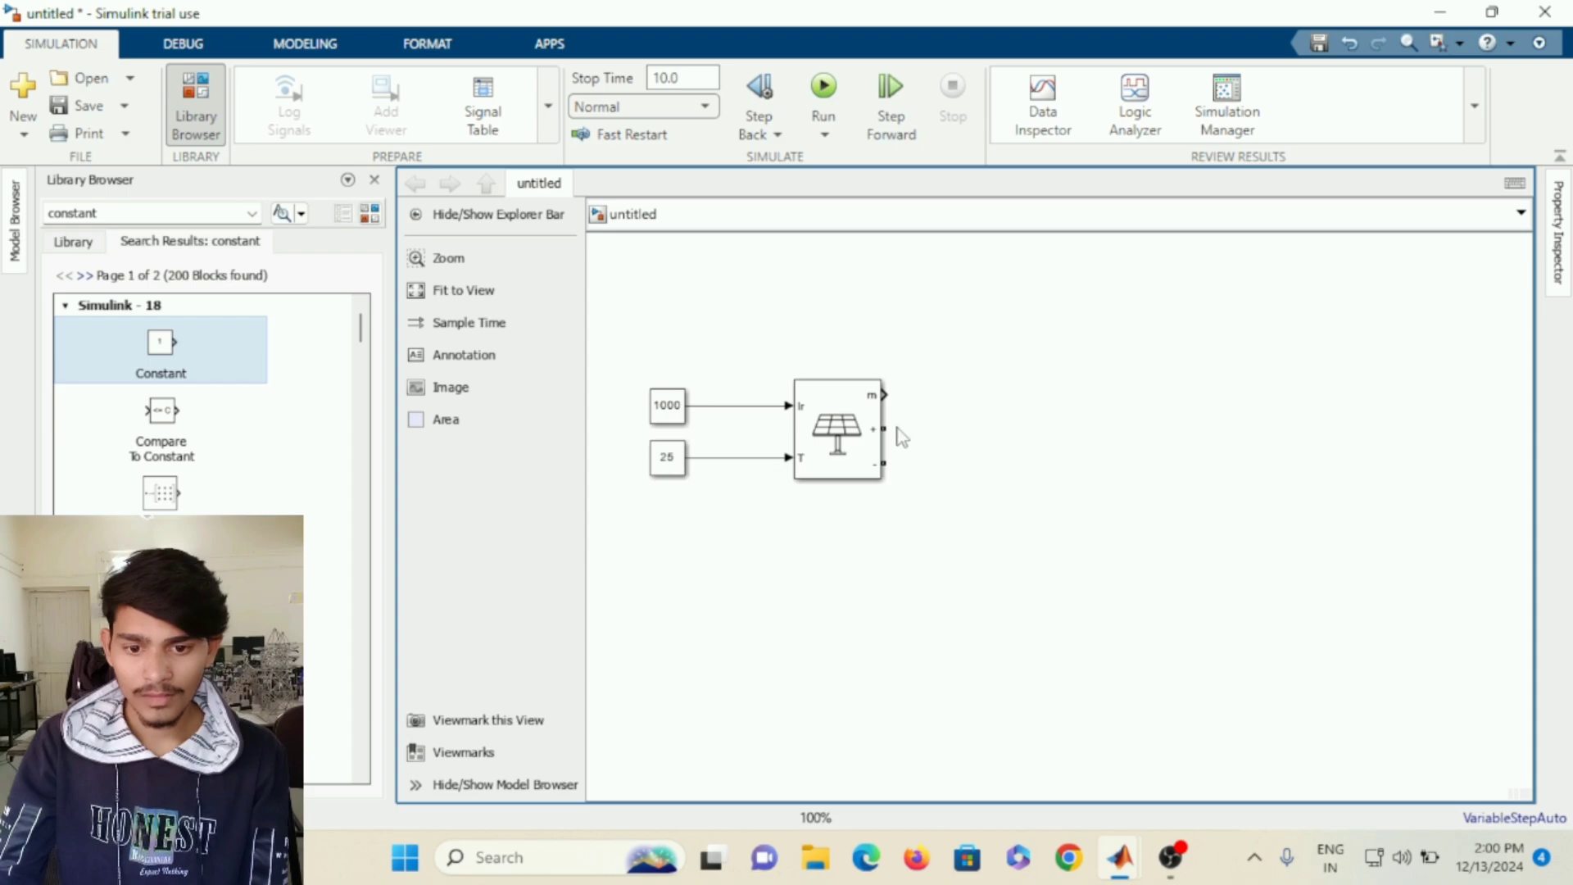
{"action": "left_click", "coordinate": [860, 443]}
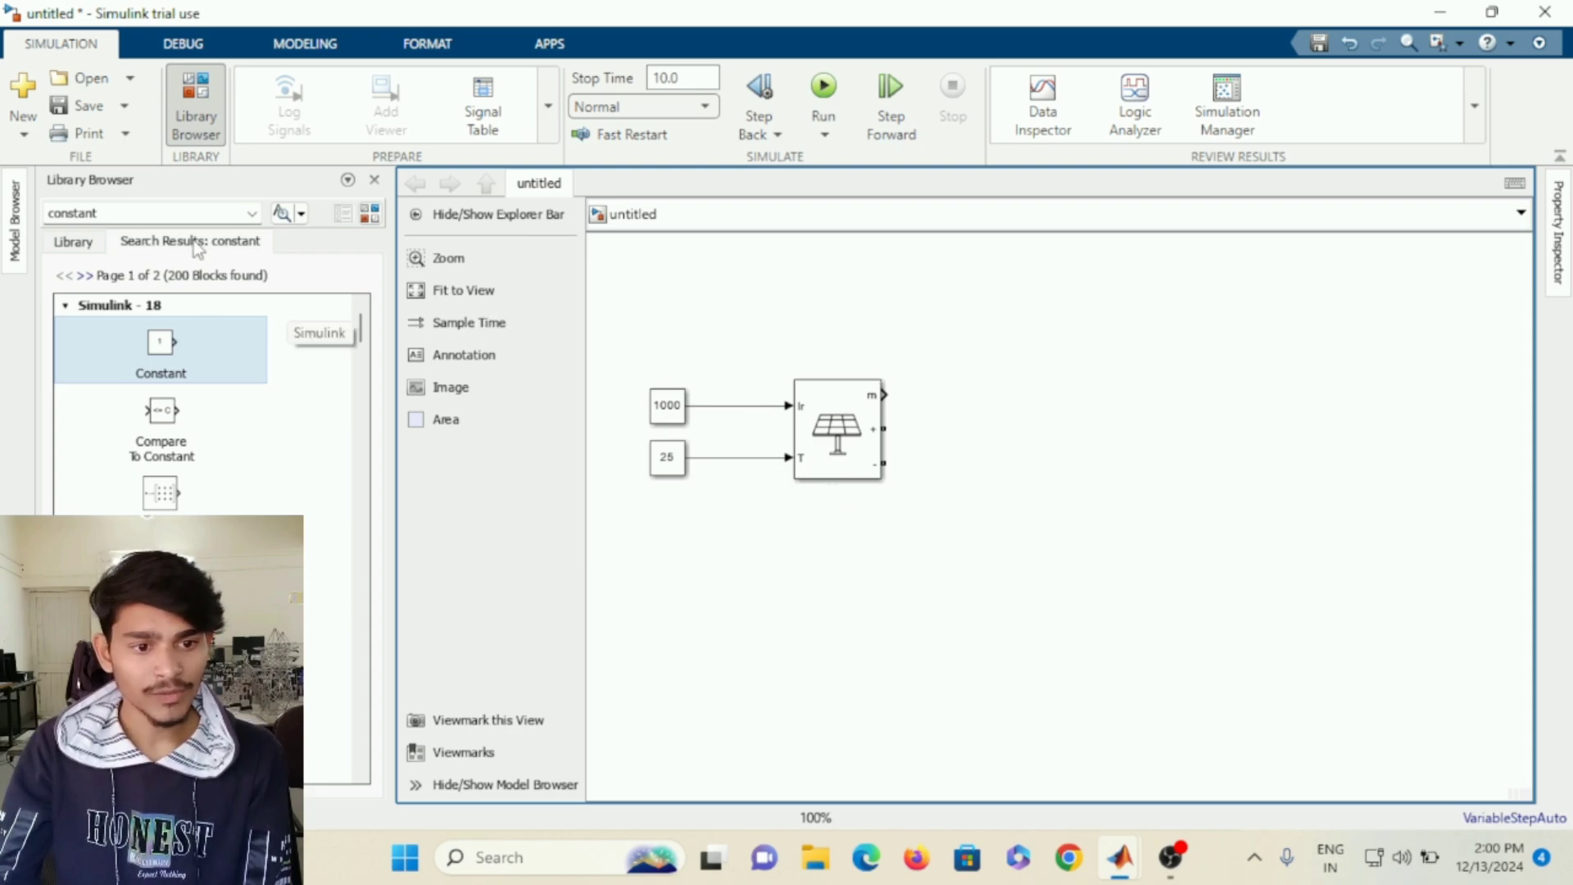
Search the block library for "current measurement", add the Current Measurement block and connect its + input to the PV Array's + port.
{"action": "left_click", "coordinate": [231, 215]}
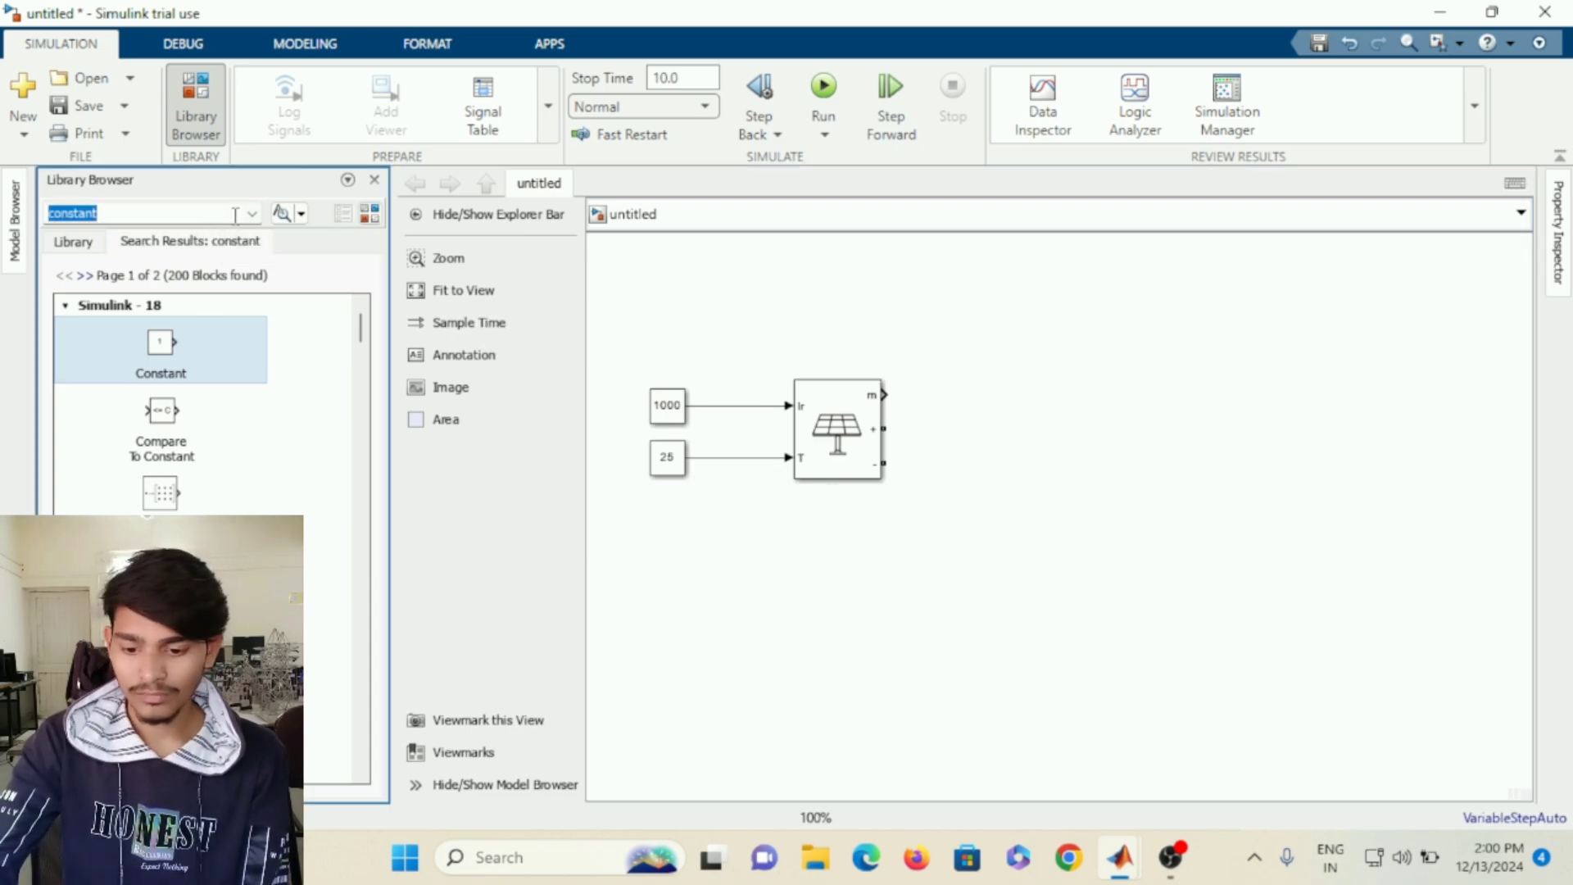
{"action": "key", "text": "BackSpace"}
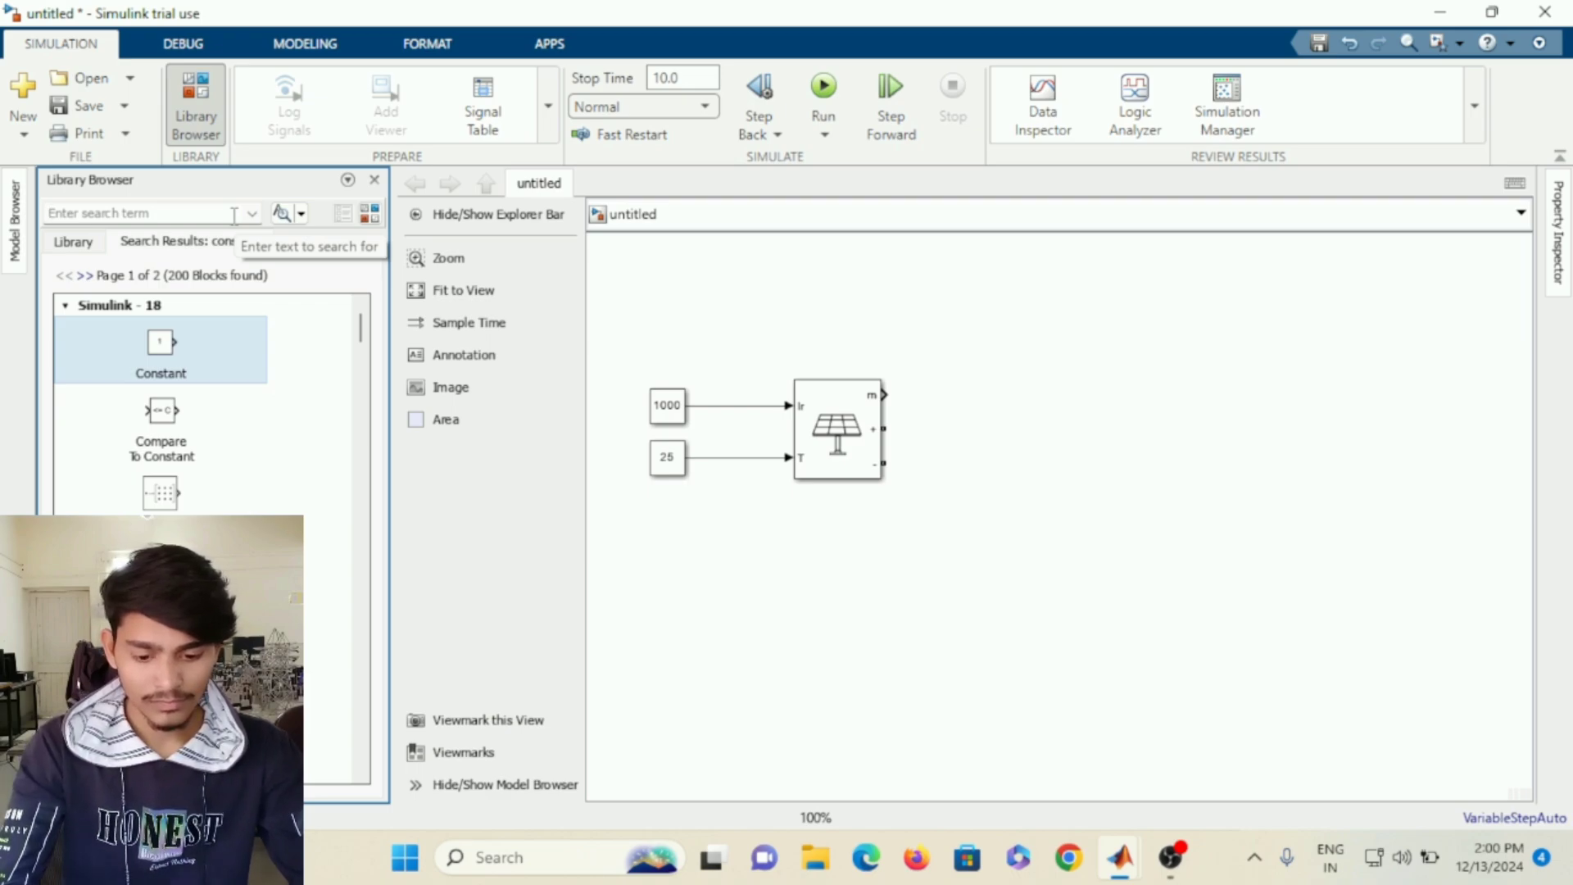
{"action": "type", "text": "c"}
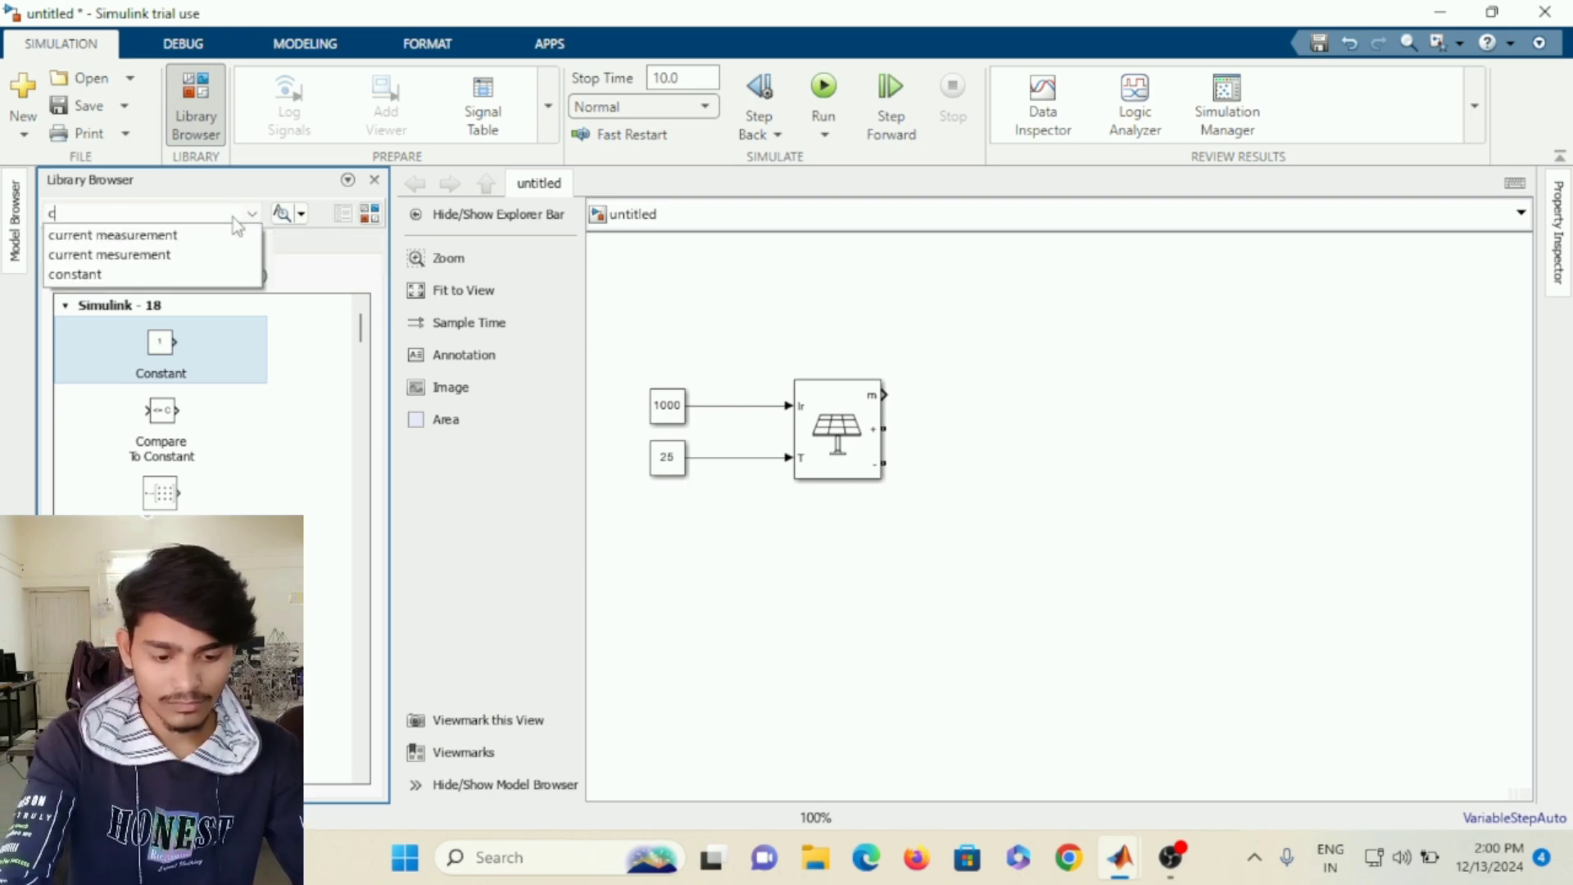
{"action": "type", "text": "urrent measurement"}
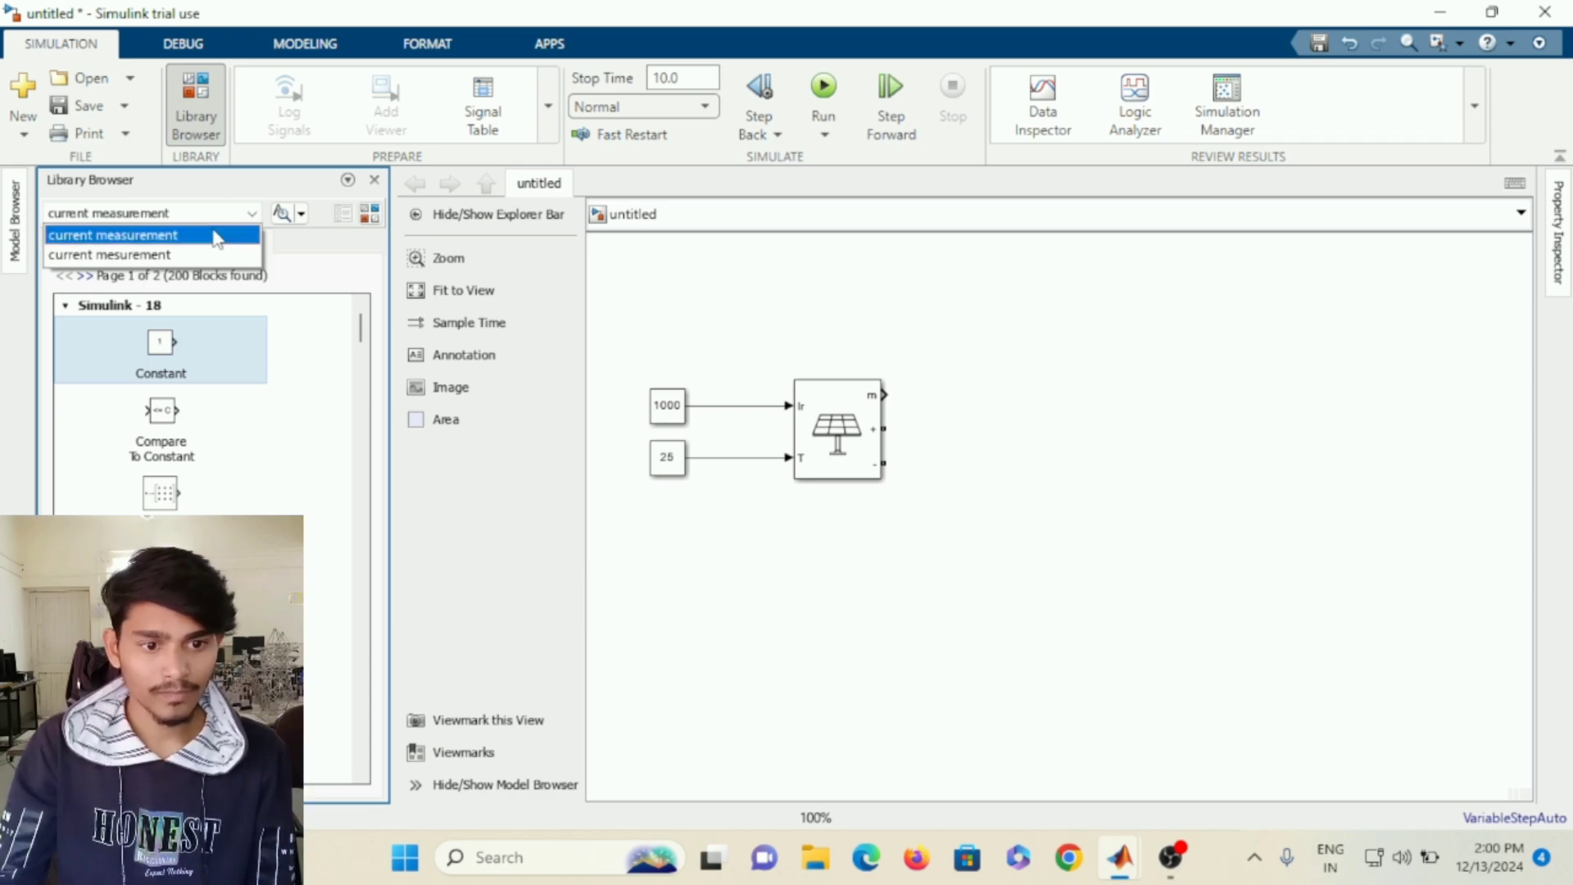
{"action": "left_click", "coordinate": [113, 236]}
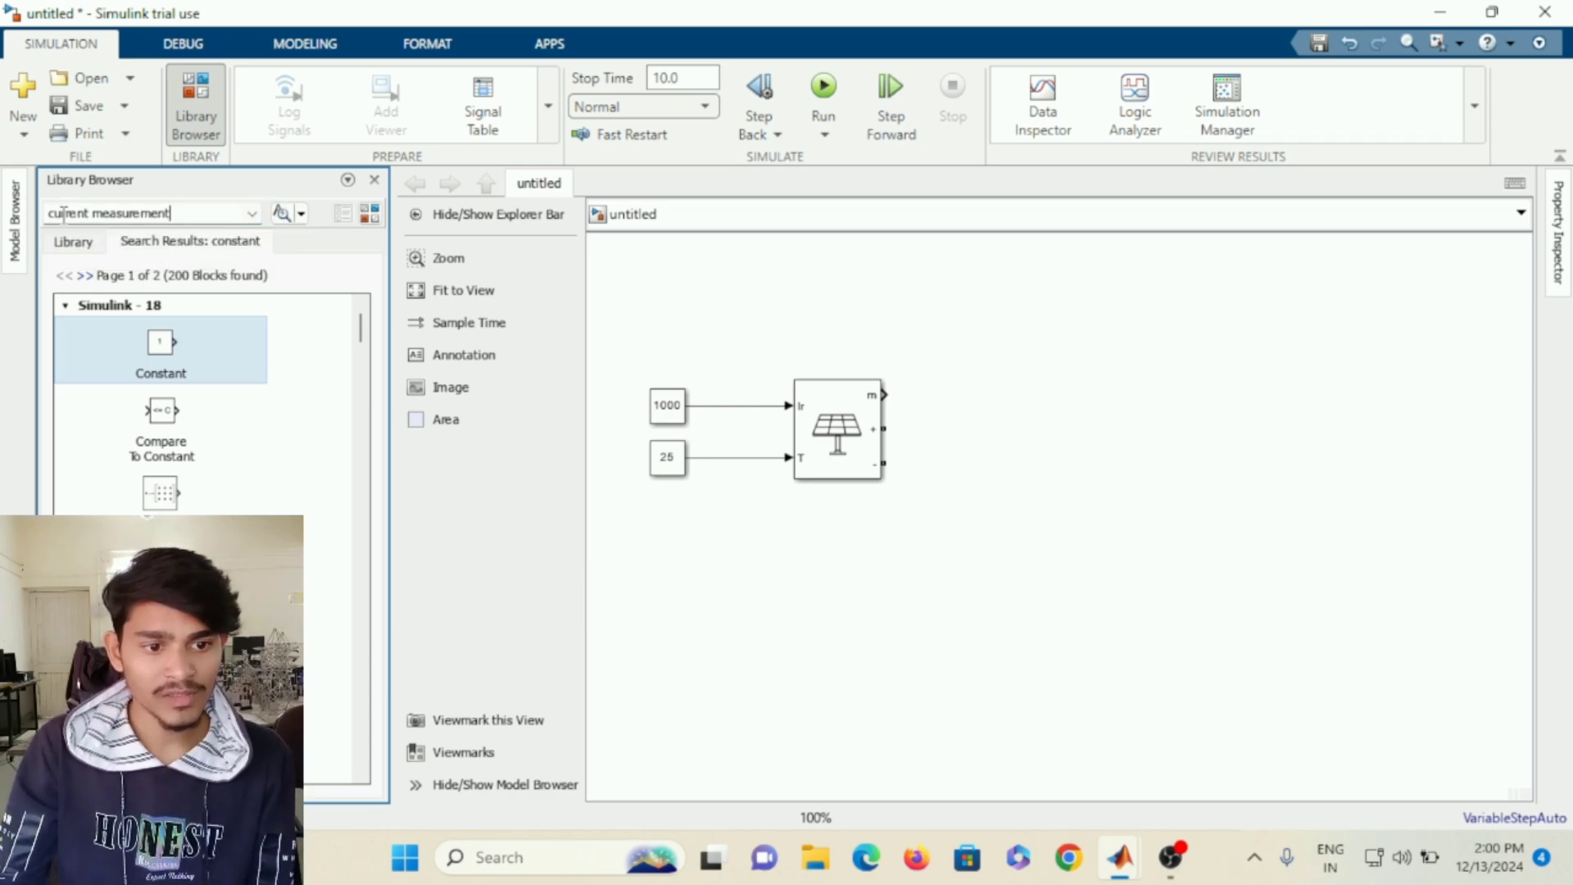
{"action": "left_click", "coordinate": [281, 214]}
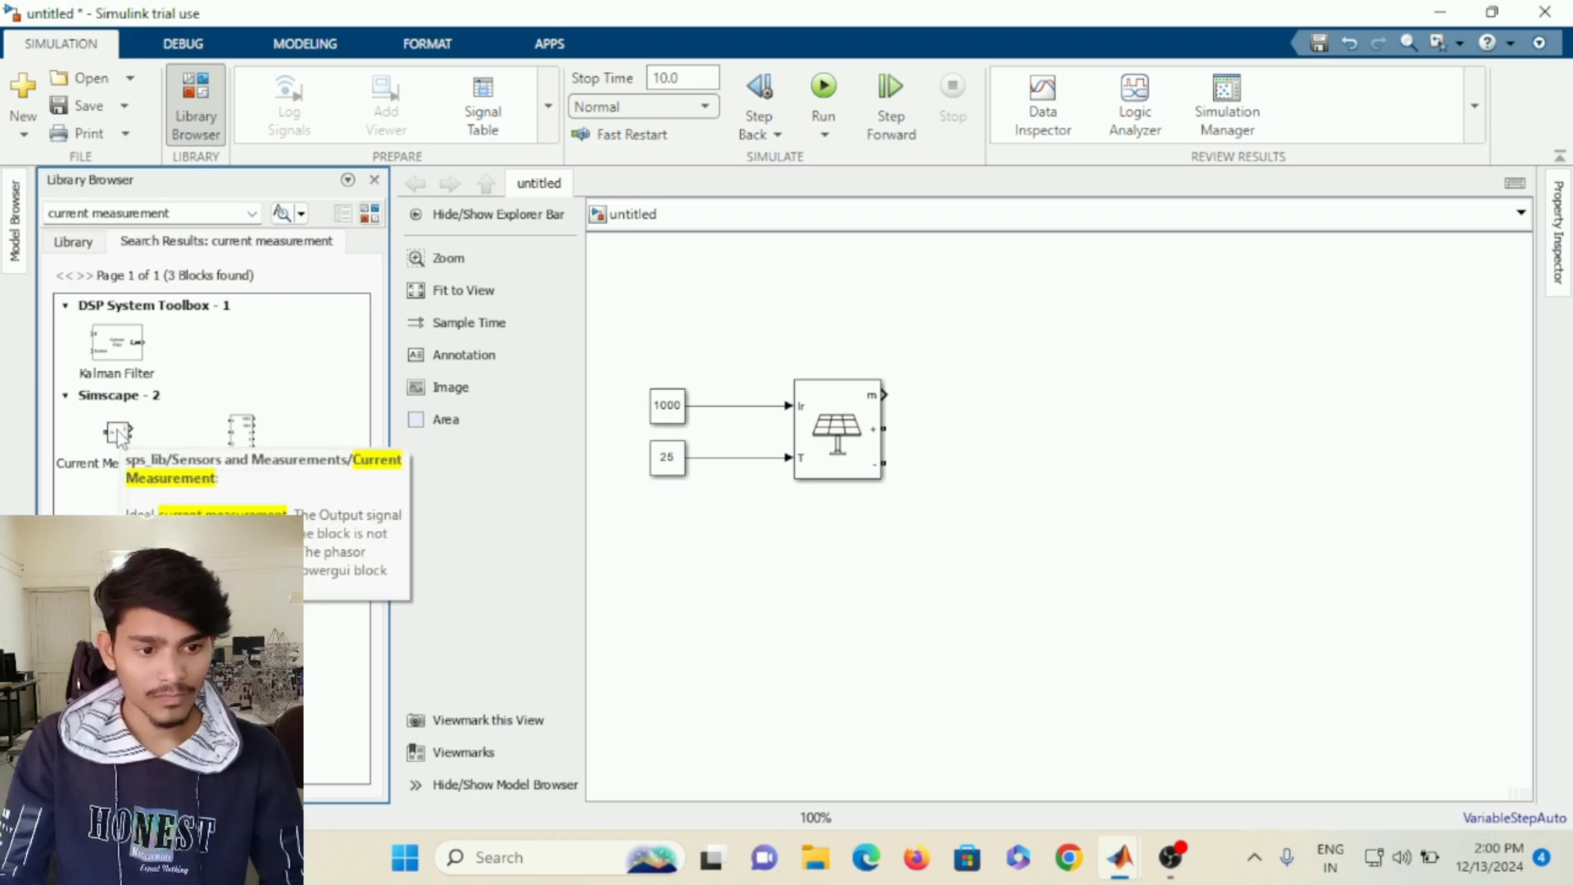
{"action": "right_click", "coordinate": [136, 450]}
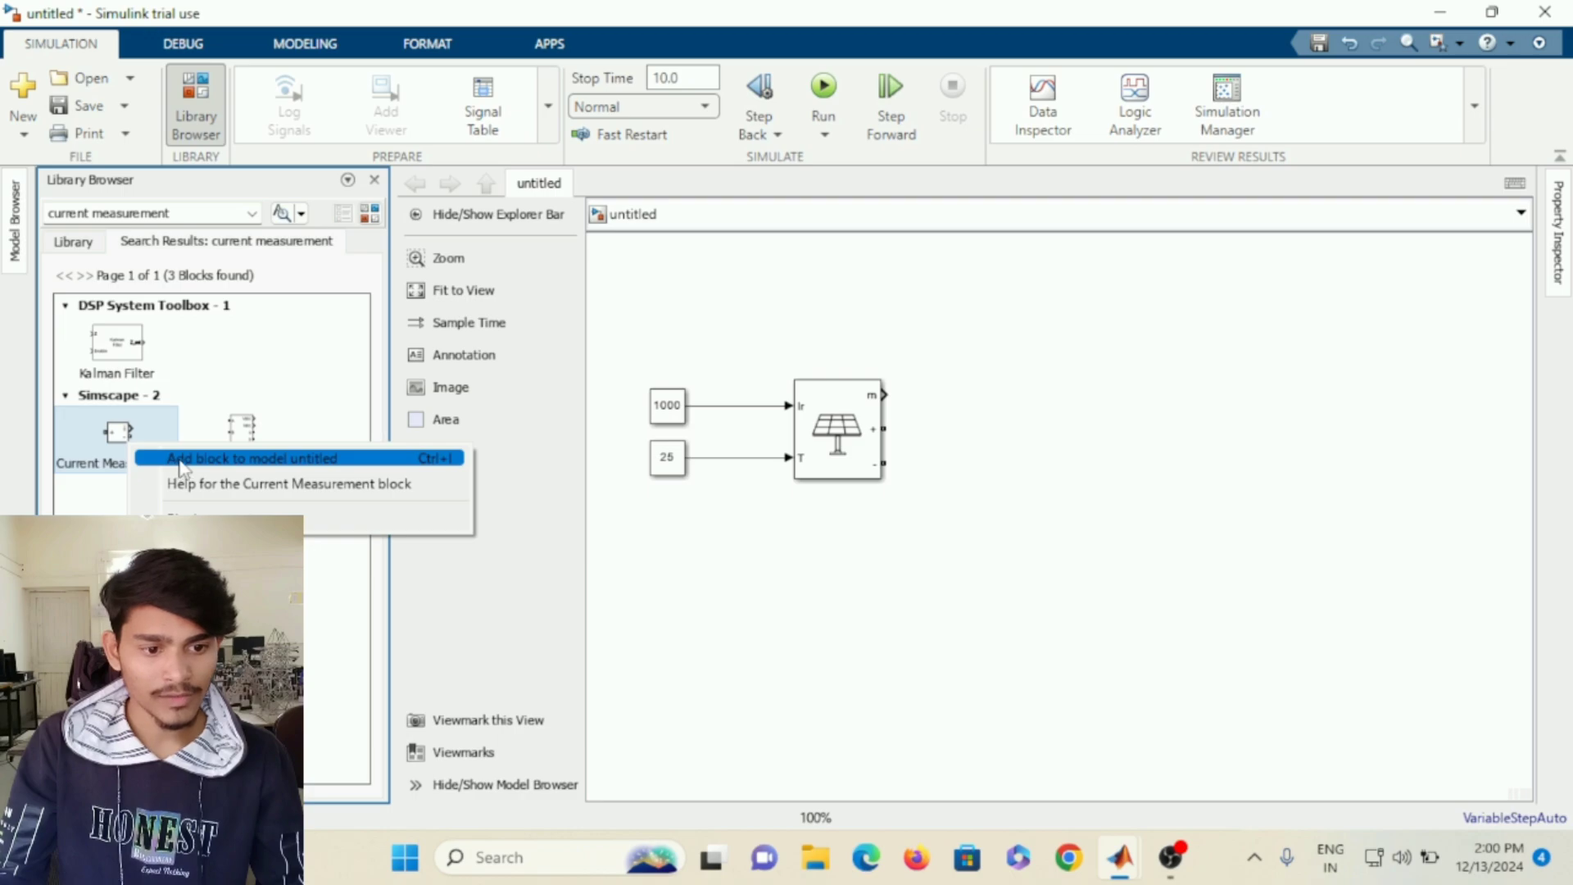
{"action": "left_click", "coordinate": [181, 459]}
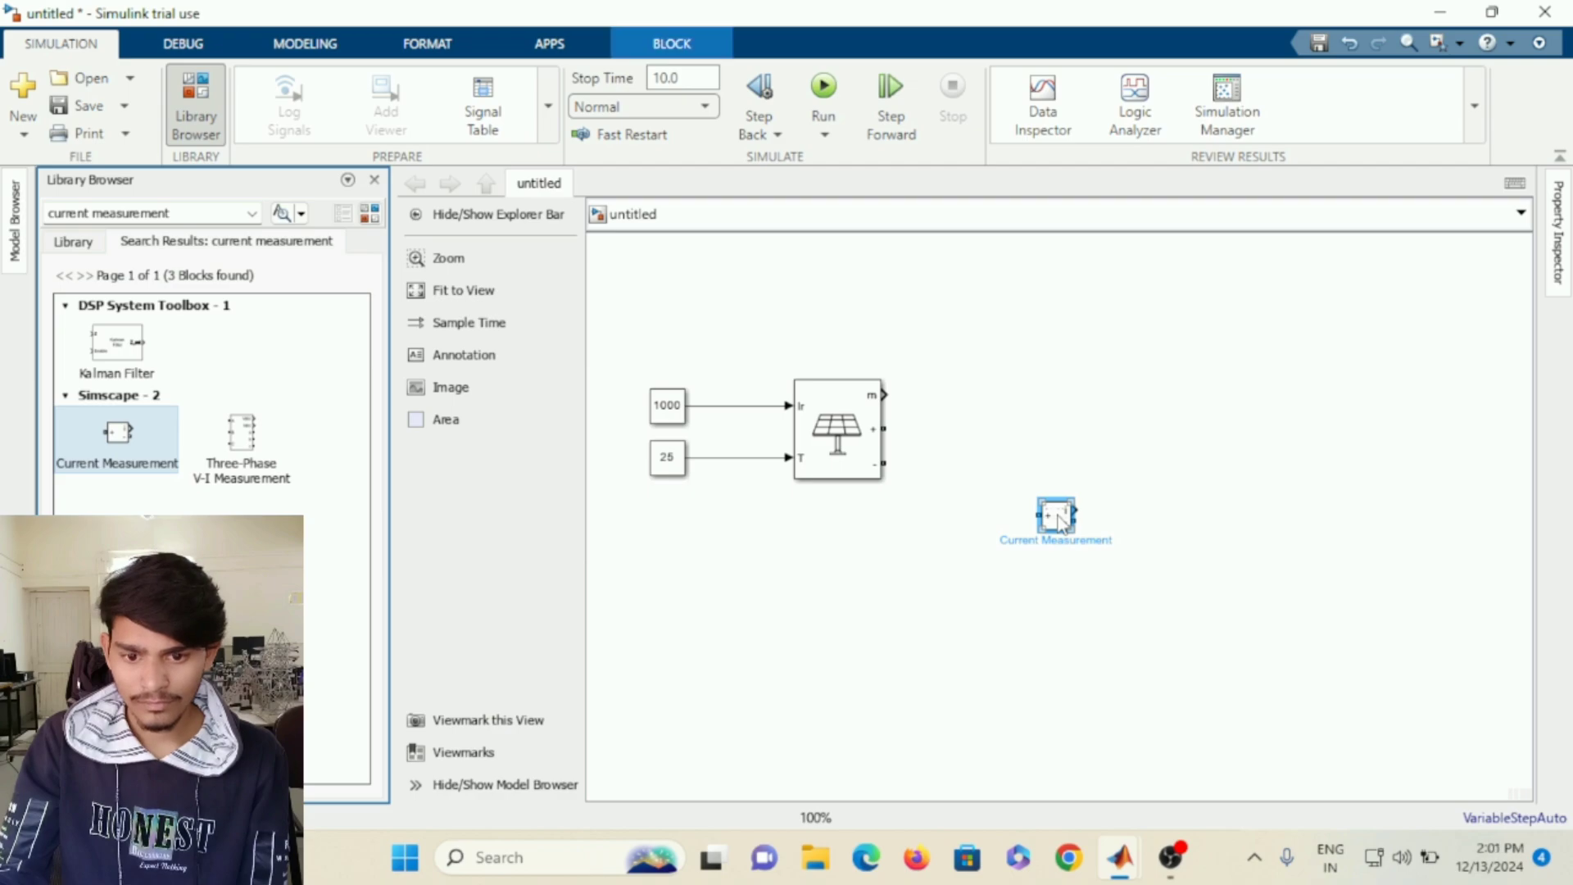
{"action": "left_click_drag", "start_coordinate": [1054, 509], "coordinate": [1038, 439]}
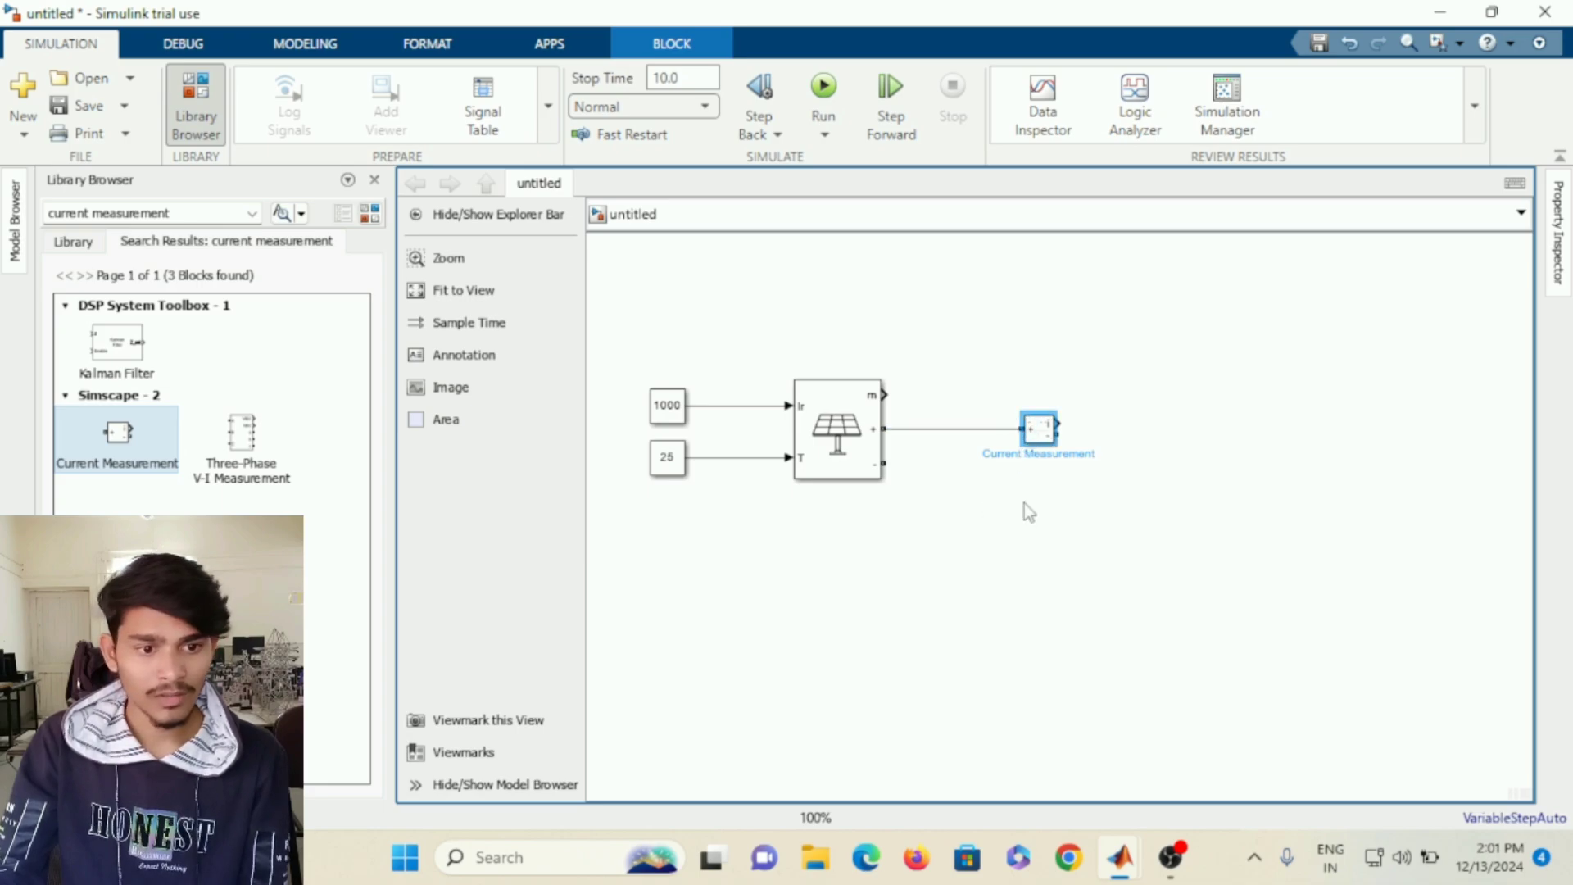
Search the block library for "series RLC branch" and add the Series RLC Branch block to the model.
{"action": "left_click", "coordinate": [210, 213]}
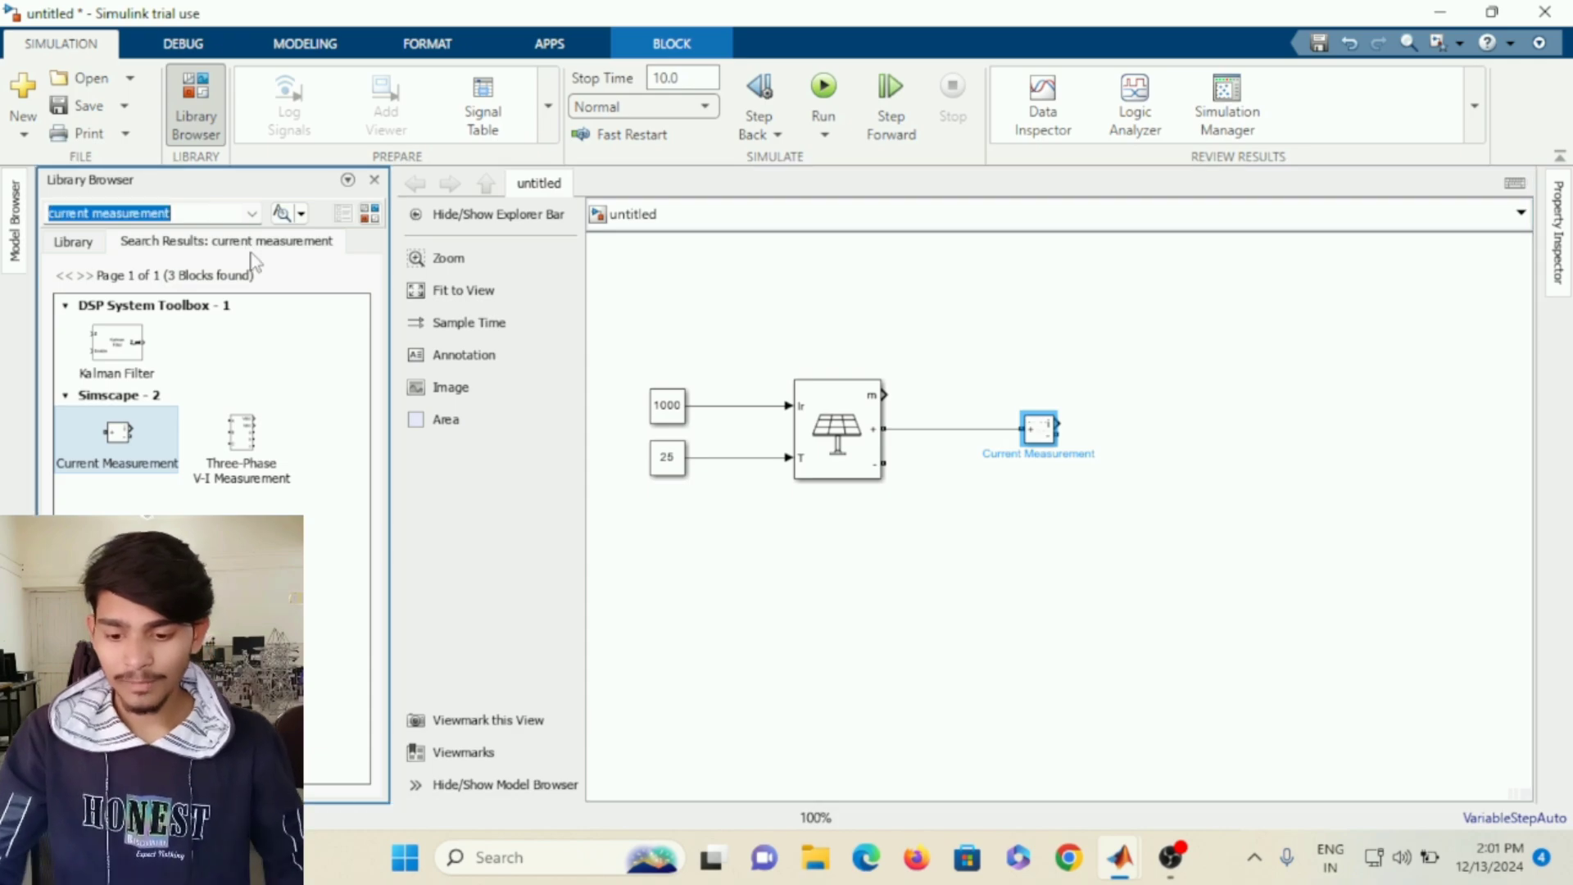
{"action": "key", "text": "BackSpace"}
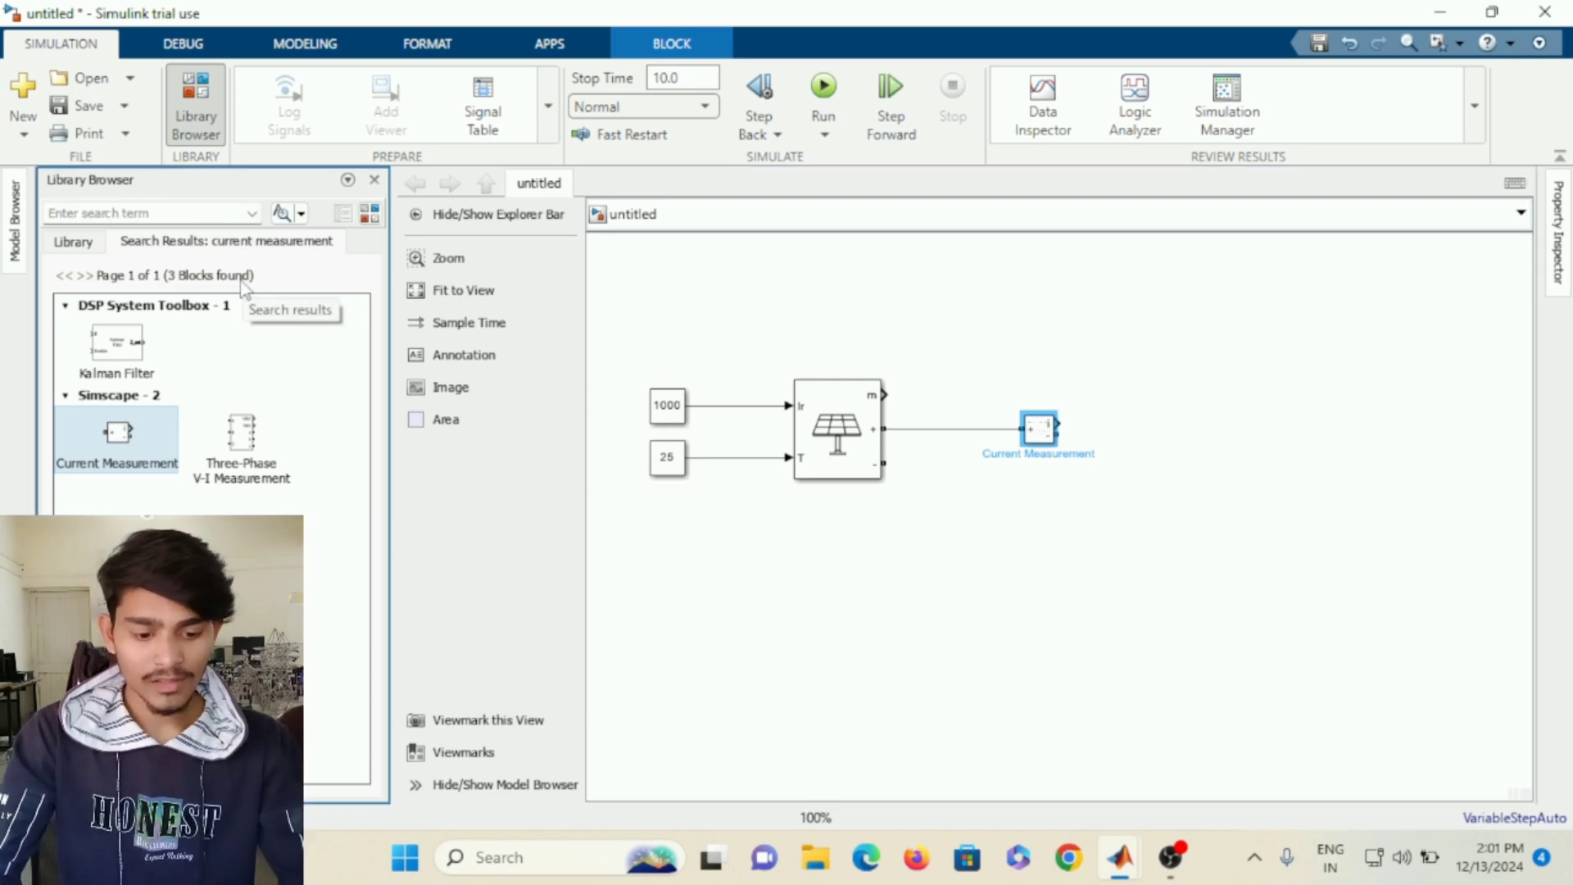
{"action": "type", "text": "r"}
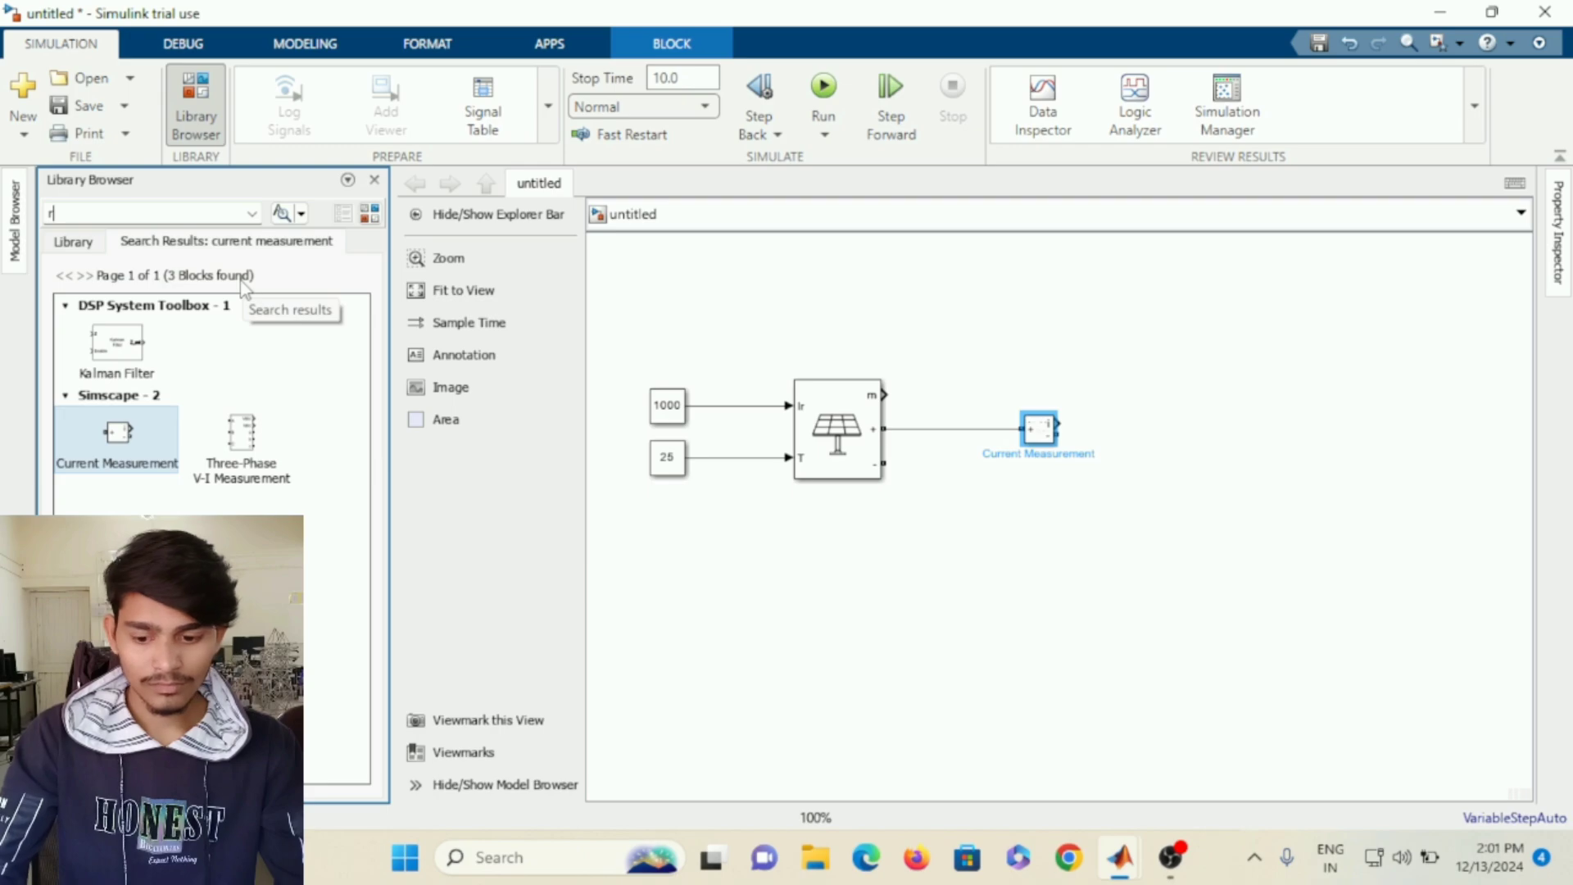
{"action": "key", "text": "BackSpace"}
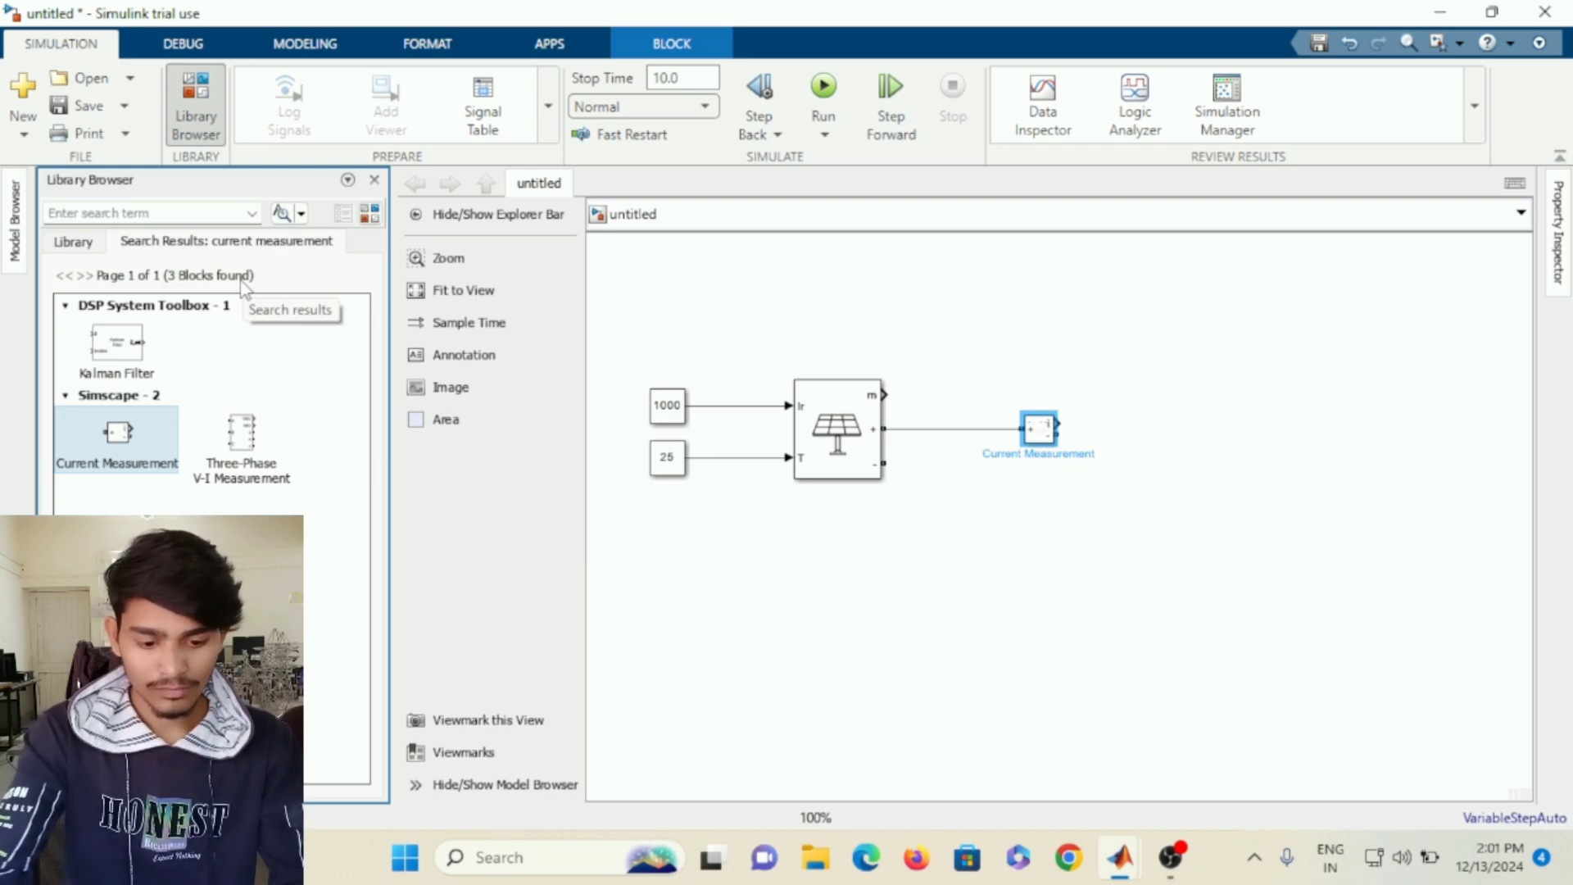
{"action": "type", "text": "RLC"}
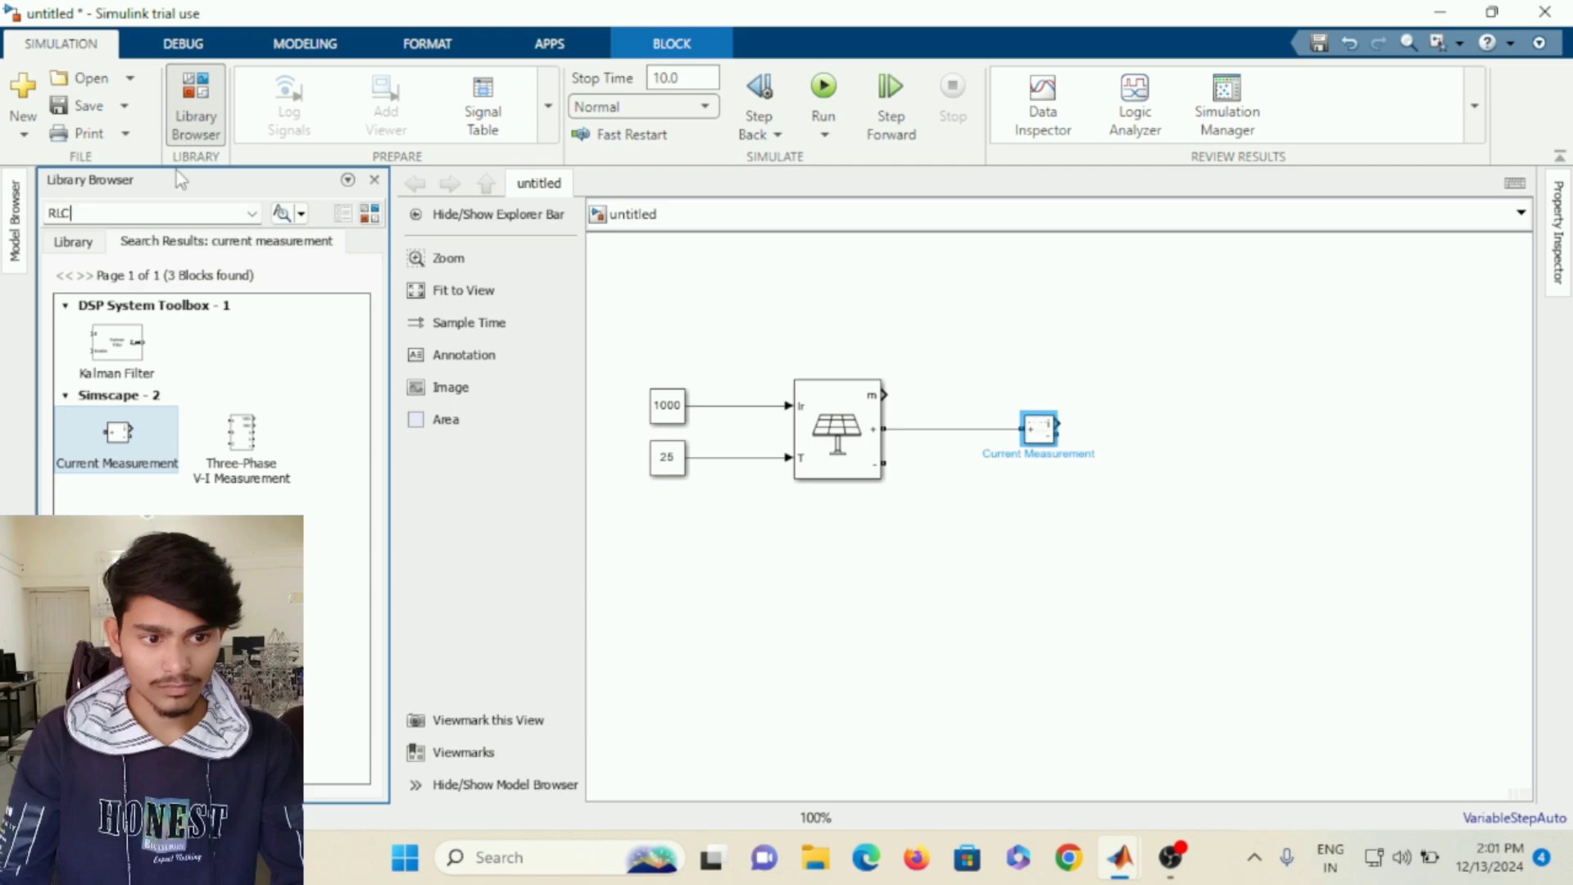
{"action": "left_click", "coordinate": [251, 213]}
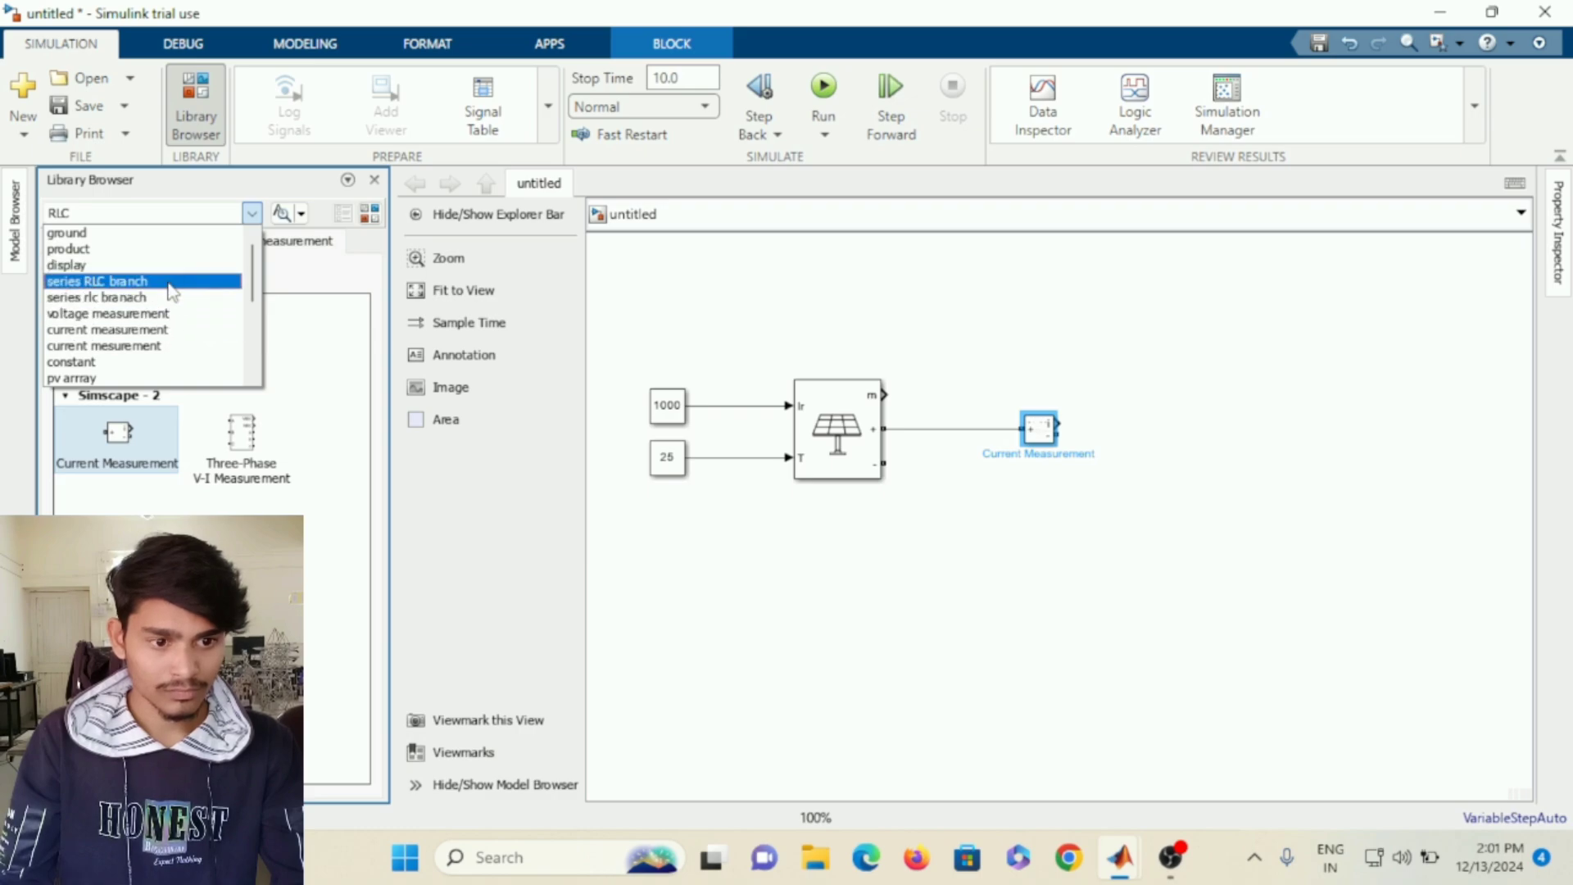
{"action": "left_click", "coordinate": [172, 283]}
{"action": "left_click", "coordinate": [282, 214]}
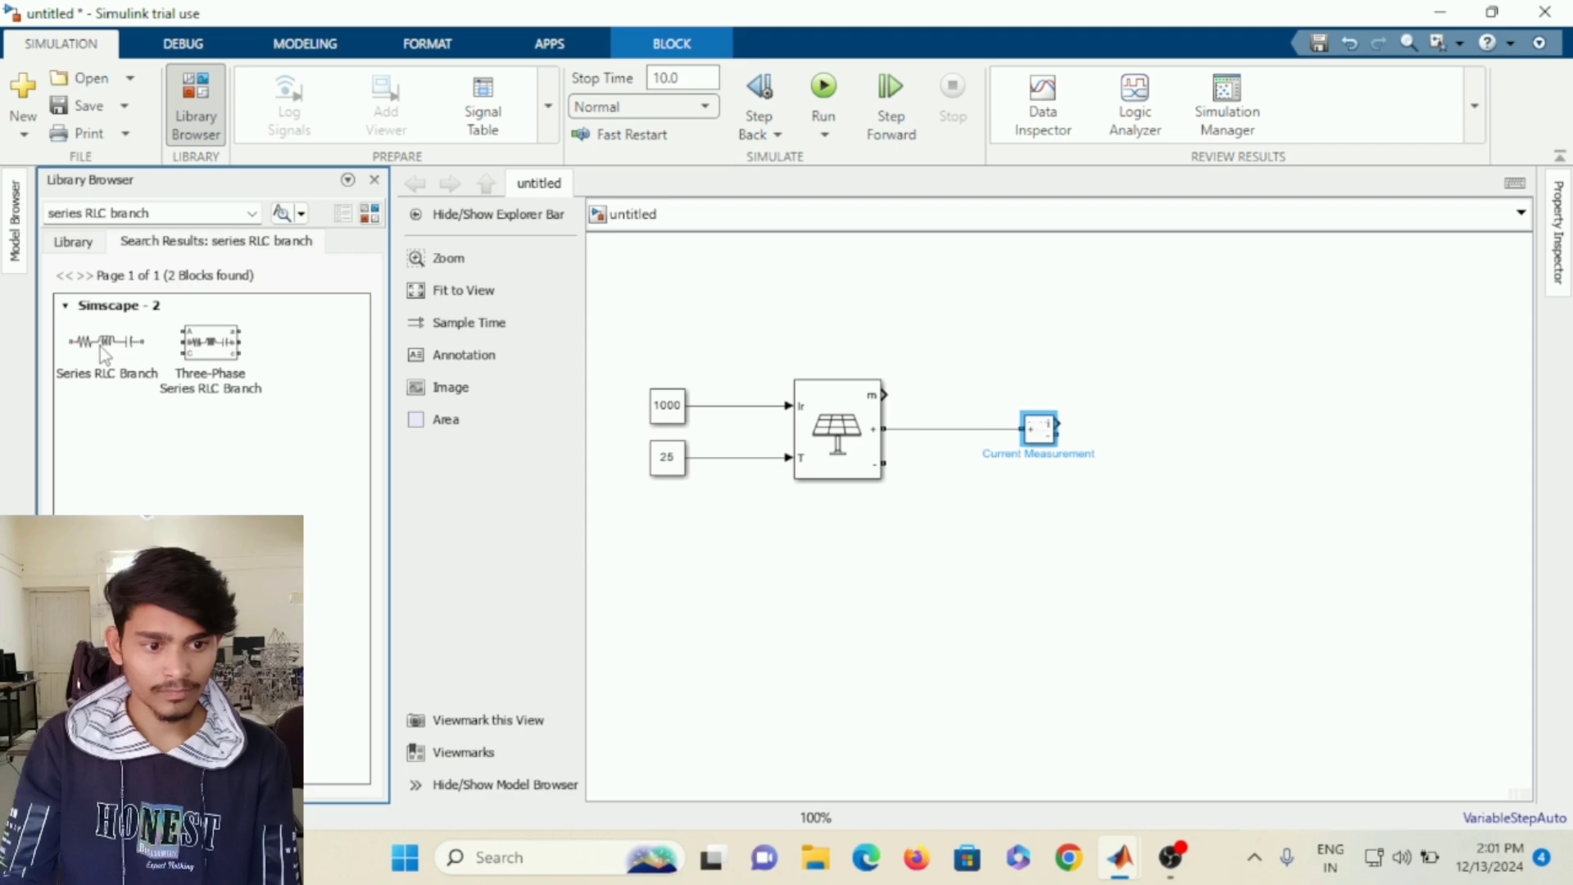
{"action": "right_click", "coordinate": [100, 347]}
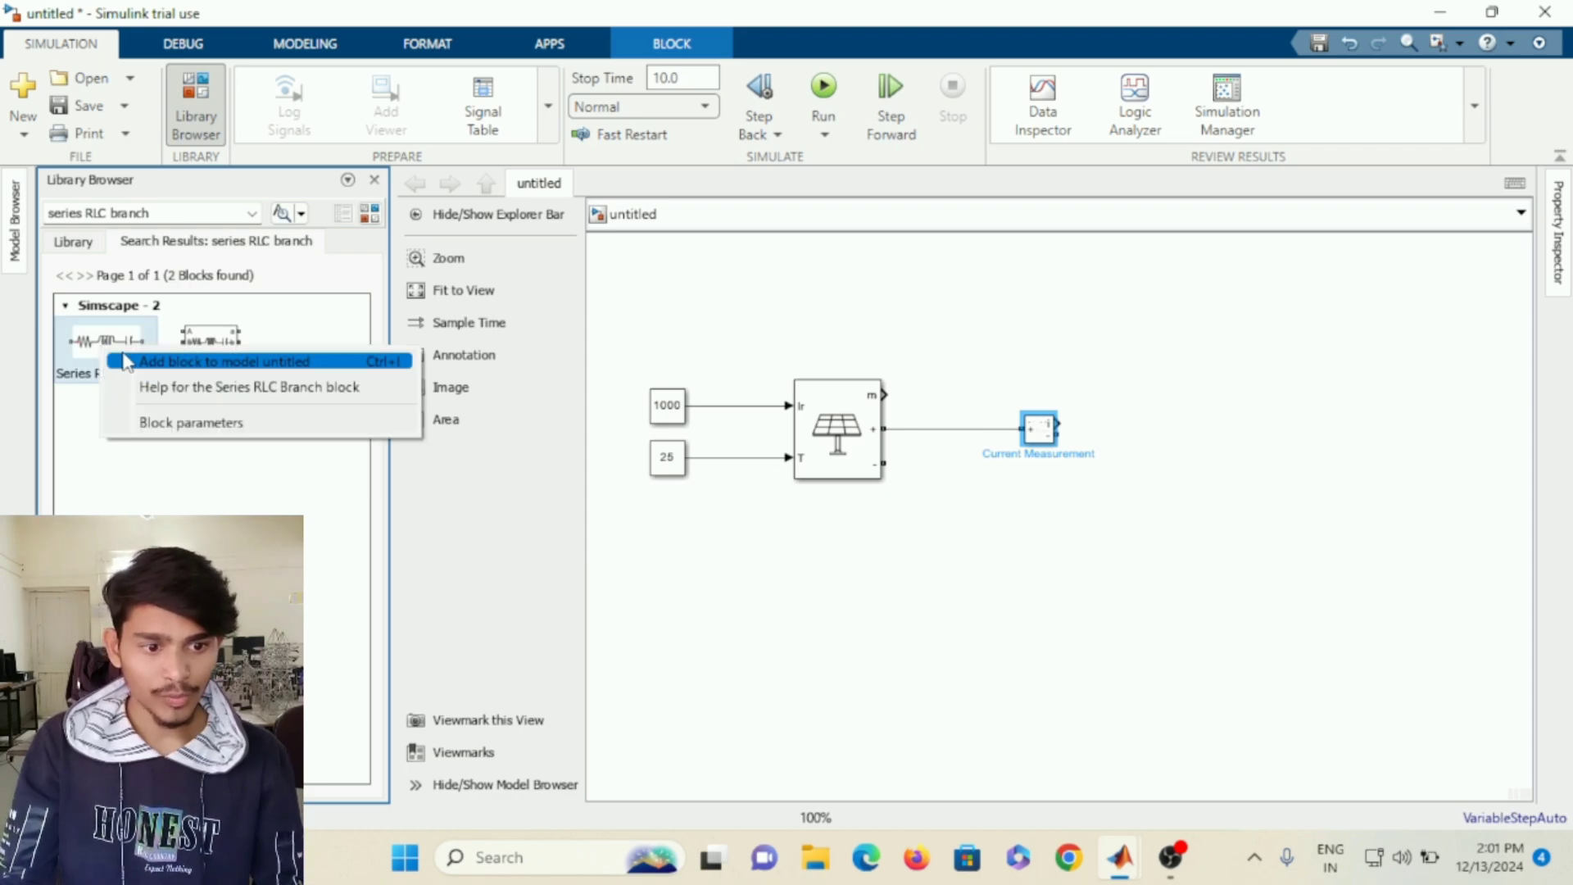
{"action": "left_click", "coordinate": [170, 360]}
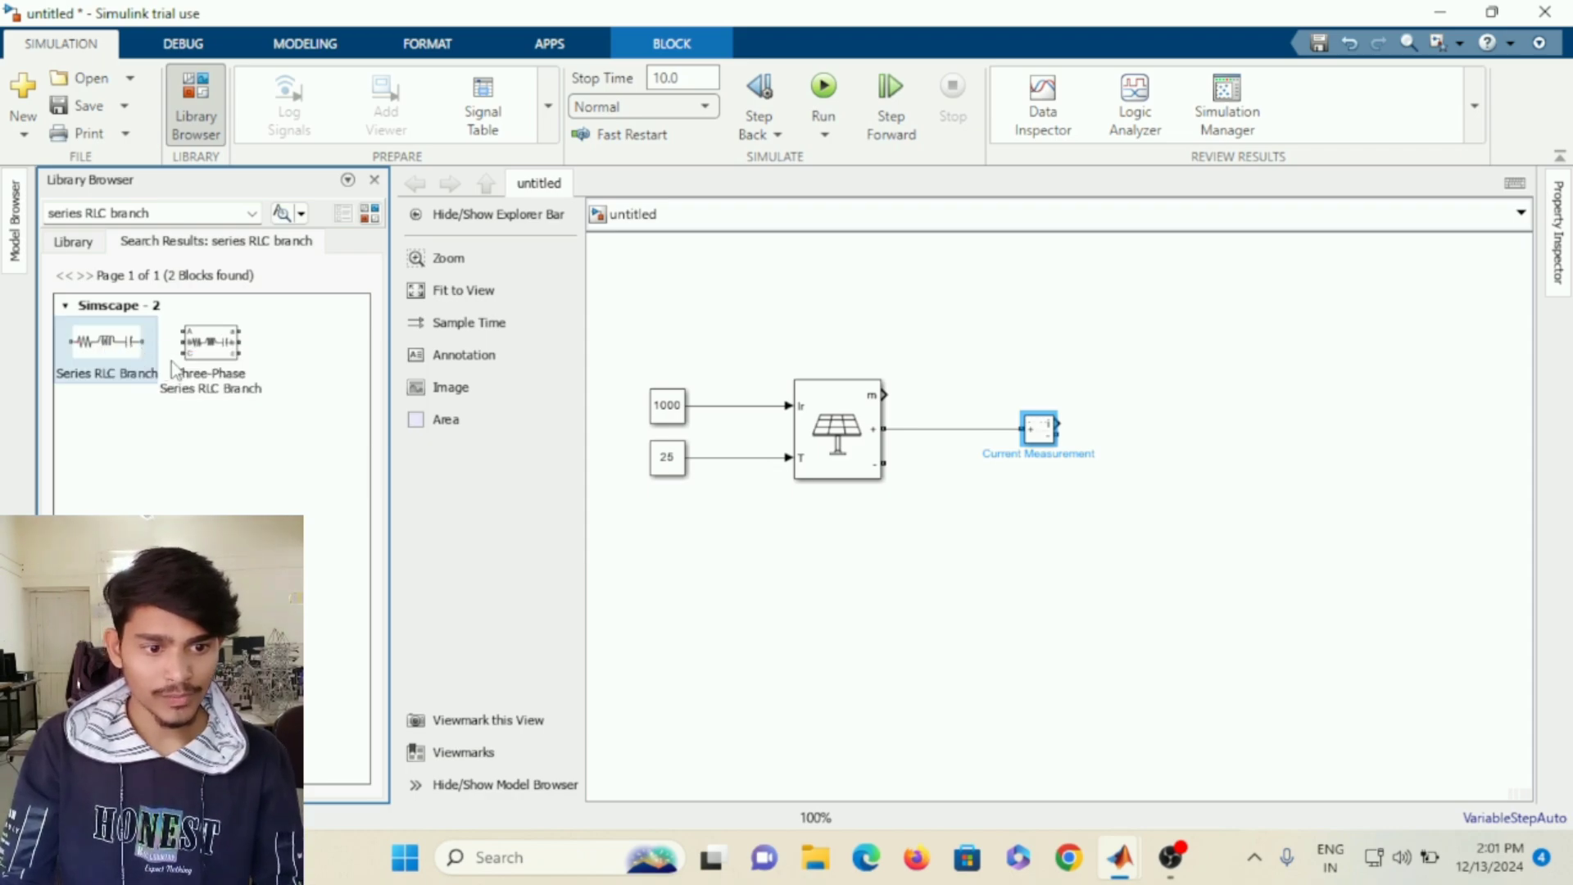
{"action": "right_click", "coordinate": [123, 355]}
{"action": "left_click", "coordinate": [844, 623]}
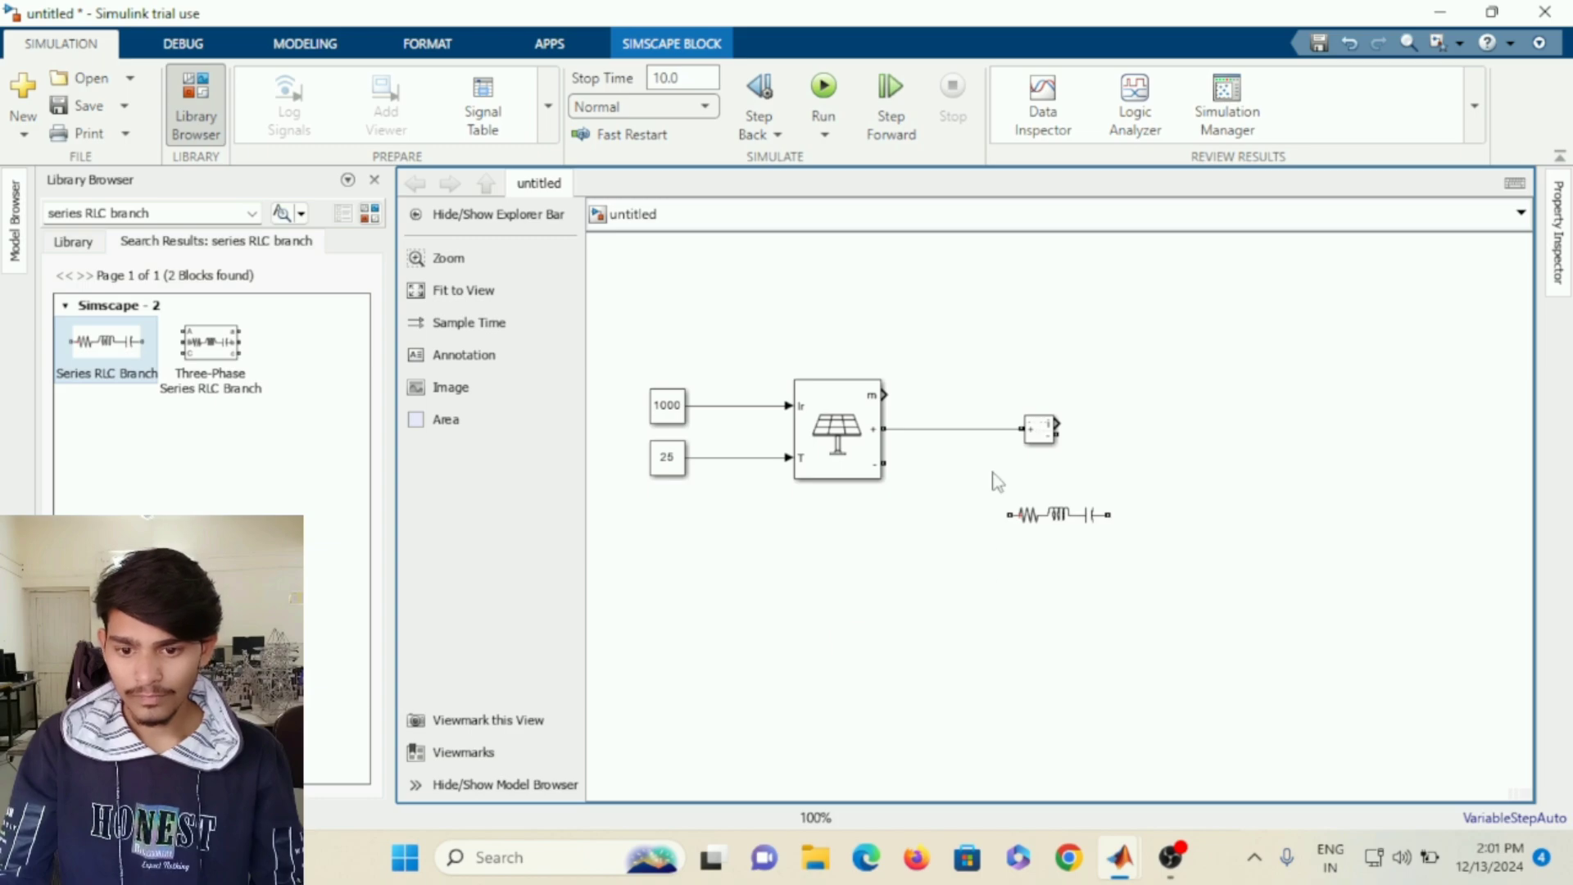
Set the Series RLC Branch block's branch type to R, keeping a resistance of 1 ohm.
{"action": "left_click", "coordinate": [1051, 522]}
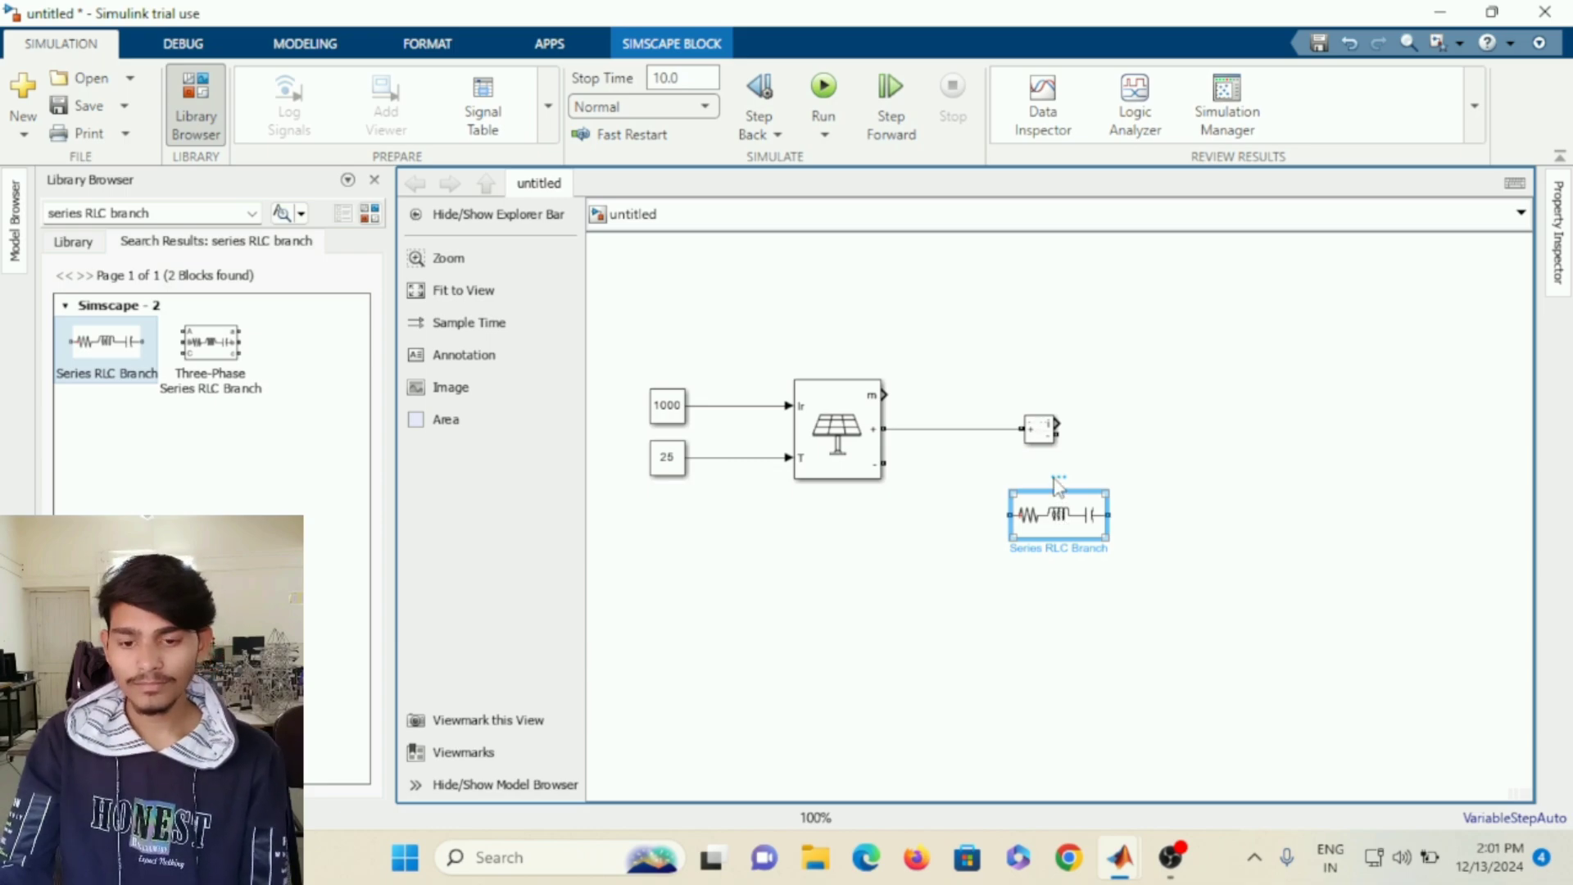
{"action": "double_click", "coordinate": [1056, 516]}
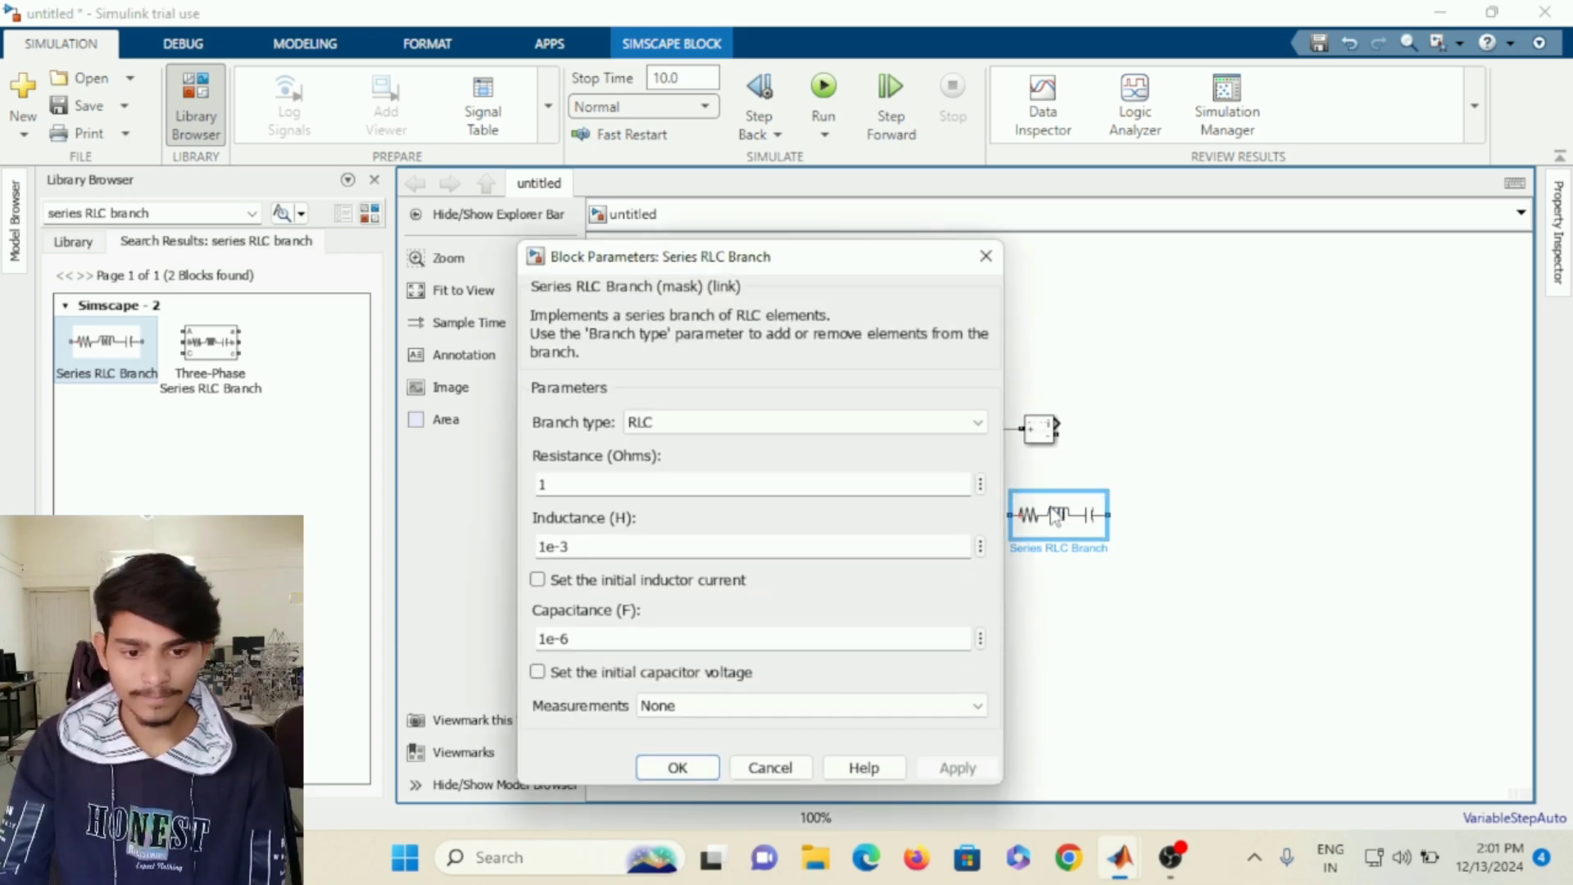
{"action": "left_click", "coordinate": [663, 428]}
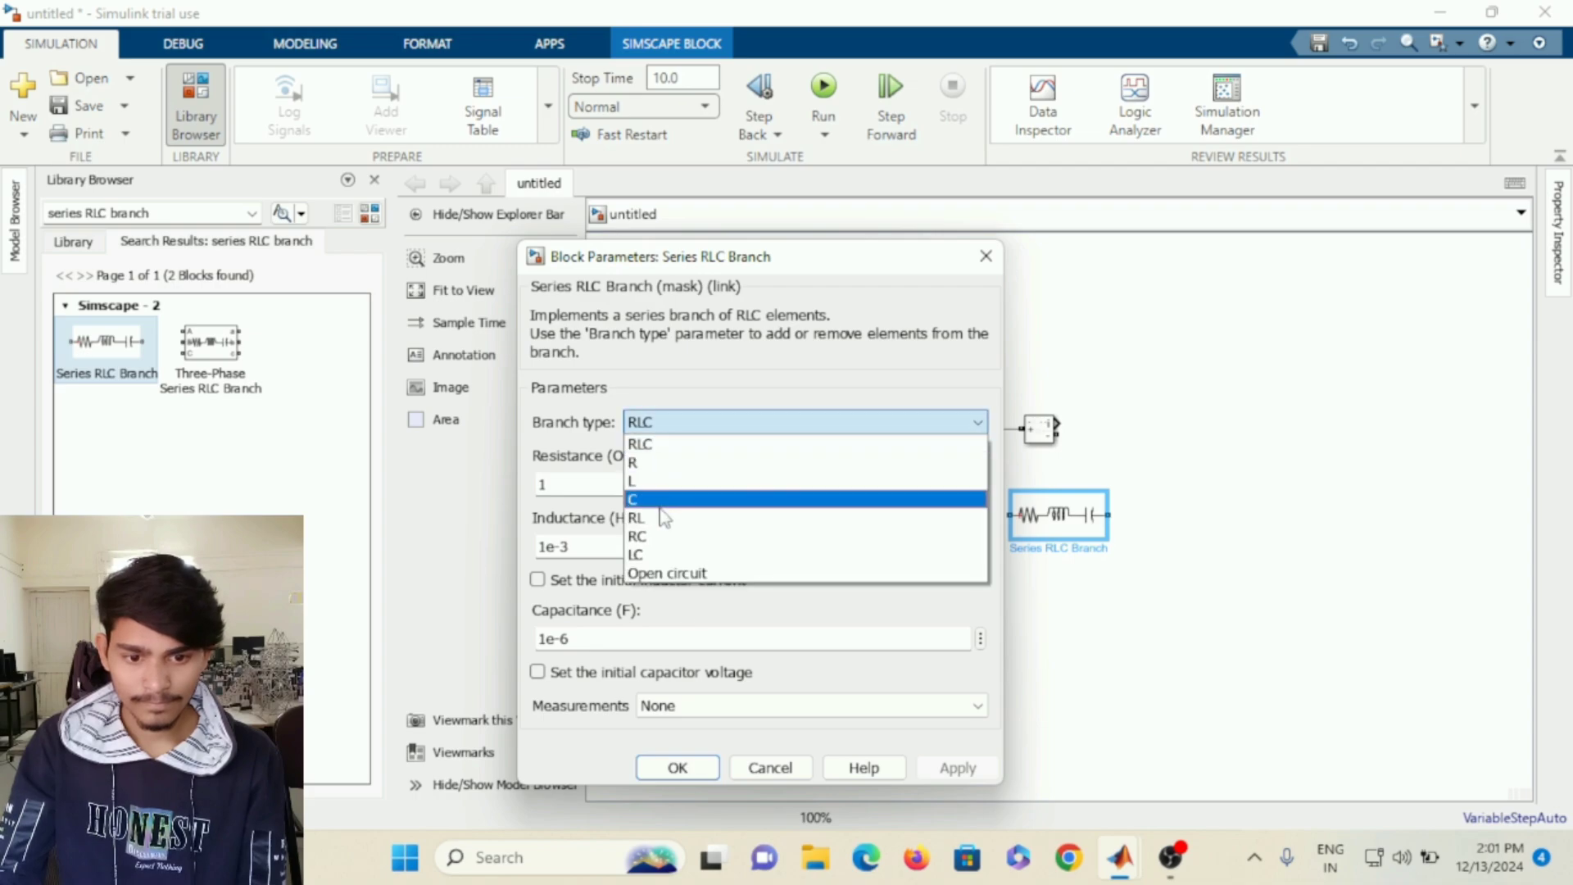
{"action": "left_click", "coordinate": [662, 467]}
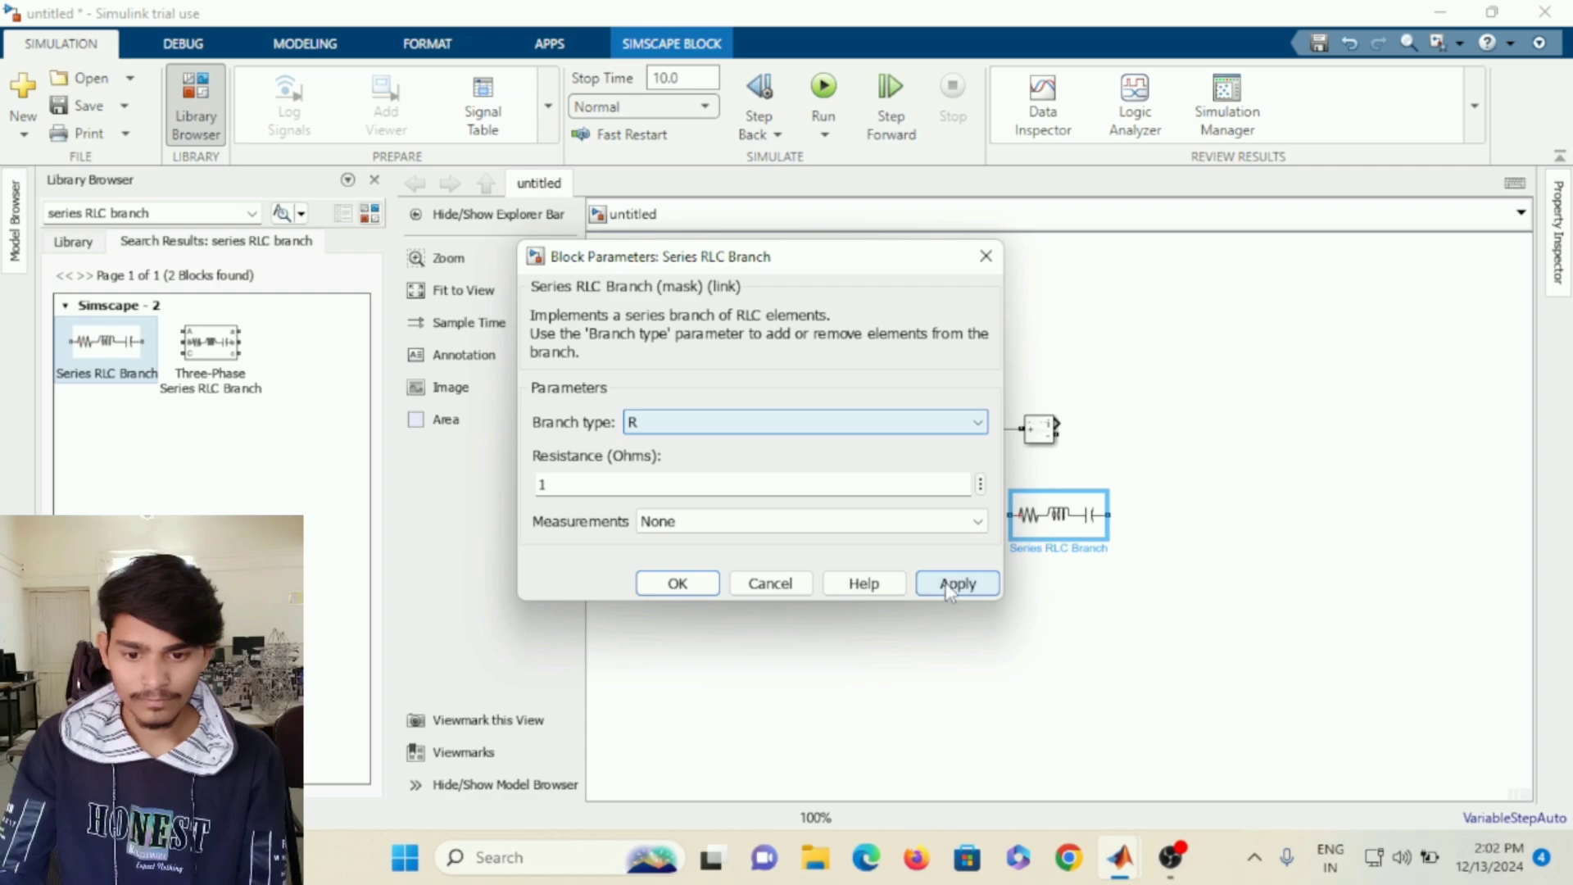
{"action": "left_click", "coordinate": [676, 583]}
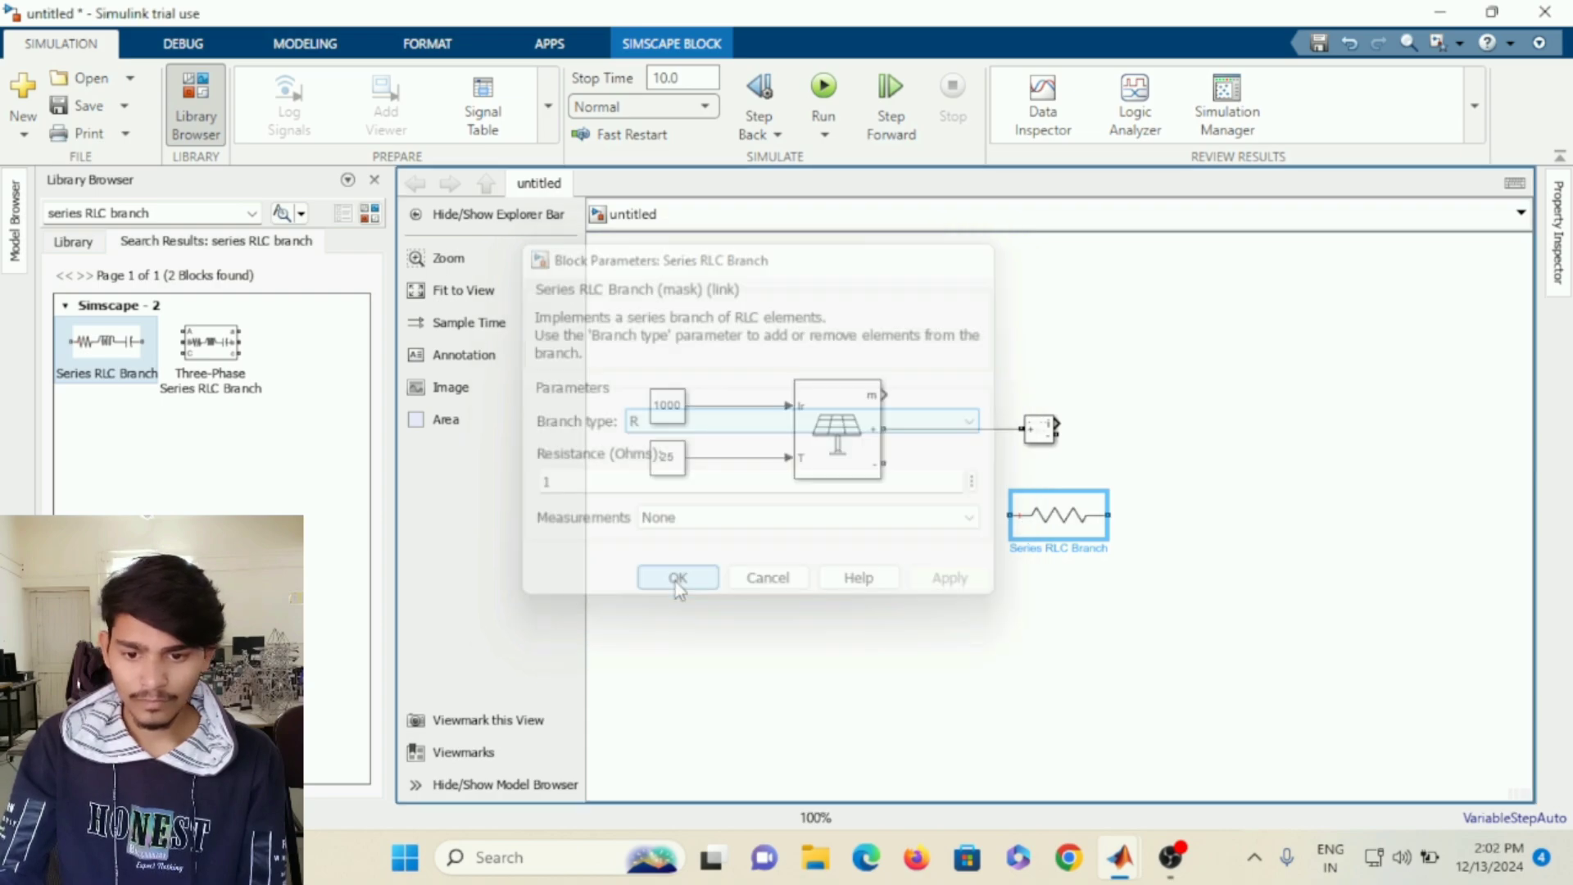
Rotate the resistor branch to vertical and place it below the Current Measurement block.
{"action": "left_click", "coordinate": [1056, 521]}
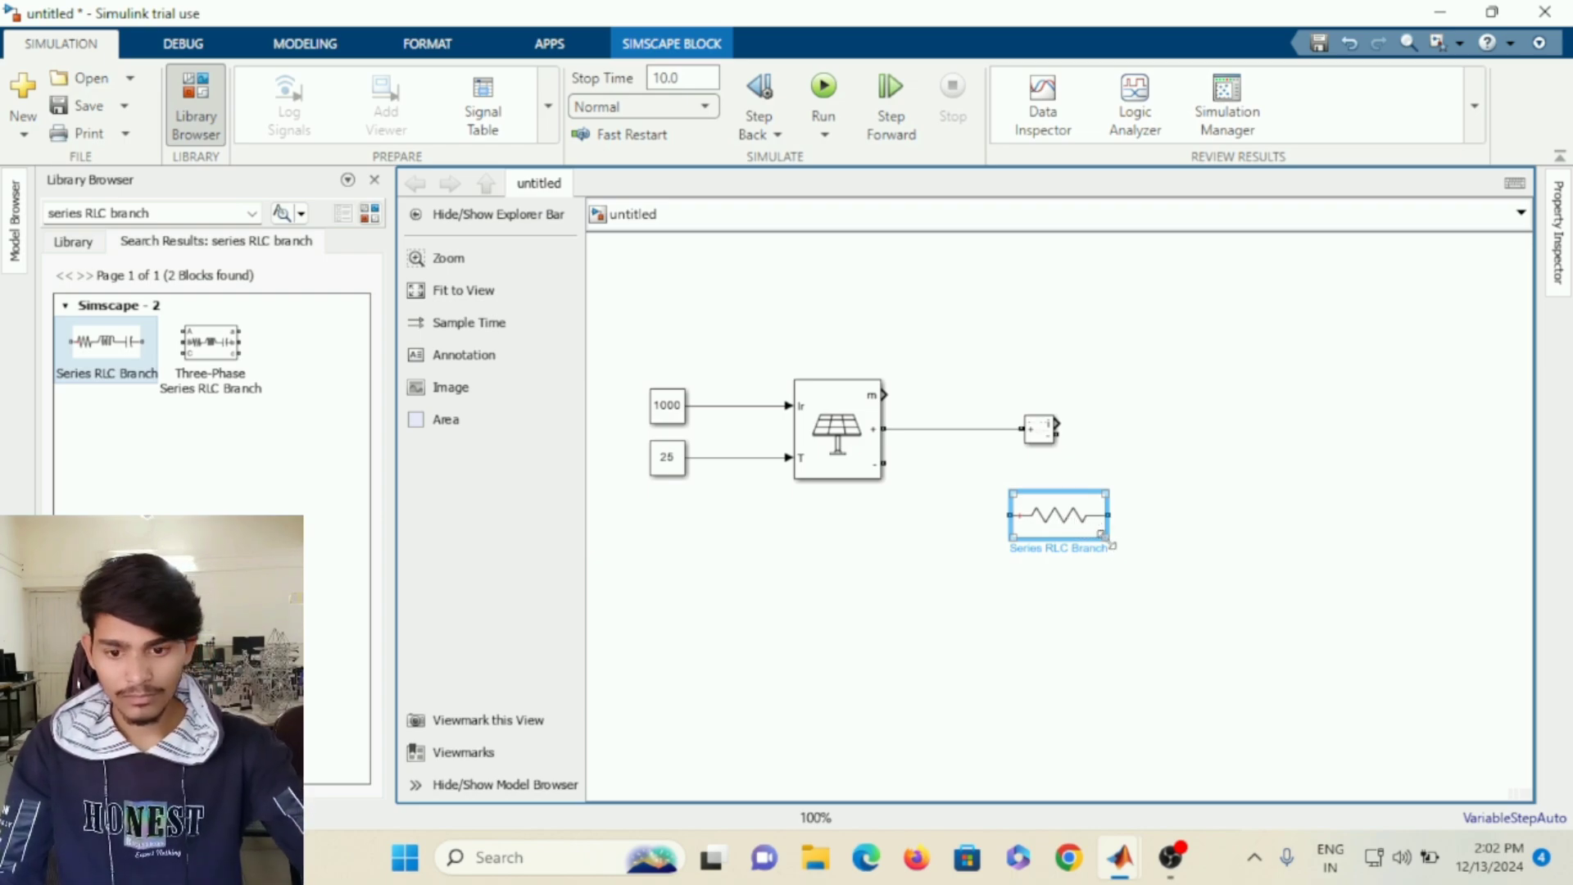
{"action": "key", "text": "ctrl+r"}
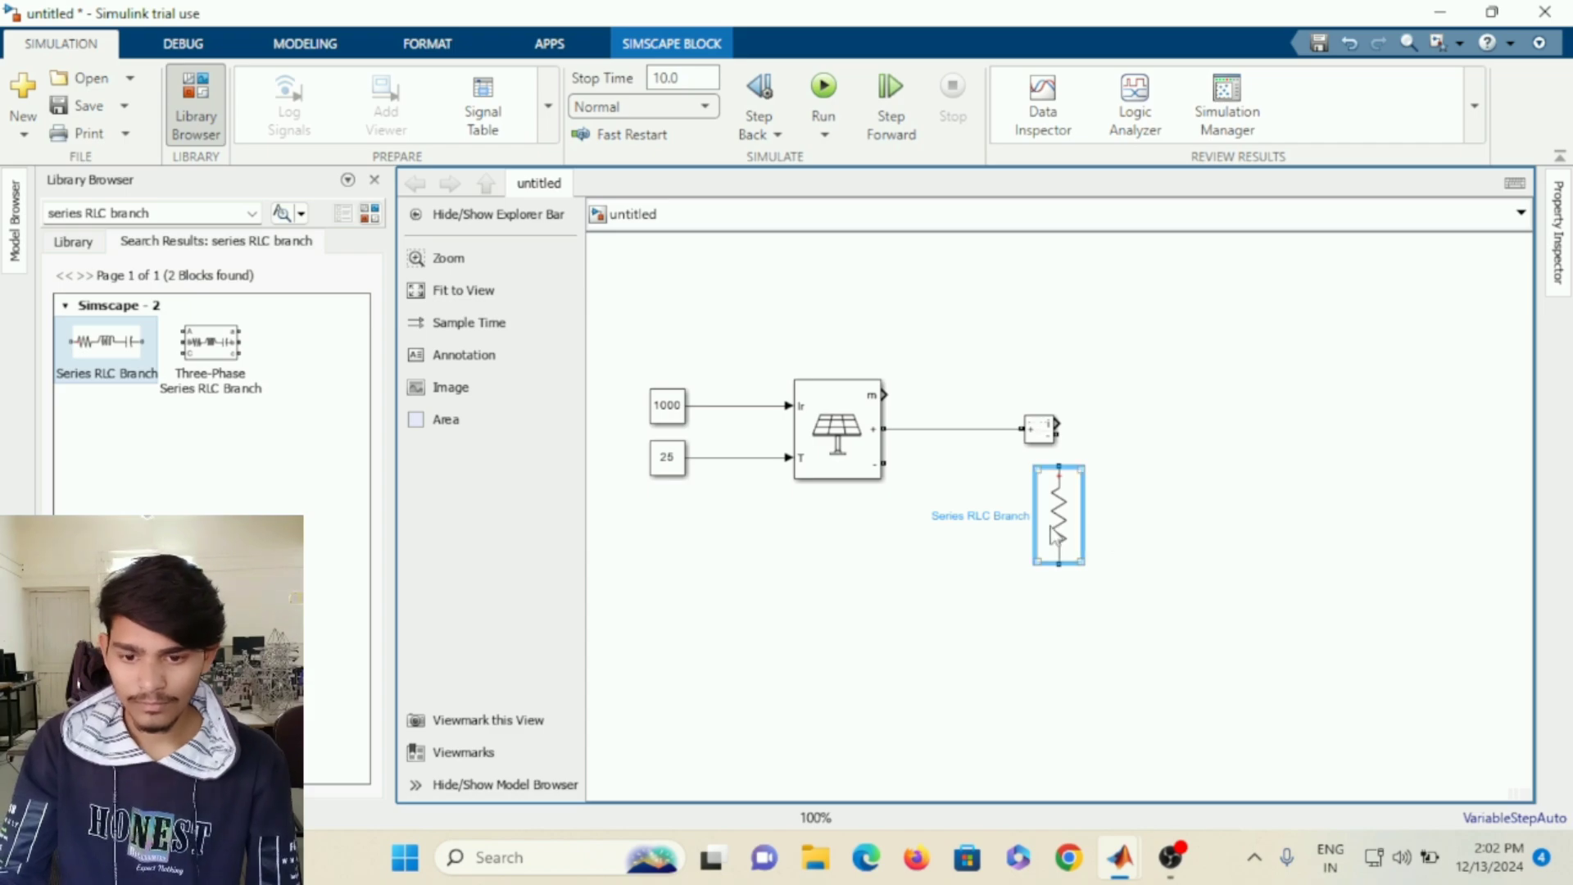
{"action": "left_click_drag", "start_coordinate": [1062, 533], "coordinate": [1079, 588]}
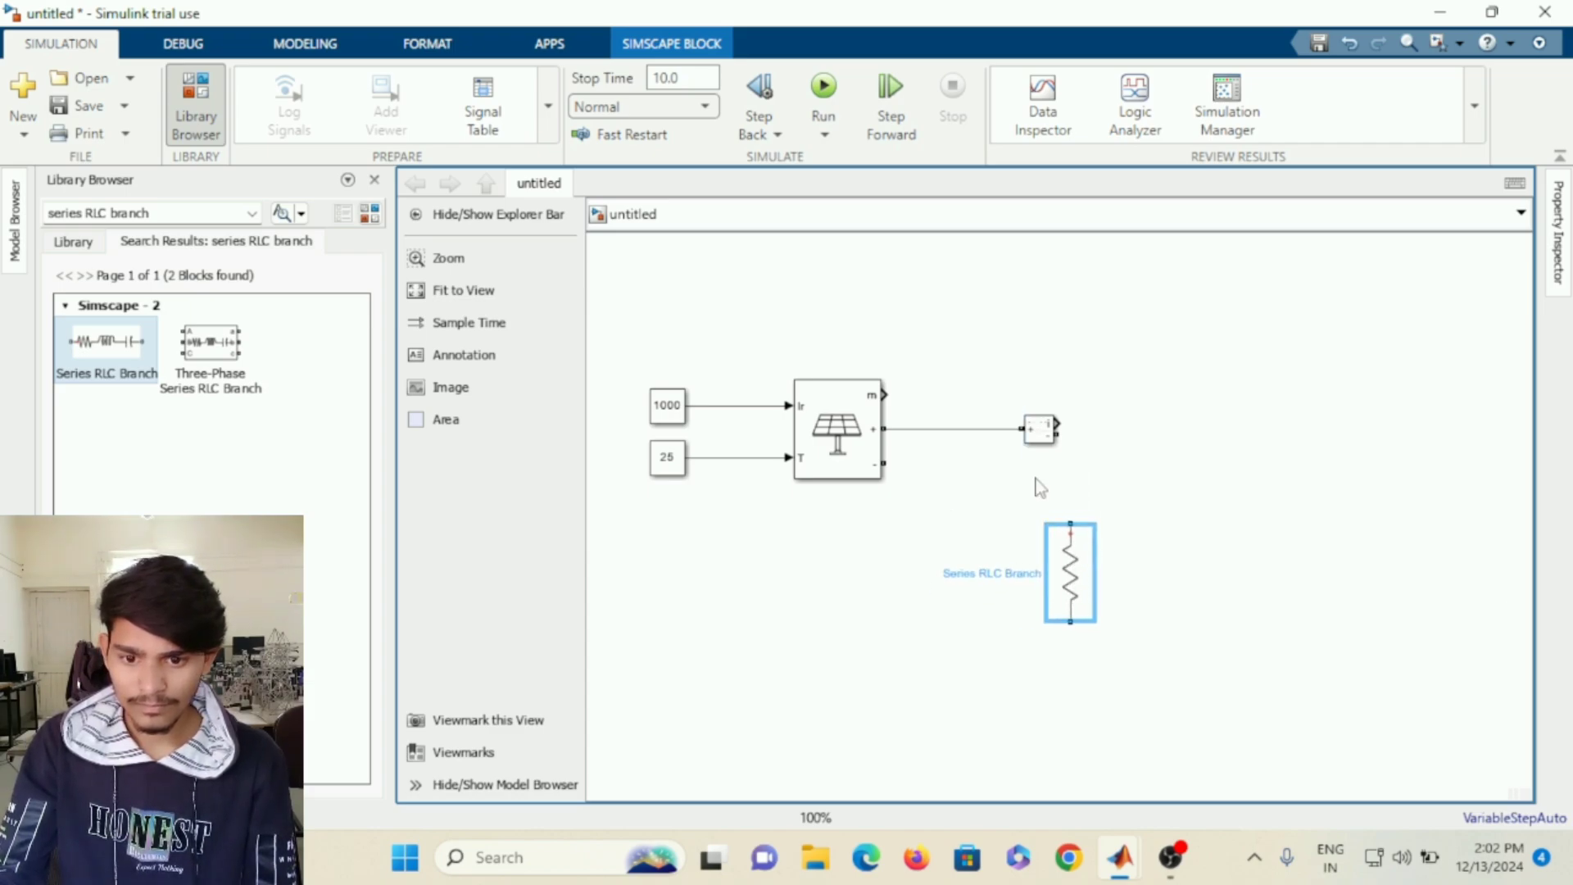
Move the Current Measurement block and the resistor closer to the PV Array and connect the measurement's - port to the resistor's upper terminal.
{"action": "left_click", "coordinate": [1038, 432]}
{"action": "left_click_drag", "start_coordinate": [1037, 434], "coordinate": [1017, 435]}
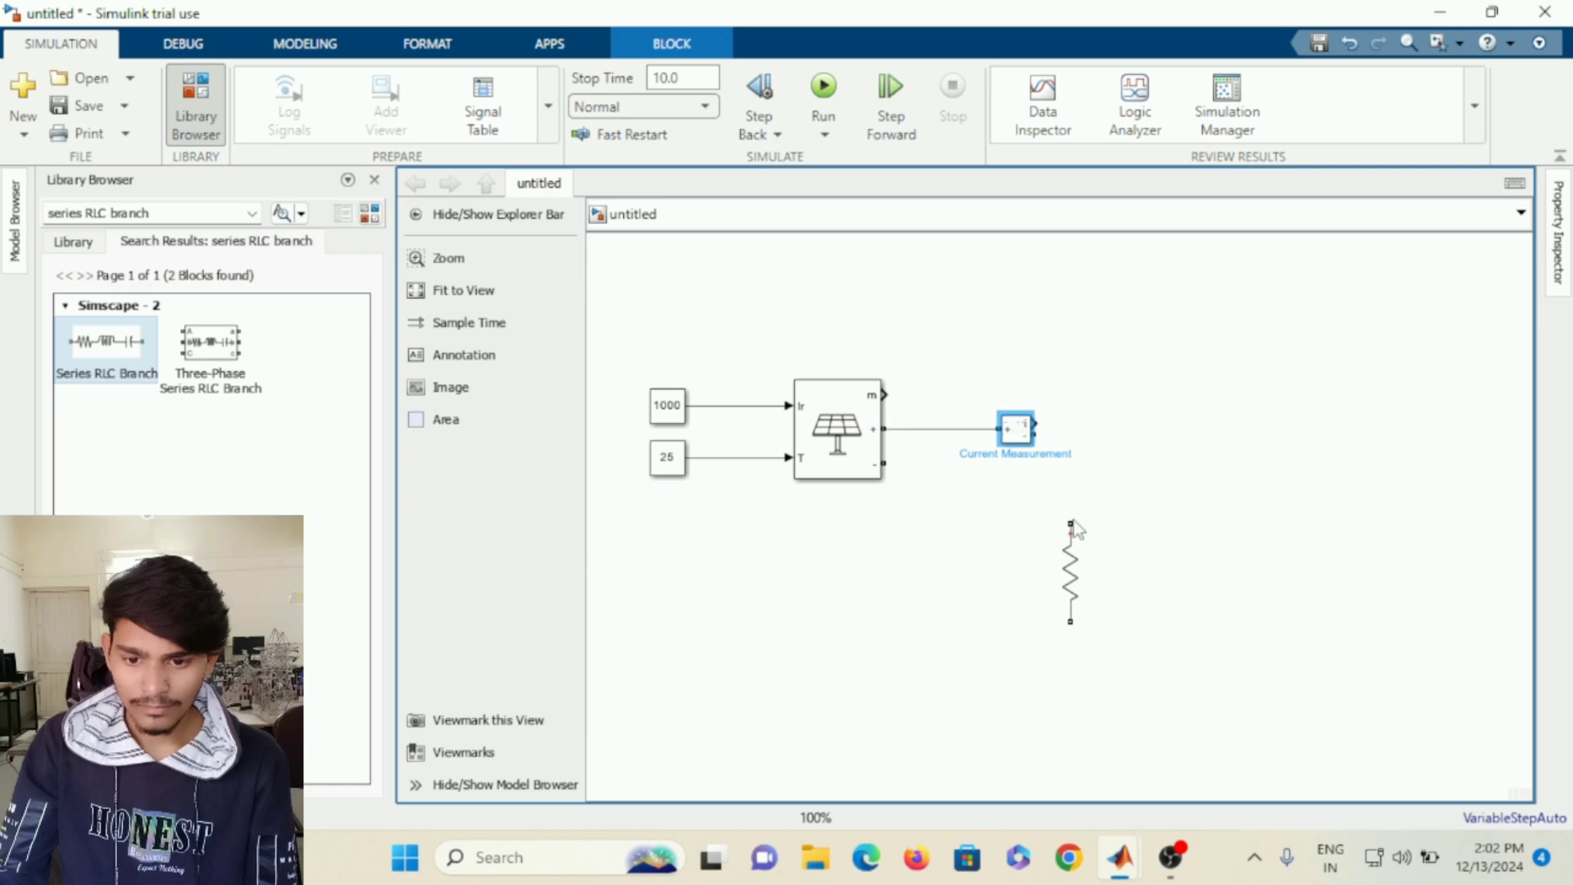
{"action": "left_click", "coordinate": [1083, 554]}
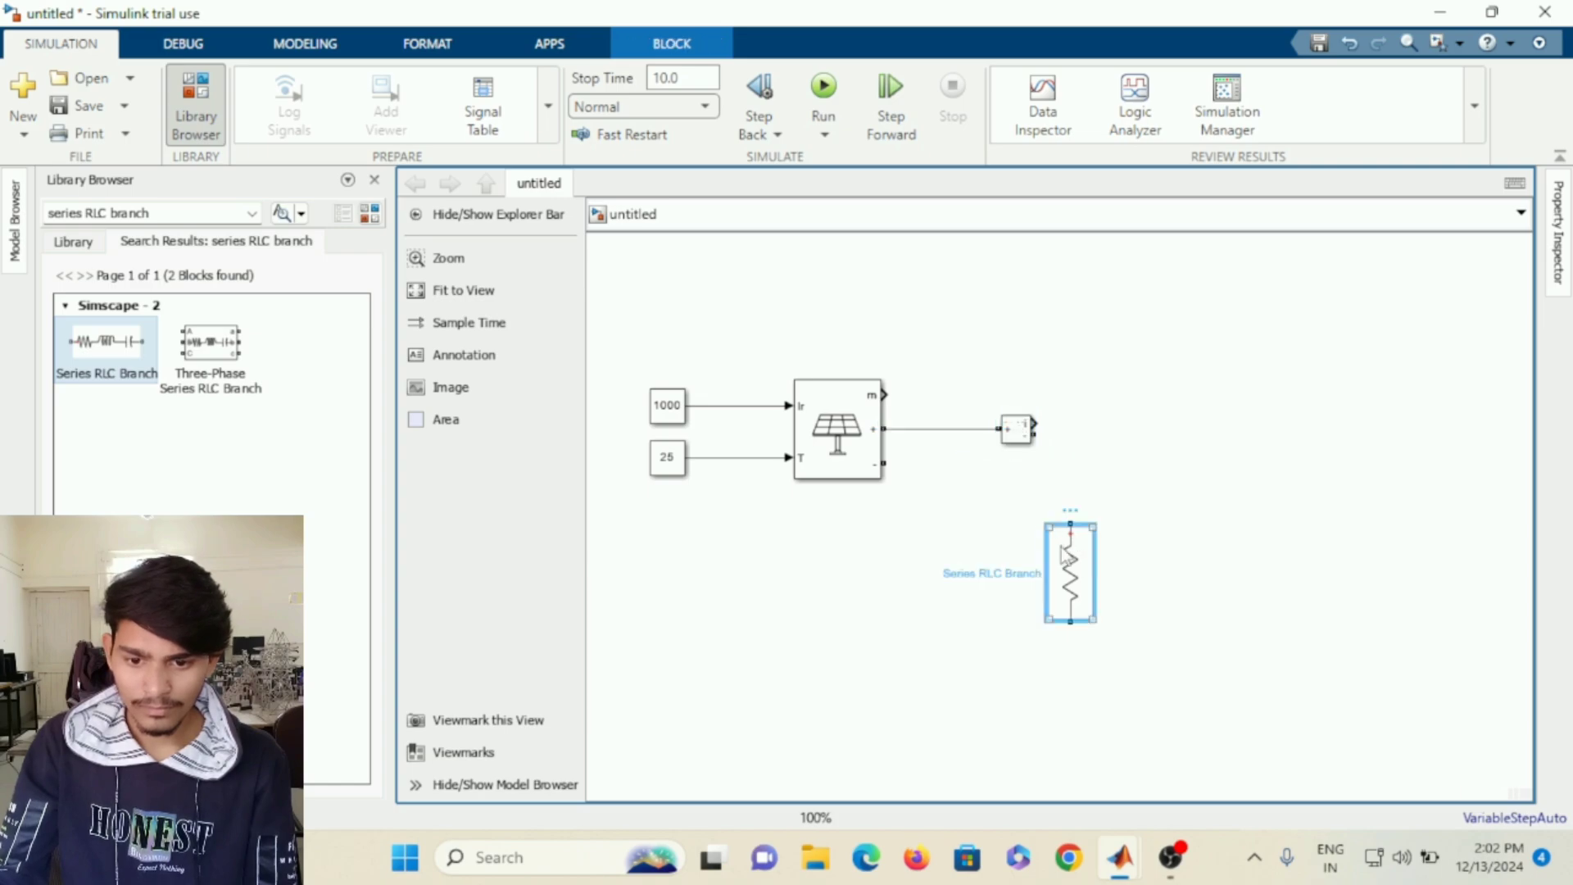
{"action": "left_click_drag", "start_coordinate": [1070, 567], "coordinate": [1054, 568]}
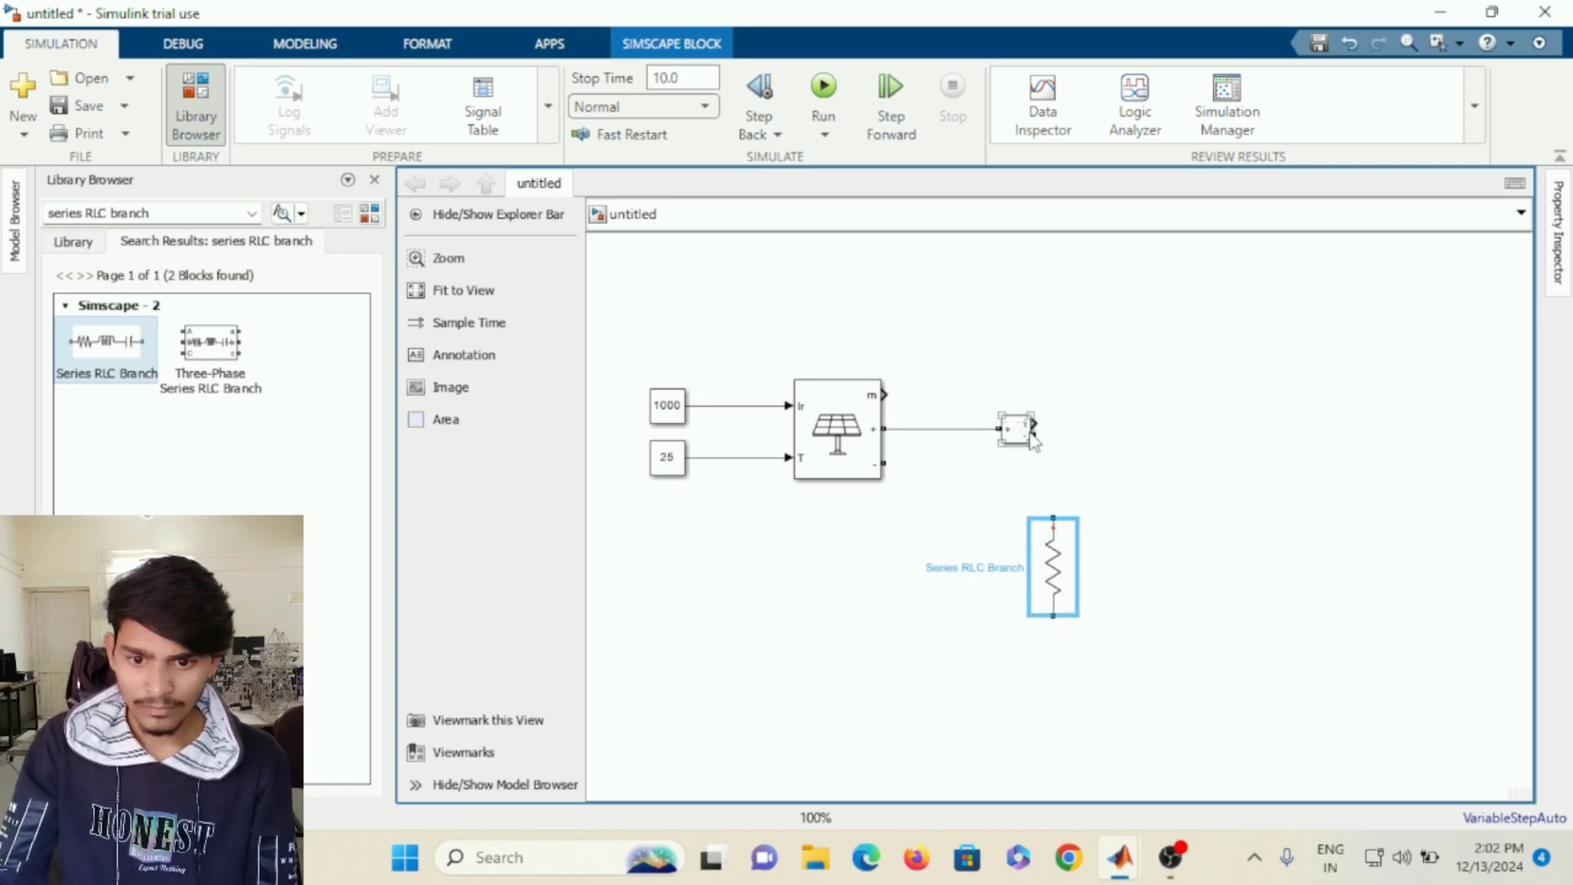
{"action": "left_click_drag", "start_coordinate": [1034, 432], "coordinate": [1054, 510]}
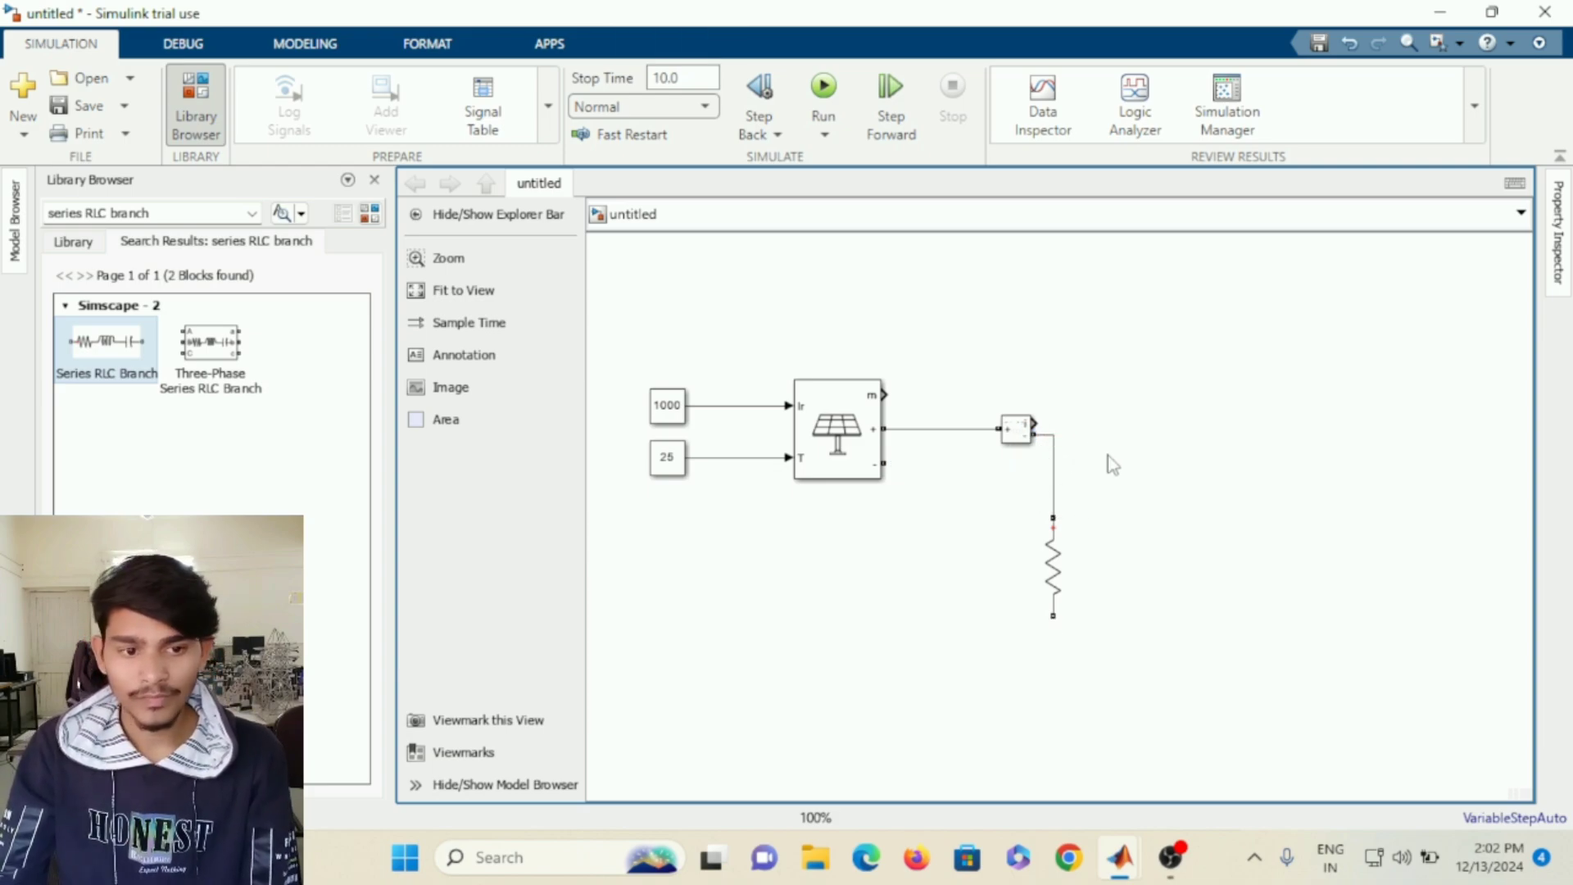
Search the block library for "ground".
{"action": "left_click", "coordinate": [252, 214]}
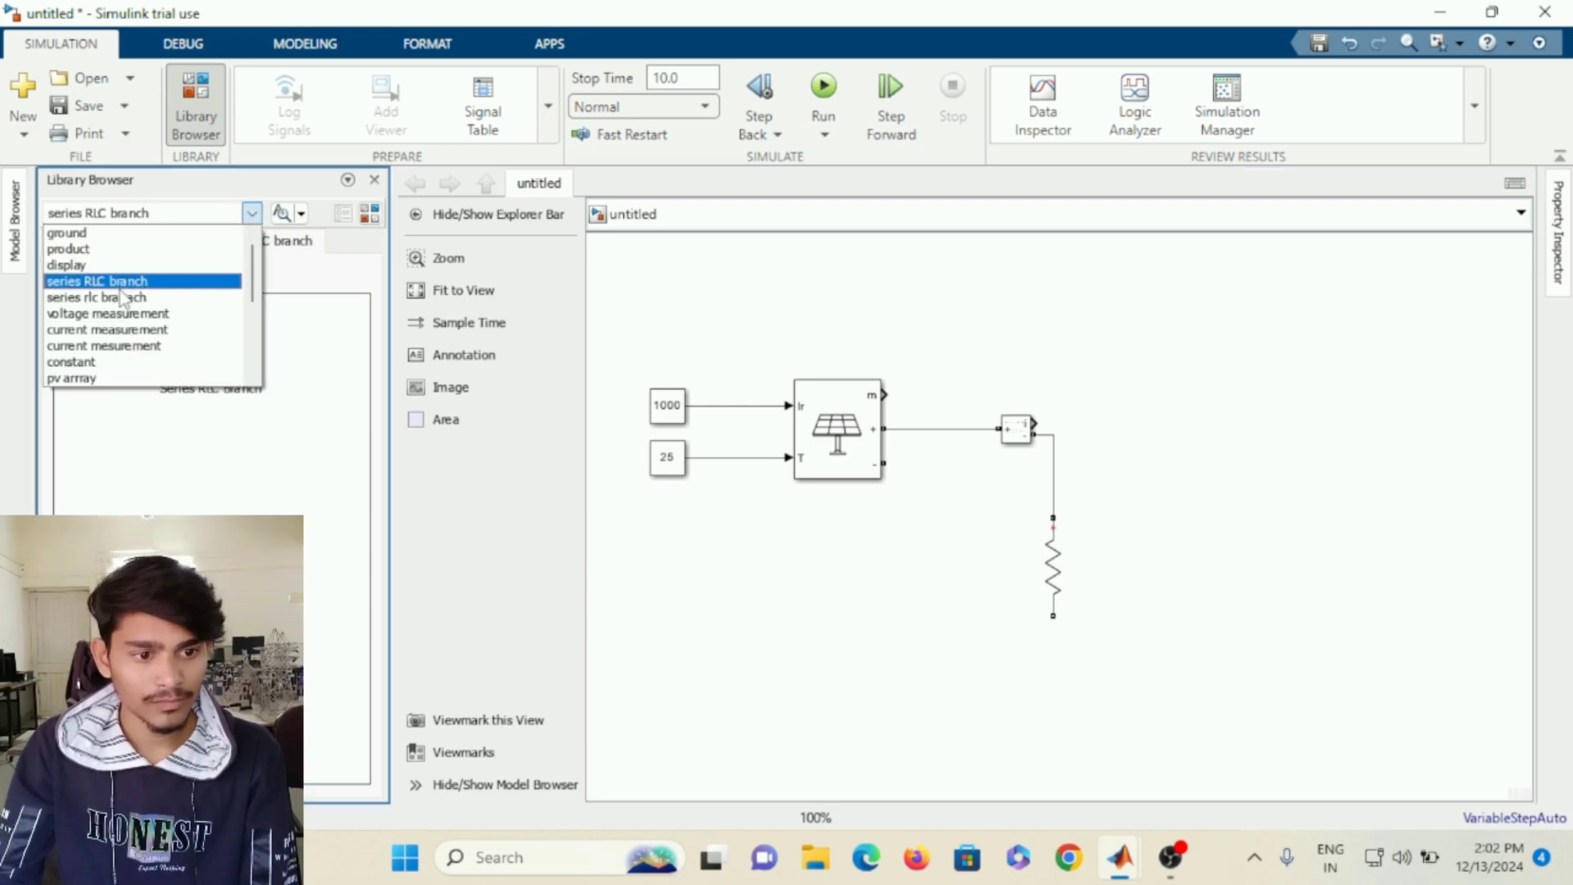
{"action": "left_click", "coordinate": [90, 249]}
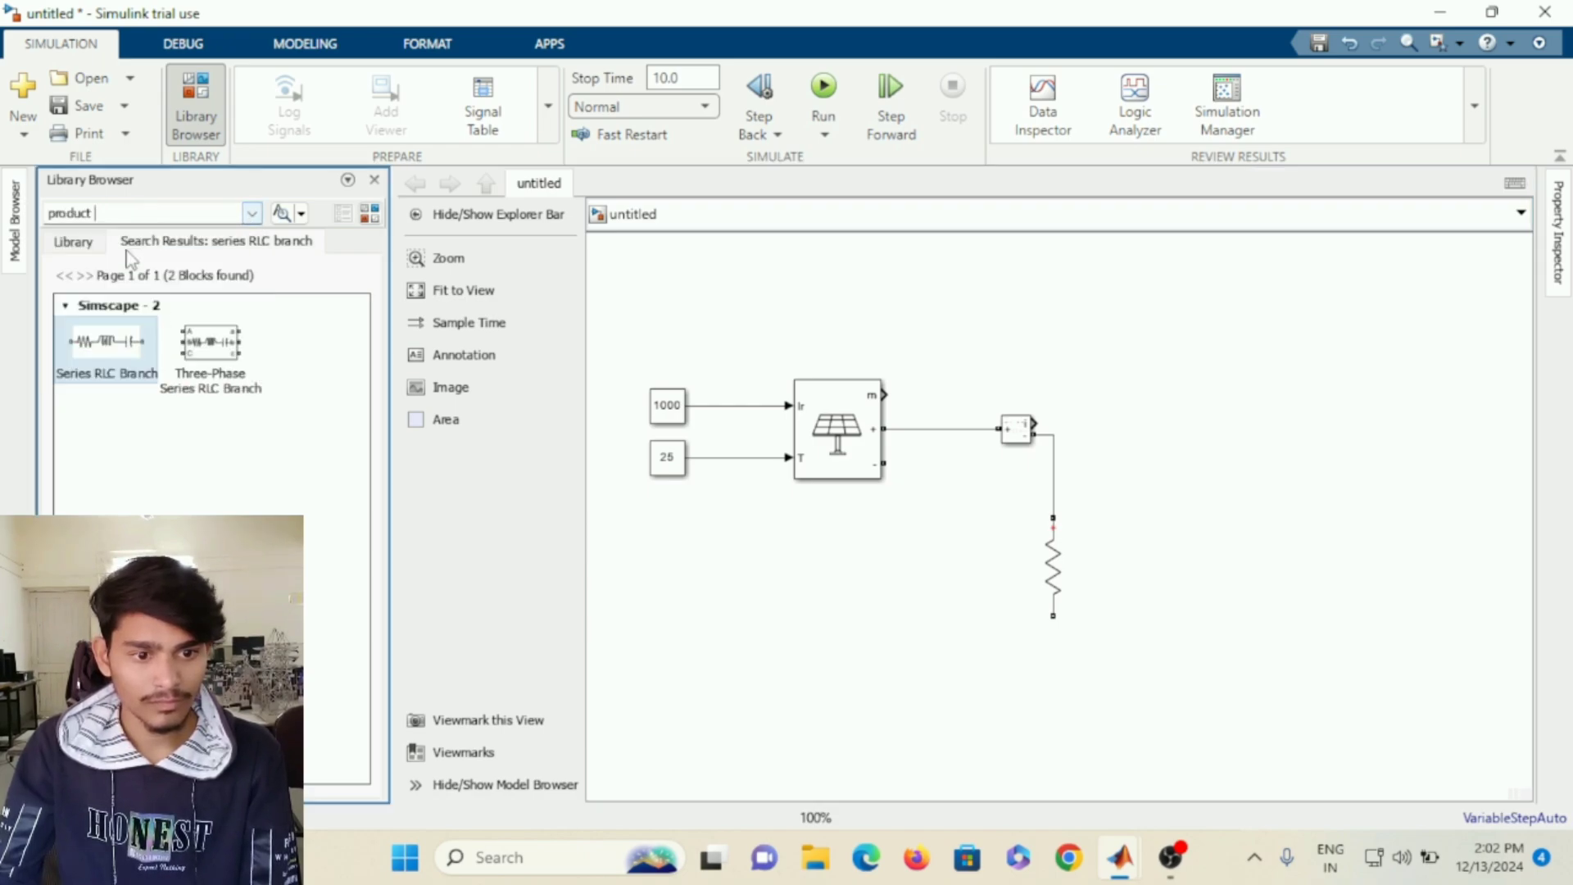
{"action": "left_click", "coordinate": [252, 214]}
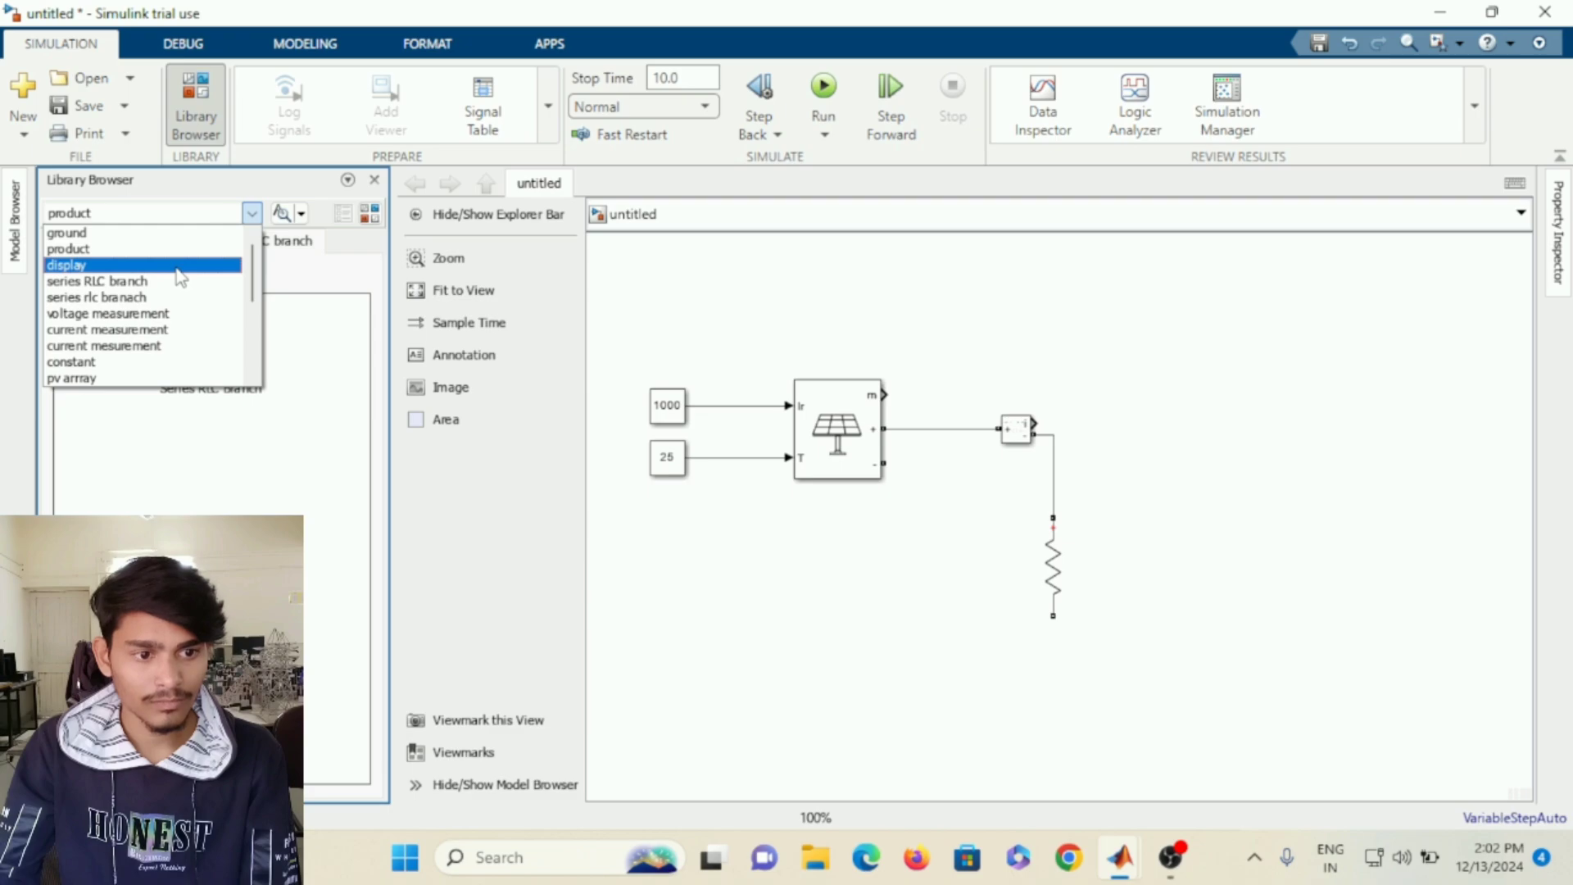
{"action": "left_click", "coordinate": [175, 233]}
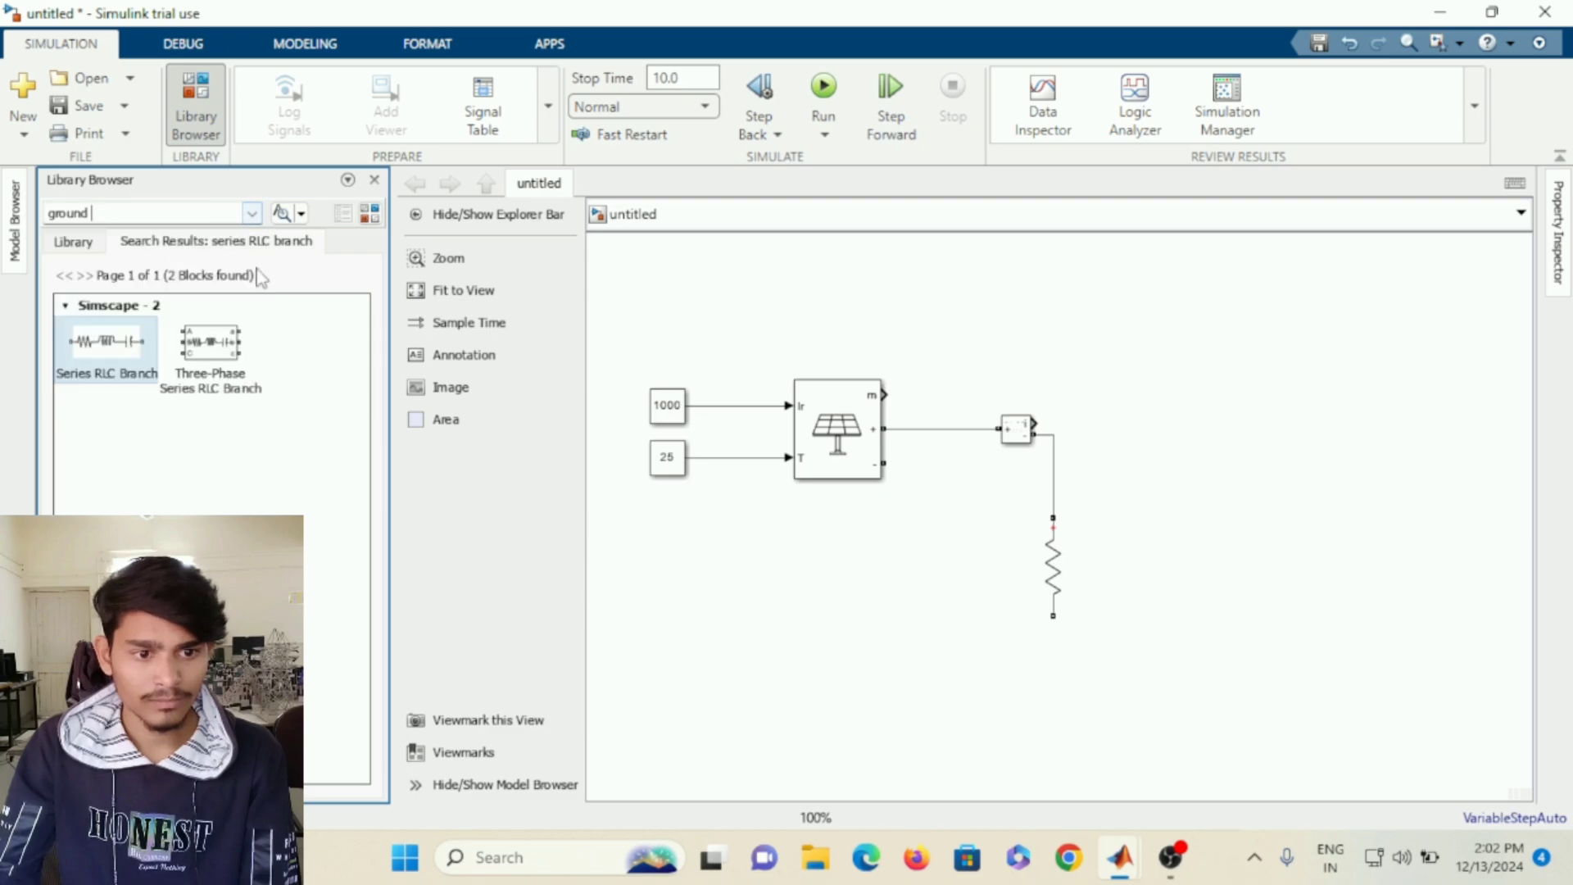
{"action": "left_click", "coordinate": [296, 215]}
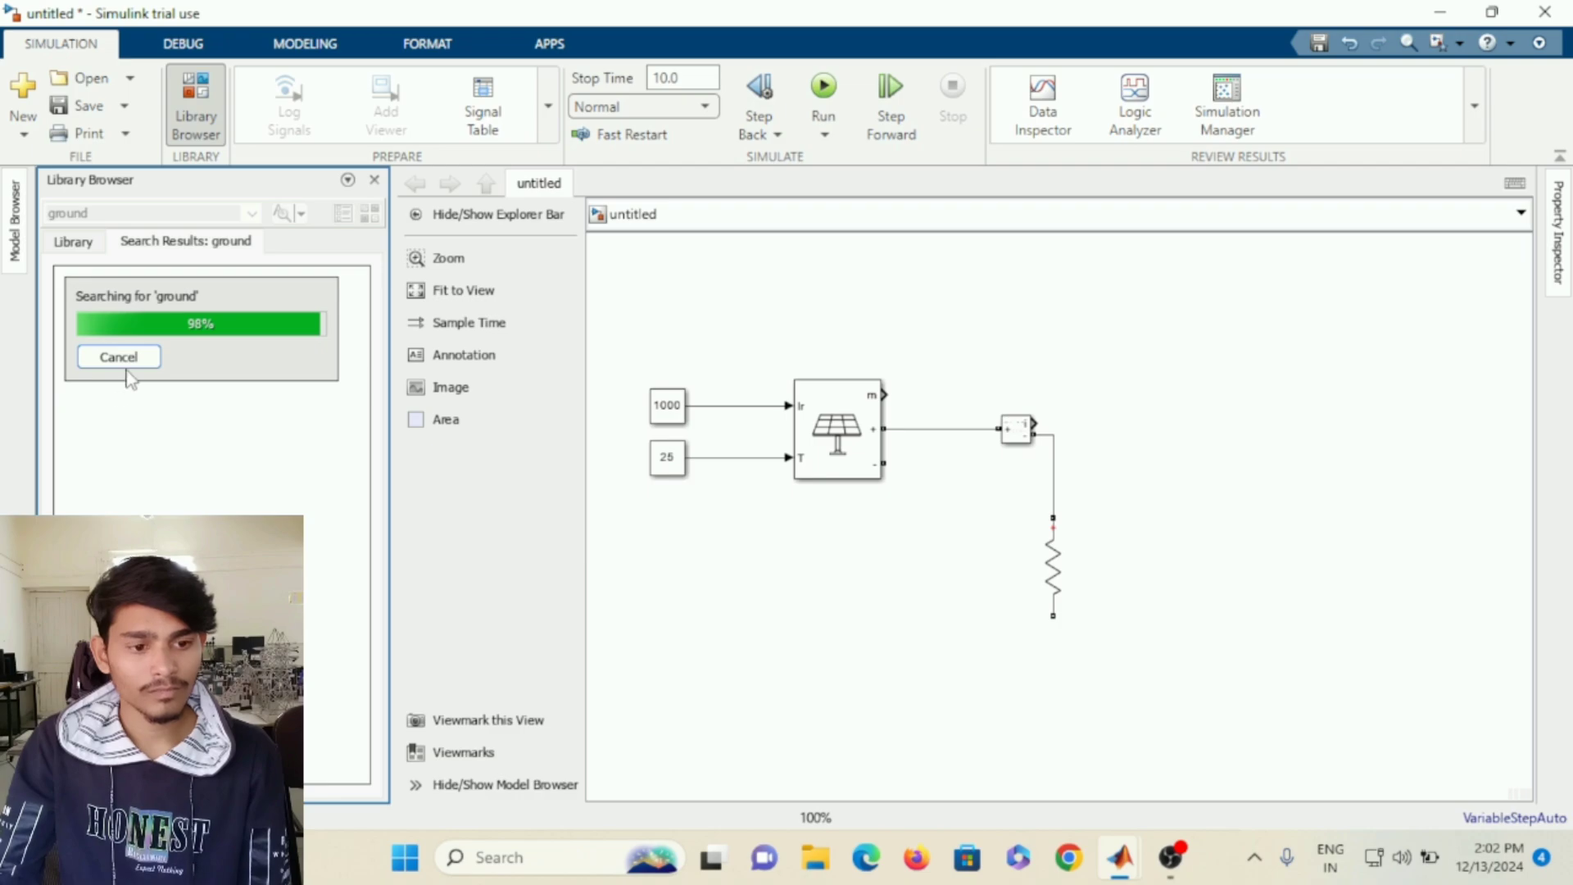
Find the Simscape Ground block listed after Current-Voltage Simscape Interface (gnd) in the search results and add it to the model.
{"action": "scroll", "coordinate": [194, 390], "scroll_direction": "down", "scroll_amount": 10}
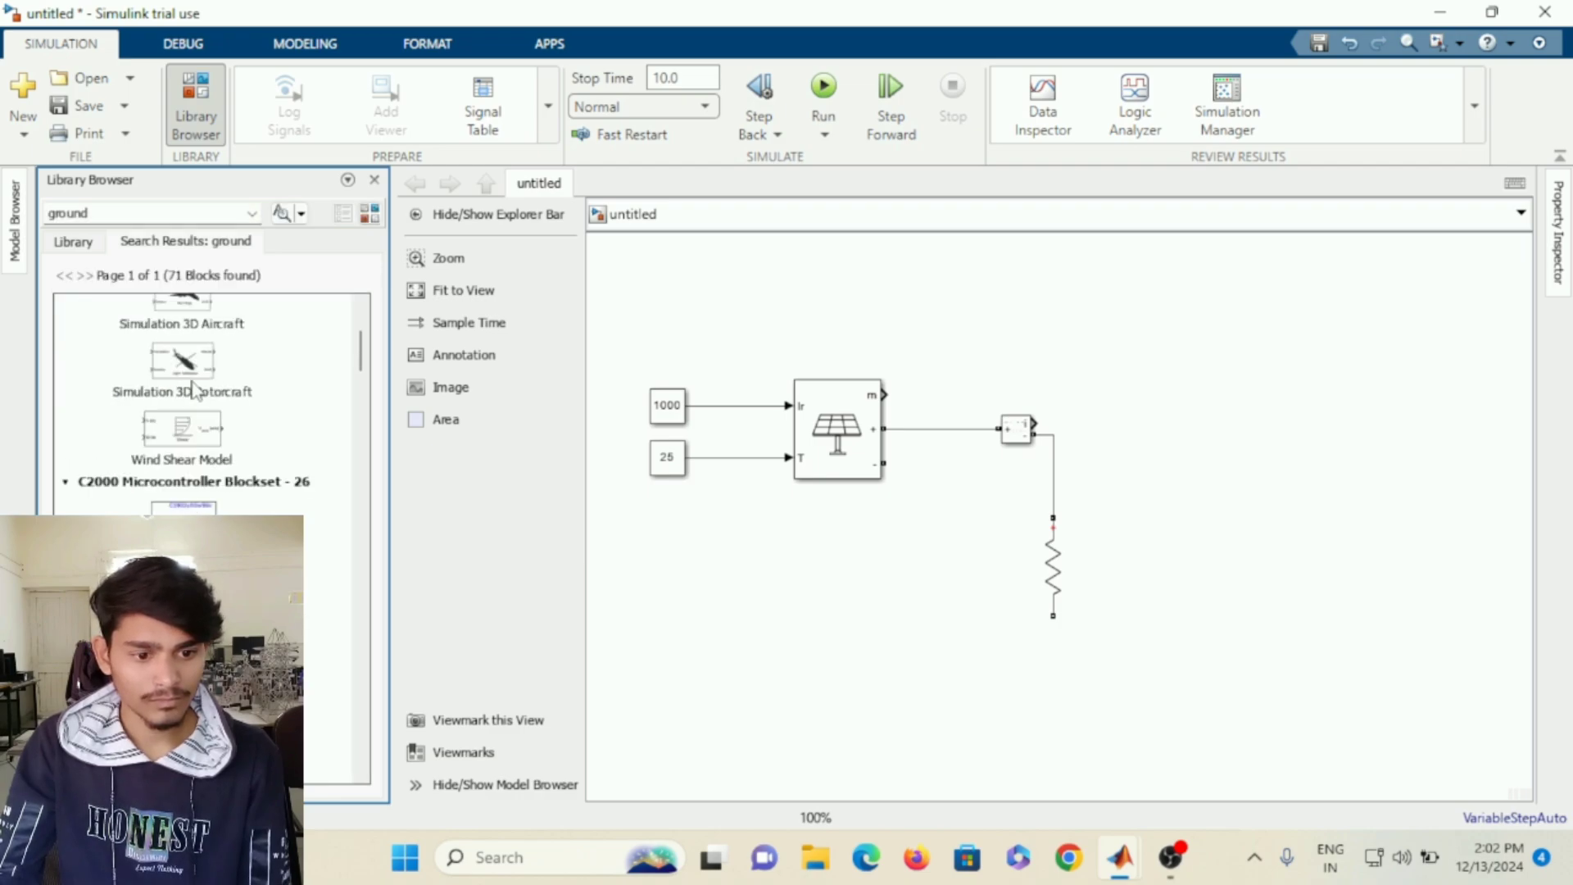
{"action": "scroll", "coordinate": [194, 388], "scroll_direction": "down", "scroll_amount": 5}
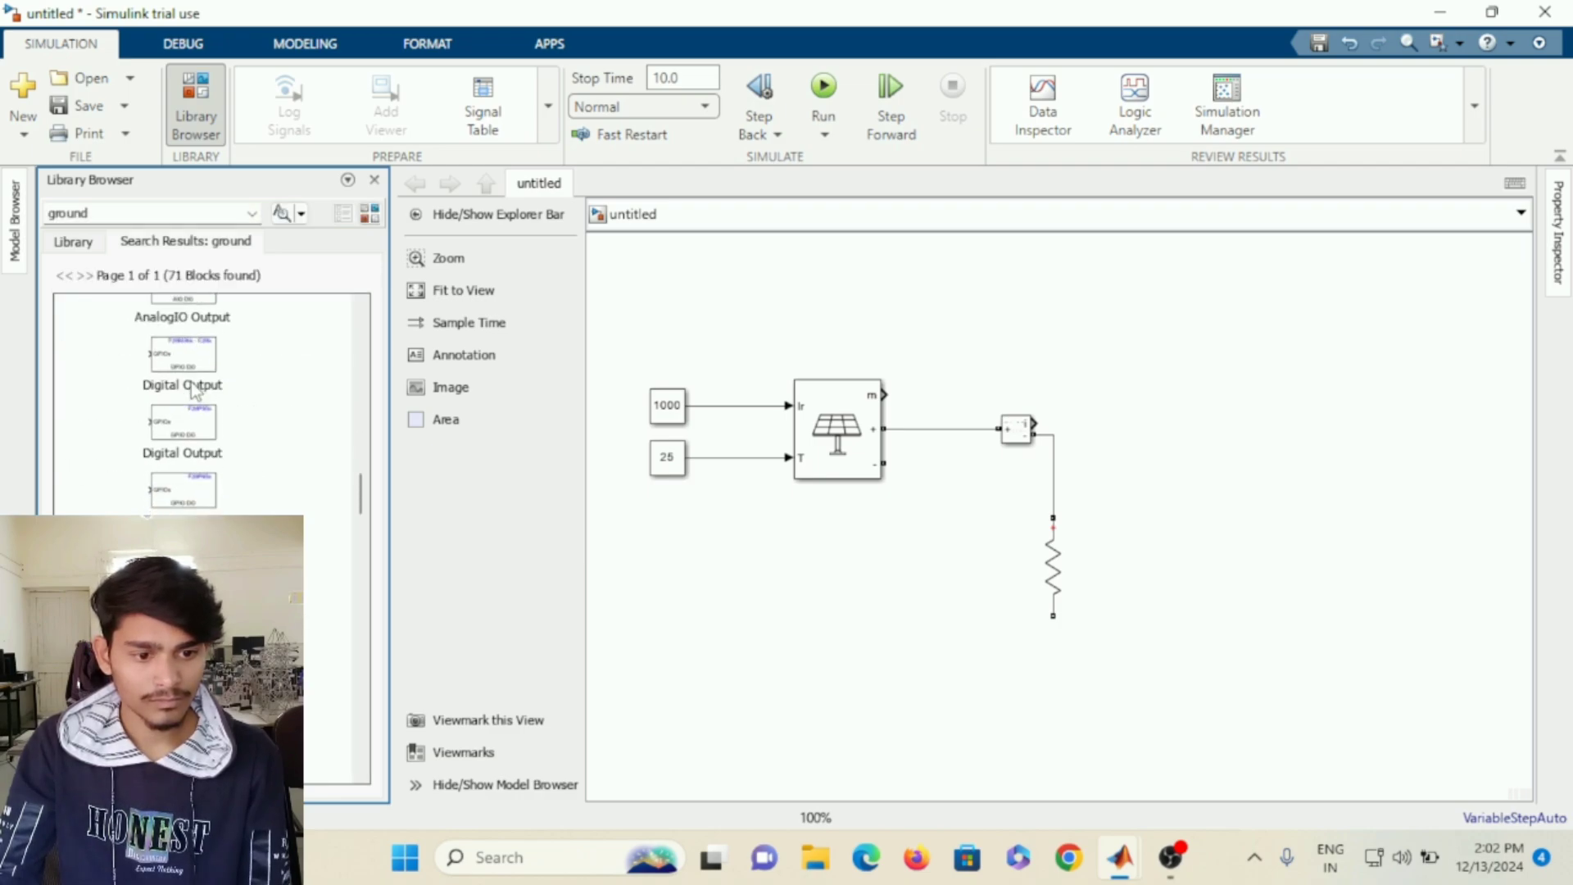
{"action": "scroll", "coordinate": [194, 390], "scroll_direction": "down", "scroll_amount": 3}
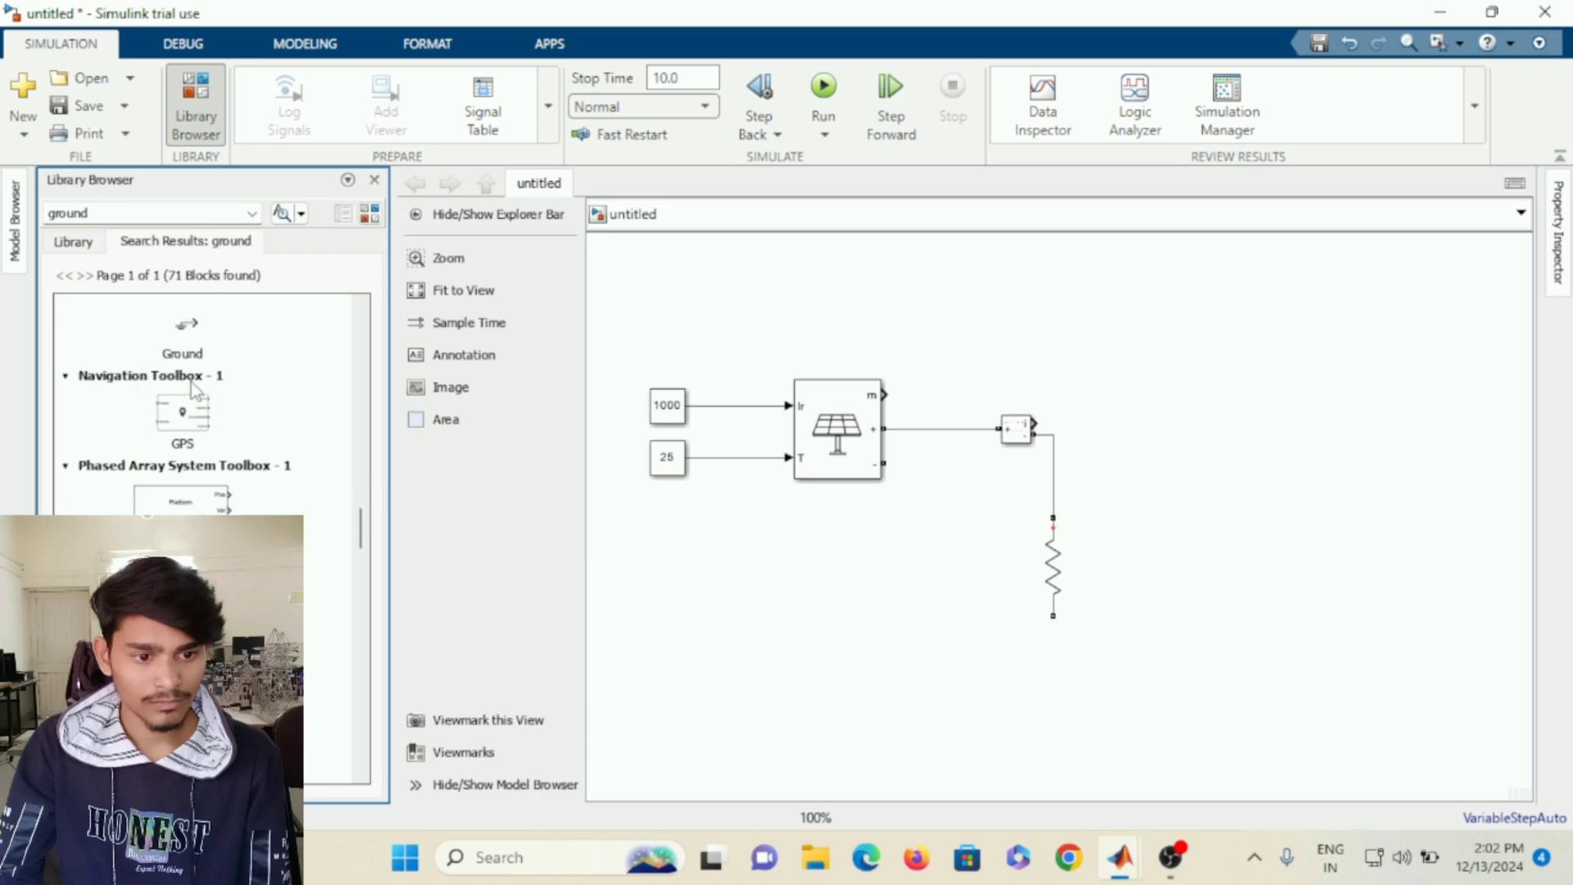
{"action": "scroll", "coordinate": [194, 390], "scroll_direction": "up", "scroll_amount": 3}
{"action": "scroll", "coordinate": [193, 389], "scroll_direction": "down", "scroll_amount": 1}
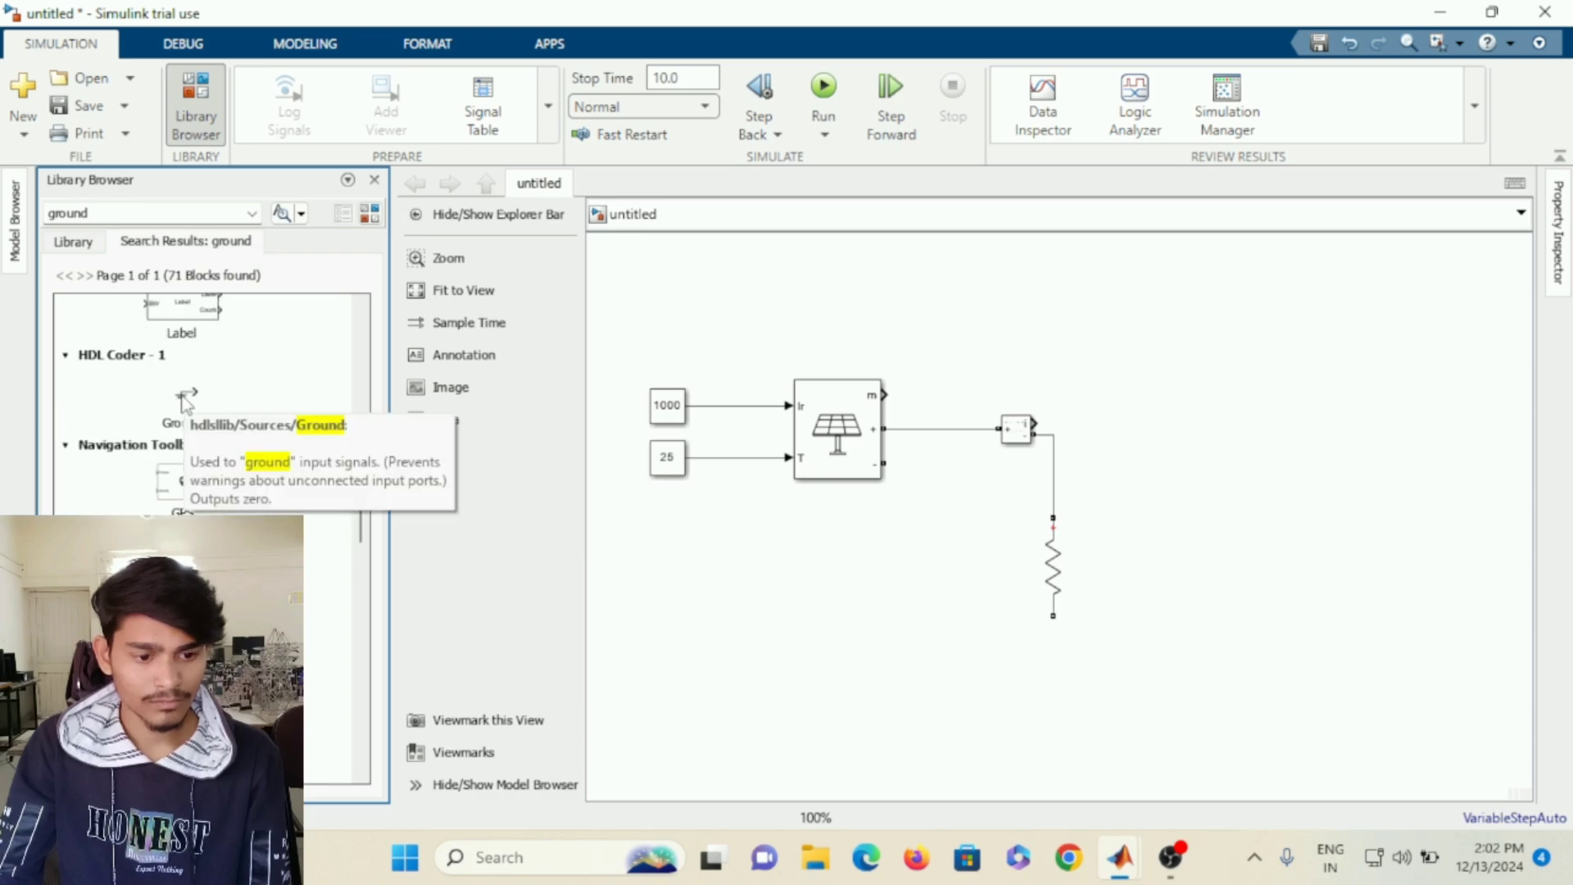
{"action": "scroll", "coordinate": [185, 401], "scroll_direction": "down", "scroll_amount": 6}
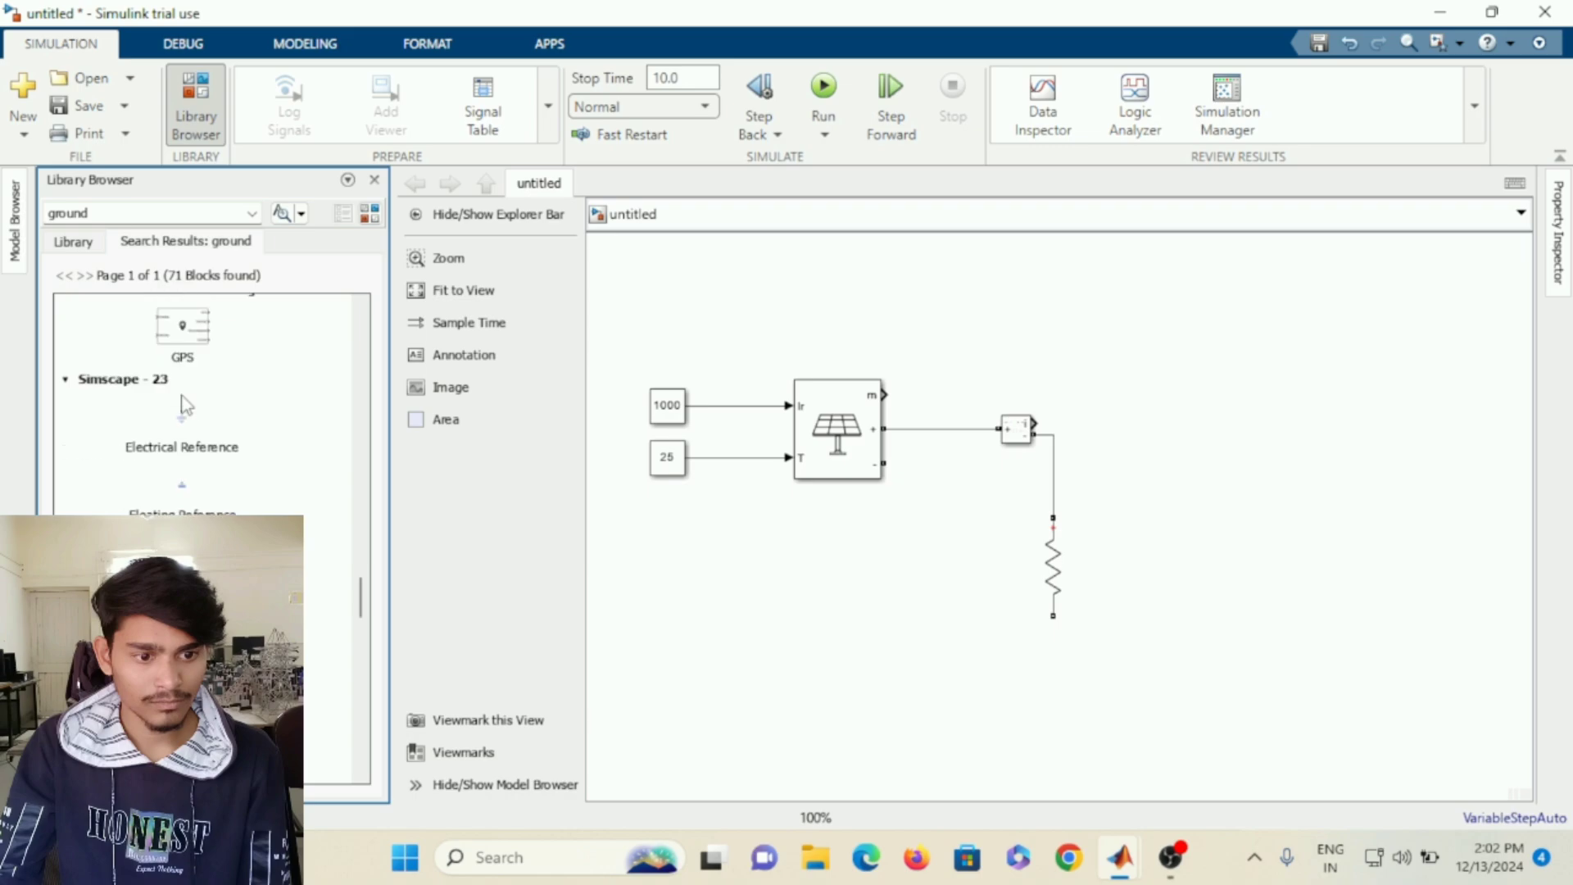
{"action": "scroll", "coordinate": [185, 404], "scroll_direction": "up", "scroll_amount": 2}
{"action": "scroll", "coordinate": [185, 403], "scroll_direction": "up", "scroll_amount": 3}
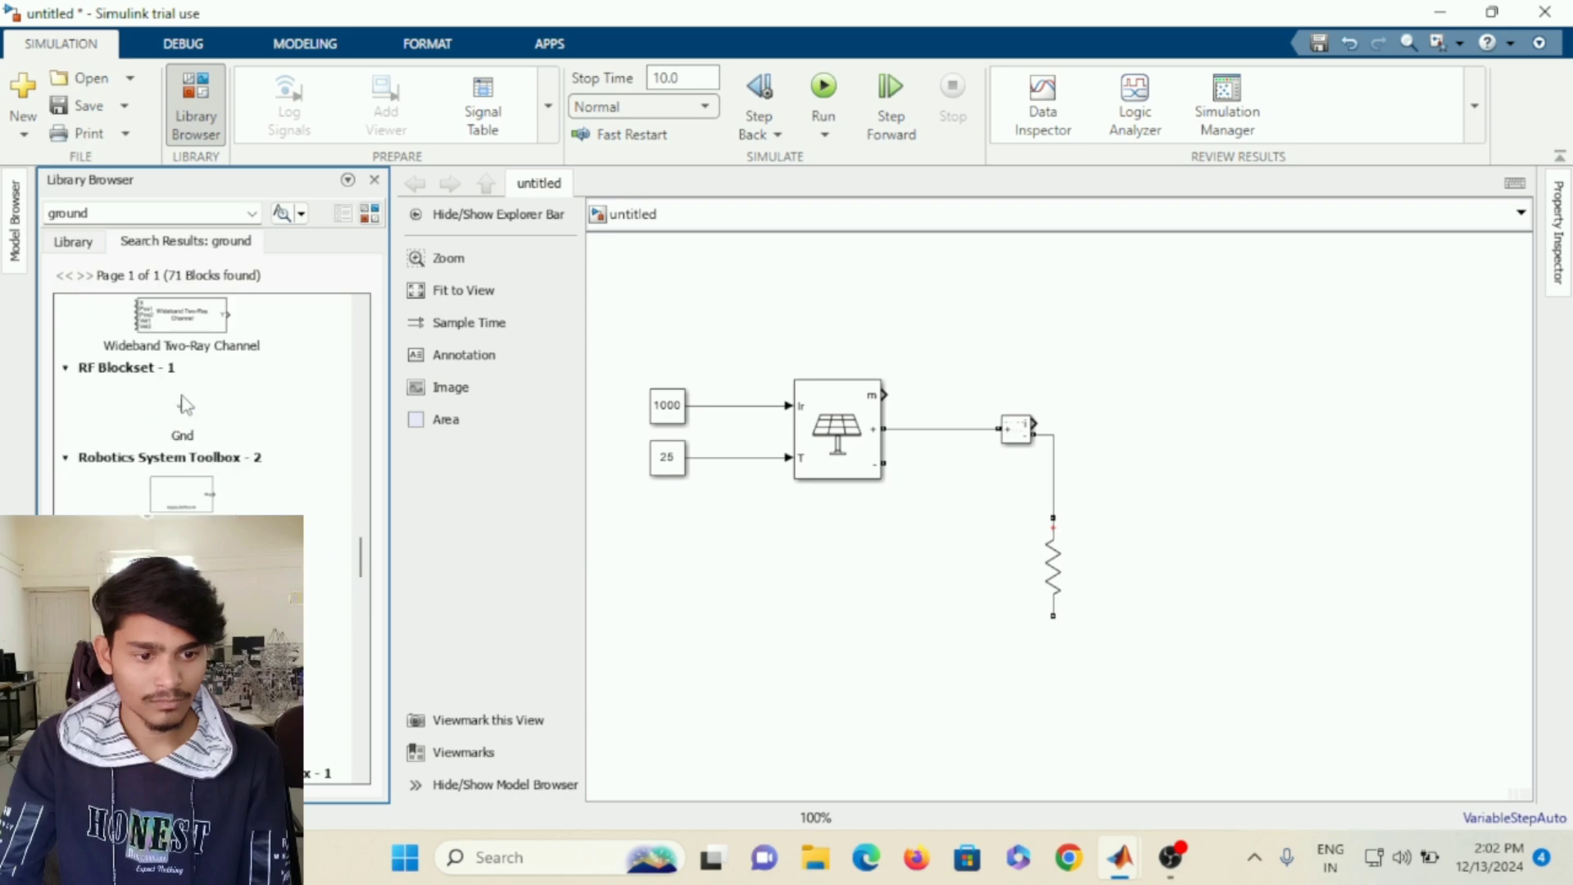
{"action": "scroll", "coordinate": [185, 404], "scroll_direction": "down", "scroll_amount": 10}
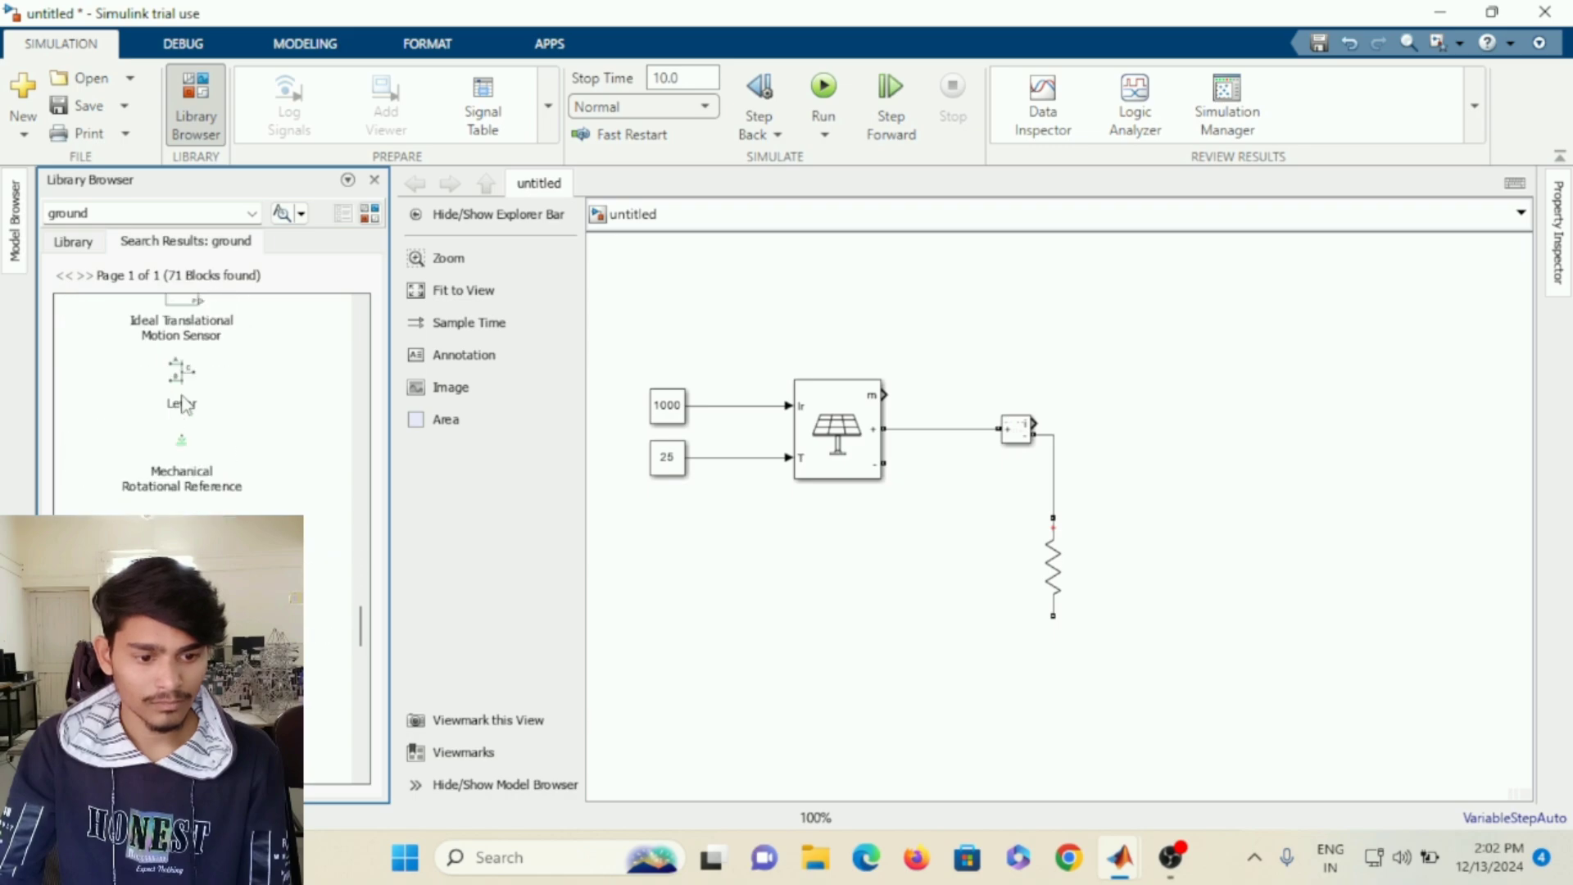
{"action": "scroll", "coordinate": [184, 402], "scroll_direction": "down", "scroll_amount": 8}
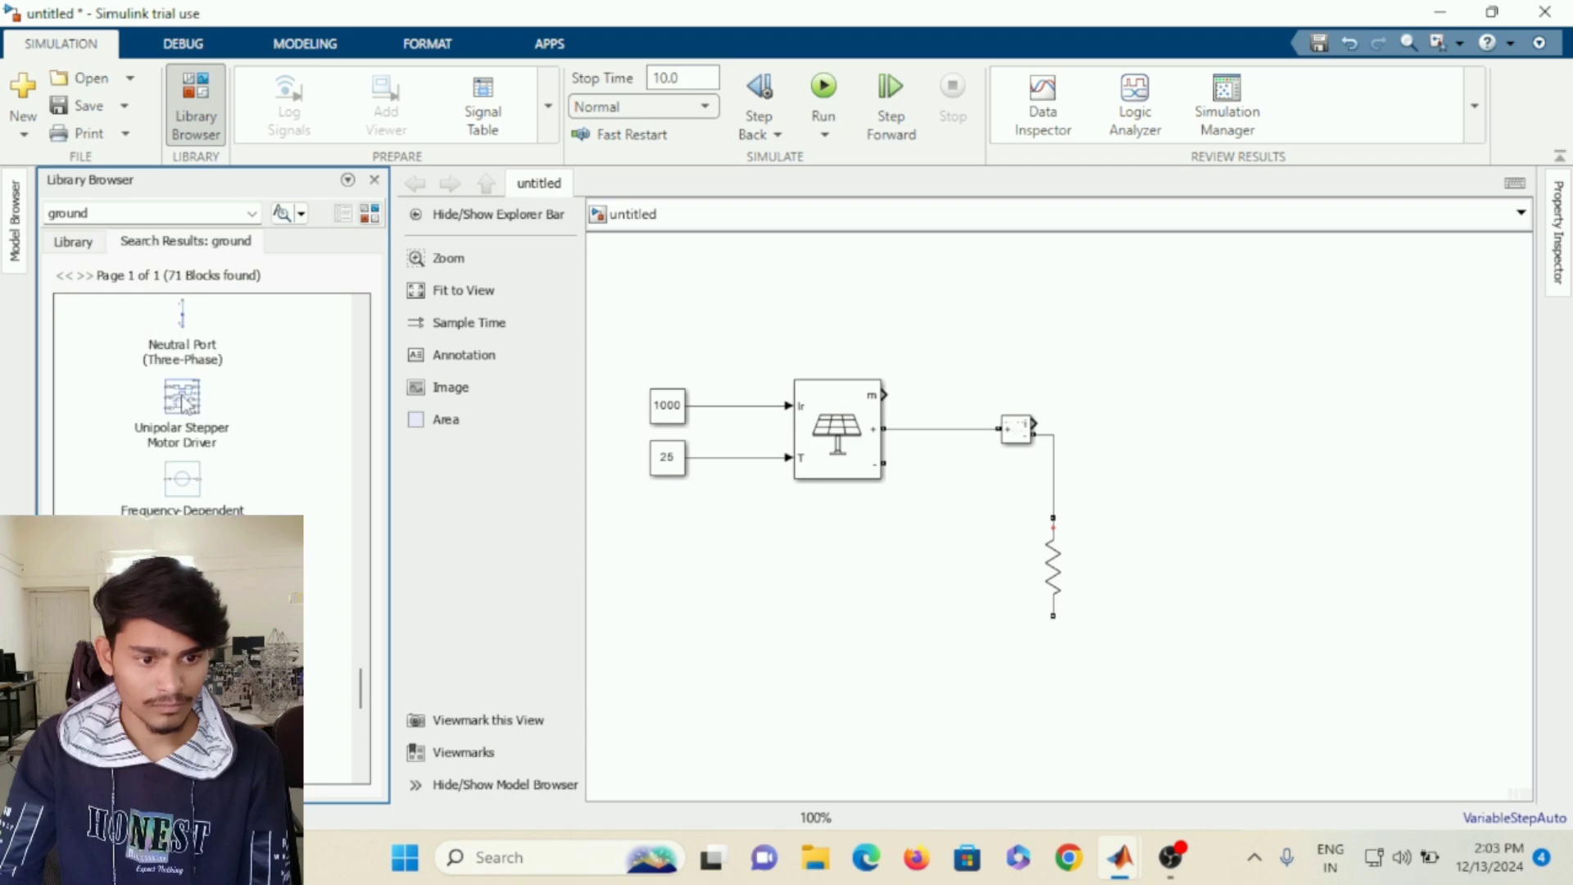
{"action": "scroll", "coordinate": [184, 406], "scroll_direction": "up", "scroll_amount": 2}
{"action": "scroll", "coordinate": [183, 402], "scroll_direction": "up", "scroll_amount": 2}
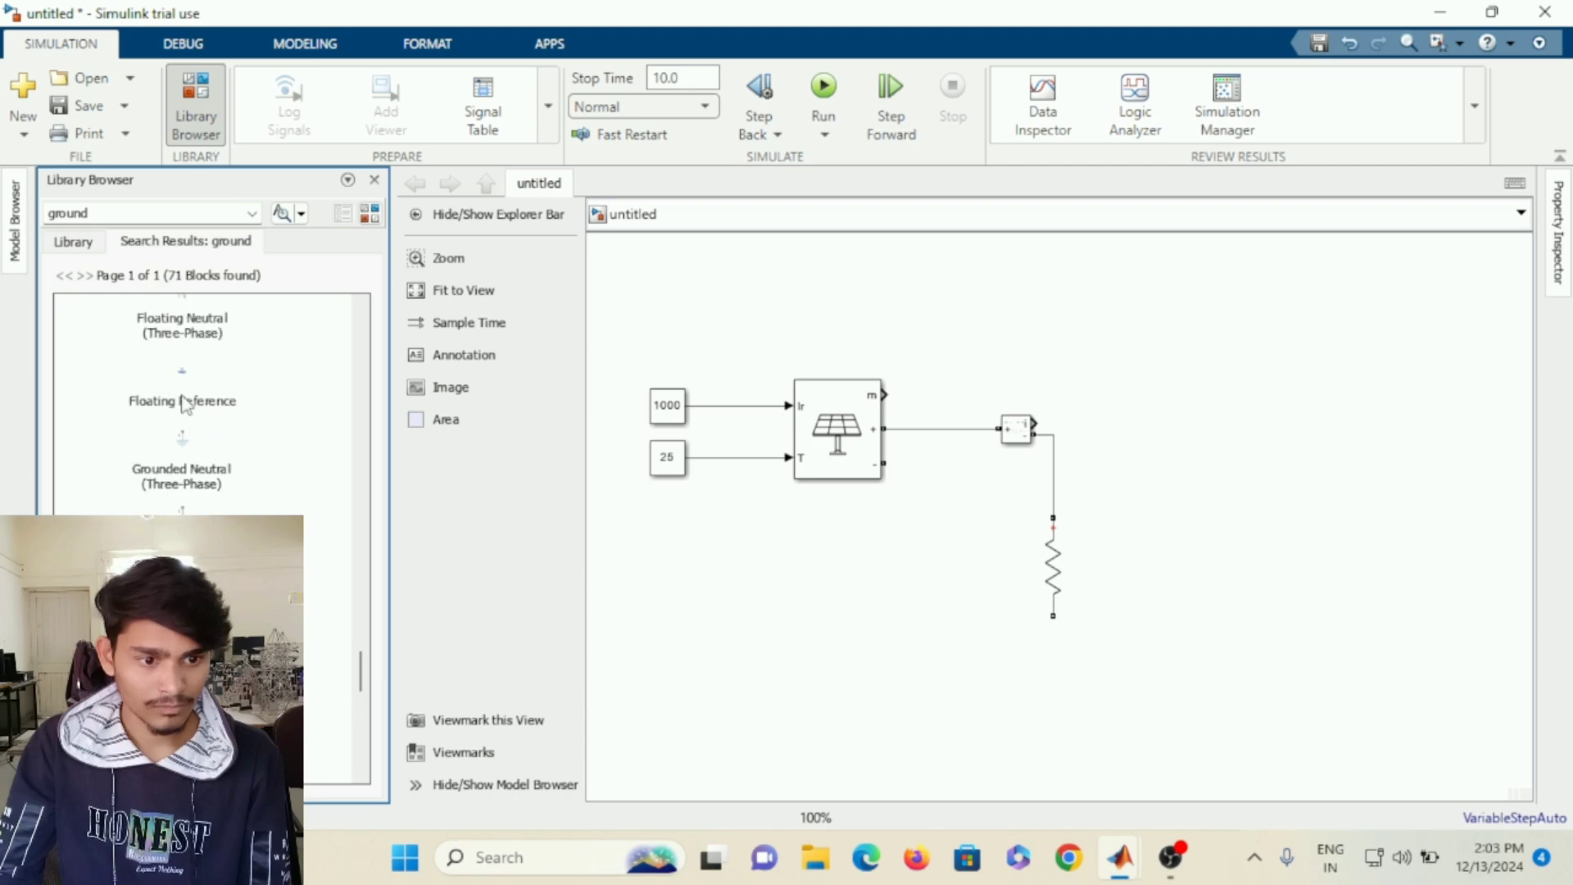
{"action": "scroll", "coordinate": [185, 403], "scroll_direction": "up", "scroll_amount": 3}
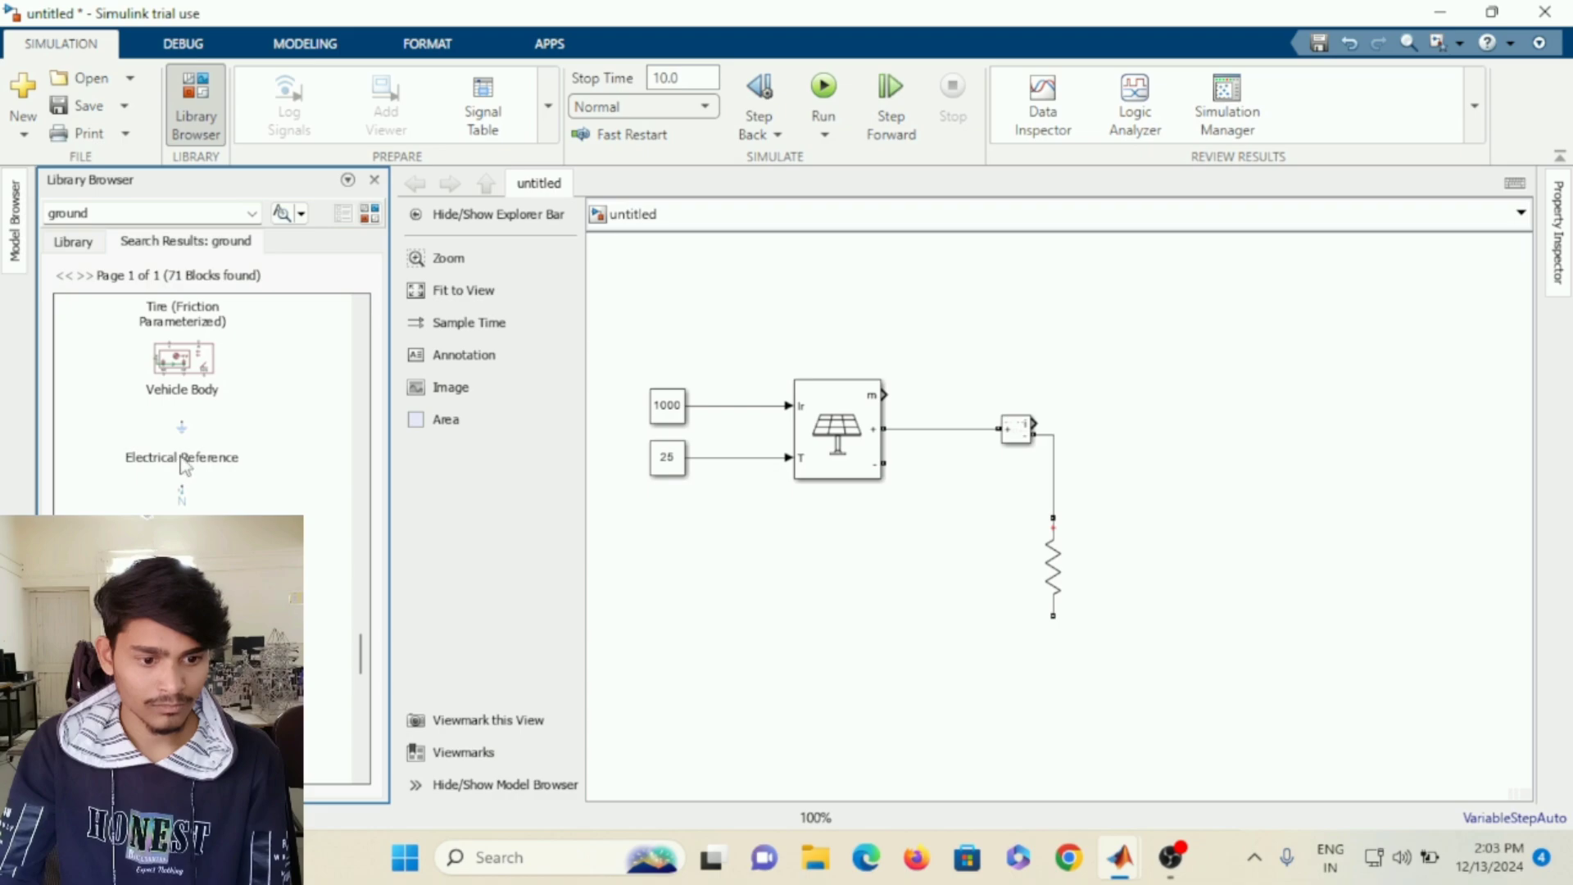
{"action": "scroll", "coordinate": [183, 461], "scroll_direction": "up", "scroll_amount": 2}
{"action": "scroll", "coordinate": [183, 463], "scroll_direction": "down", "scroll_amount": 8}
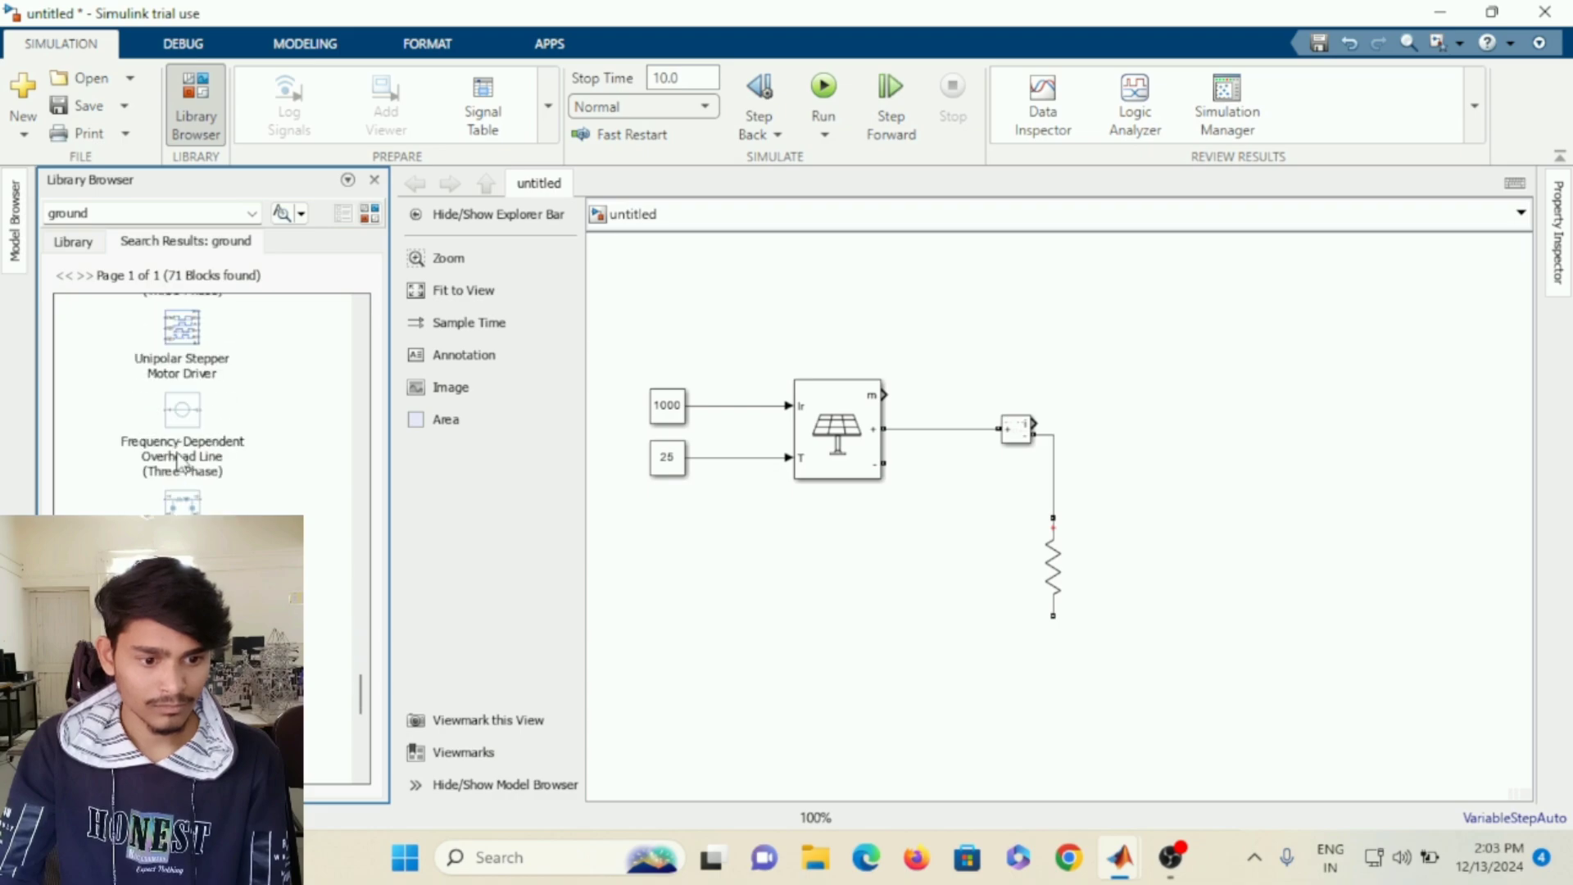
{"action": "scroll", "coordinate": [182, 460], "scroll_direction": "down", "scroll_amount": 2}
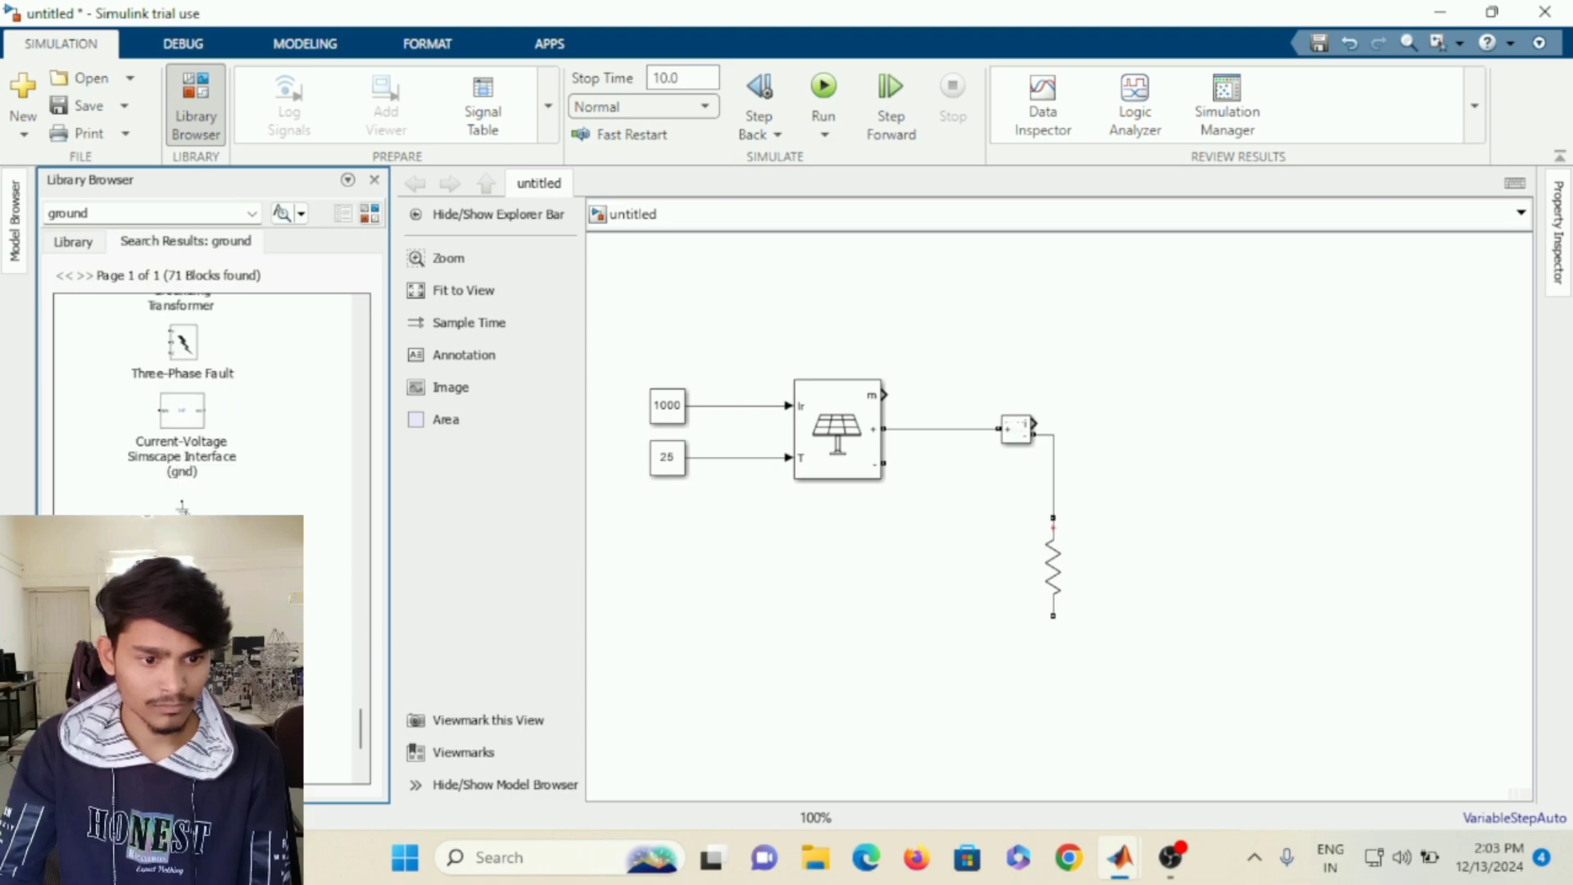
{"action": "left_click", "coordinate": [189, 507]}
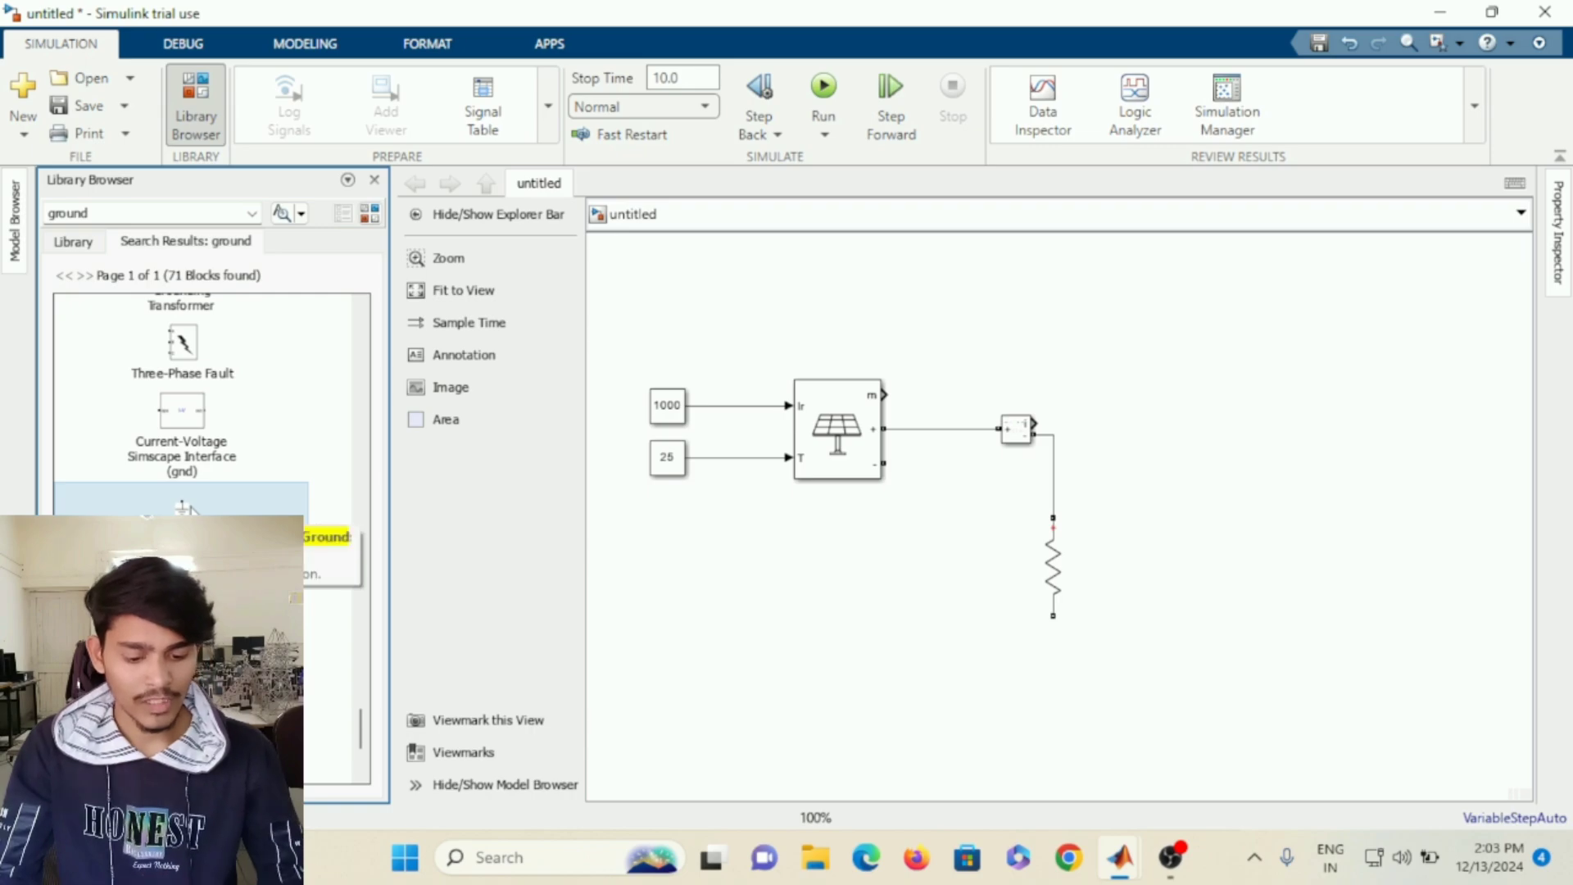
{"action": "right_click", "coordinate": [194, 505]}
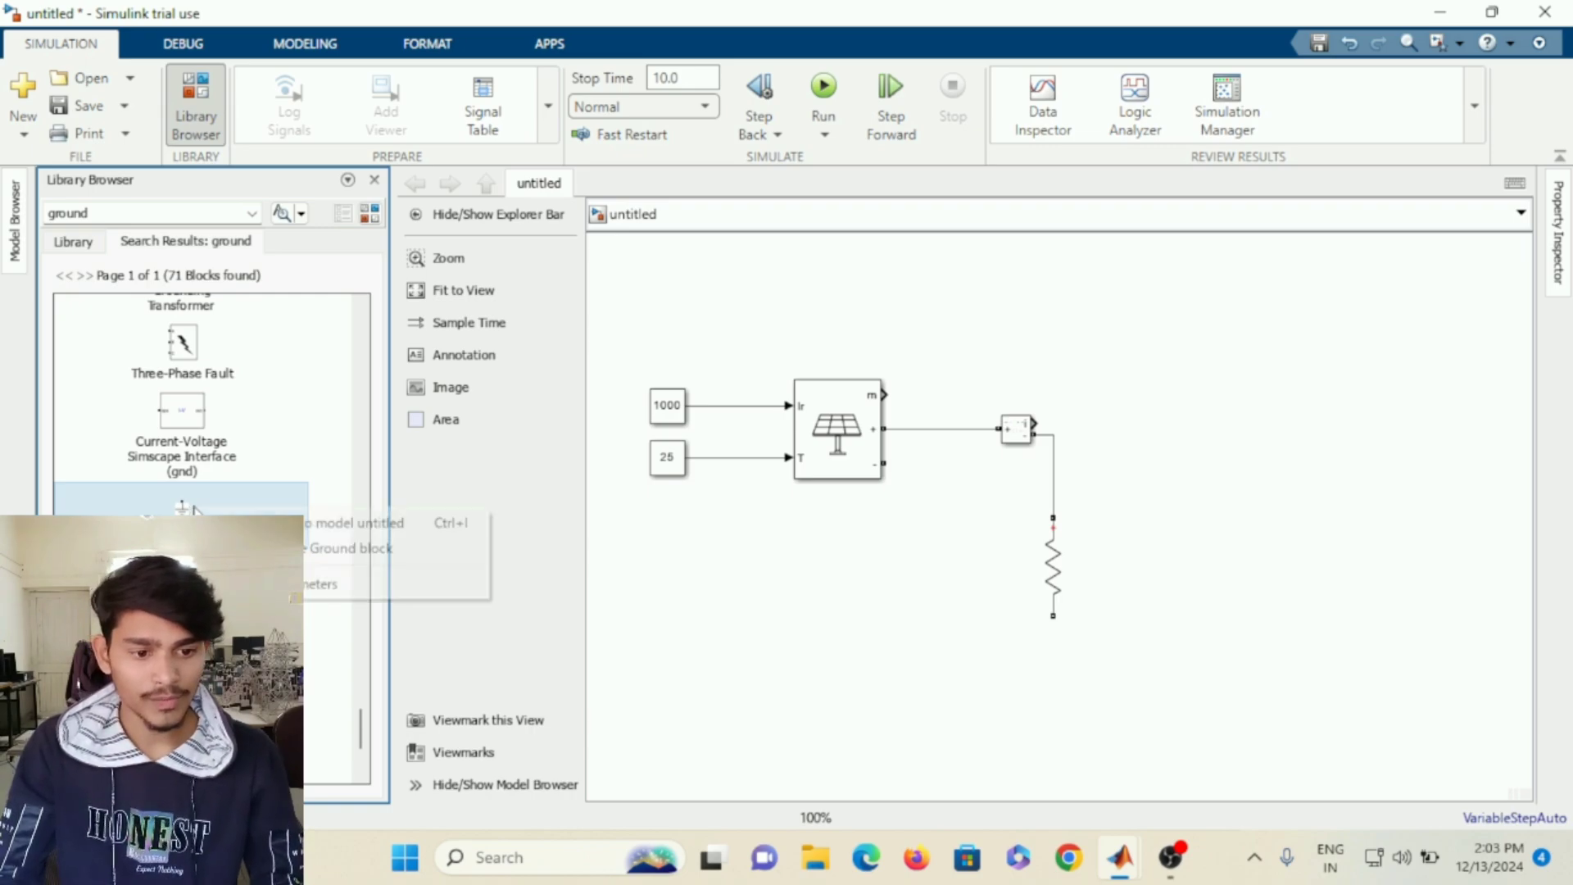
{"action": "left_click", "coordinate": [246, 522]}
{"action": "double_click", "coordinate": [277, 482]}
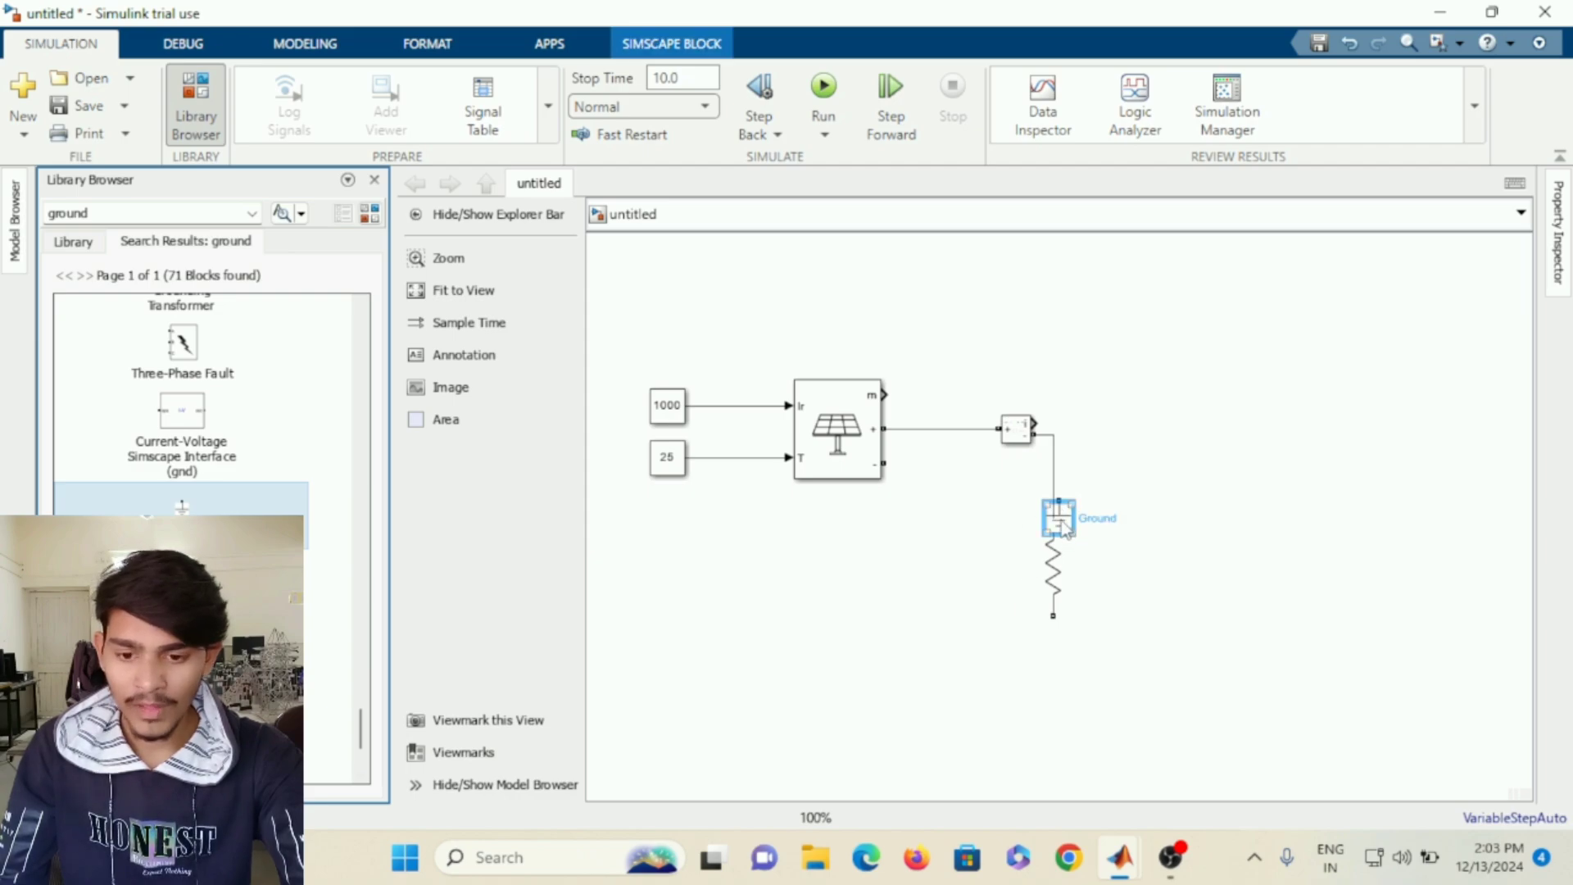
Move the Ground block off the resistor to its left and connect a copy of it to the resistor's lower terminal.
{"action": "left_click_drag", "start_coordinate": [1064, 529], "coordinate": [955, 604]}
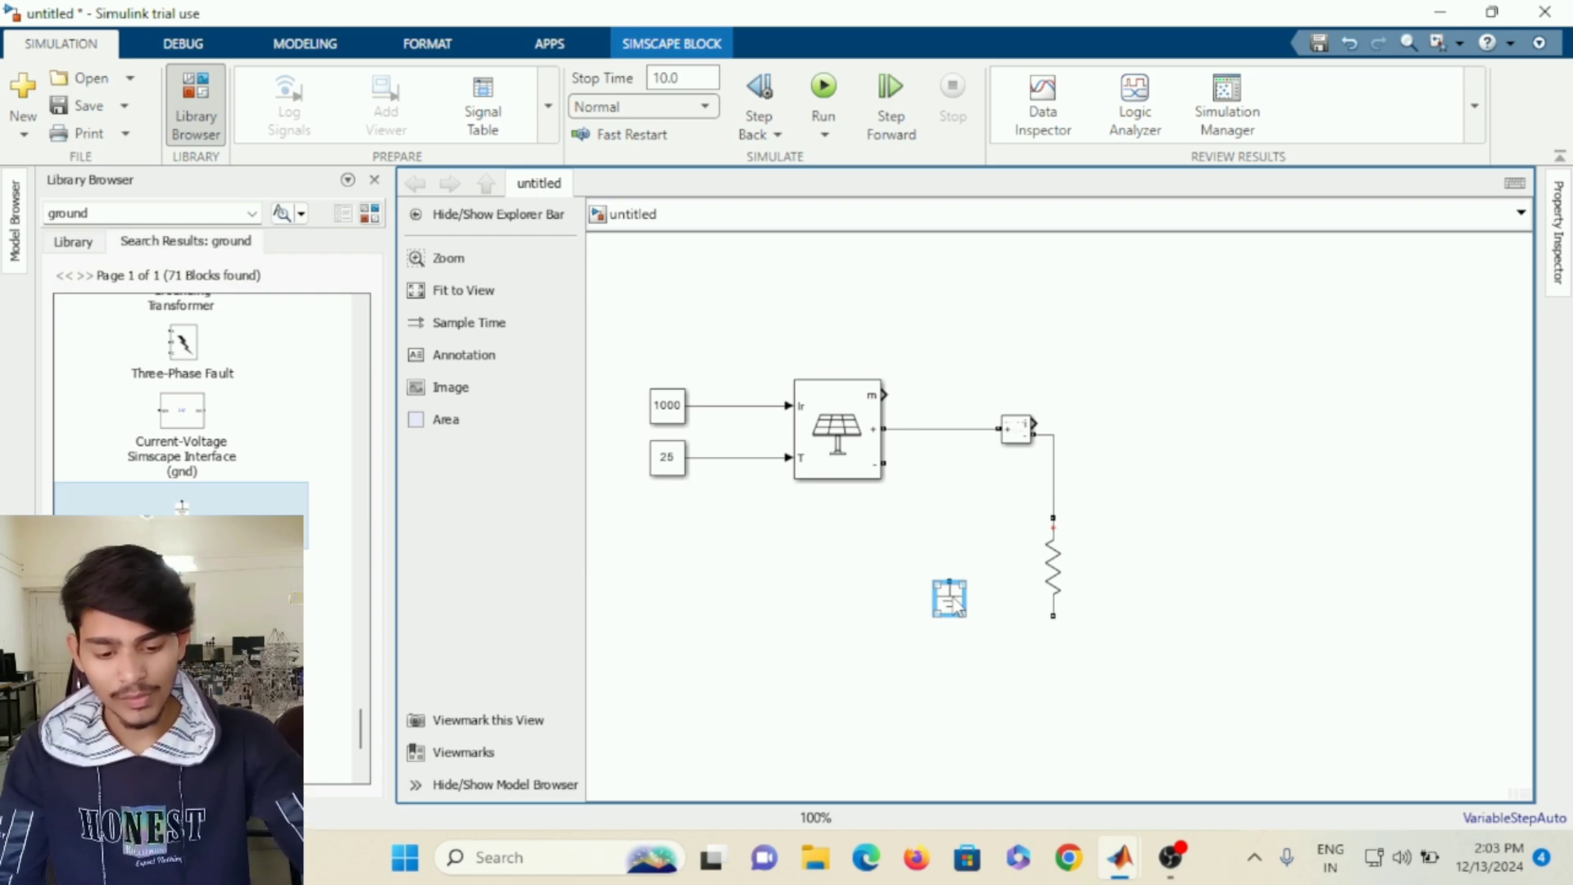
{"action": "left_click_drag", "start_coordinate": [954, 604], "coordinate": [1059, 662]}
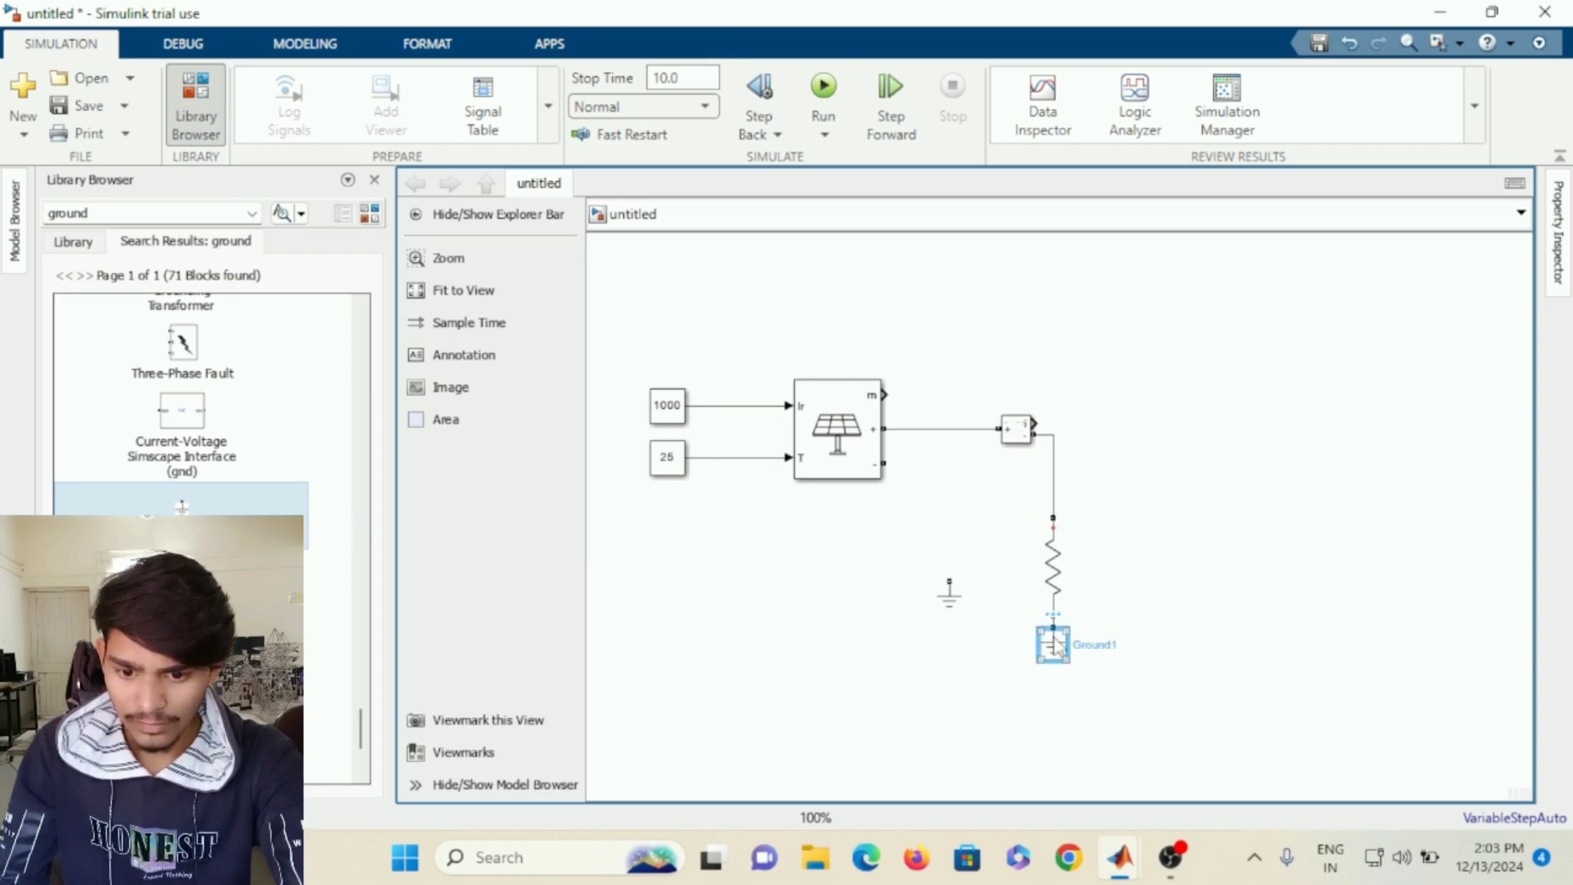
{"action": "left_click", "coordinate": [1100, 600]}
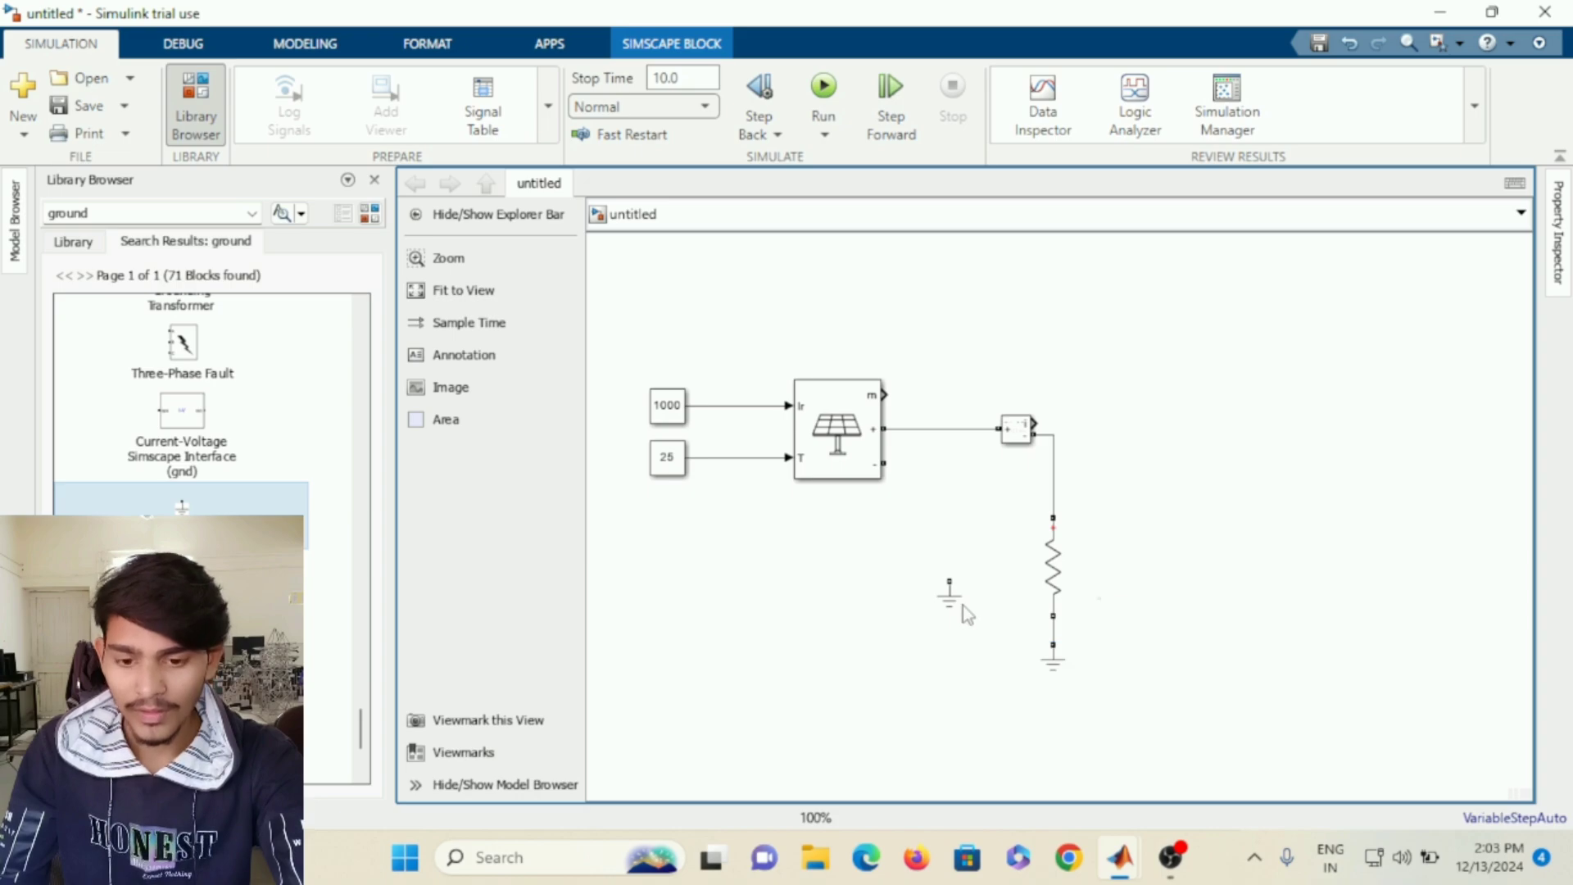
Move the unconnected Ground block below the PV Array, level with the resistor's ground, and connect the array's - port to it.
{"action": "left_click", "coordinate": [983, 602]}
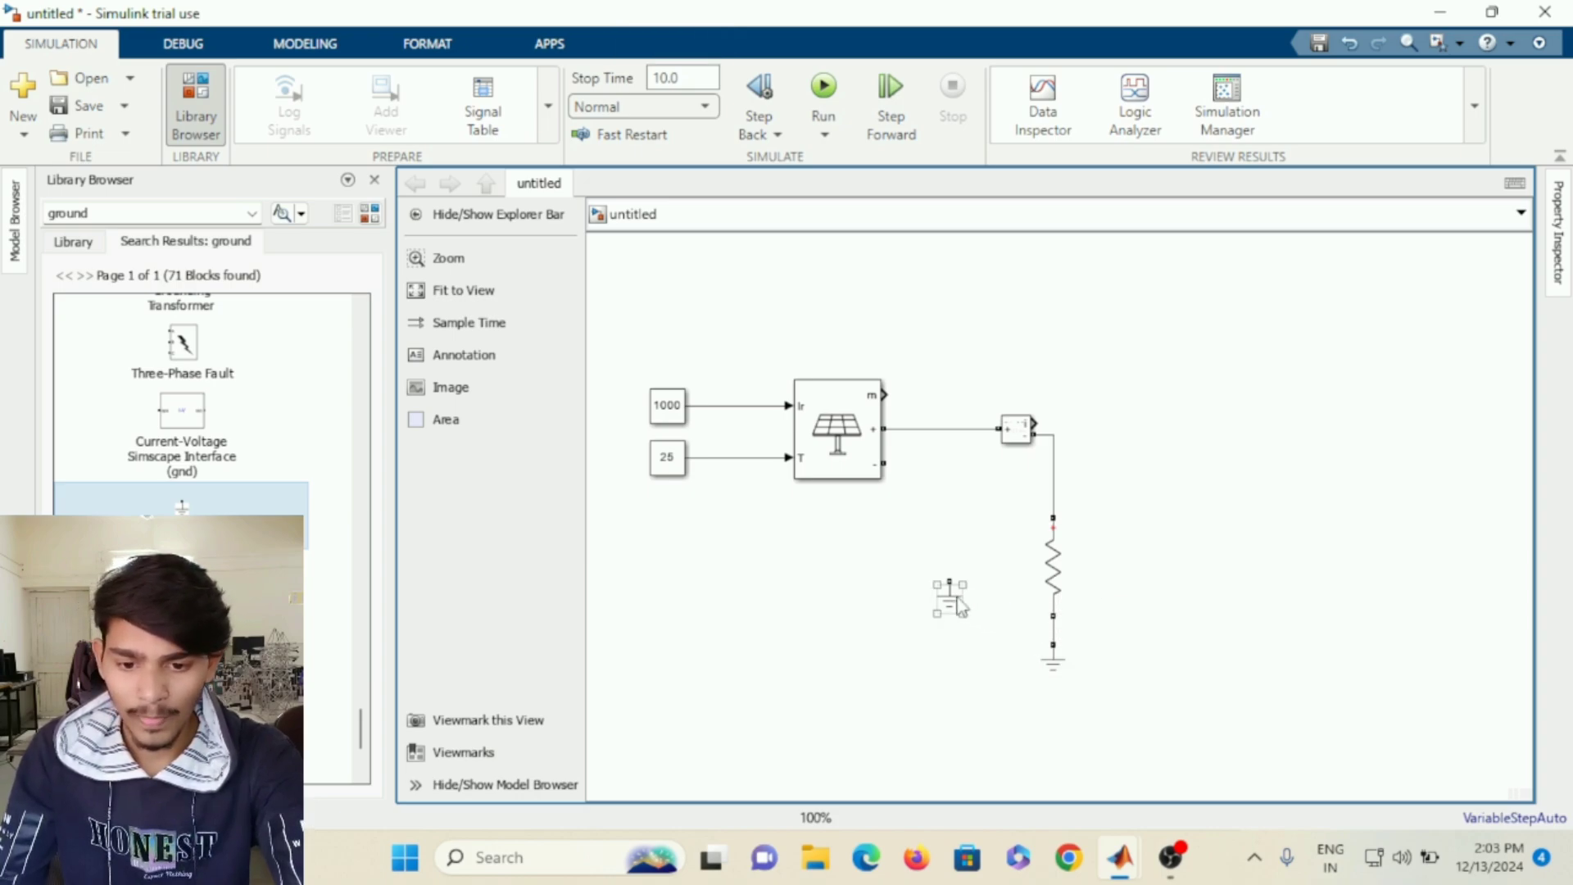
{"action": "left_click_drag", "start_coordinate": [950, 602], "coordinate": [903, 665]}
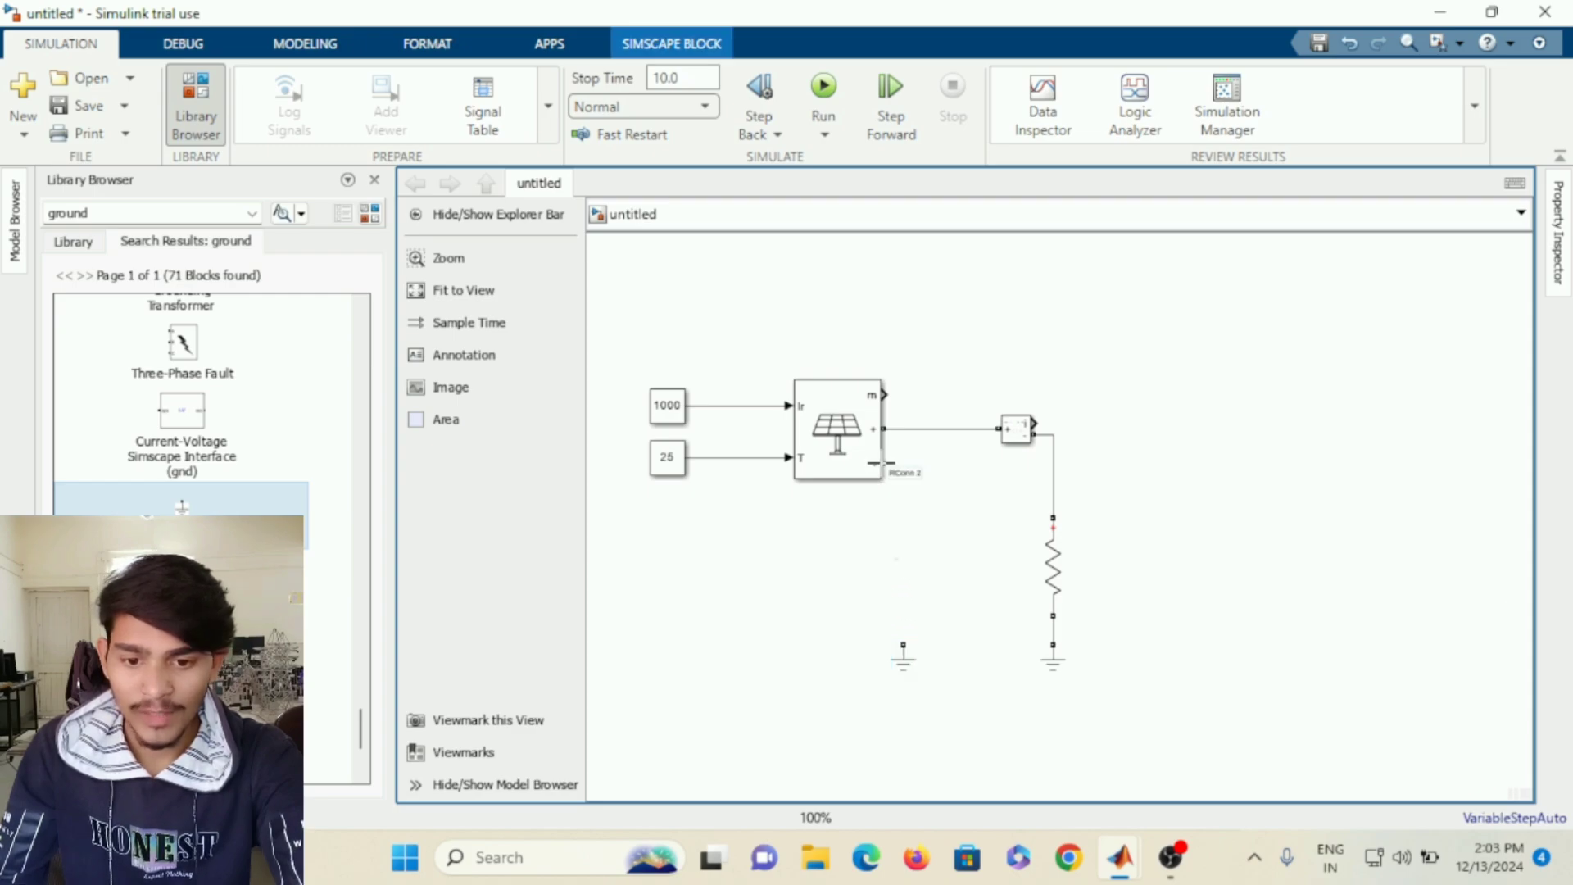
{"action": "mouse_move", "coordinate": [885, 463]}
{"action": "left_mouse_down"}
{"action": "mouse_move", "coordinate": [916, 482]}
{"action": "mouse_move", "coordinate": [902, 637]}
{"action": "left_mouse_up"}
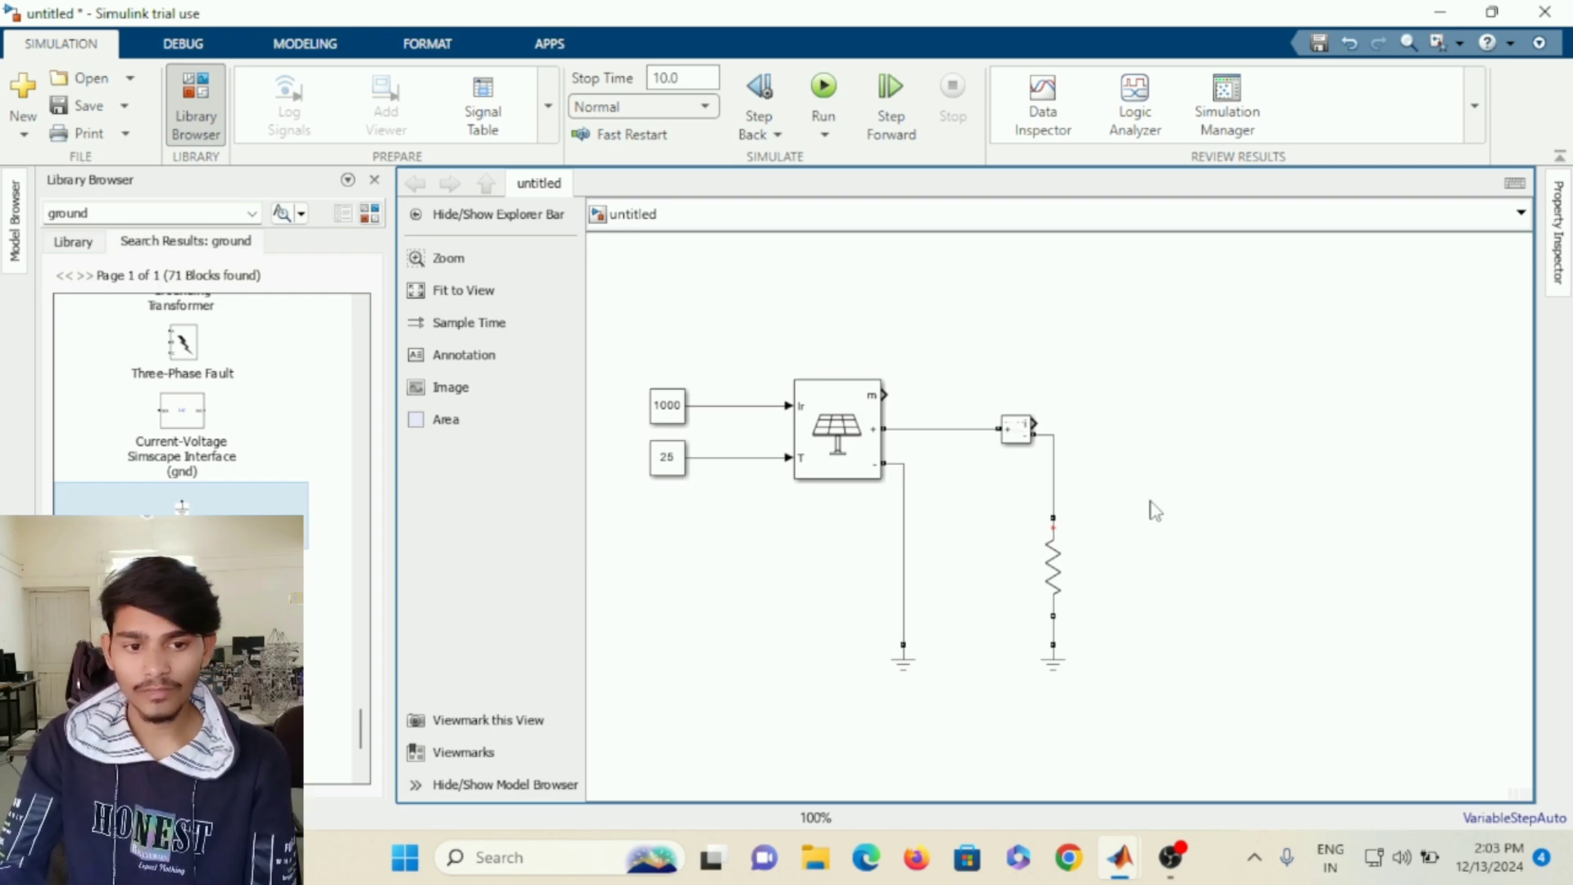
Search the block library for "voltage measurement" and add the Voltage Measurement block to the model.
{"action": "double_click", "coordinate": [192, 215]}
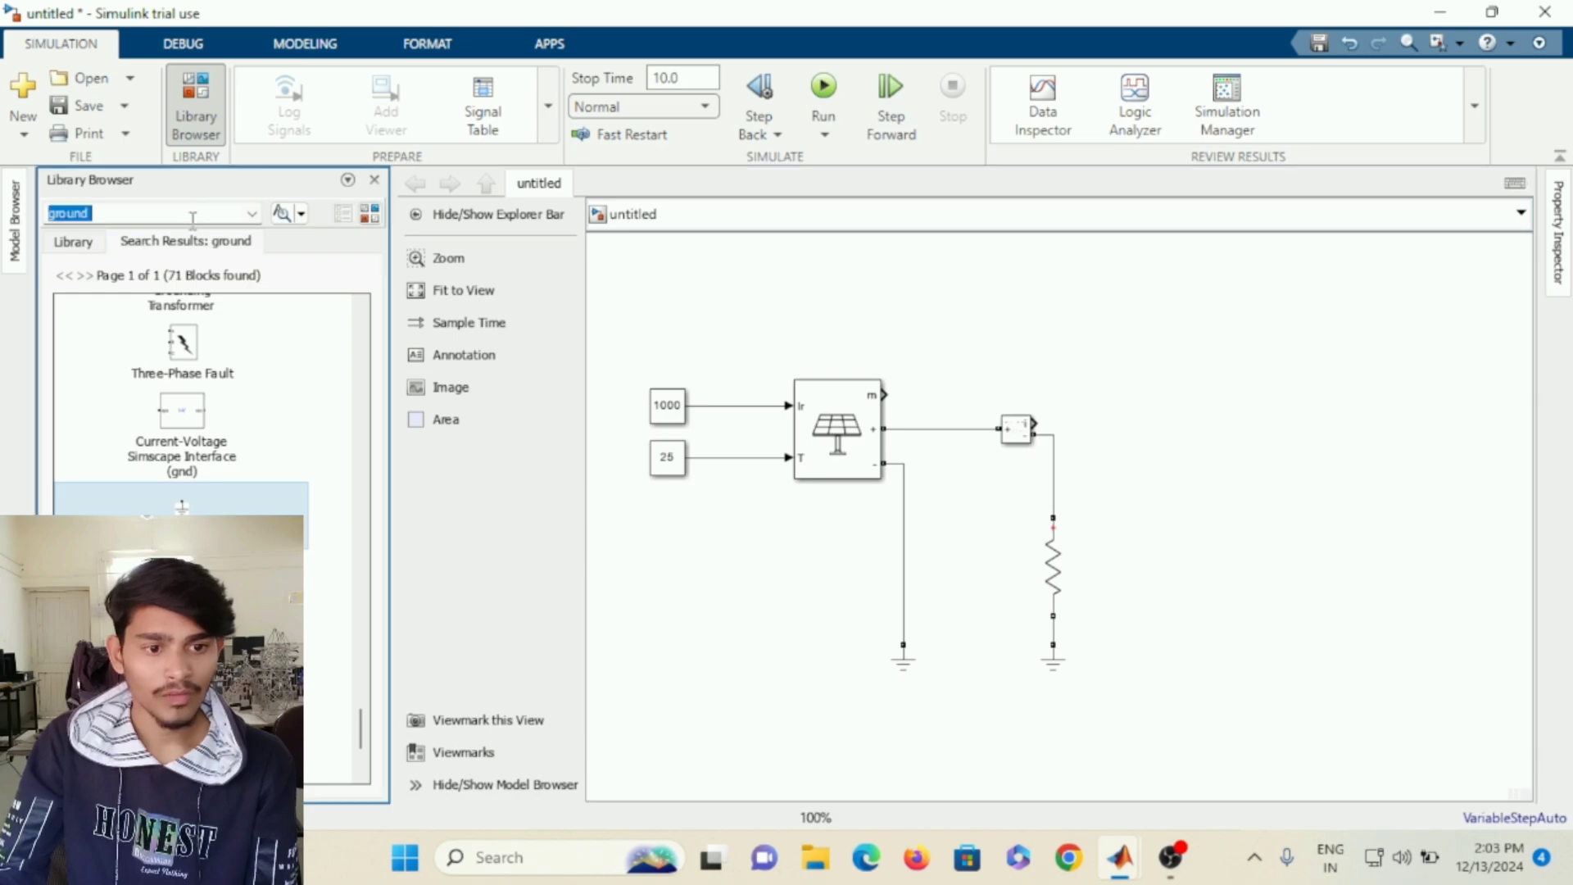
{"action": "left_click", "coordinate": [252, 214]}
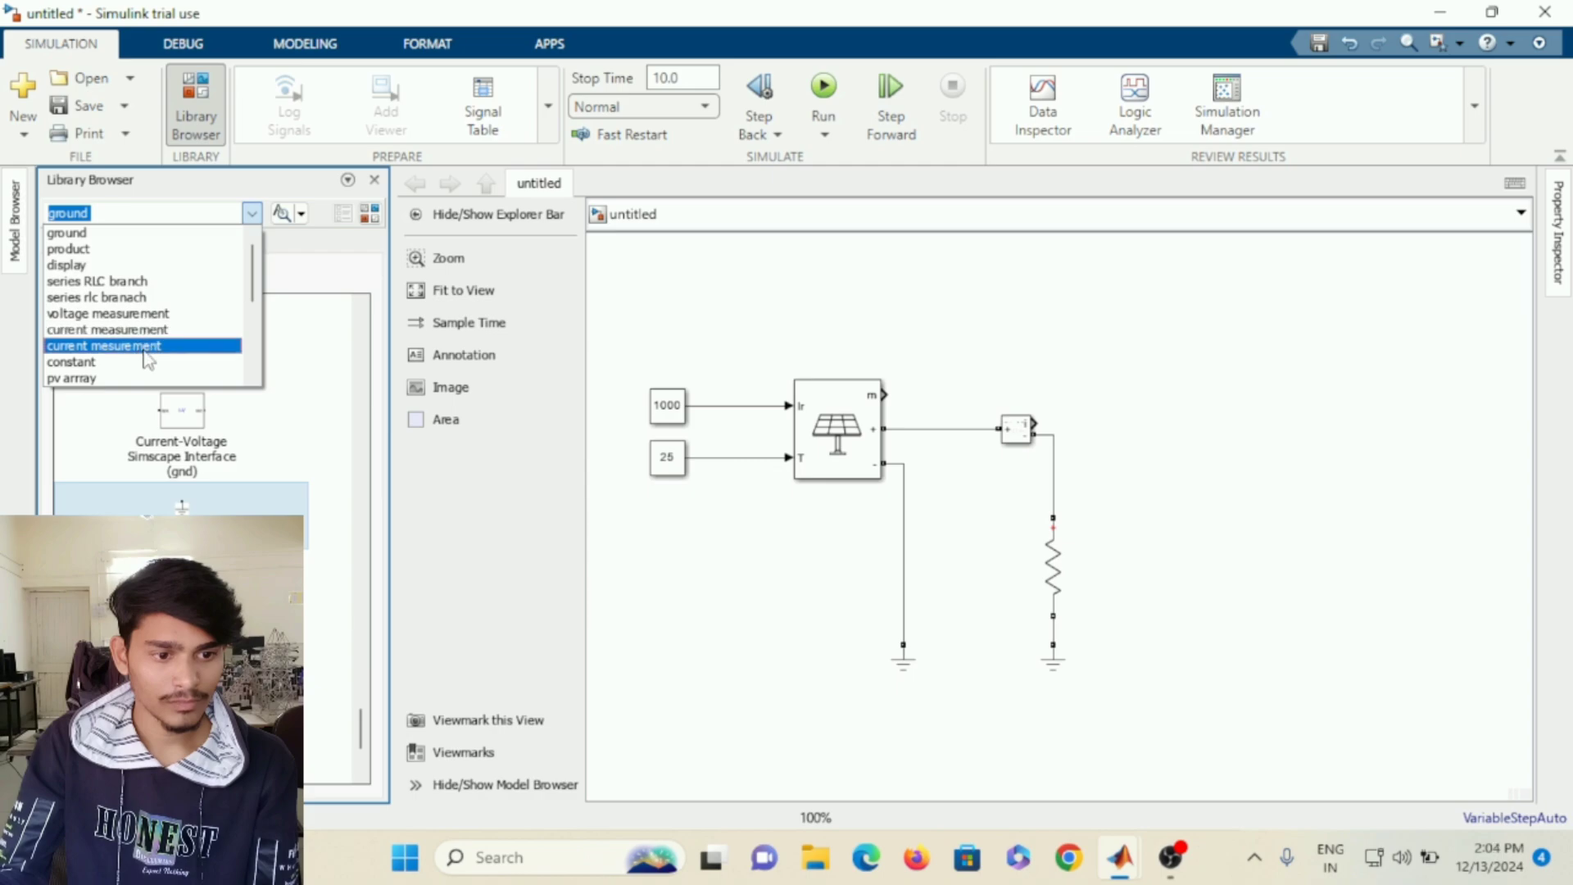
{"action": "left_click", "coordinate": [139, 313]}
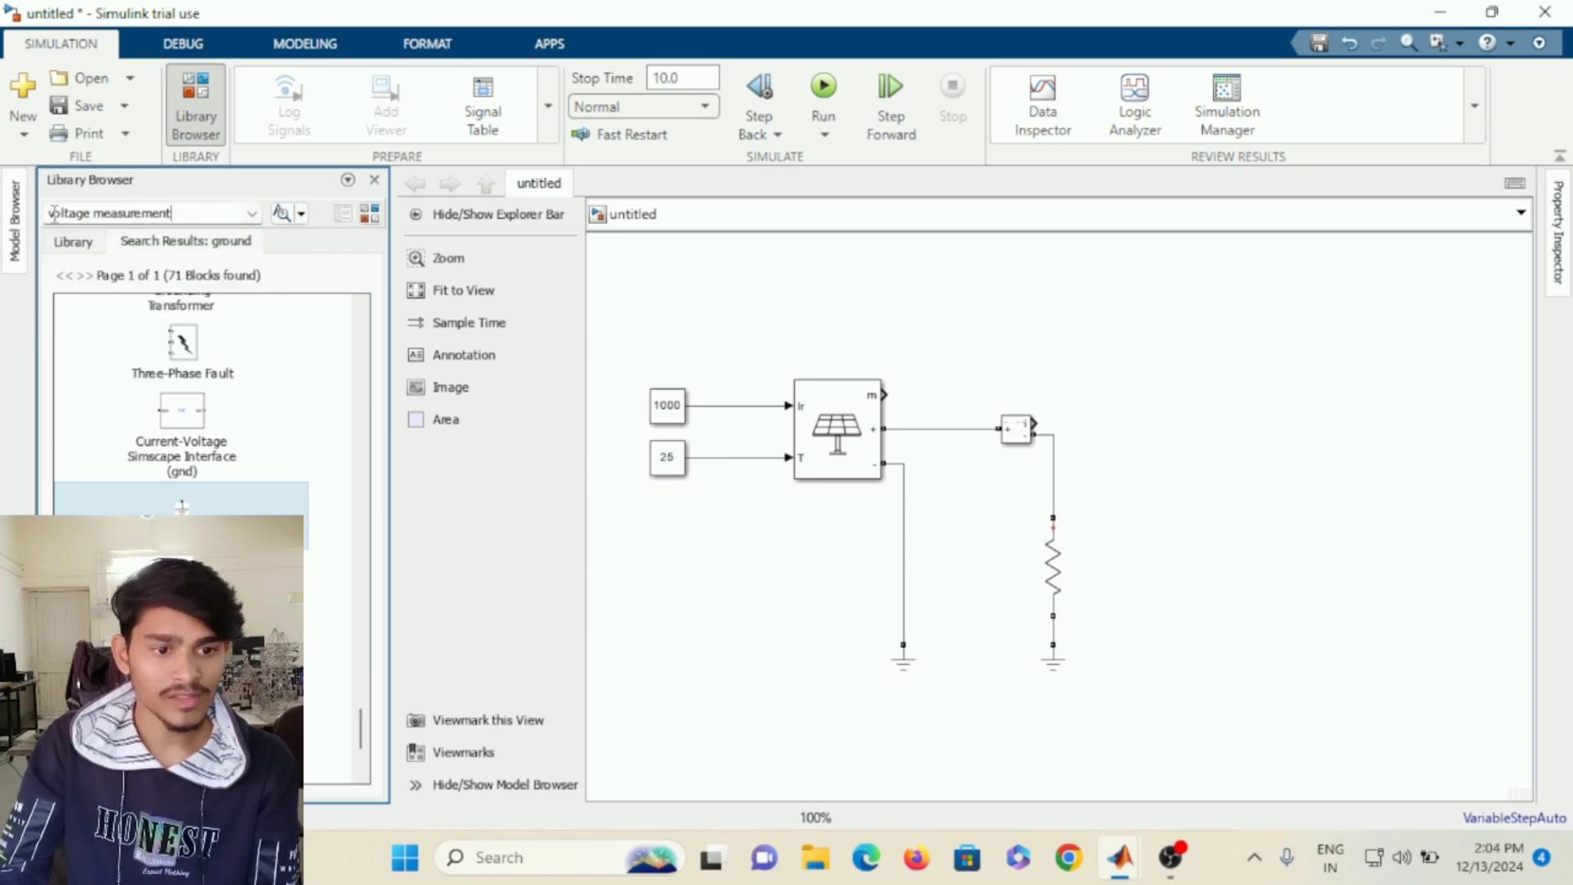
{"action": "left_click", "coordinate": [281, 214]}
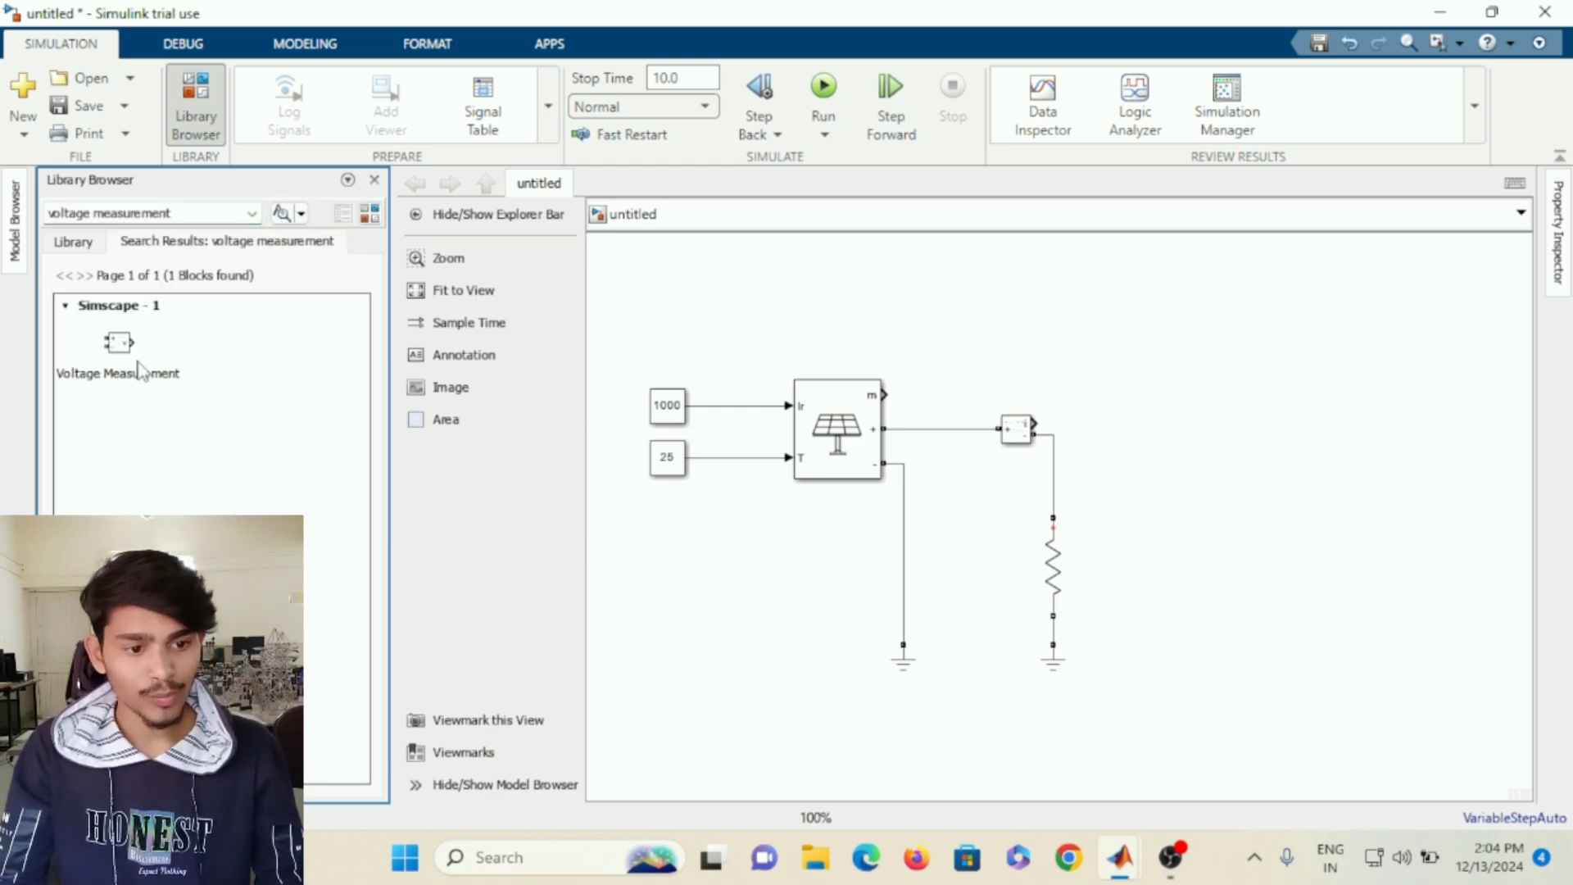
{"action": "right_click", "coordinate": [141, 370]}
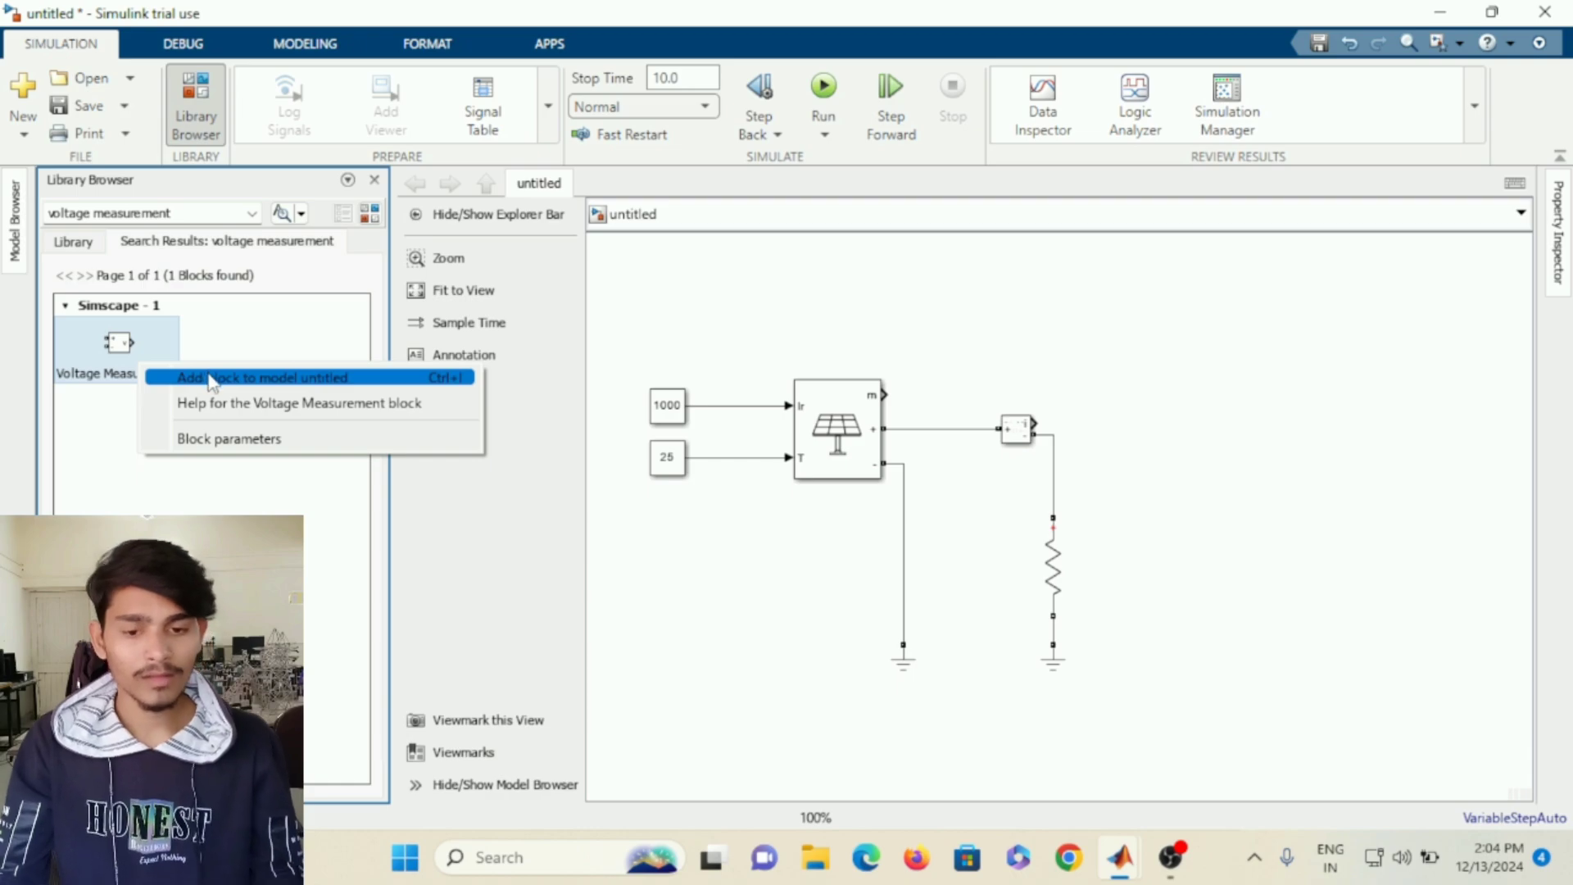
{"action": "left_click", "coordinate": [212, 378]}
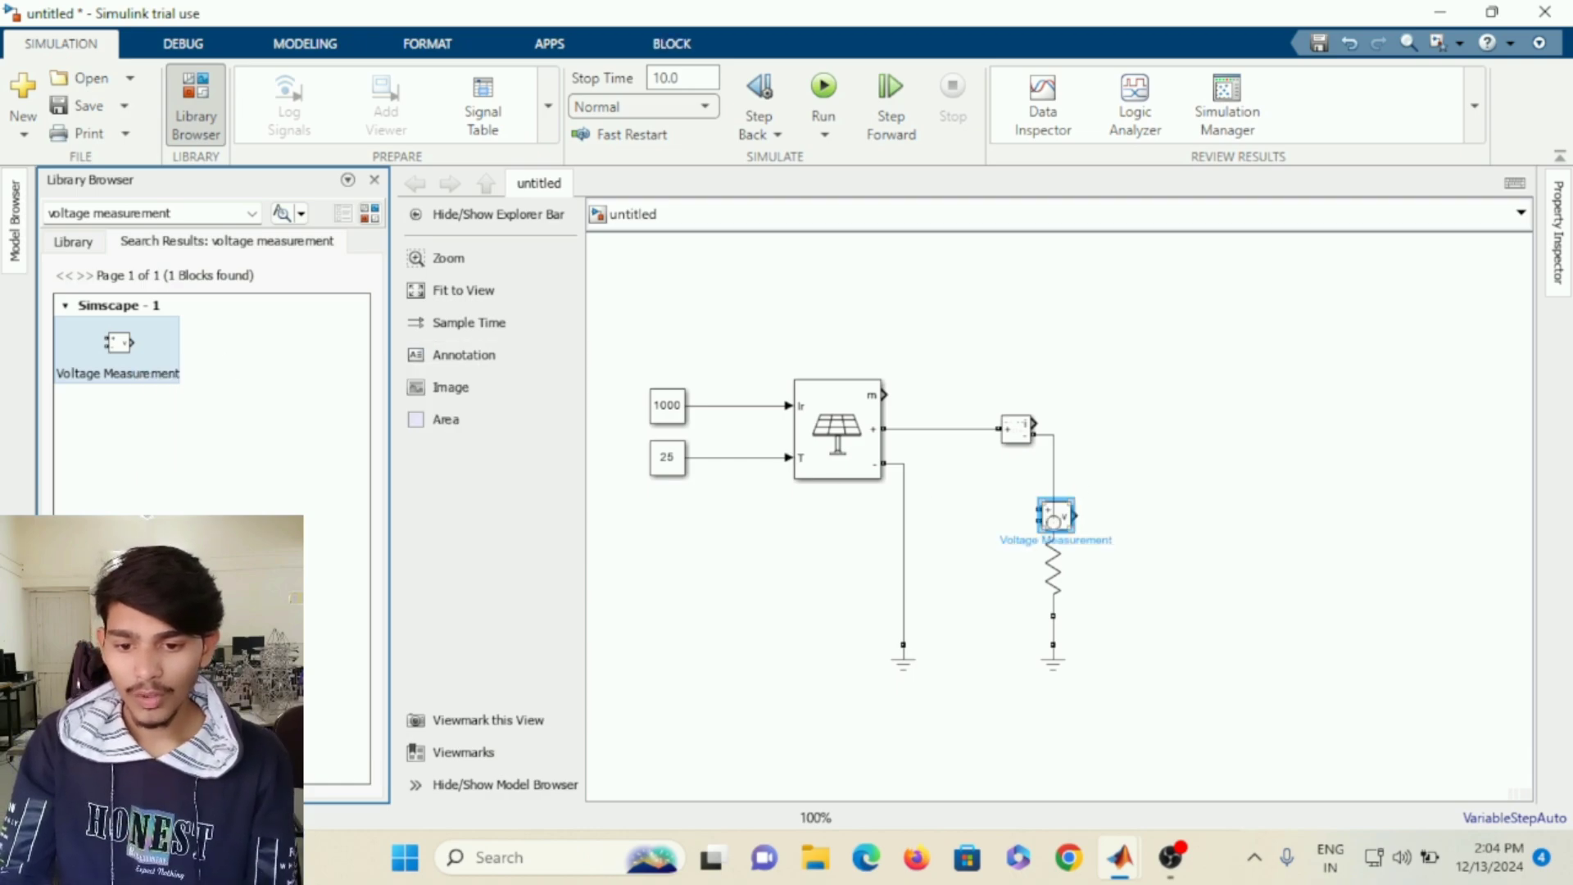
Place the Voltage Measurement block to the right of the resistor and connect its + port to the wire above the resistor.
{"action": "mouse_move", "coordinate": [1055, 516]}
{"action": "left_mouse_down"}
{"action": "mouse_move", "coordinate": [1098, 520]}
{"action": "mouse_move", "coordinate": [1114, 560]}
{"action": "mouse_move", "coordinate": [1055, 509]}
{"action": "left_mouse_up"}
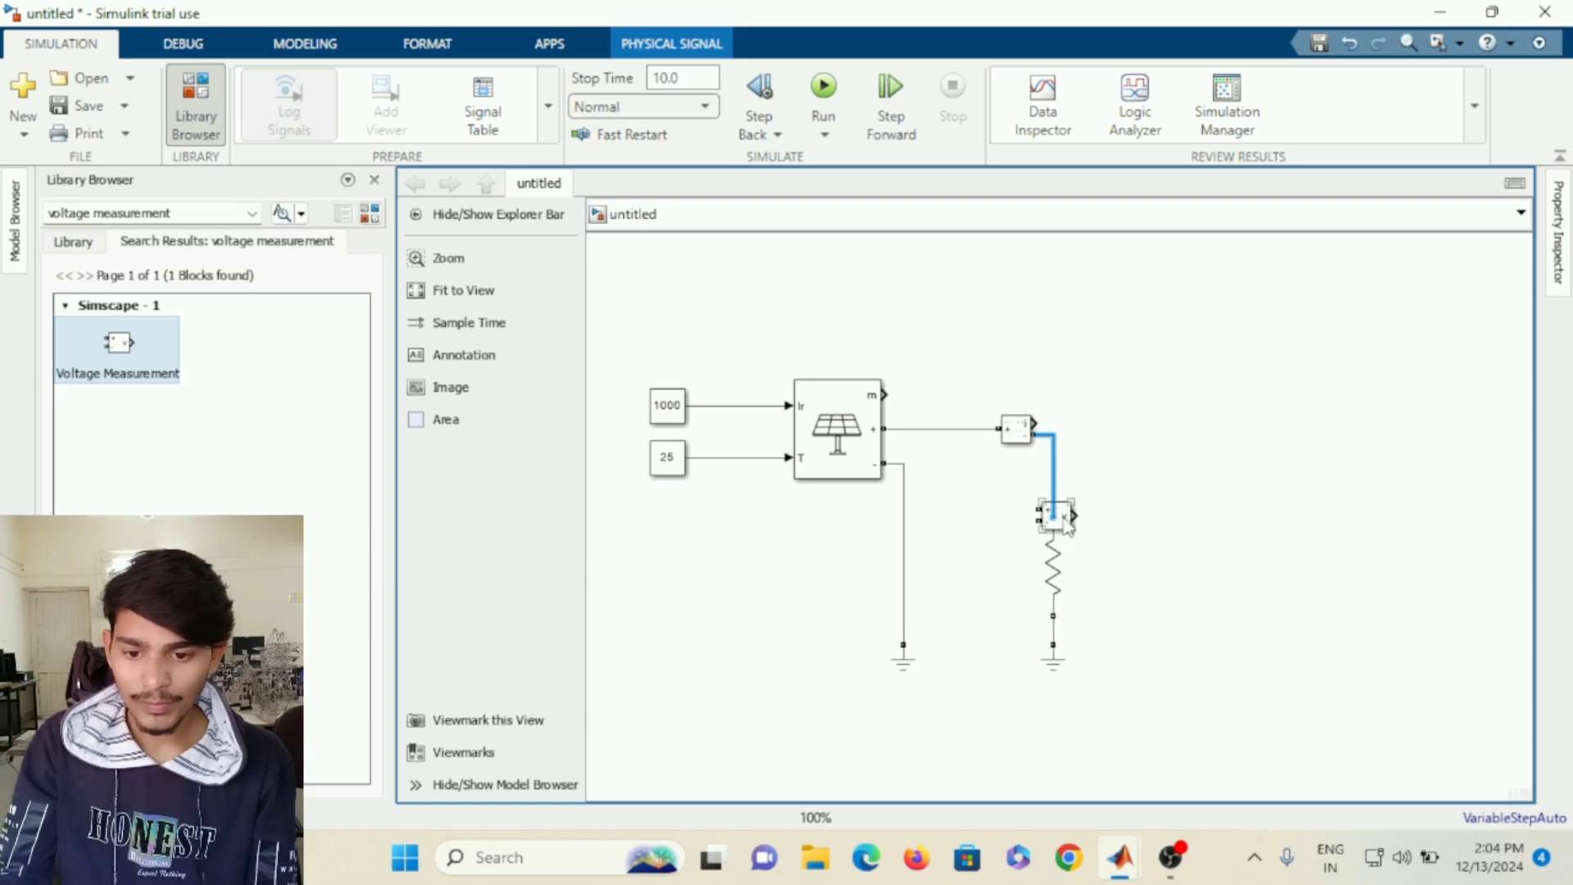
{"action": "left_click_drag", "start_coordinate": [1067, 524], "coordinate": [1128, 581]}
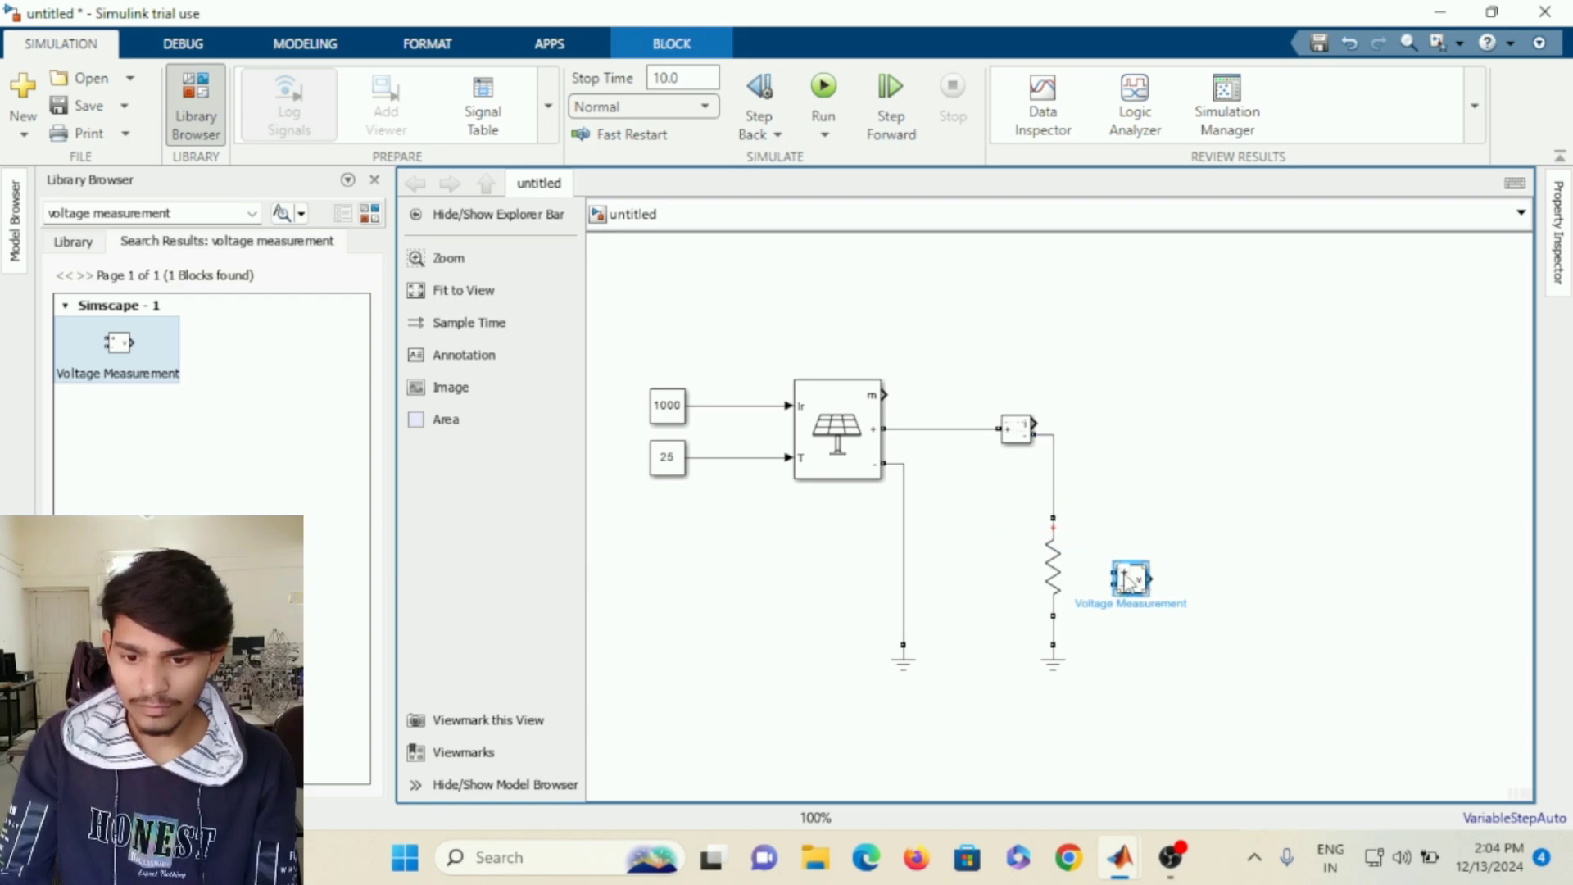
{"action": "left_click_drag", "start_coordinate": [1110, 572], "coordinate": [1052, 488]}
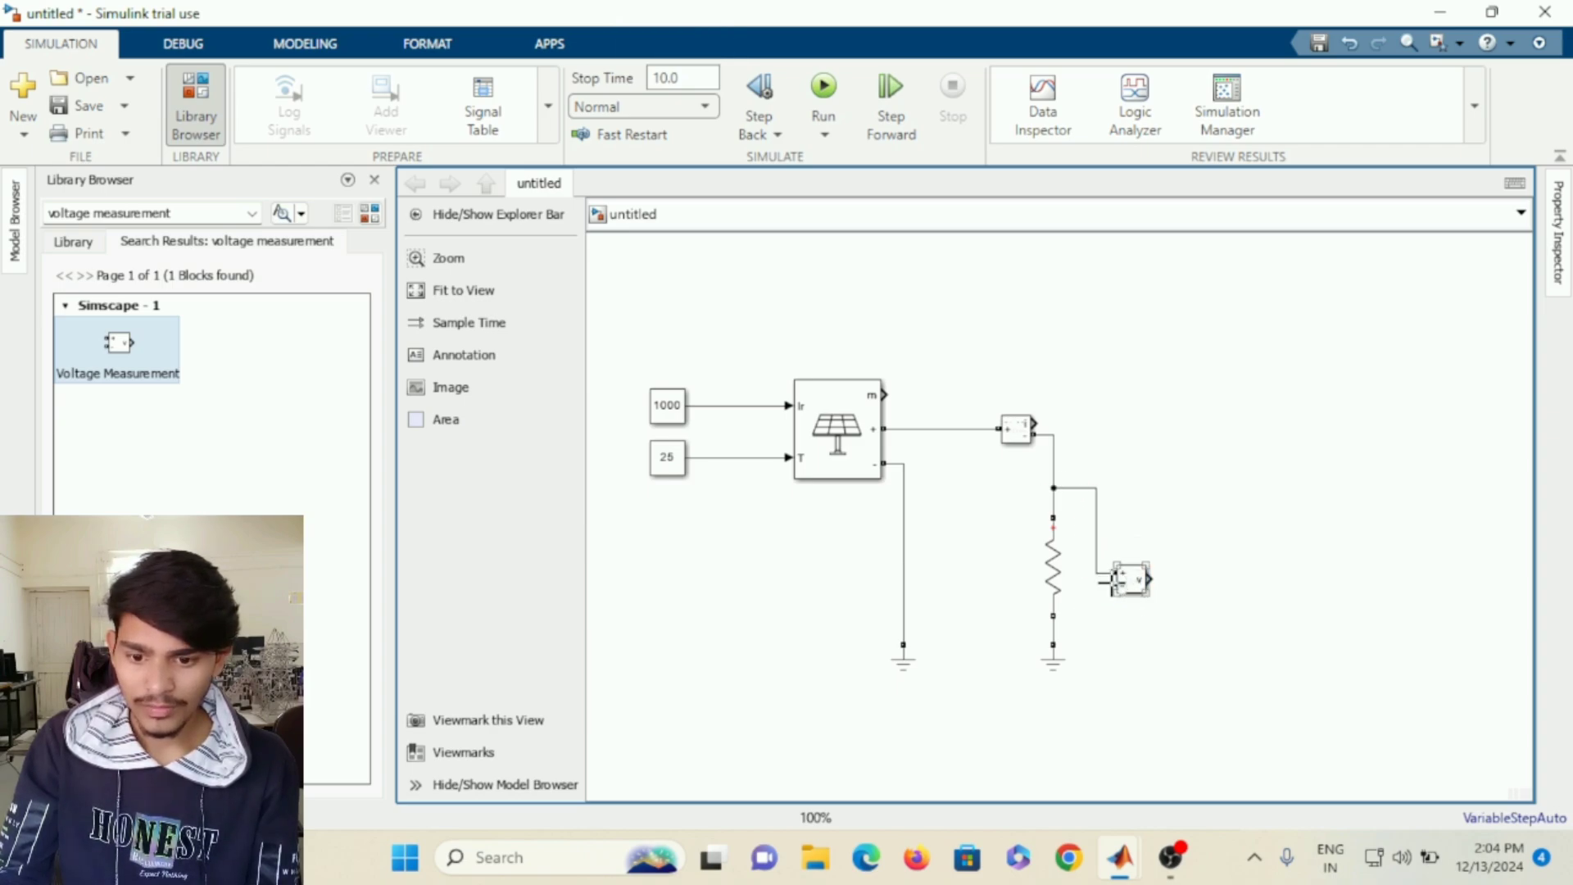
Connect the Voltage Measurement block's - port to the wire below the resistor, then shift the block up slightly and tidy its wires.
{"action": "left_click_drag", "start_coordinate": [1112, 583], "coordinate": [1053, 630]}
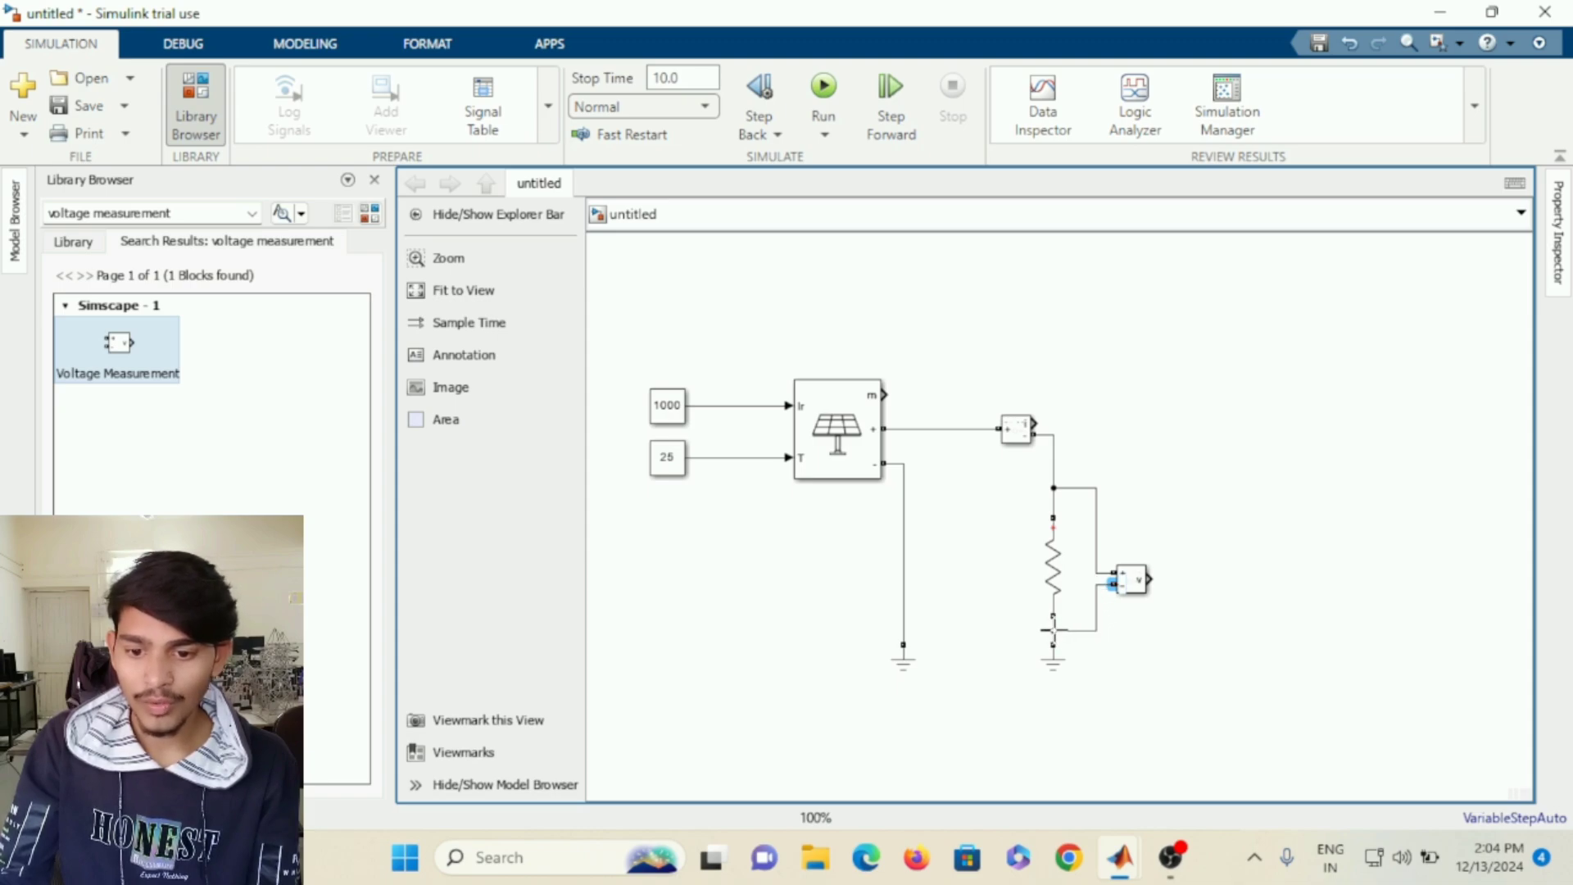
{"action": "left_click", "coordinate": [1138, 584]}
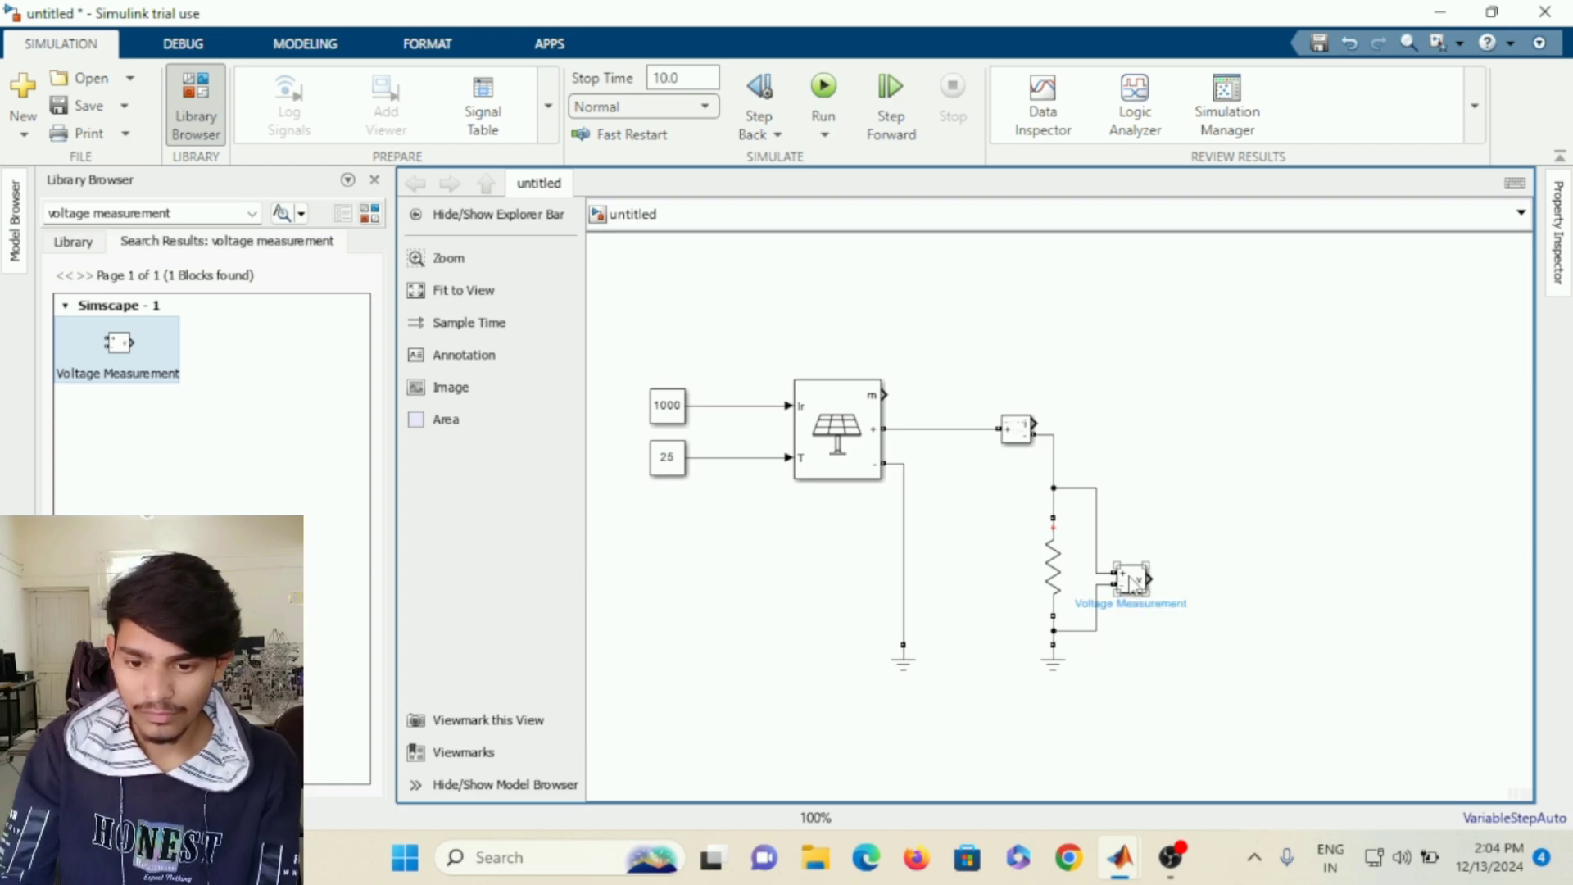
{"action": "left_click_drag", "start_coordinate": [1133, 581], "coordinate": [1133, 570]}
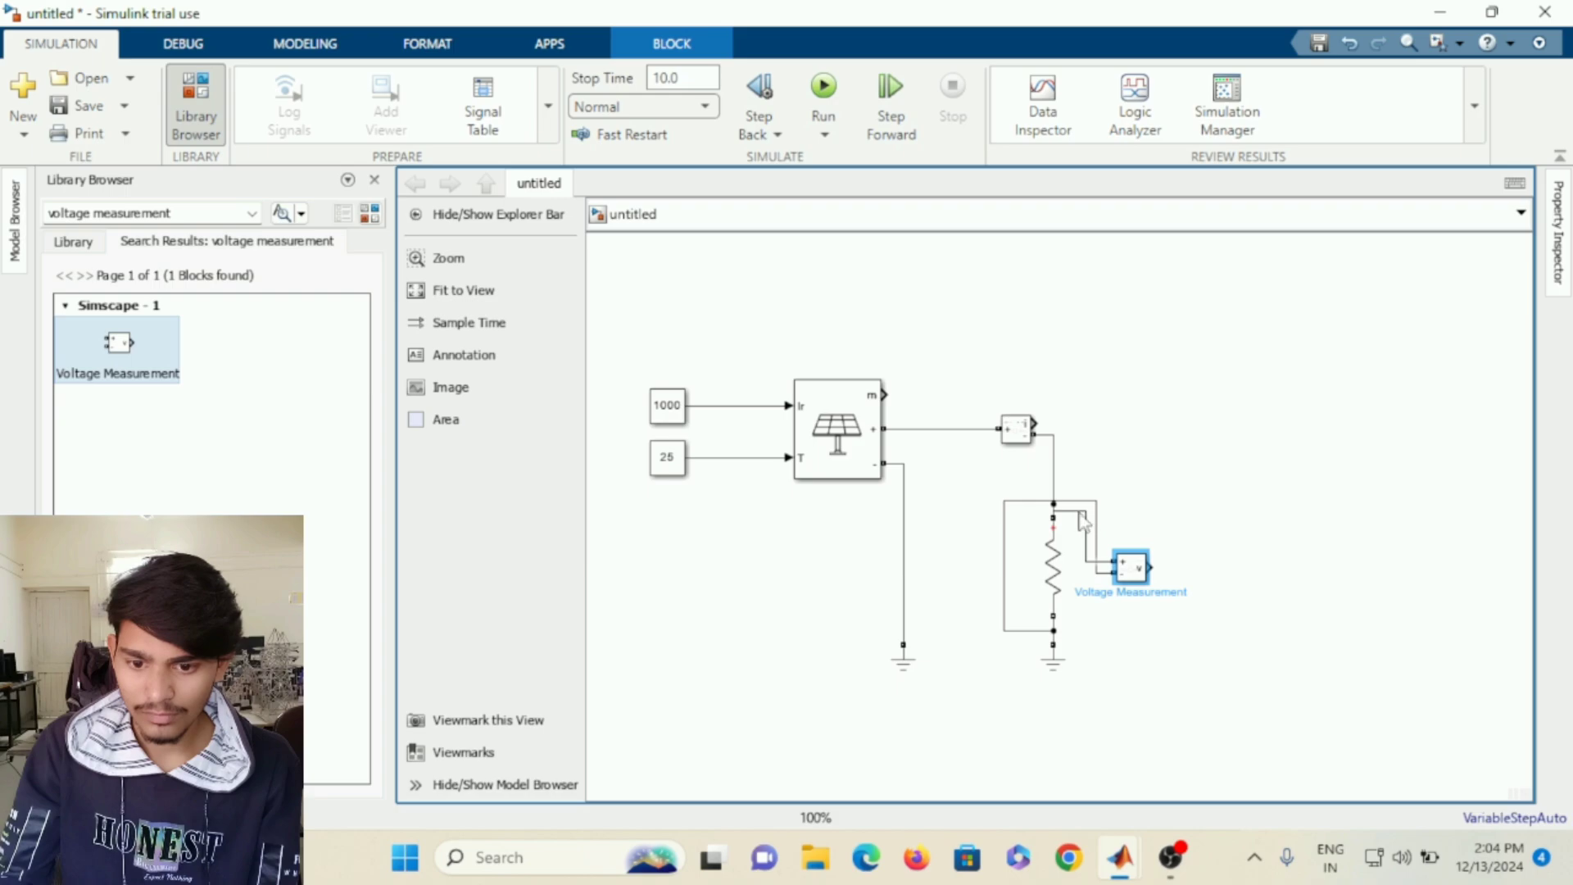
{"action": "left_click_drag", "start_coordinate": [1072, 501], "coordinate": [1096, 628]}
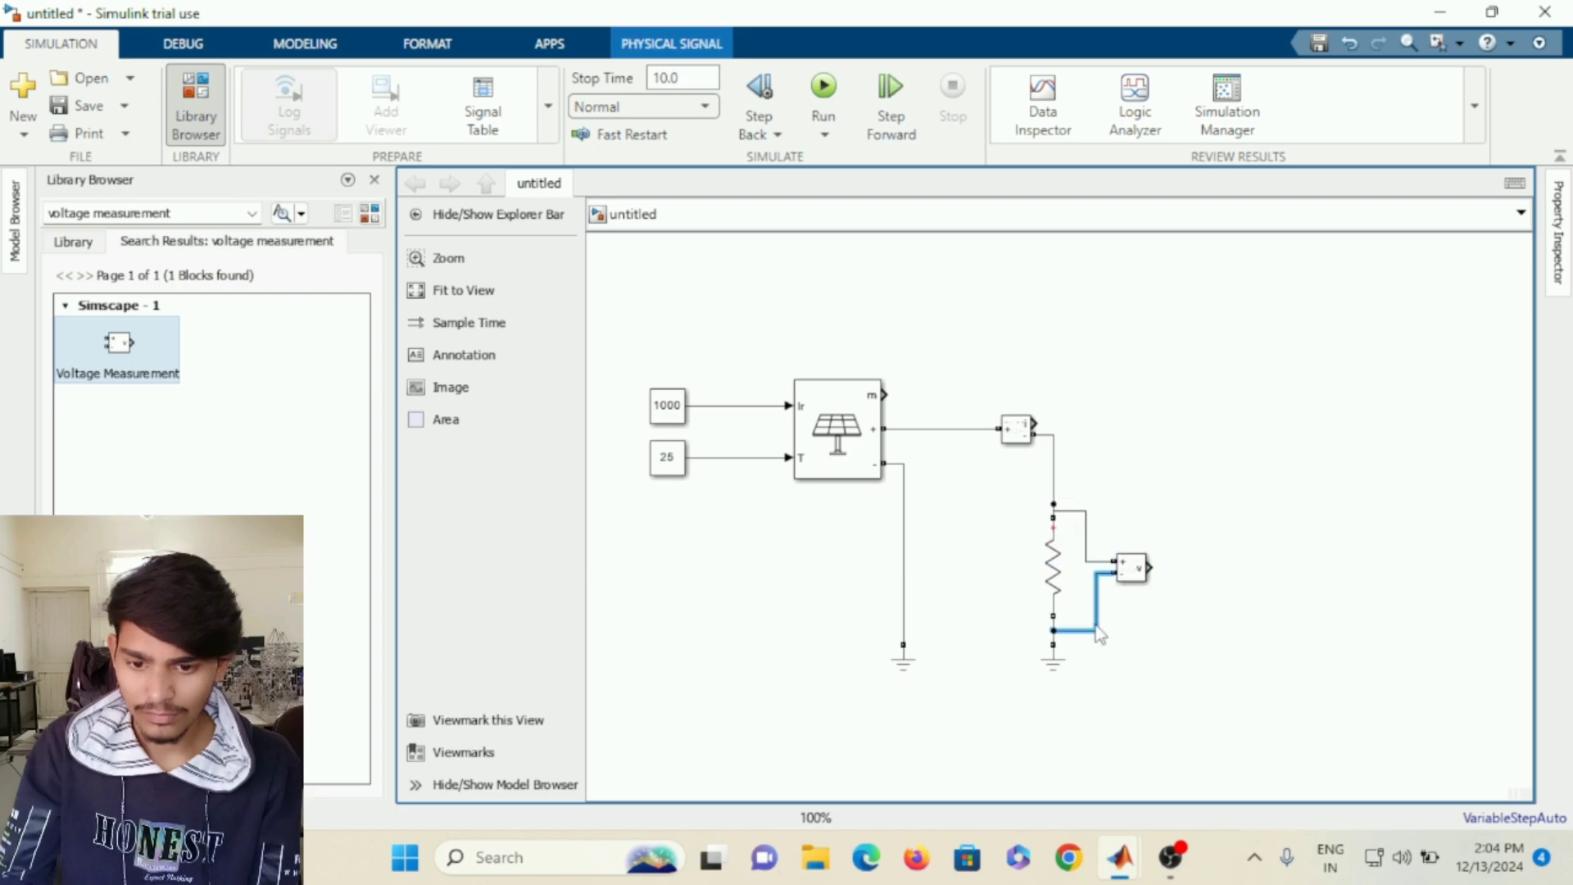
{"action": "left_click", "coordinate": [1088, 524]}
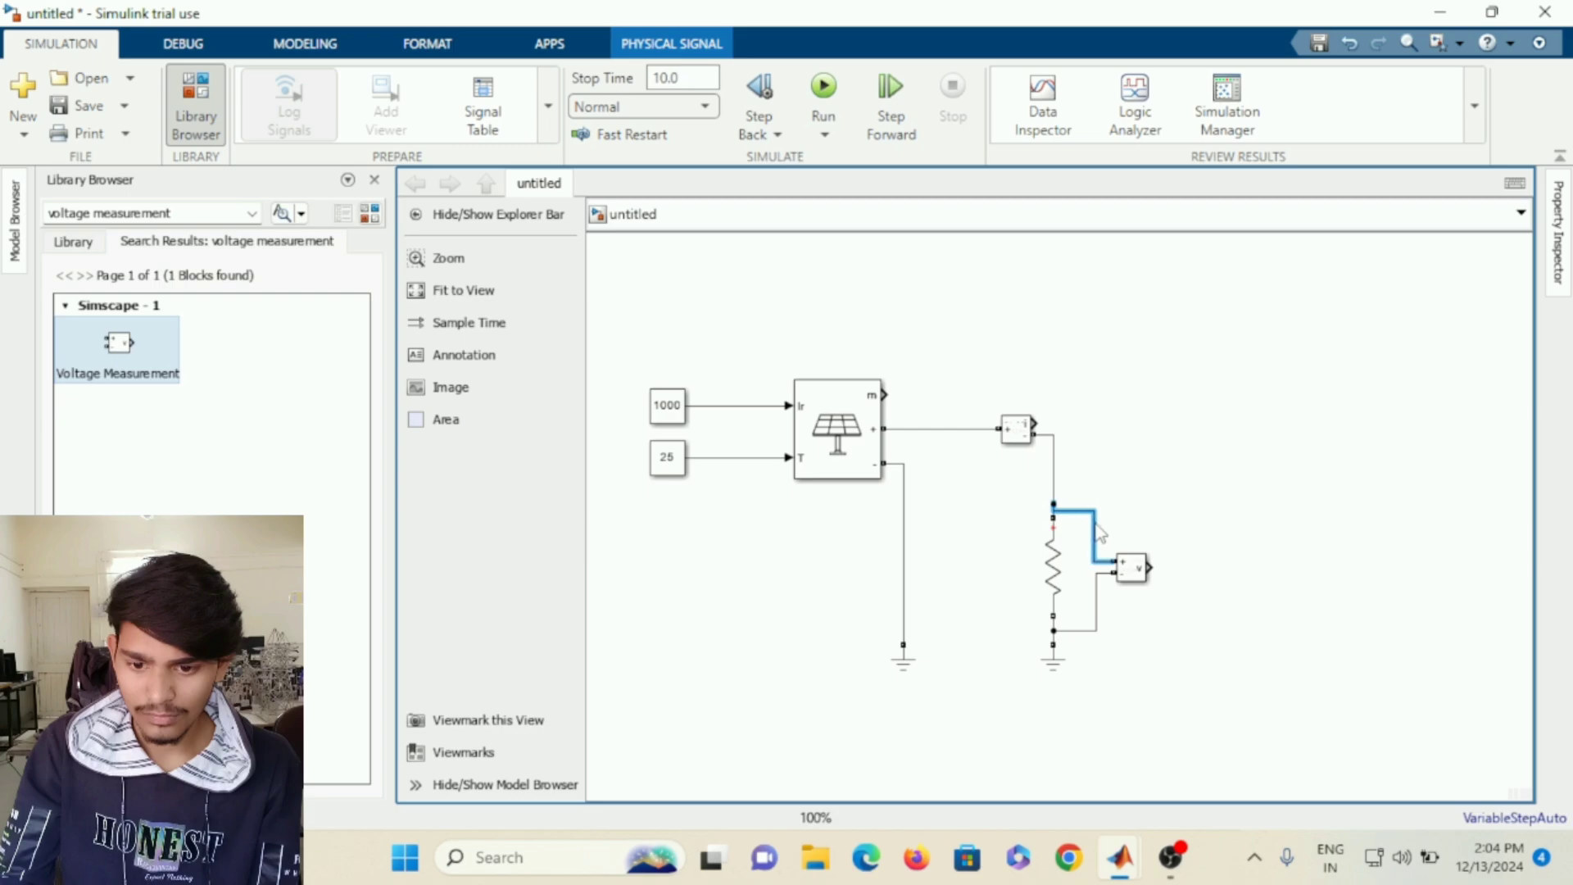
{"action": "left_click_drag", "start_coordinate": [1098, 532], "coordinate": [1105, 537]}
{"action": "left_click", "coordinate": [1073, 457]}
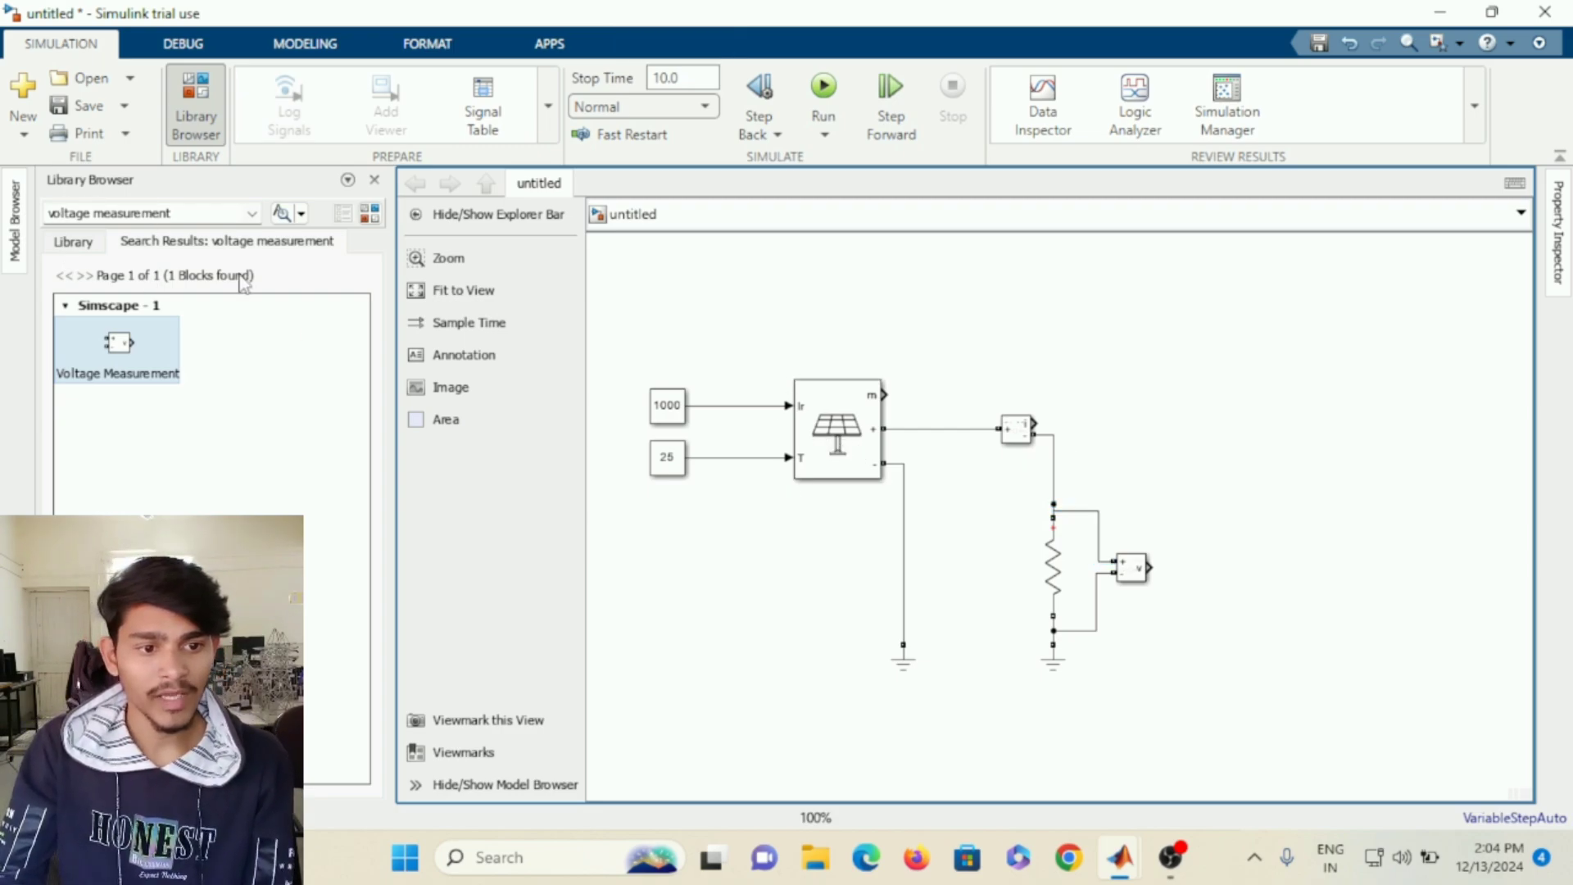
Search the block library for "display" and add the Display block that has an input port to the model.
{"action": "left_click", "coordinate": [214, 212]}
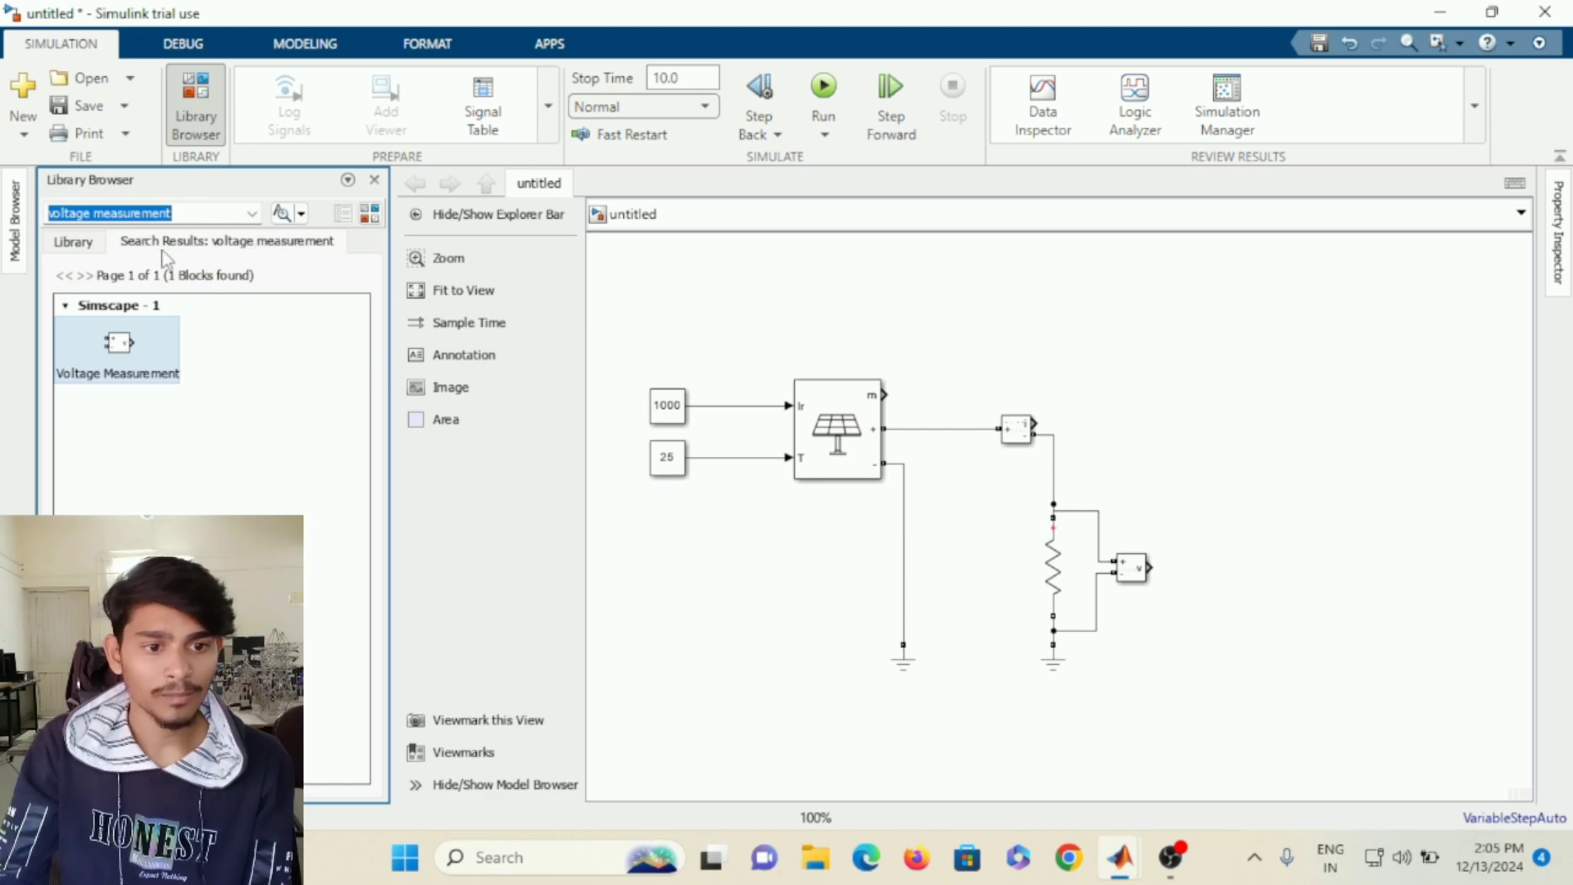
{"action": "left_click", "coordinate": [206, 214]}
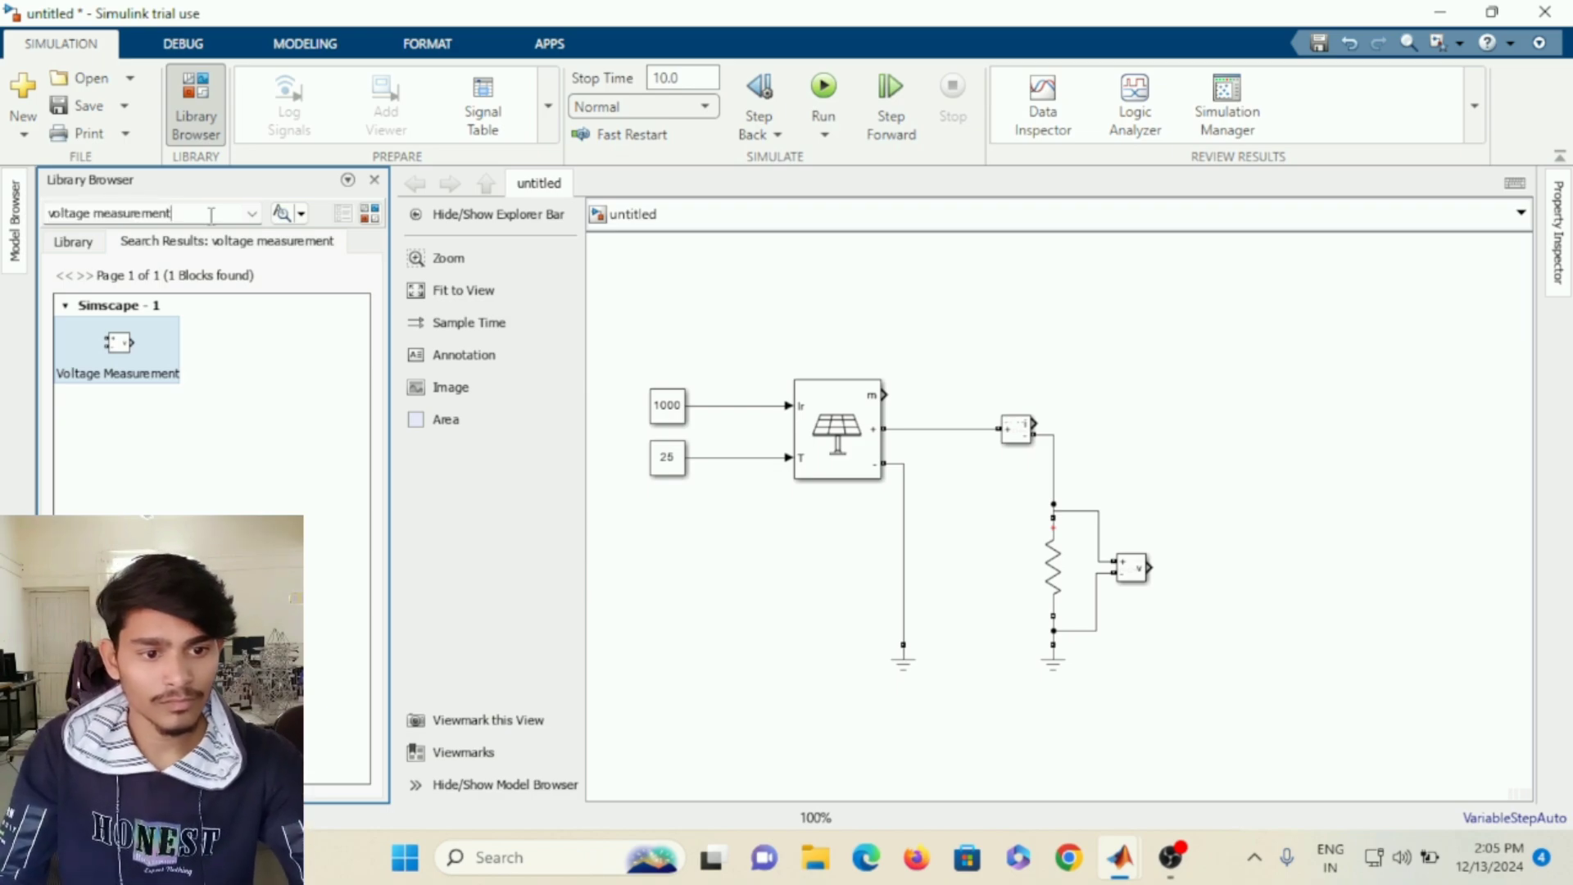
{"action": "left_click", "coordinate": [254, 213]}
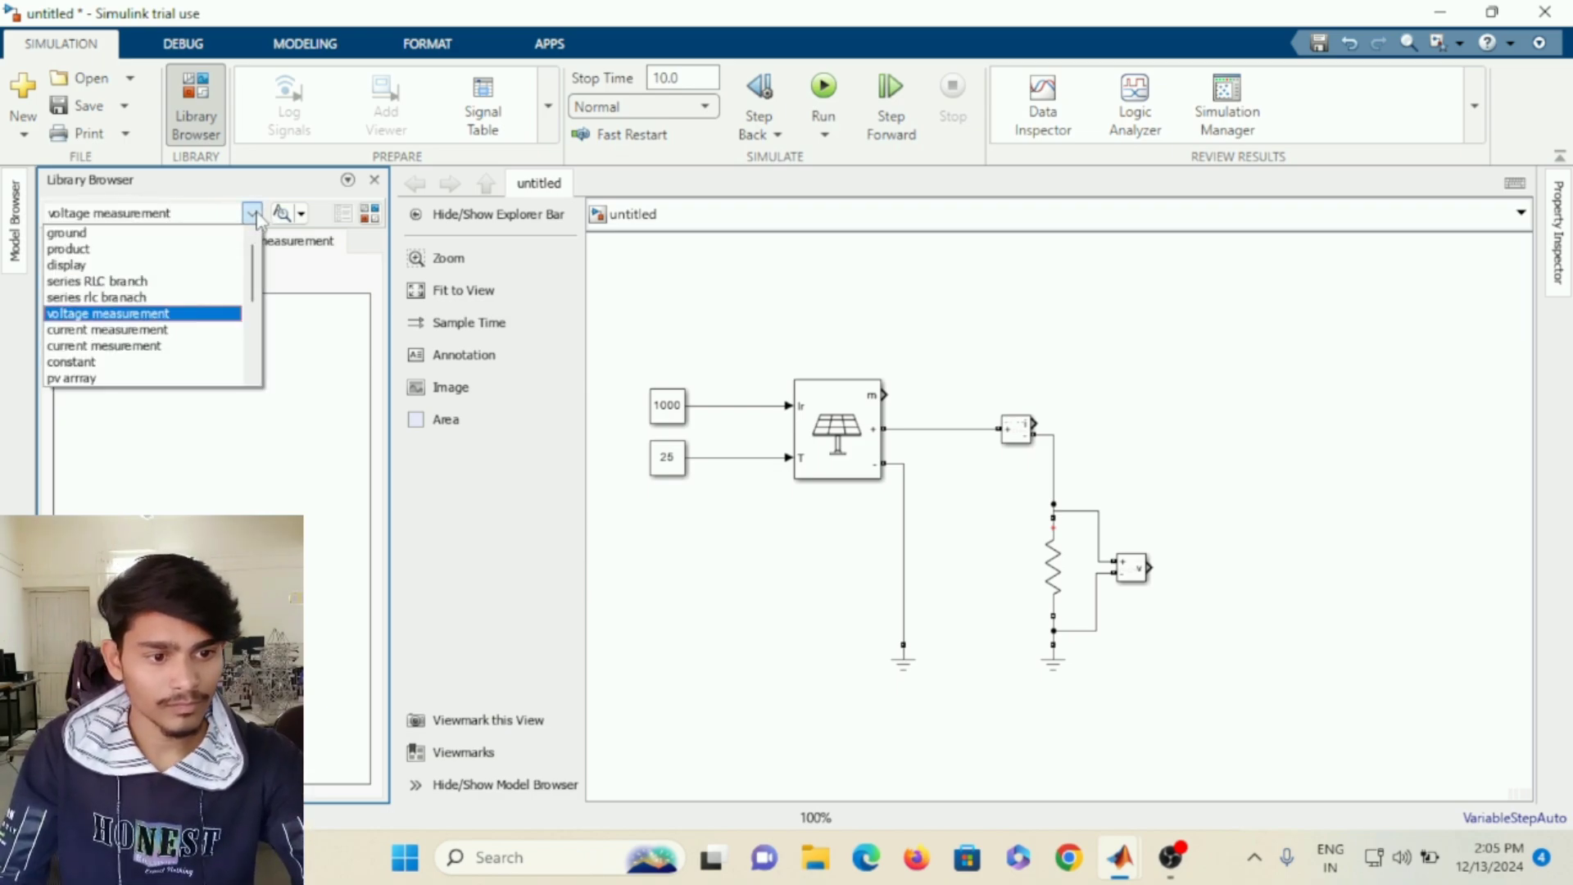
{"action": "left_click", "coordinate": [138, 265]}
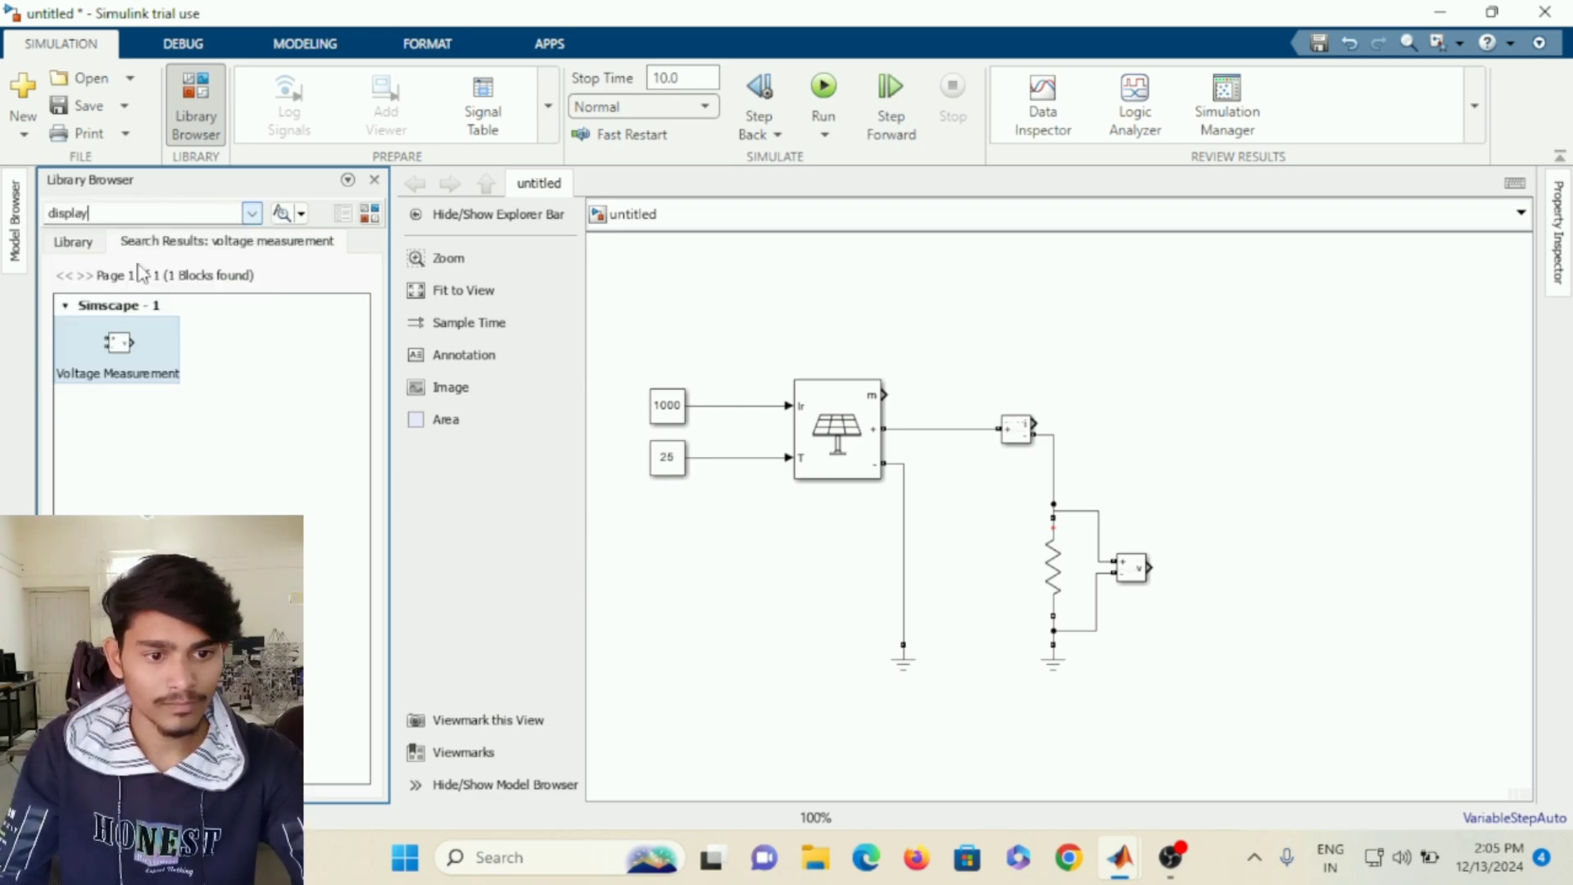
{"action": "left_click", "coordinate": [280, 214]}
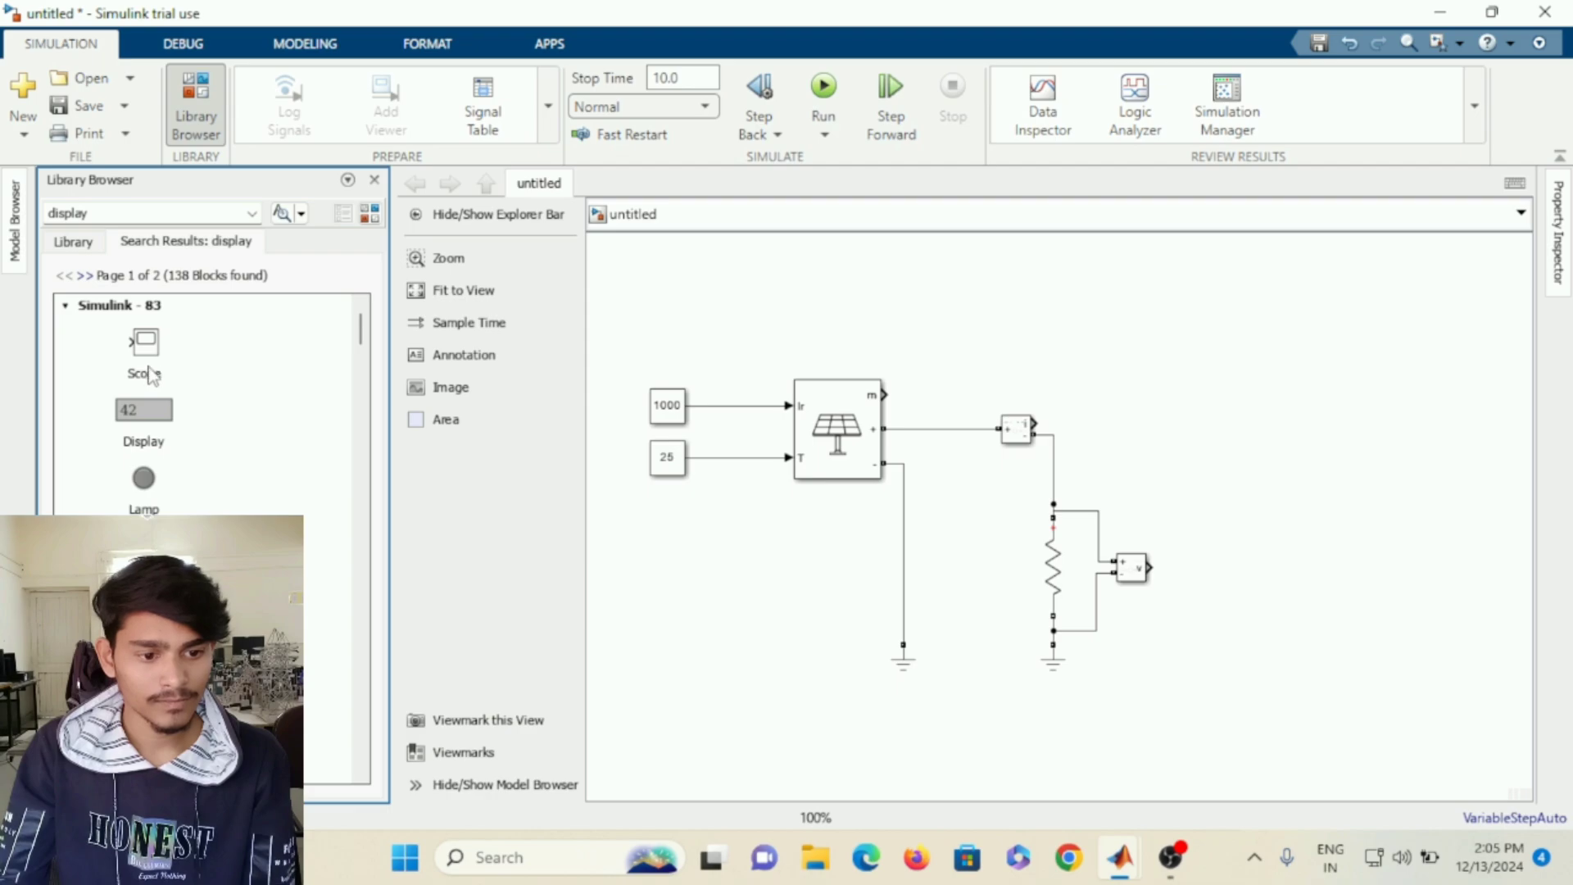
{"action": "scroll", "coordinate": [150, 374], "scroll_direction": "down", "scroll_amount": 10}
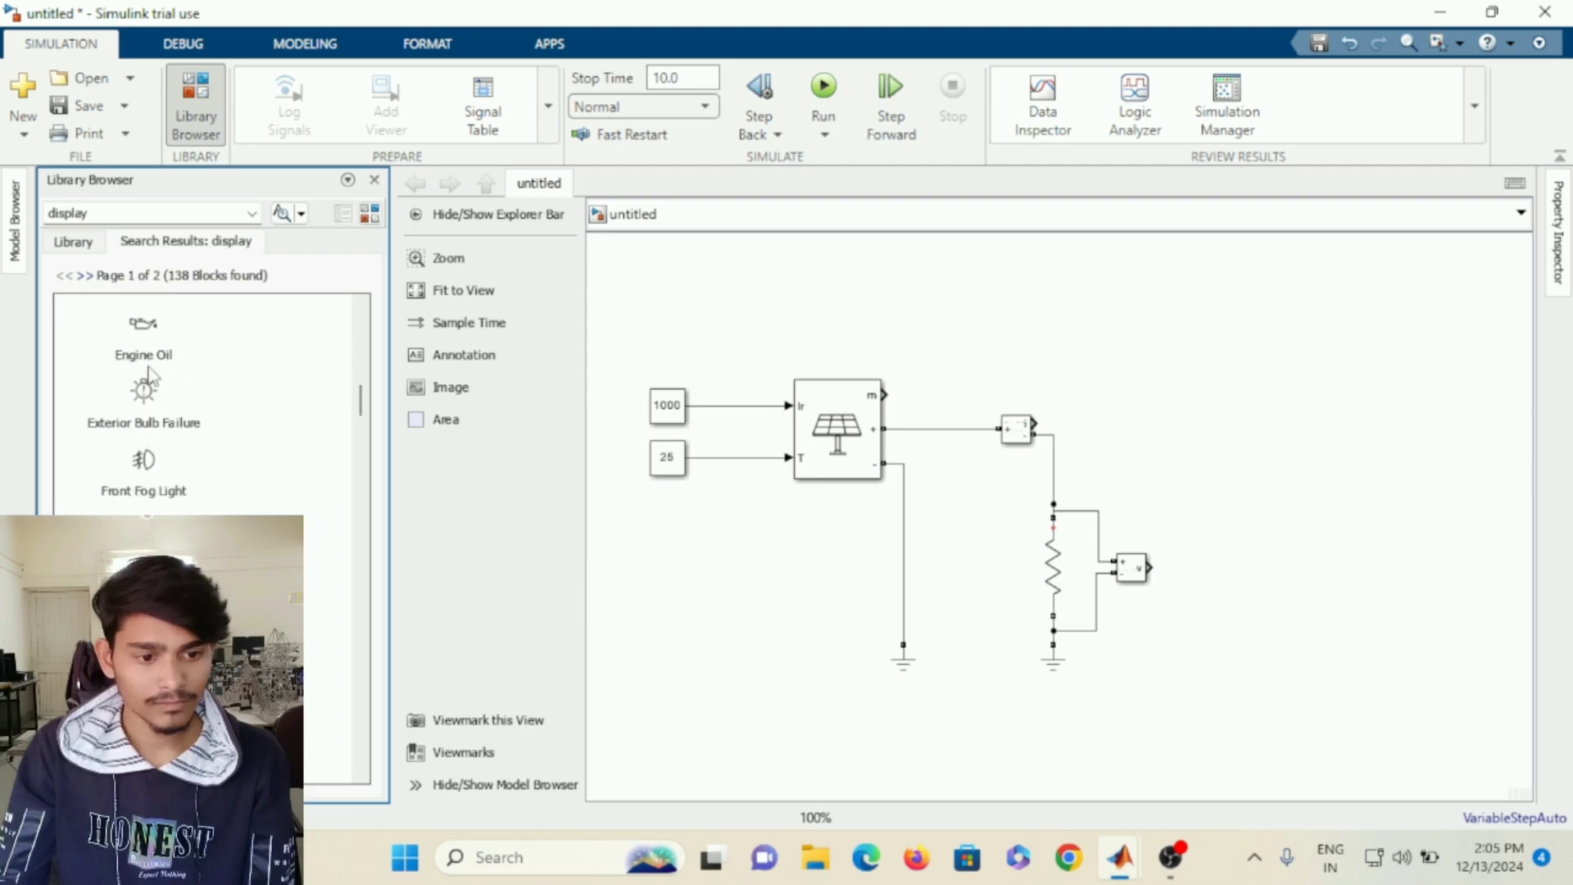
{"action": "scroll", "coordinate": [150, 375], "scroll_direction": "down", "scroll_amount": 10}
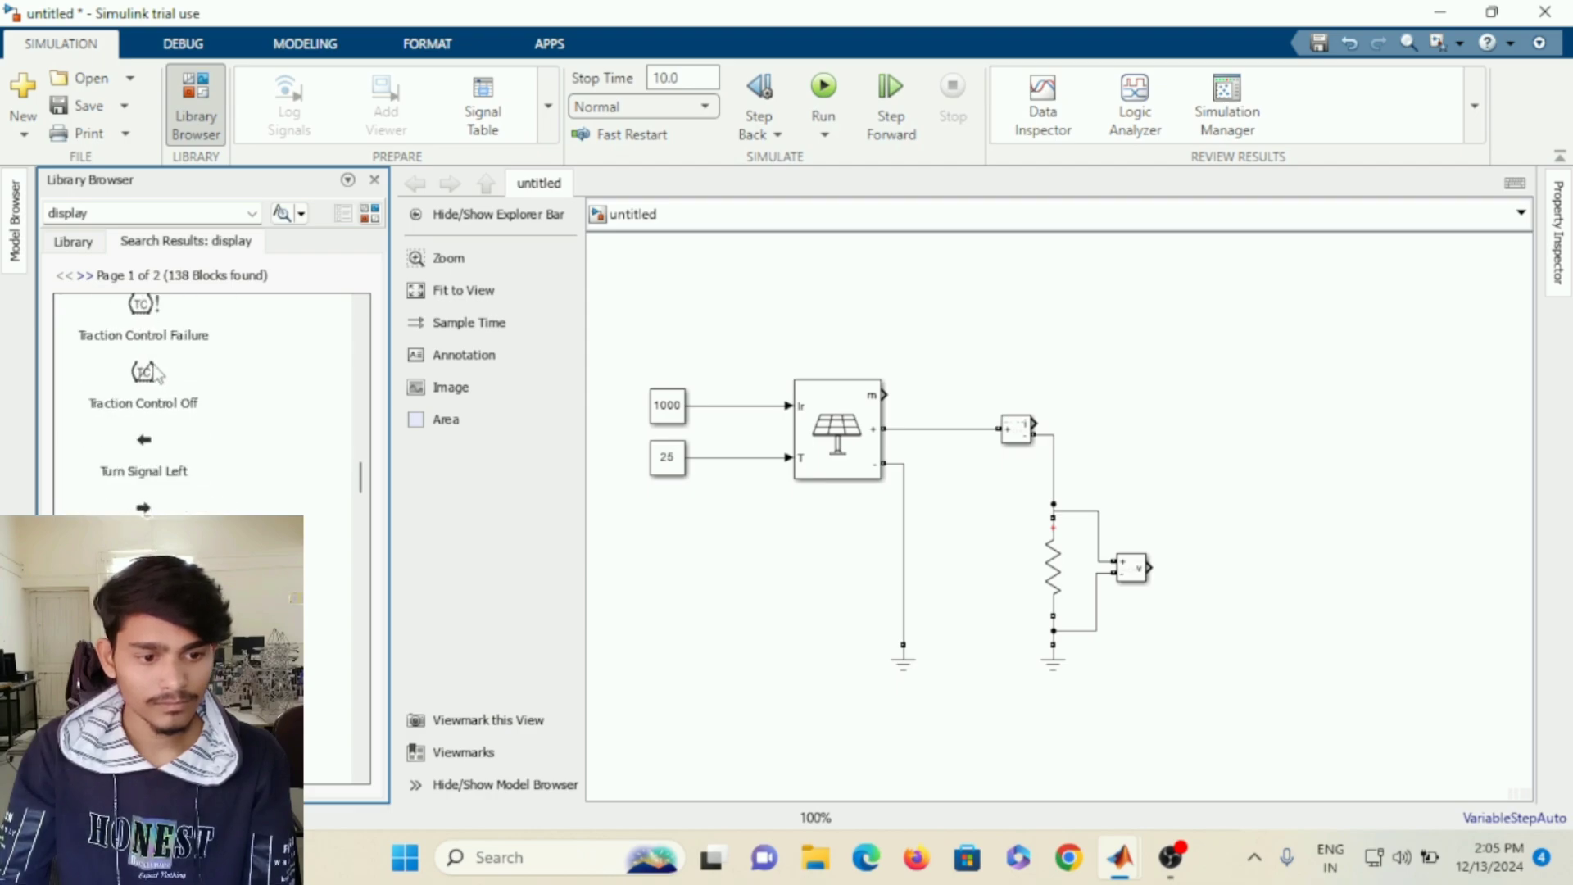
{"action": "scroll", "coordinate": [155, 373], "scroll_direction": "down", "scroll_amount": 10}
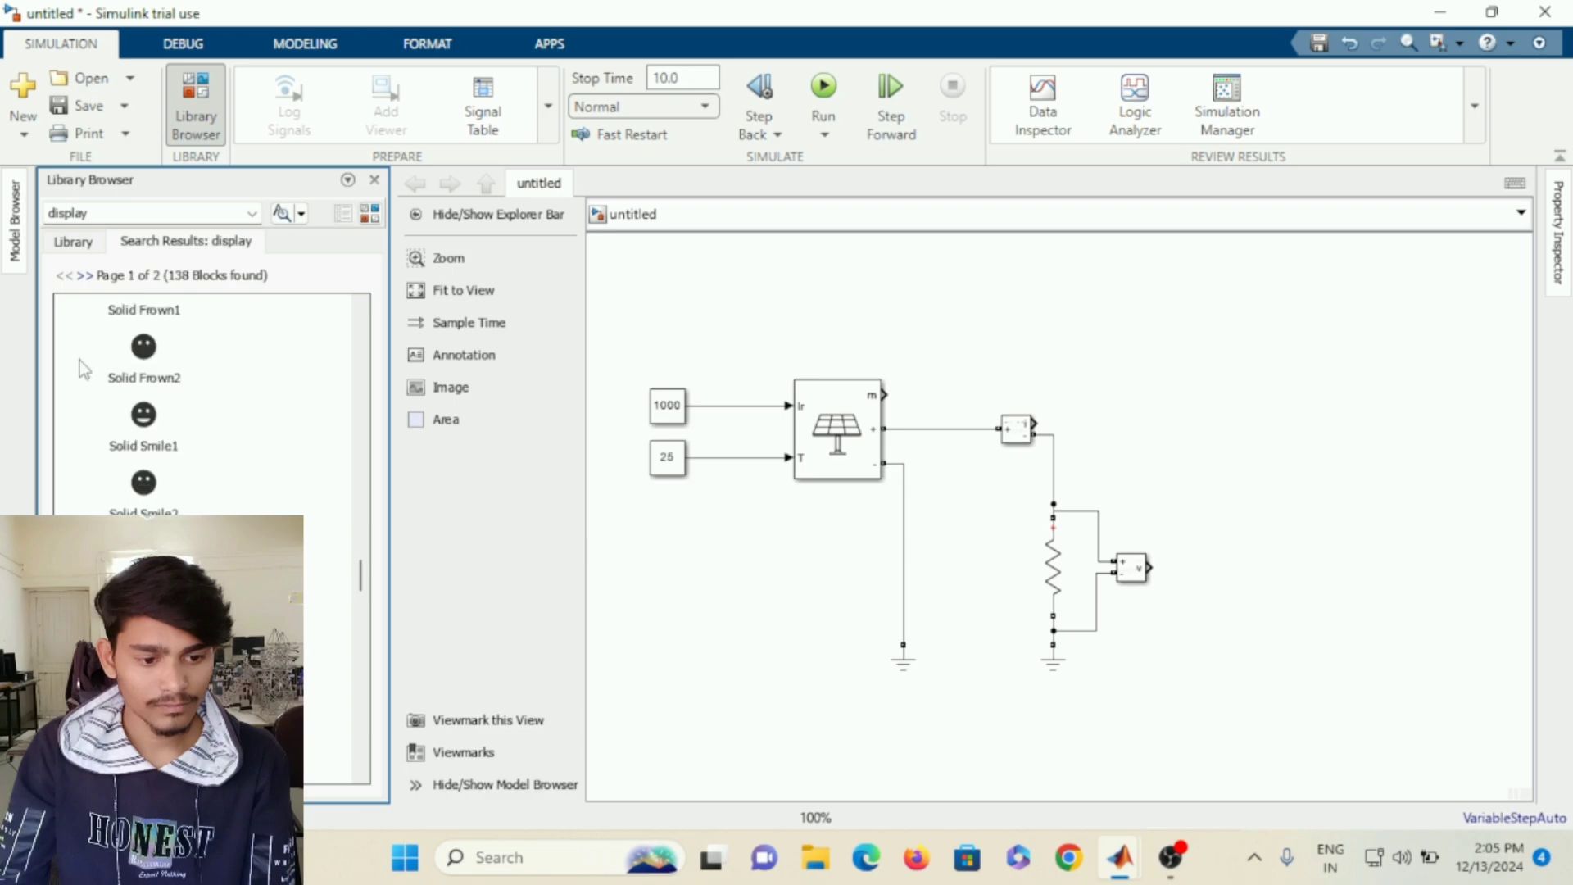
{"action": "scroll", "coordinate": [123, 373], "scroll_direction": "down", "scroll_amount": 10}
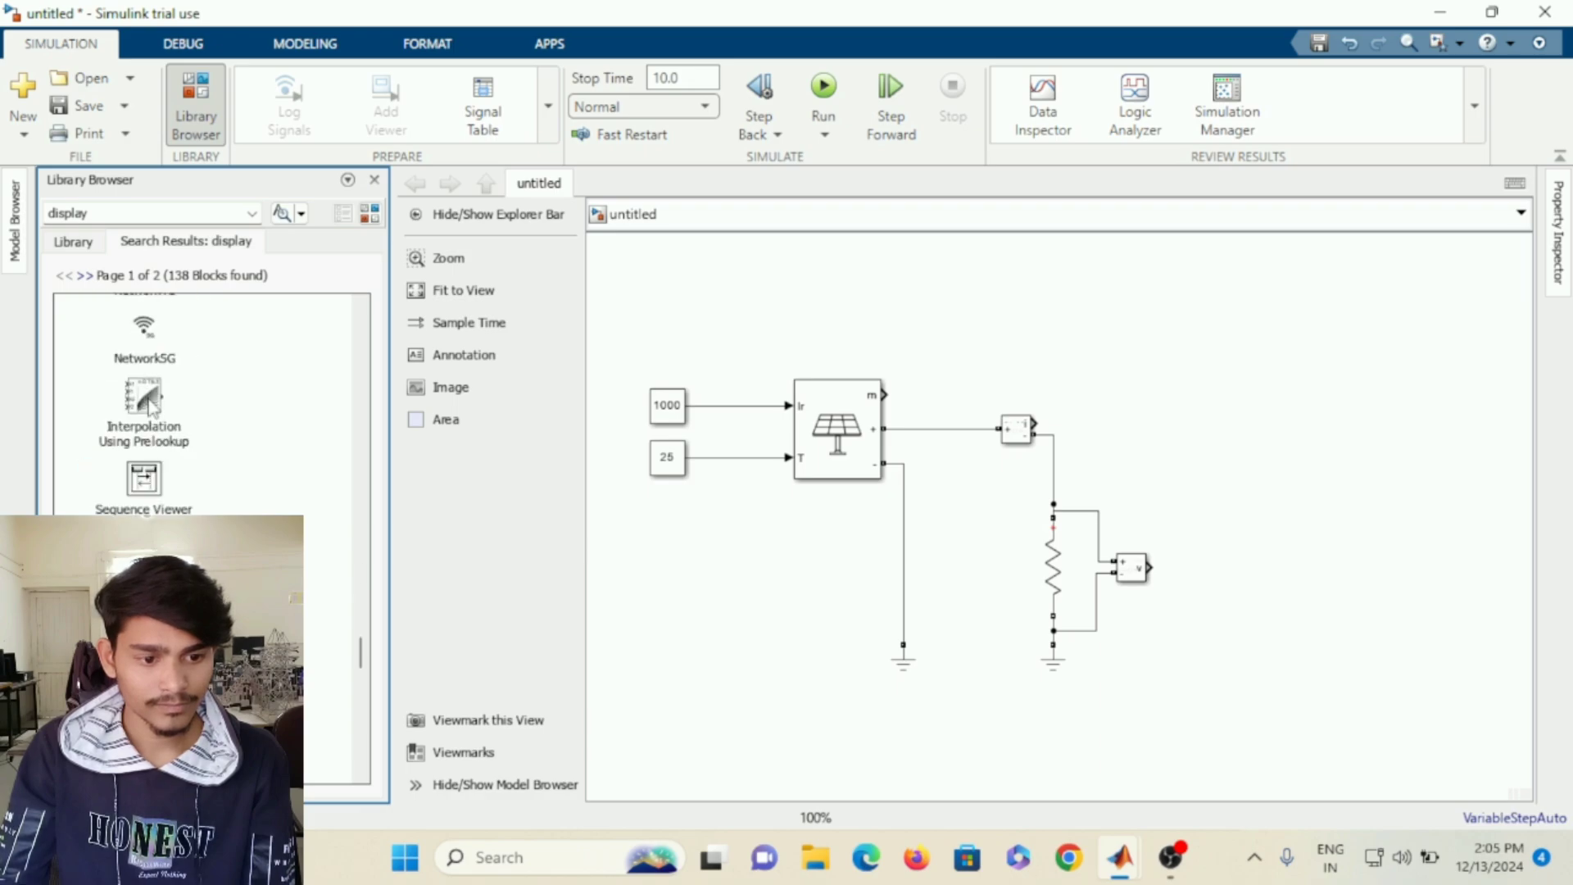
{"action": "scroll", "coordinate": [152, 404], "scroll_direction": "down", "scroll_amount": 5}
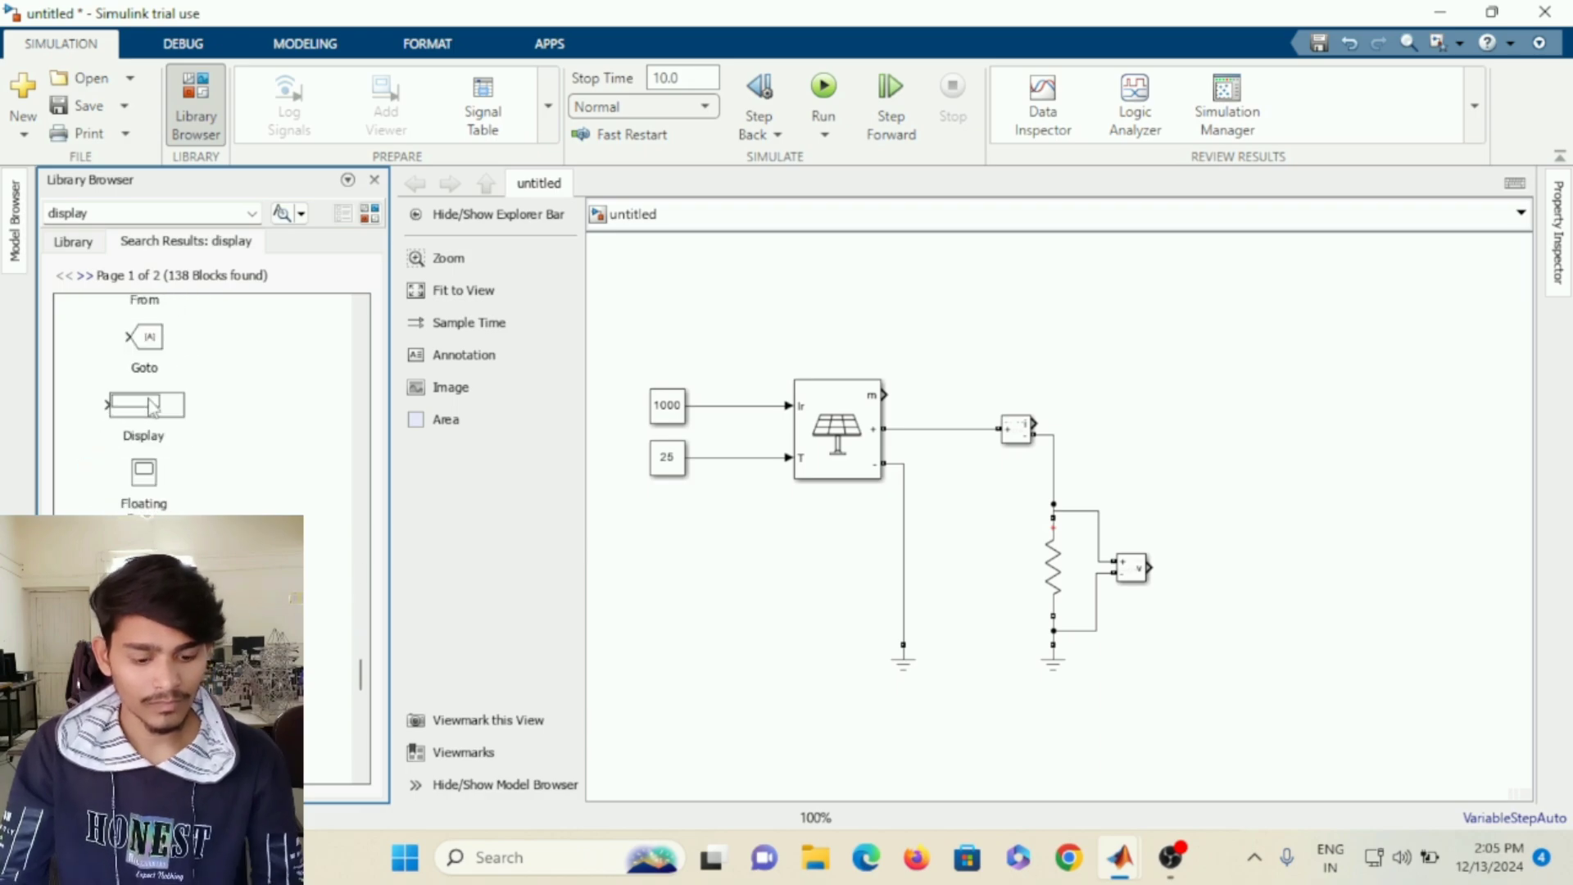
{"action": "right_click", "coordinate": [150, 413]}
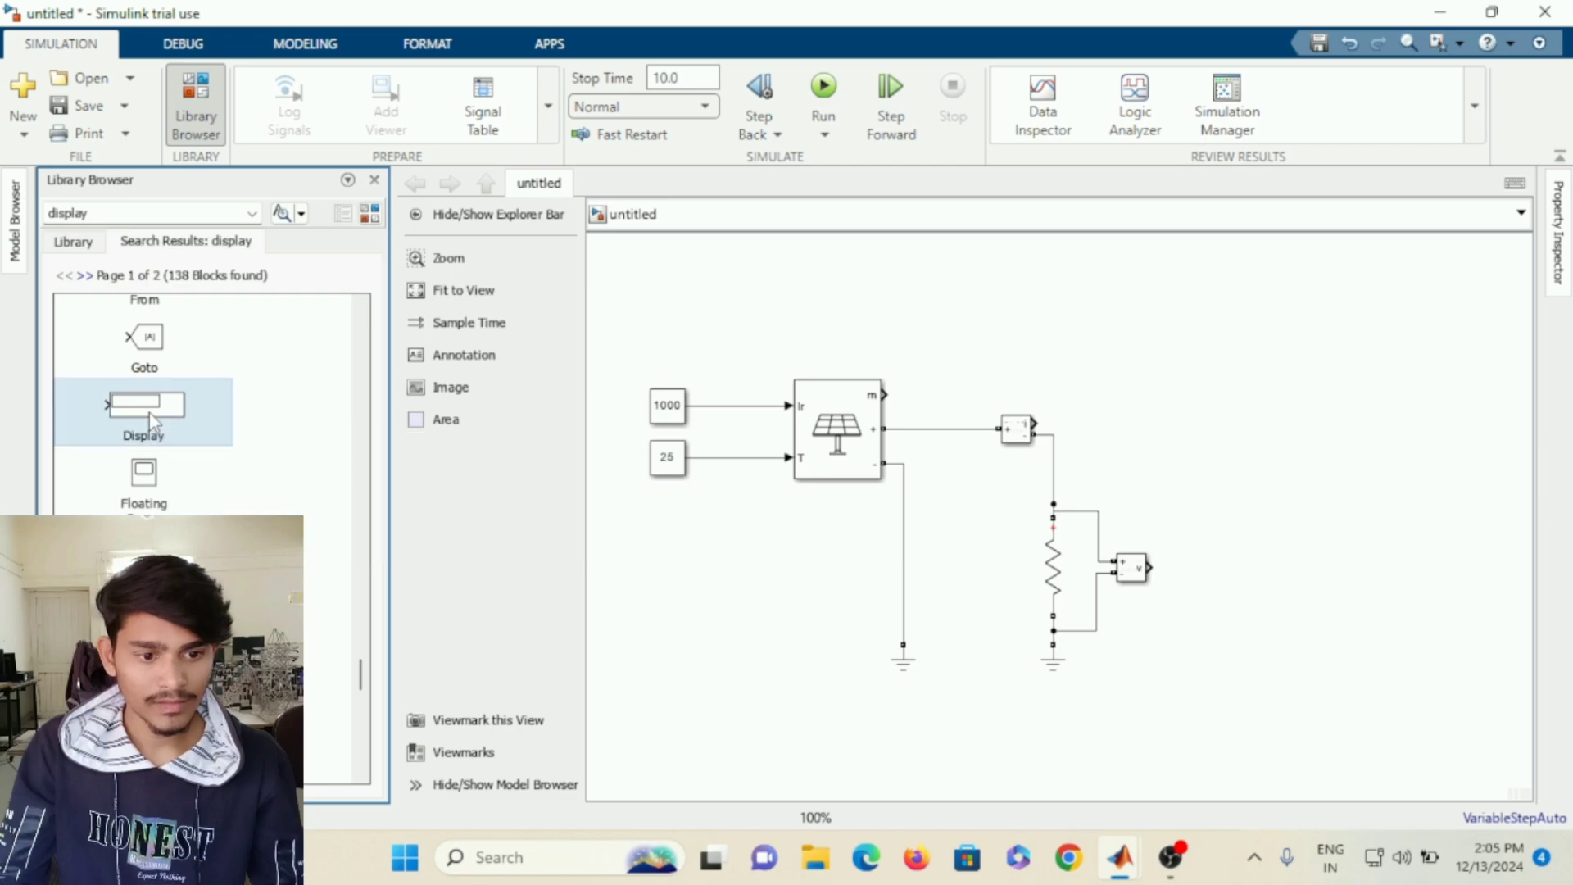
{"action": "left_click", "coordinate": [241, 430]}
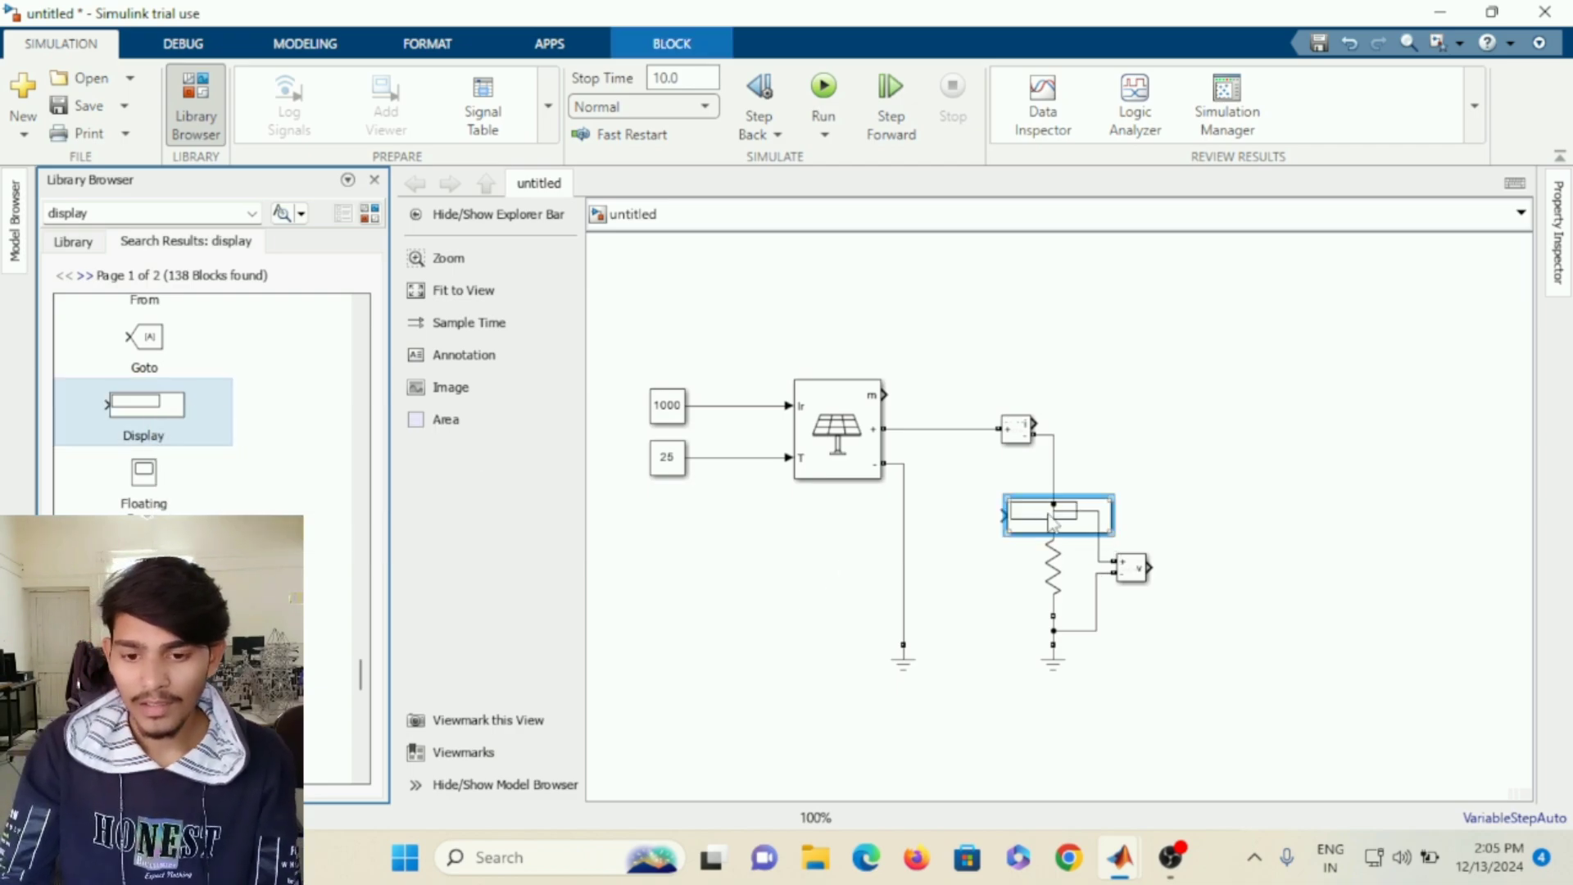
Move the Display block to the right of the Voltage Measurement block and place a copy level with the Current Measurement block's signal output.
{"action": "left_click_drag", "start_coordinate": [1054, 524], "coordinate": [1198, 475]}
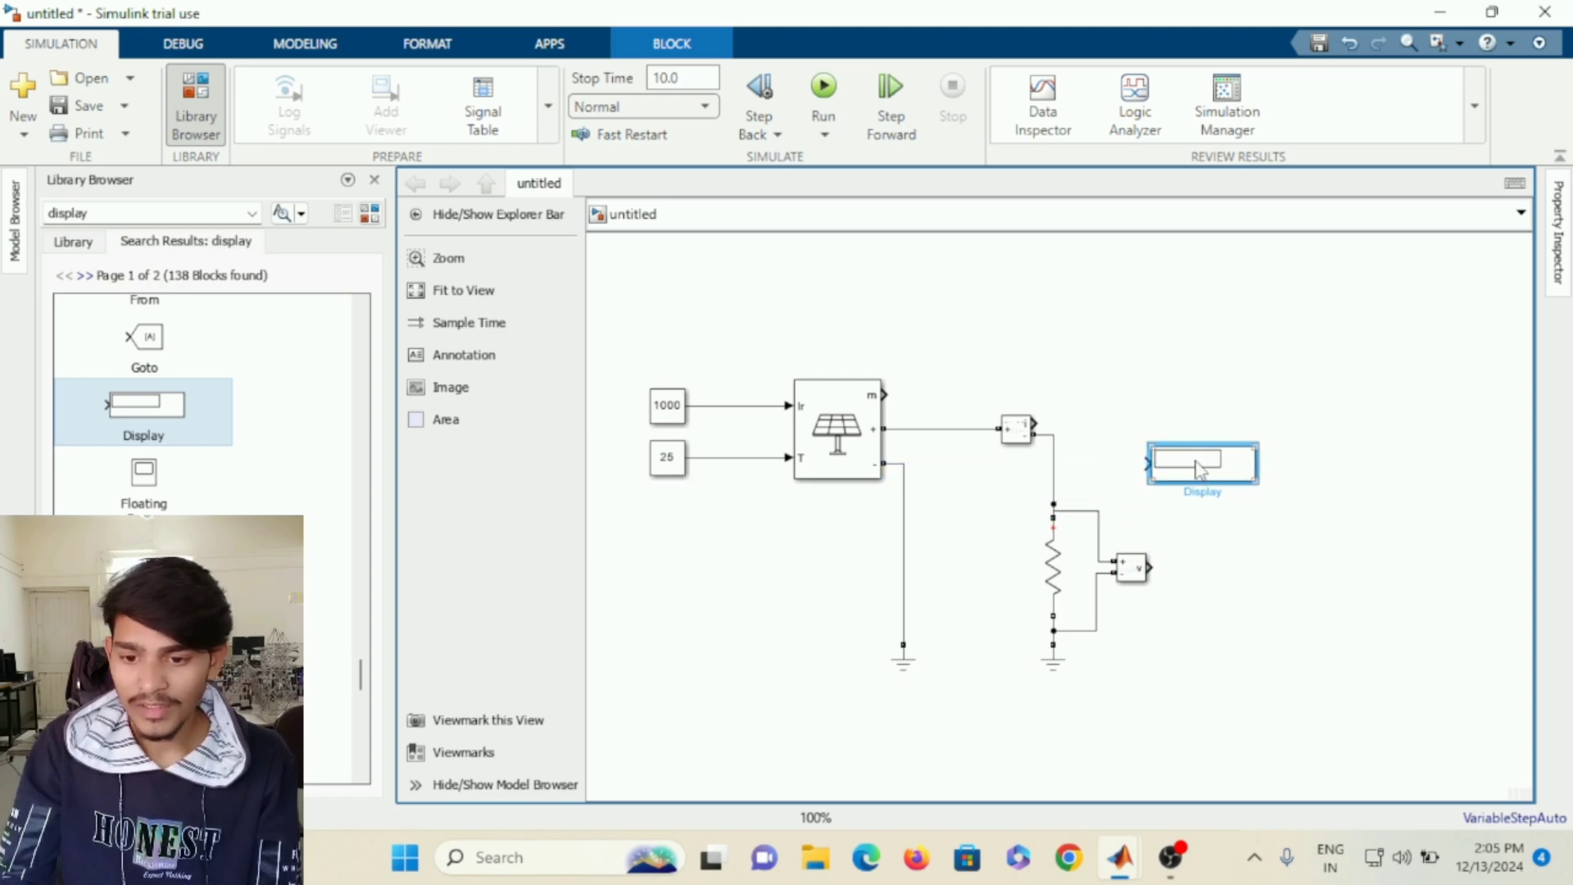
{"action": "left_click_drag", "start_coordinate": [1201, 469], "coordinate": [1308, 565]}
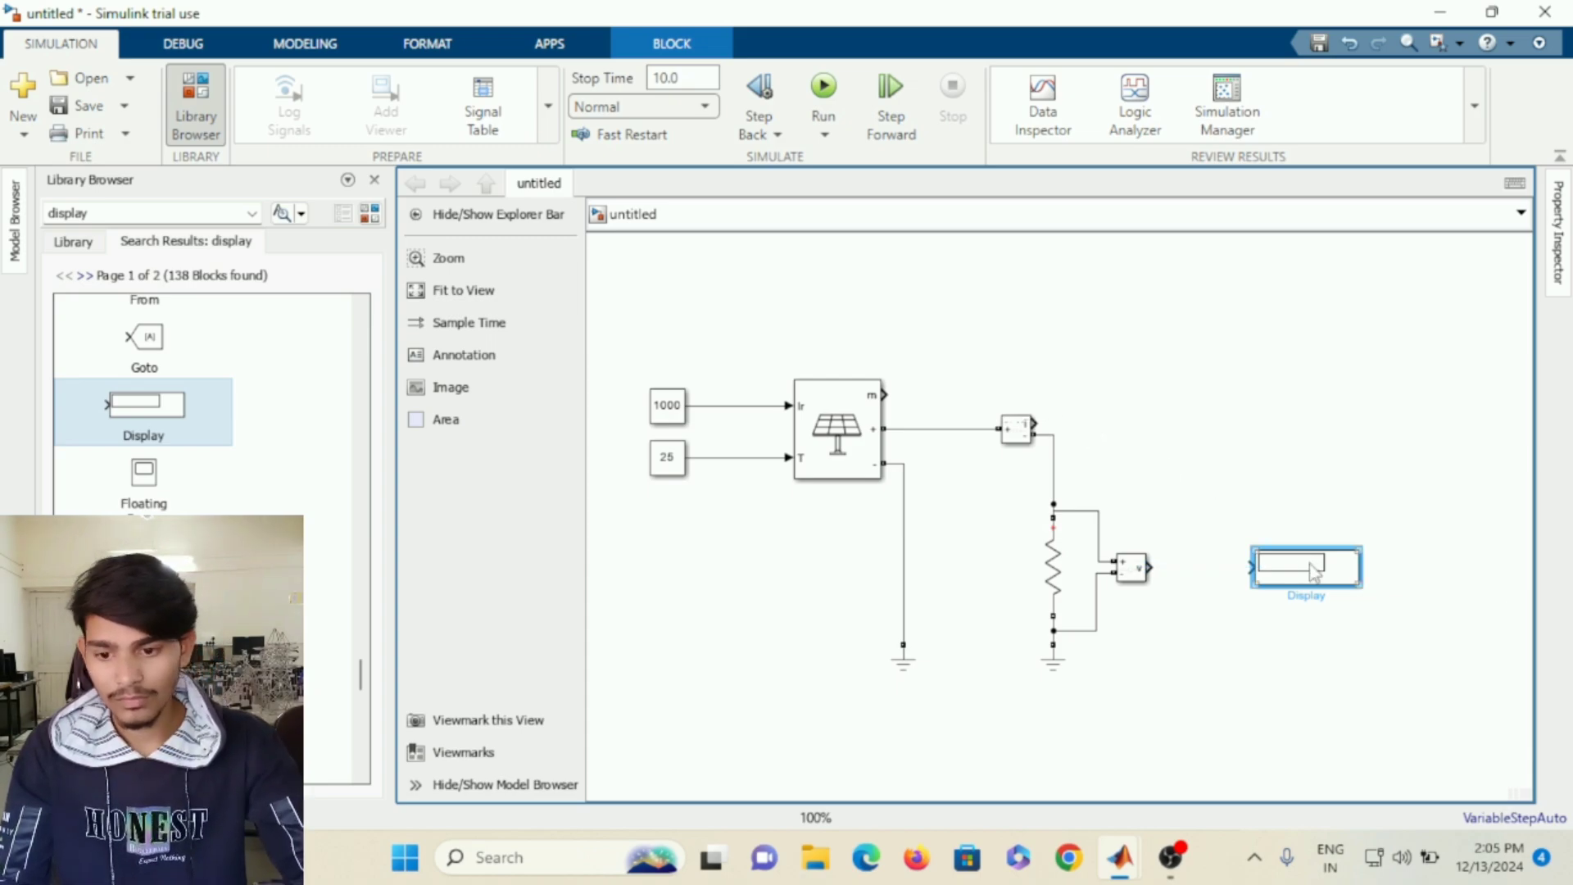
{"action": "key", "text": "ctrl+v"}
{"action": "left_click_drag", "start_coordinate": [1310, 592], "coordinate": [1260, 421]}
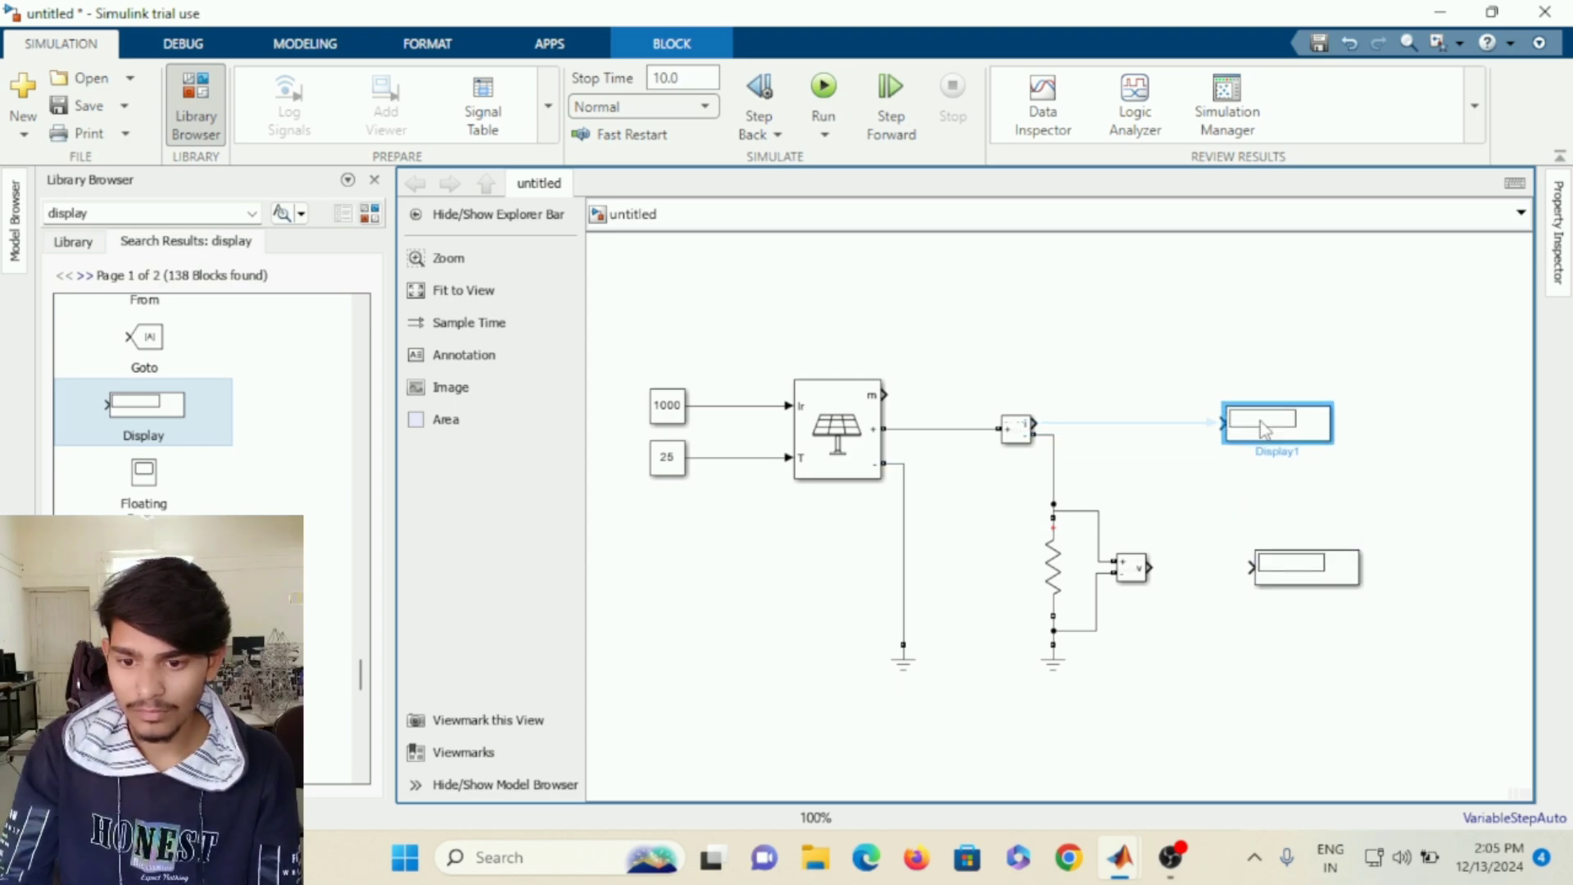
Connect the current and voltage measurement outputs to their Display blocks and align the two displays vertically.
{"action": "left_click", "coordinate": [1289, 574]}
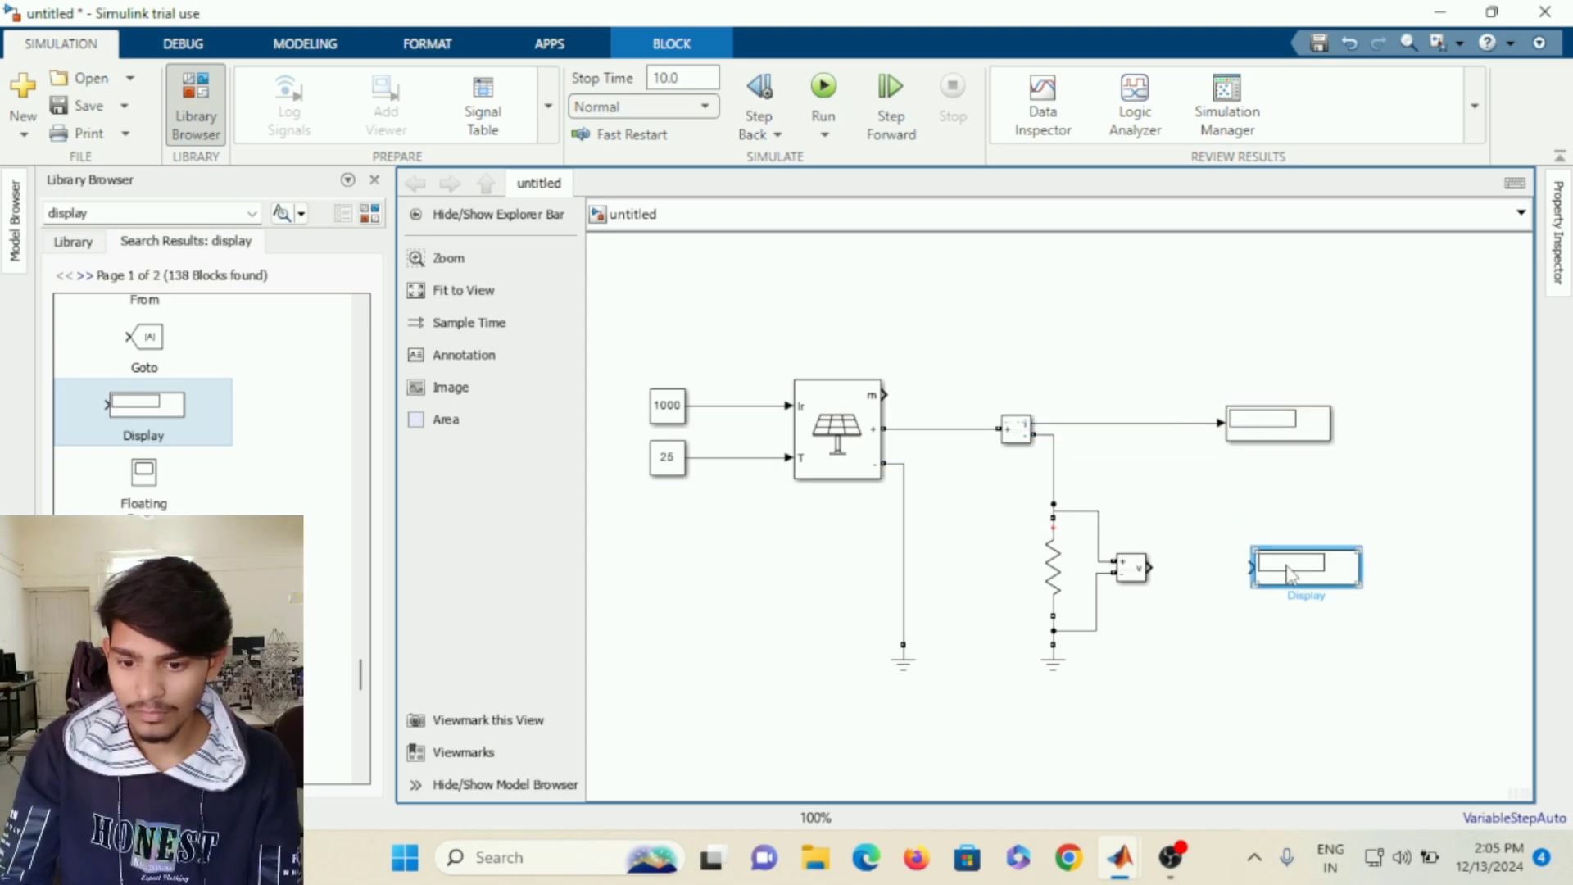
{"action": "left_click", "coordinate": [1220, 570]}
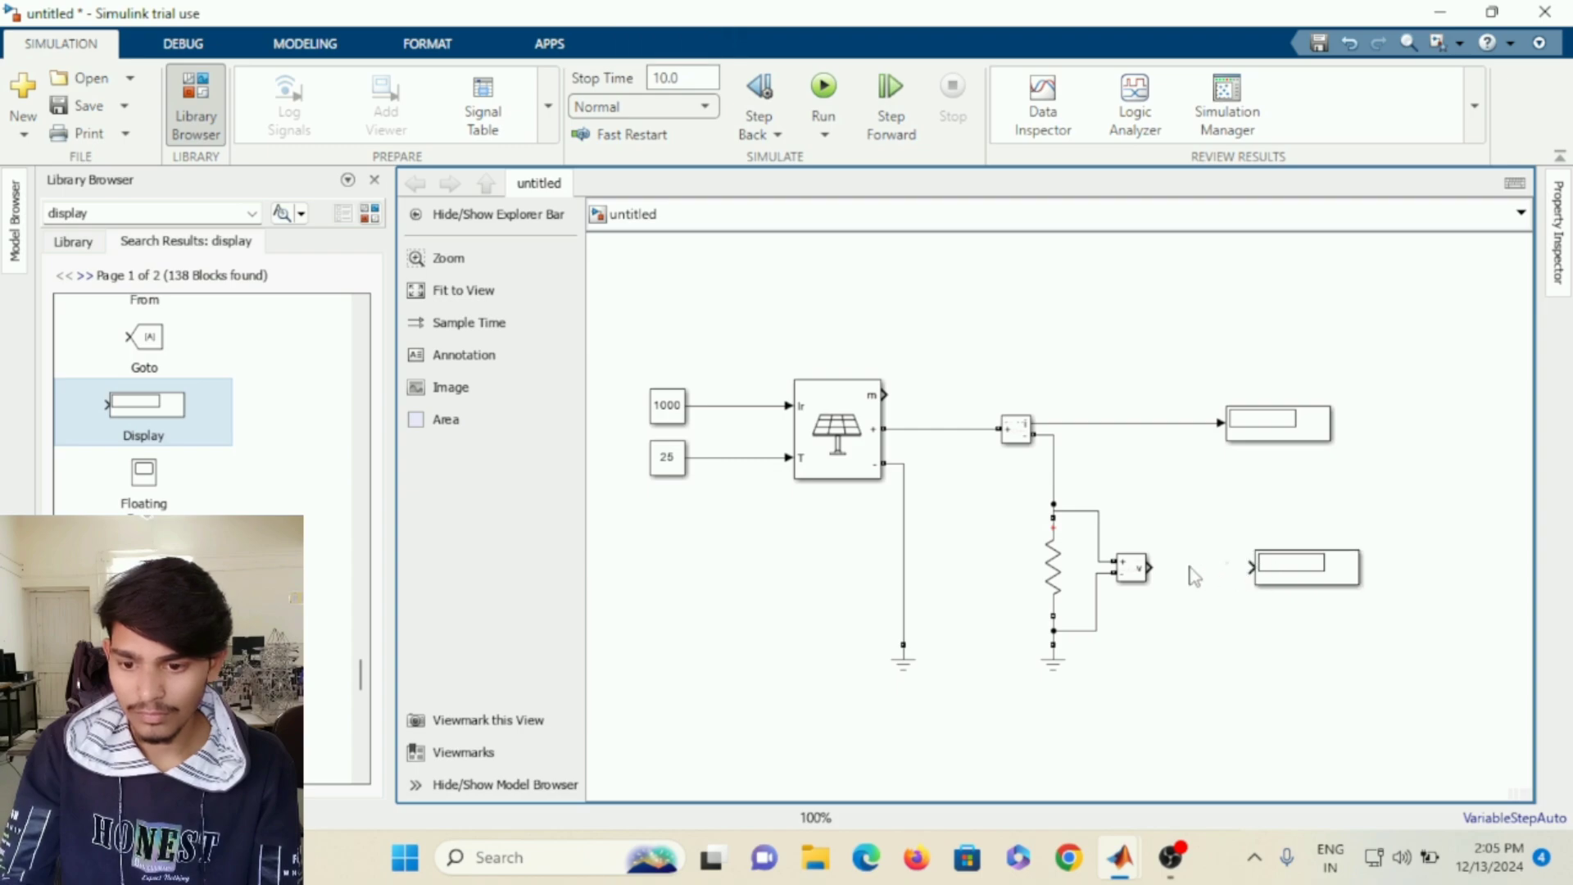
{"action": "left_click", "coordinate": [1291, 577]}
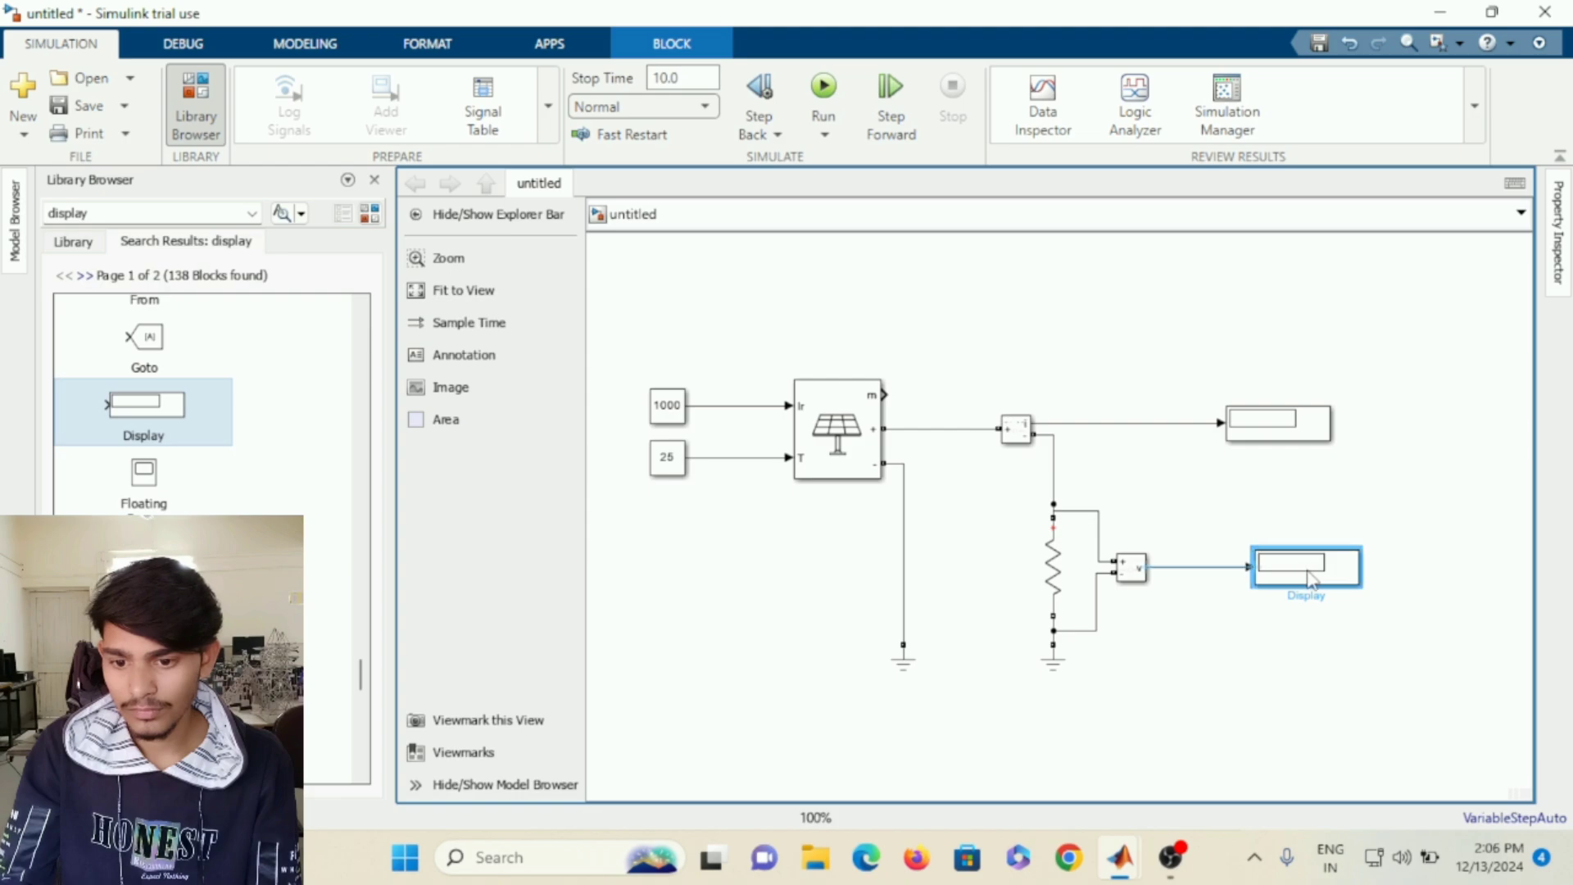
{"action": "left_click_drag", "start_coordinate": [1298, 573], "coordinate": [1307, 574]}
{"action": "left_click", "coordinate": [1262, 434]}
{"action": "left_click_drag", "start_coordinate": [1262, 434], "coordinate": [1283, 437]}
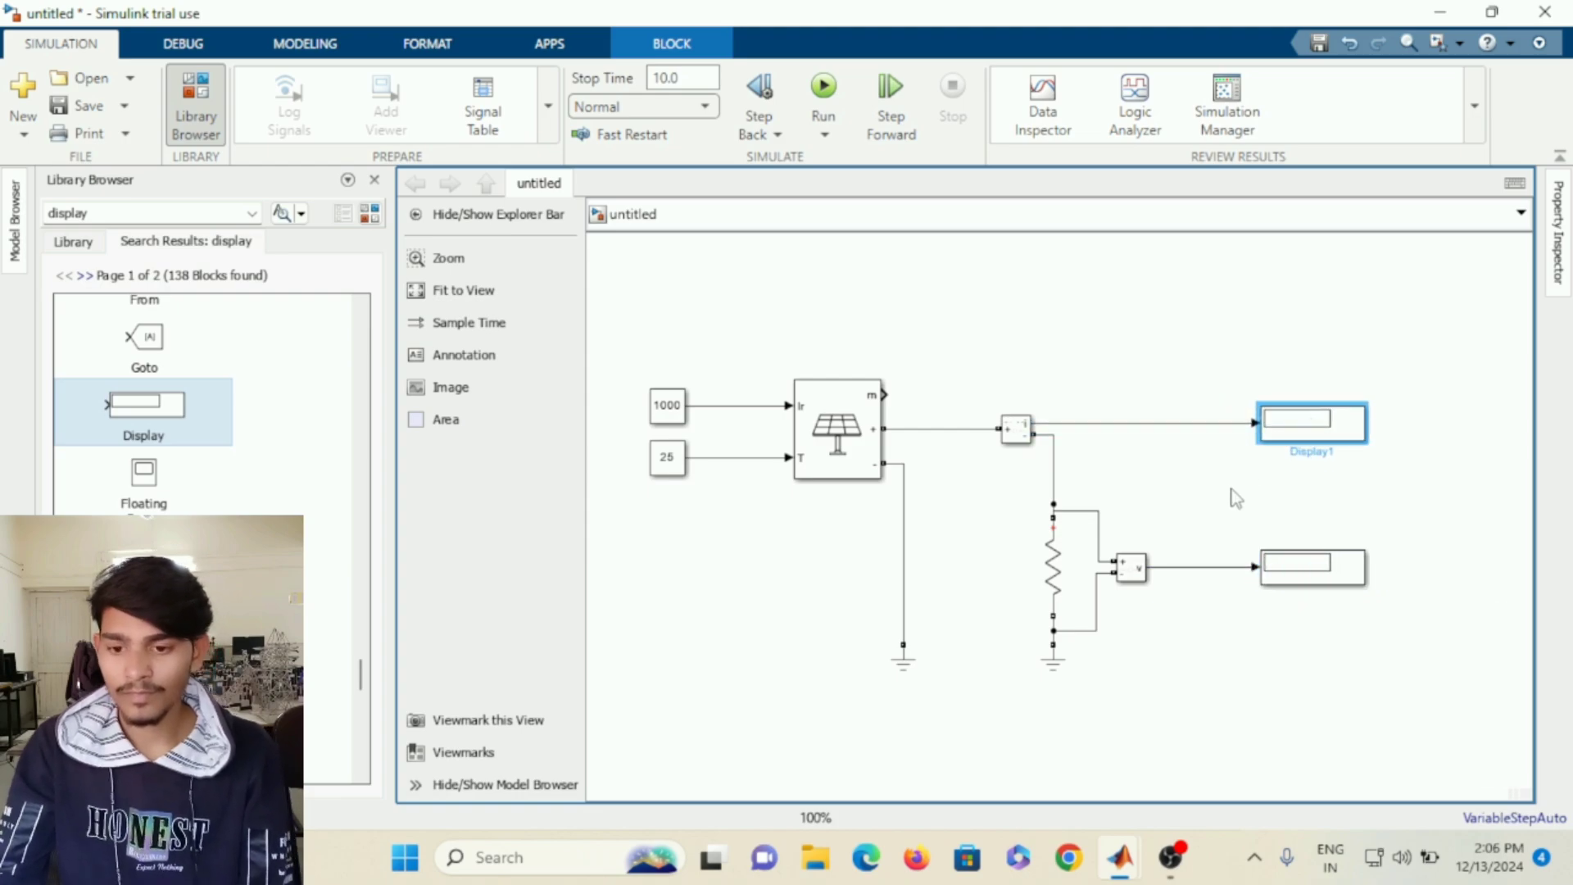
{"action": "left_click", "coordinate": [1229, 498]}
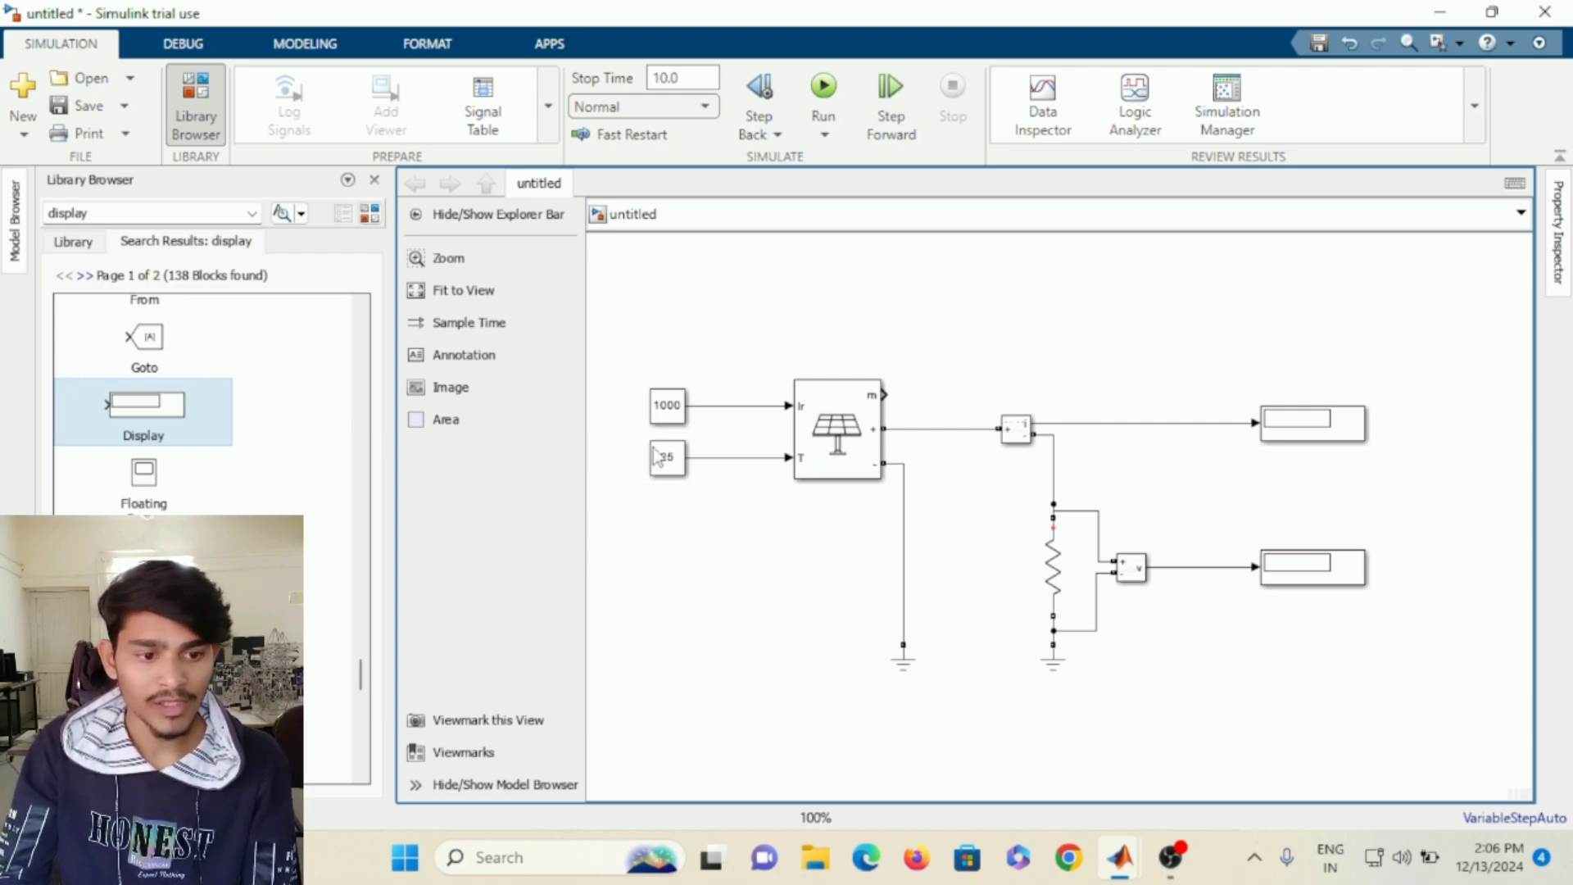
Add the Scope block from the "display" search results to the model.
{"action": "scroll", "coordinate": [188, 425], "scroll_direction": "up", "scroll_amount": 5}
{"action": "scroll", "coordinate": [189, 426], "scroll_direction": "up", "scroll_amount": 15}
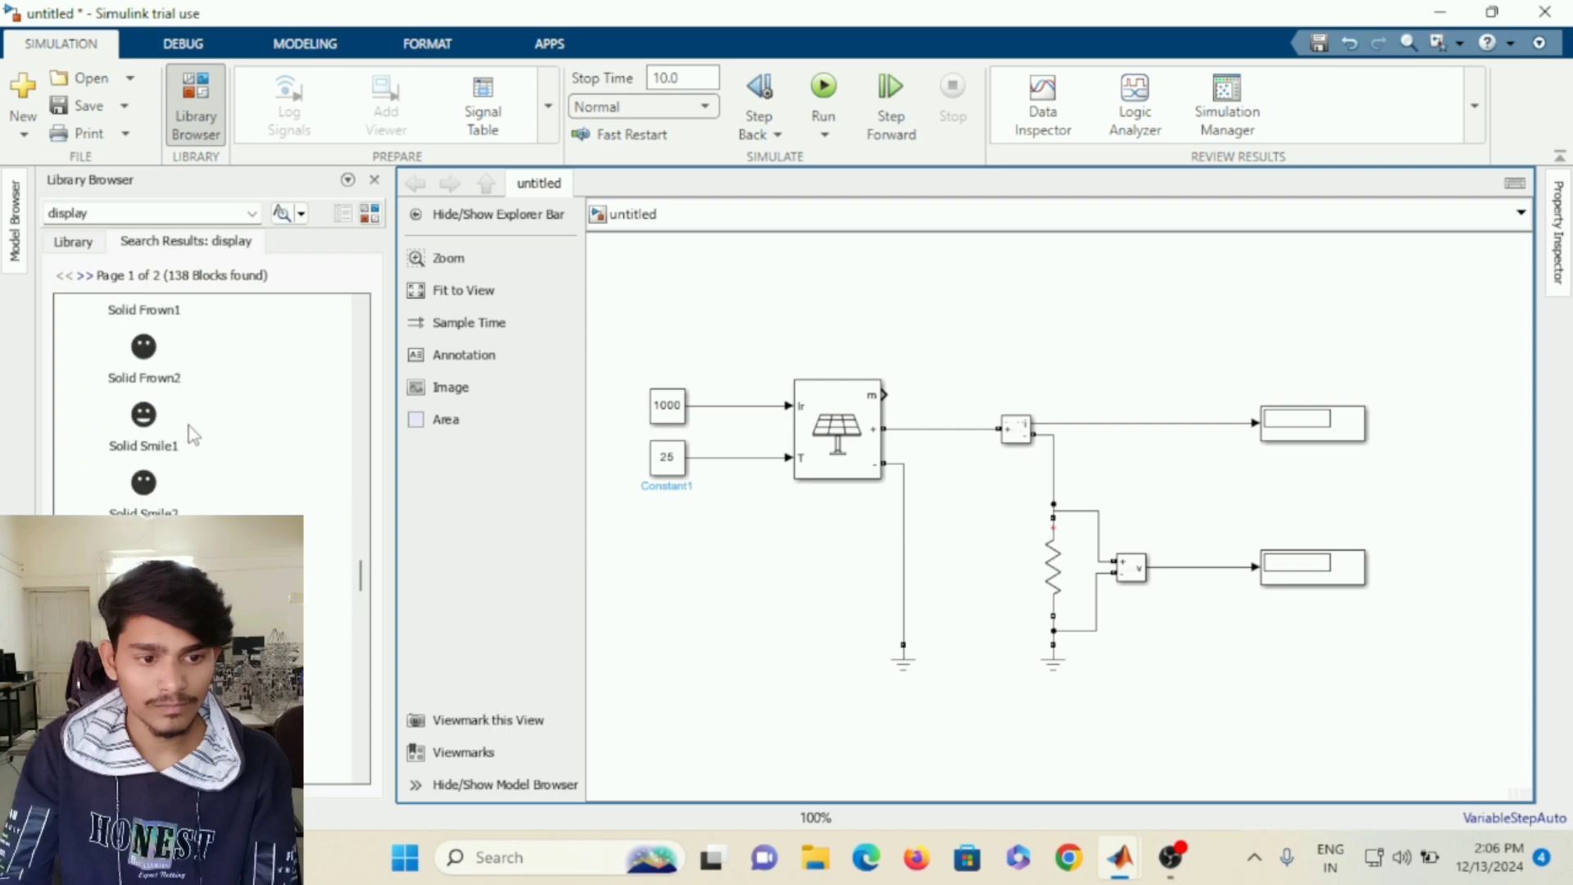
{"action": "scroll", "coordinate": [188, 425], "scroll_direction": "up", "scroll_amount": 15}
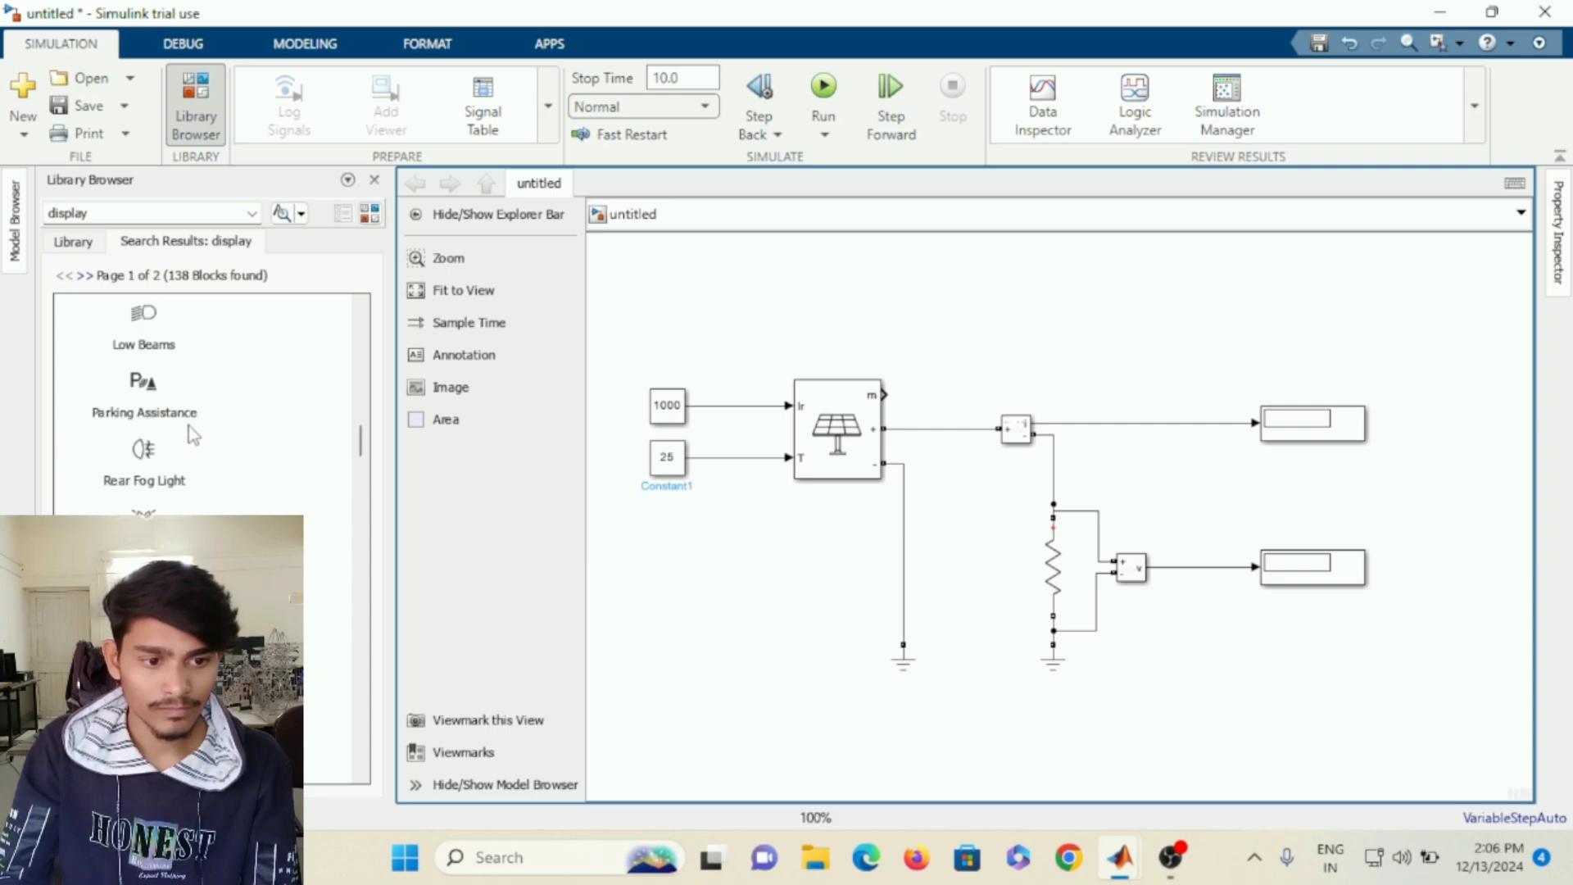
{"action": "scroll", "coordinate": [189, 425], "scroll_direction": "up", "scroll_amount": 5}
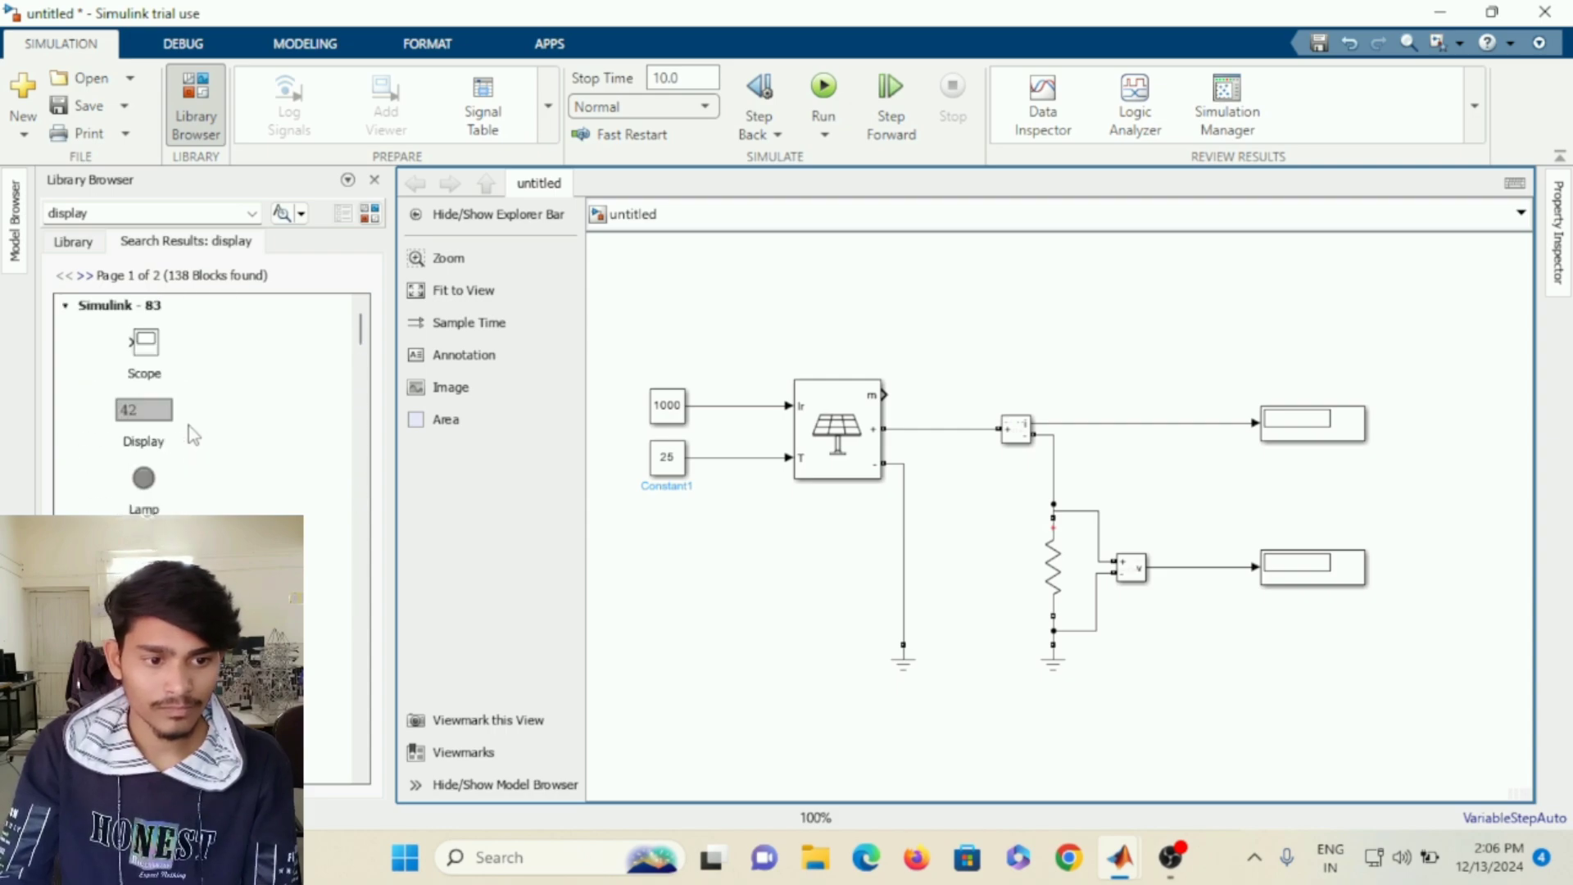
{"action": "right_click", "coordinate": [149, 362]}
{"action": "left_click", "coordinate": [210, 375]}
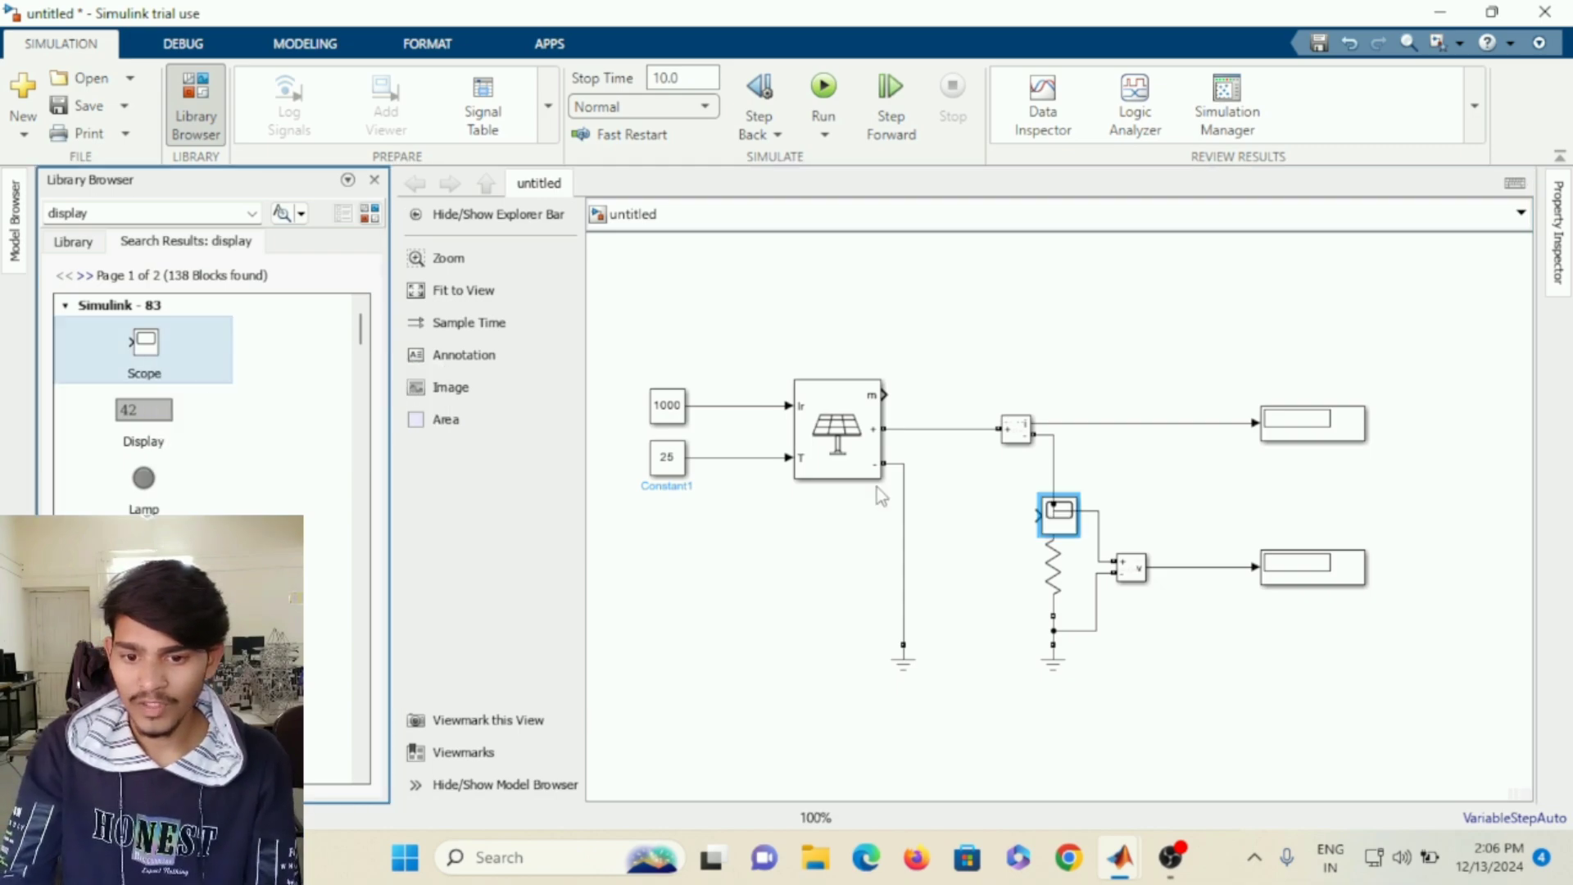
Place a copy of the Scope block above the upper Display, centred on it.
{"action": "left_click", "coordinate": [1052, 523]}
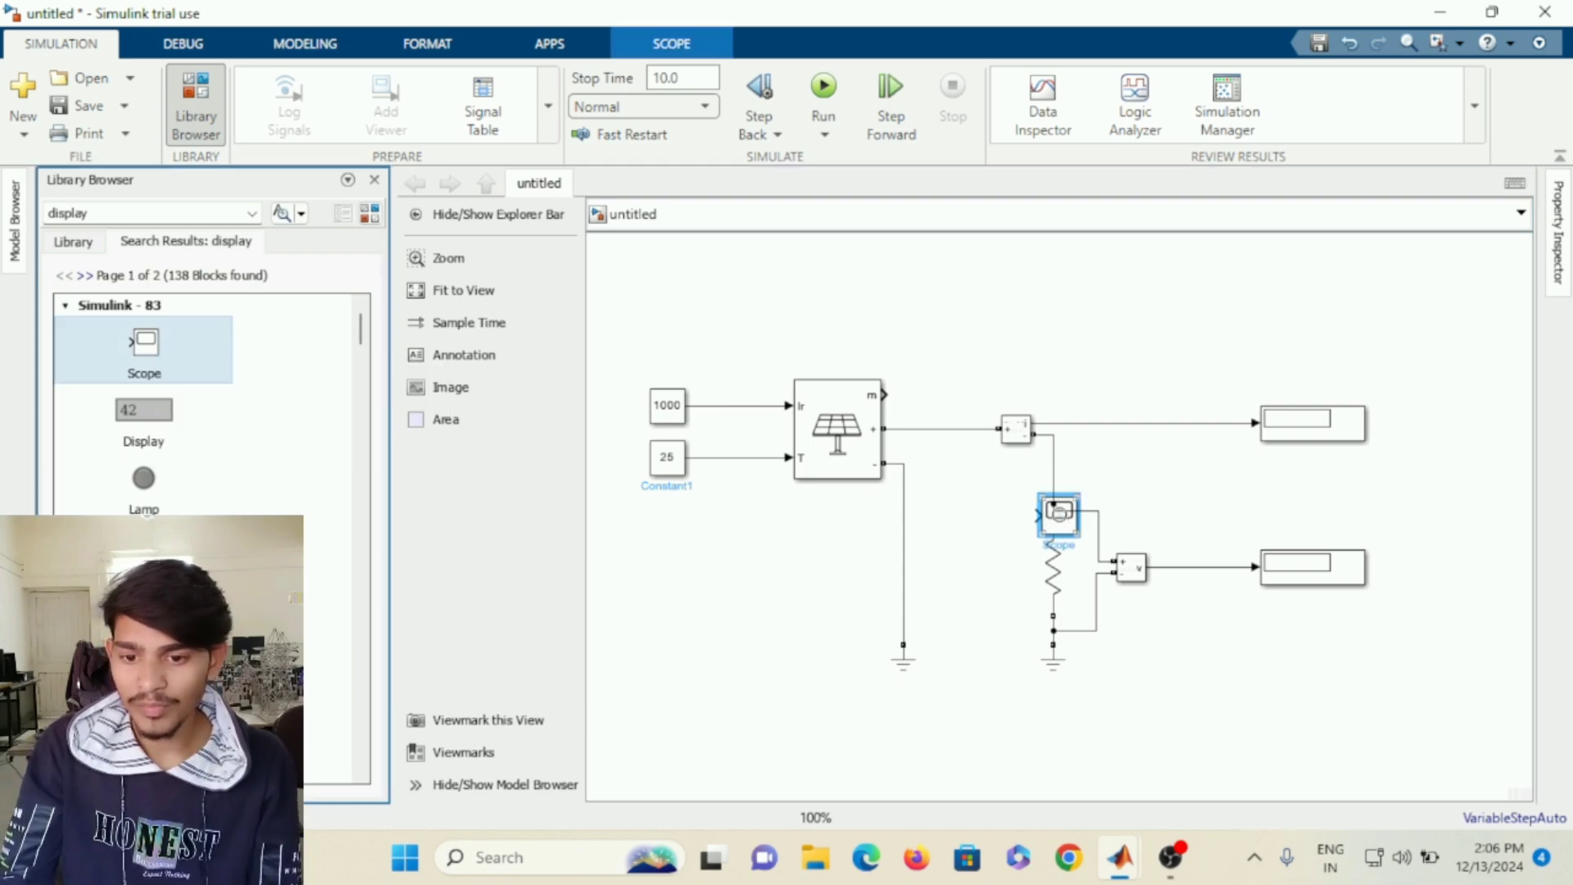
{"action": "mouse_move", "coordinate": [1052, 516]}
{"action": "left_mouse_down"}
{"action": "mouse_move", "coordinate": [1180, 379]}
{"action": "mouse_move", "coordinate": [1079, 439]}
{"action": "mouse_move", "coordinate": [1052, 510]}
{"action": "left_mouse_up"}
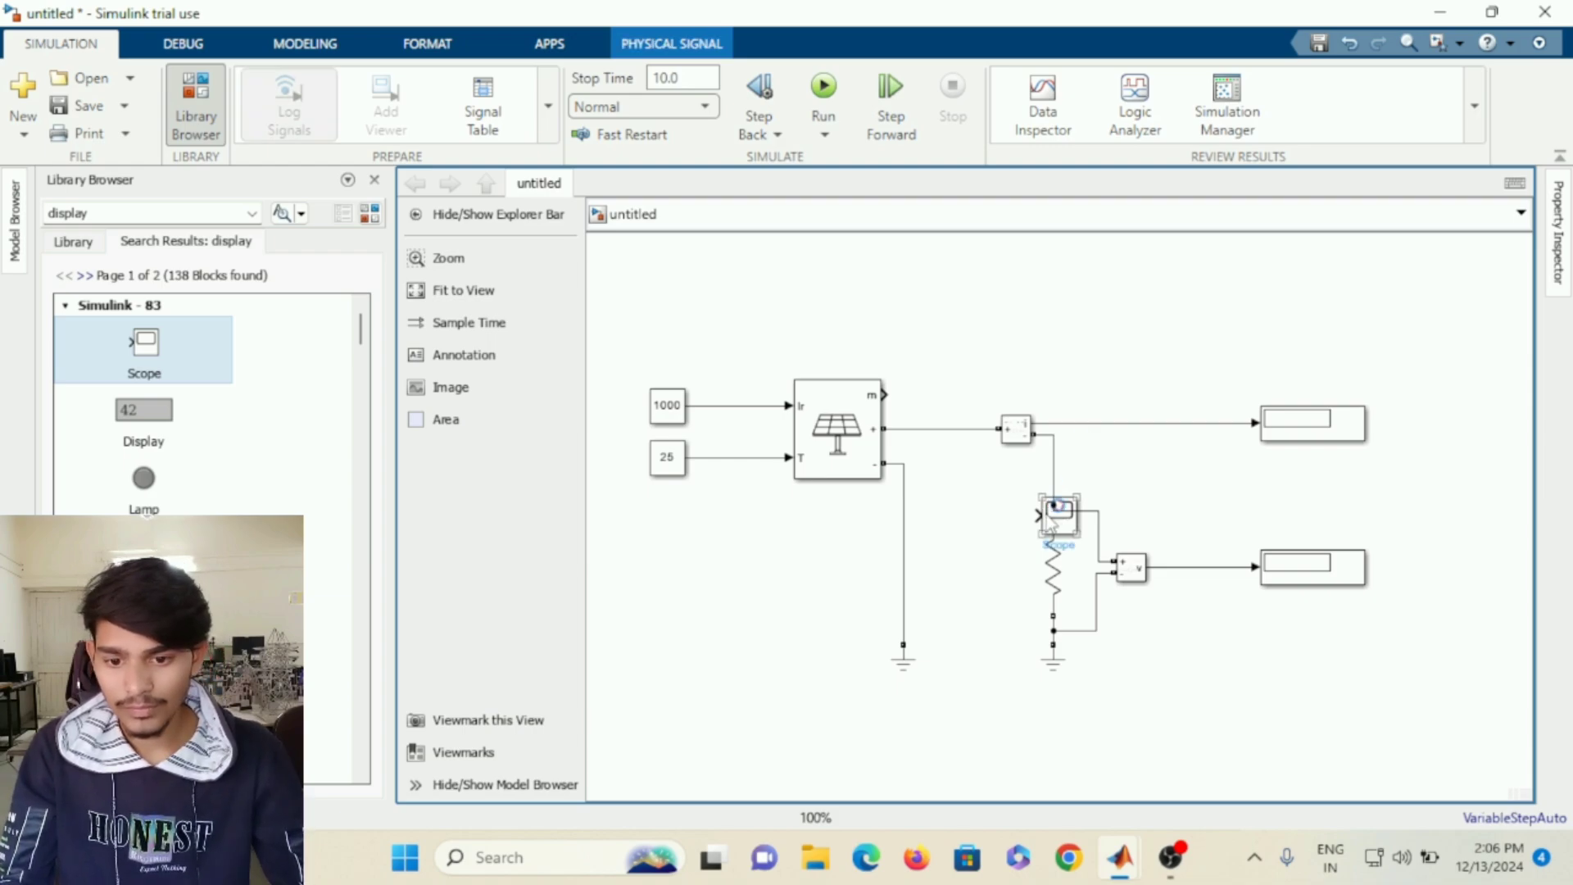
{"action": "left_click", "coordinate": [1126, 568]}
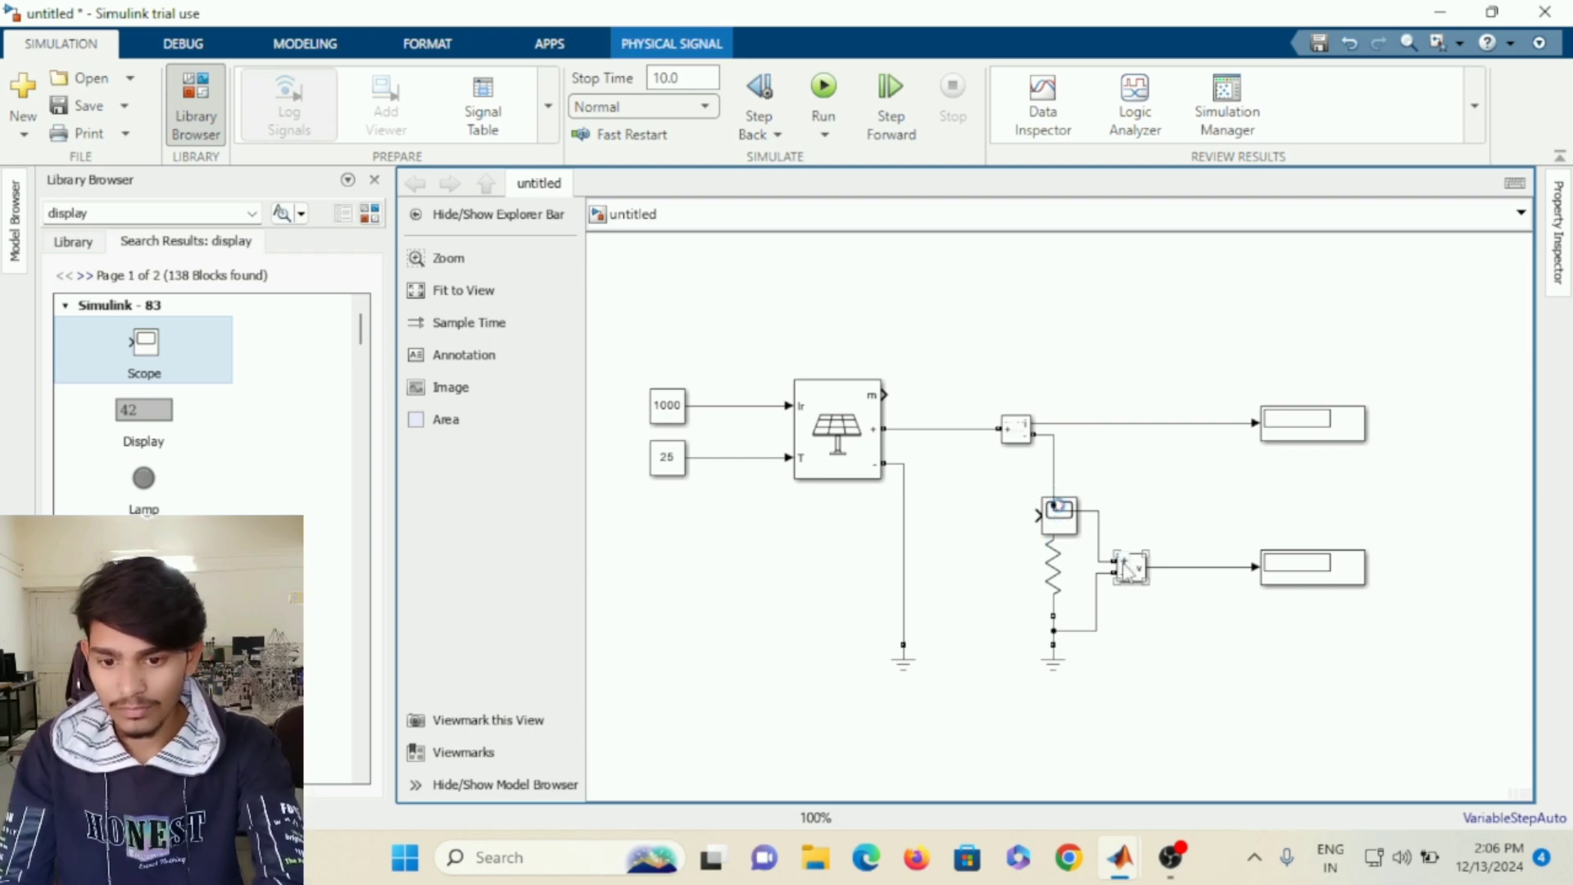
{"action": "left_click", "coordinate": [1061, 524]}
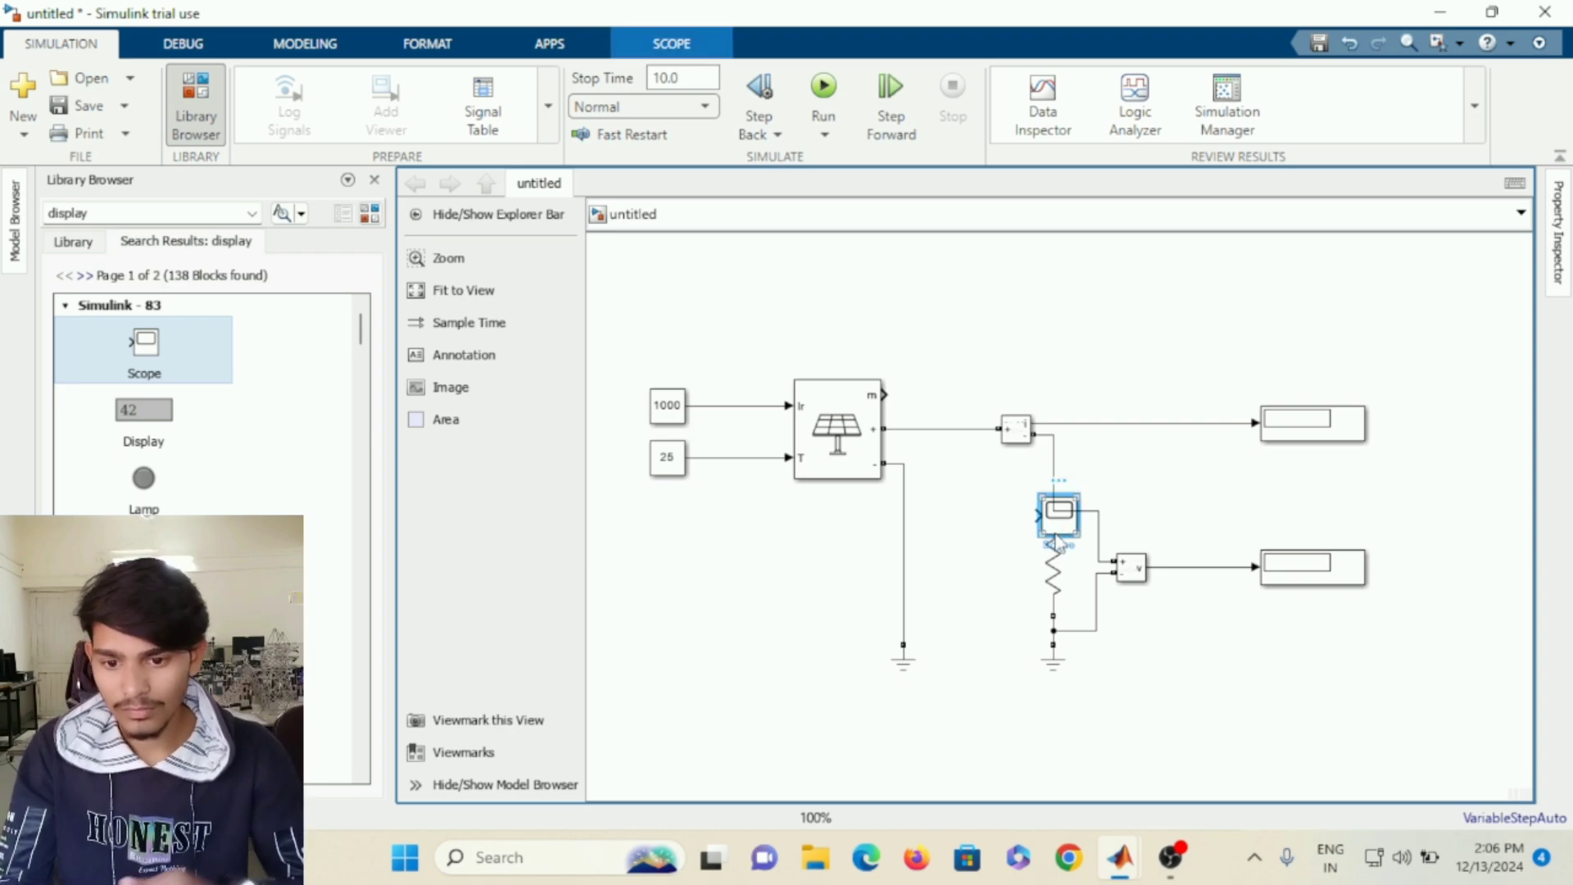
{"action": "left_click_drag", "start_coordinate": [1057, 541], "coordinate": [1256, 343]}
{"action": "left_click_drag", "start_coordinate": [1281, 334], "coordinate": [1304, 337]}
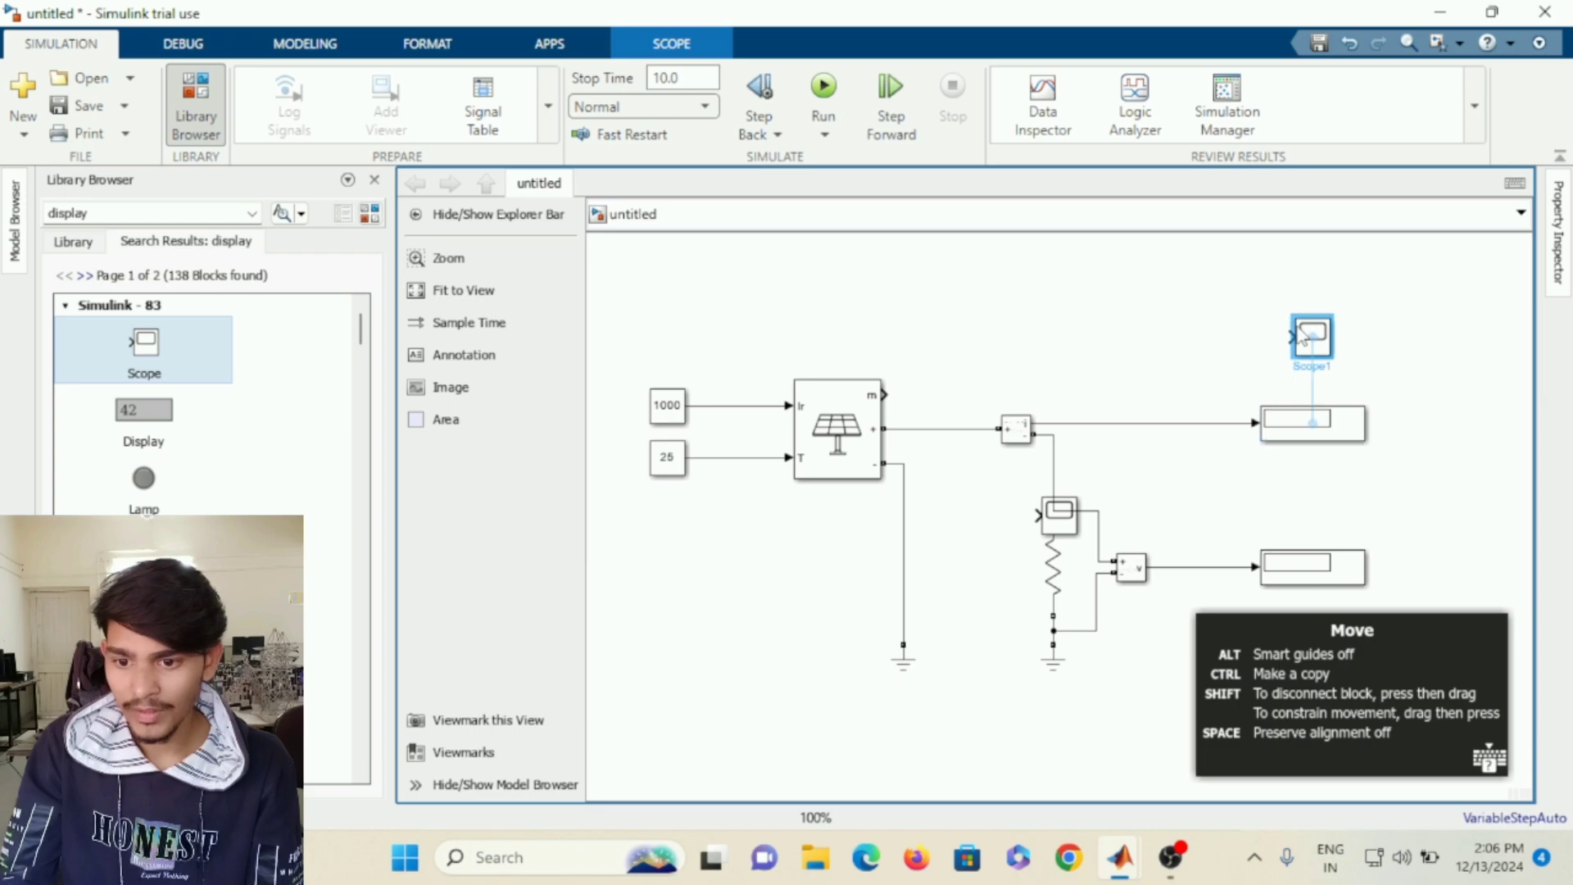
Move the first Scope above the voltage Display and connect the two Scopes to the voltage and current measurement signals.
{"action": "left_click", "coordinate": [1056, 513]}
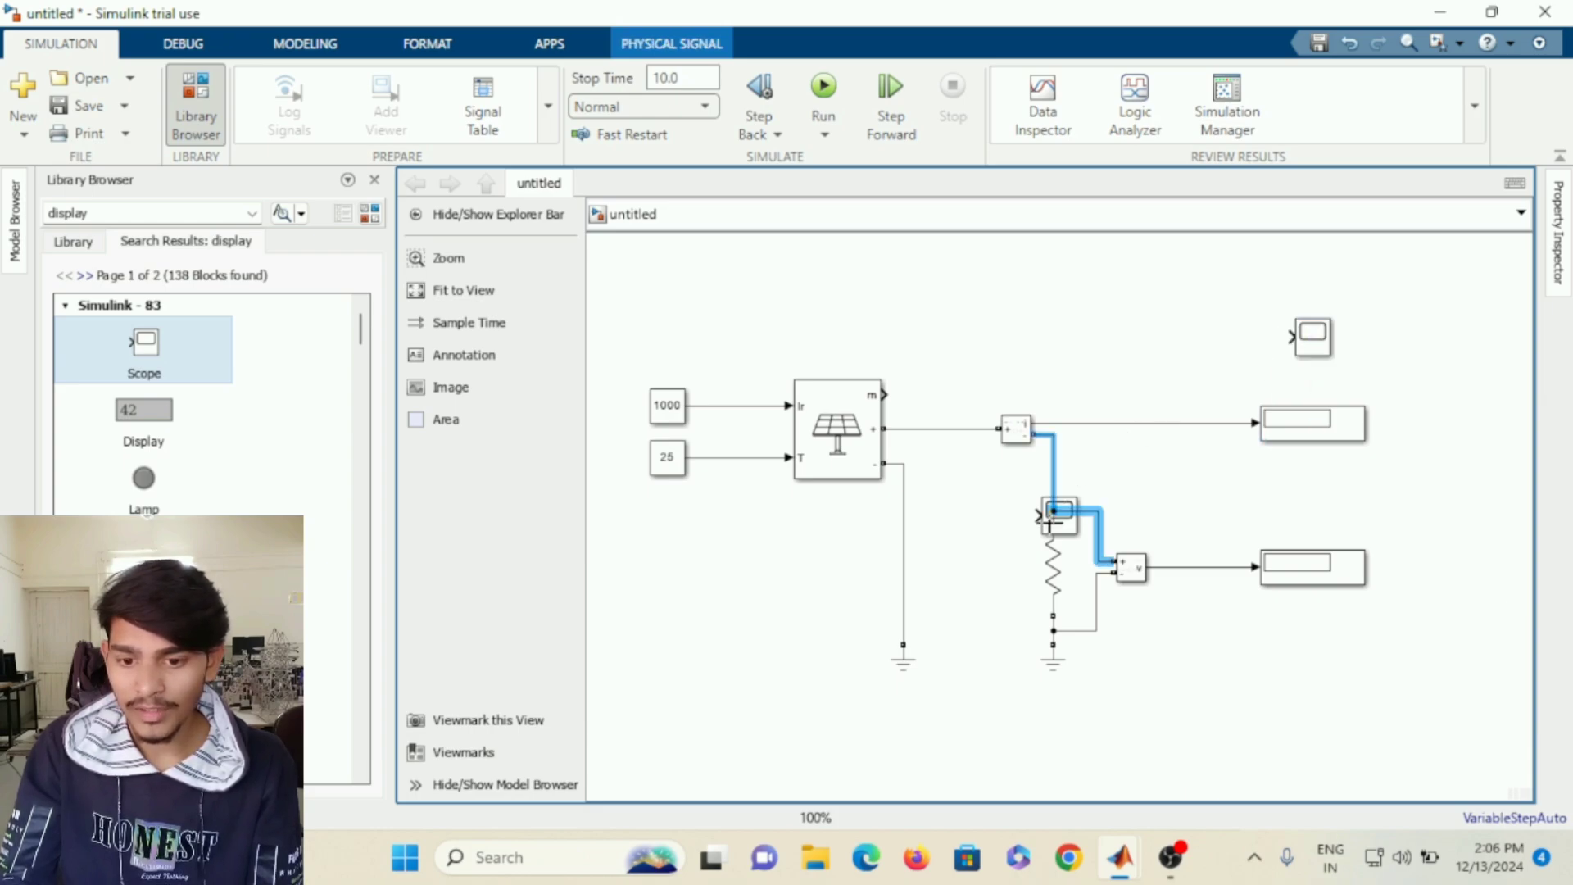
{"action": "mouse_move", "coordinate": [1049, 522]}
{"action": "left_mouse_down"}
{"action": "mouse_move", "coordinate": [1107, 495]}
{"action": "mouse_move", "coordinate": [1317, 529]}
{"action": "mouse_move", "coordinate": [1231, 516]}
{"action": "mouse_move", "coordinate": [1231, 567]}
{"action": "left_mouse_up"}
{"action": "left_click", "coordinate": [1052, 512]}
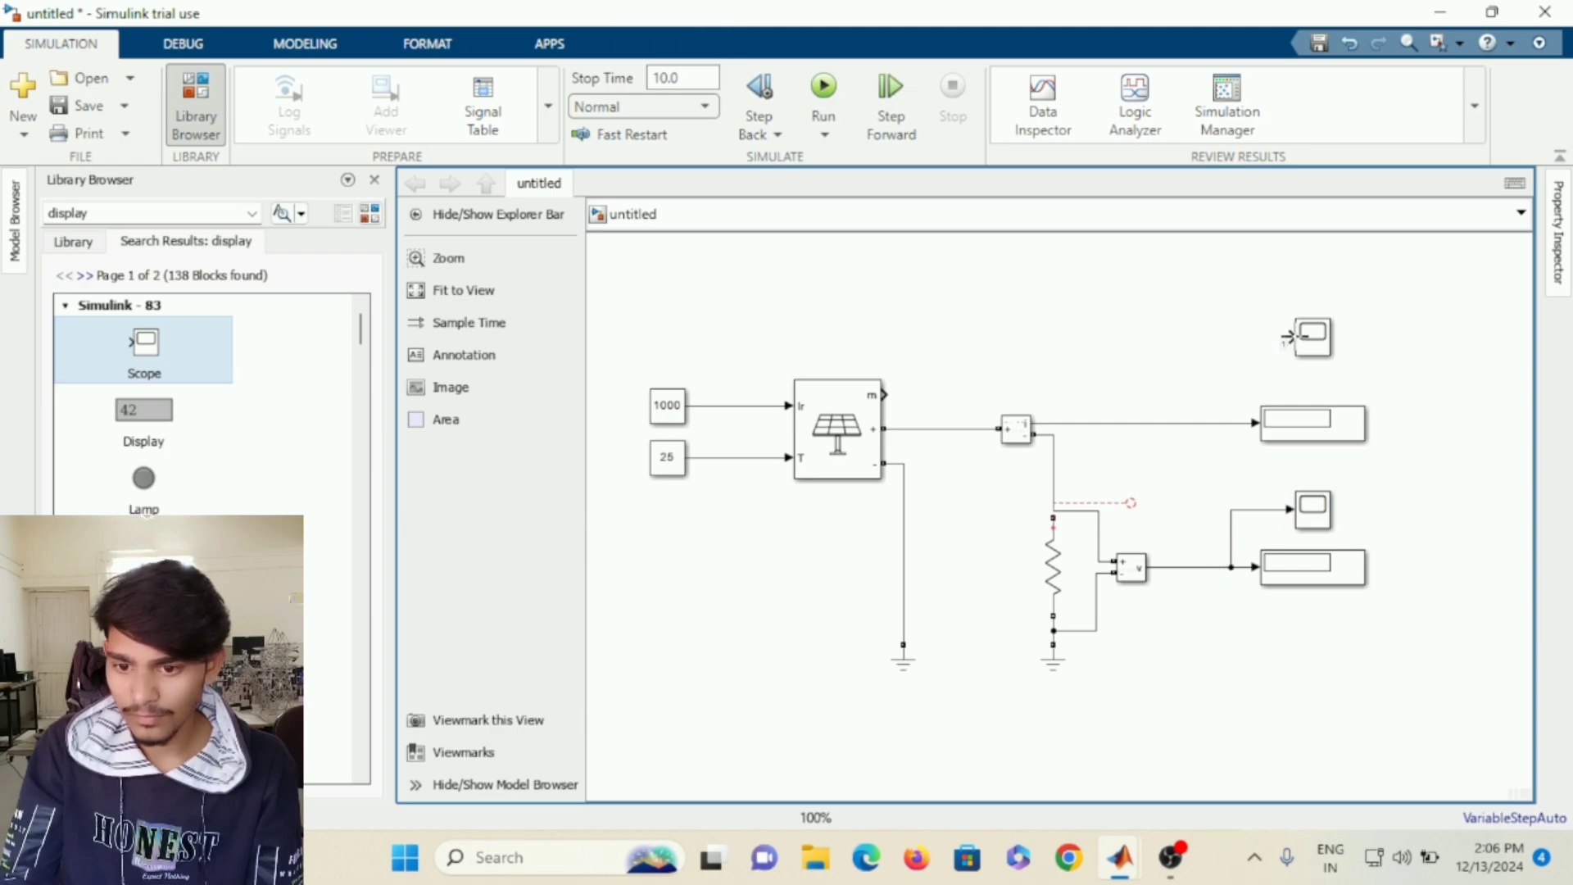
{"action": "left_click_drag", "start_coordinate": [1288, 338], "coordinate": [1209, 423]}
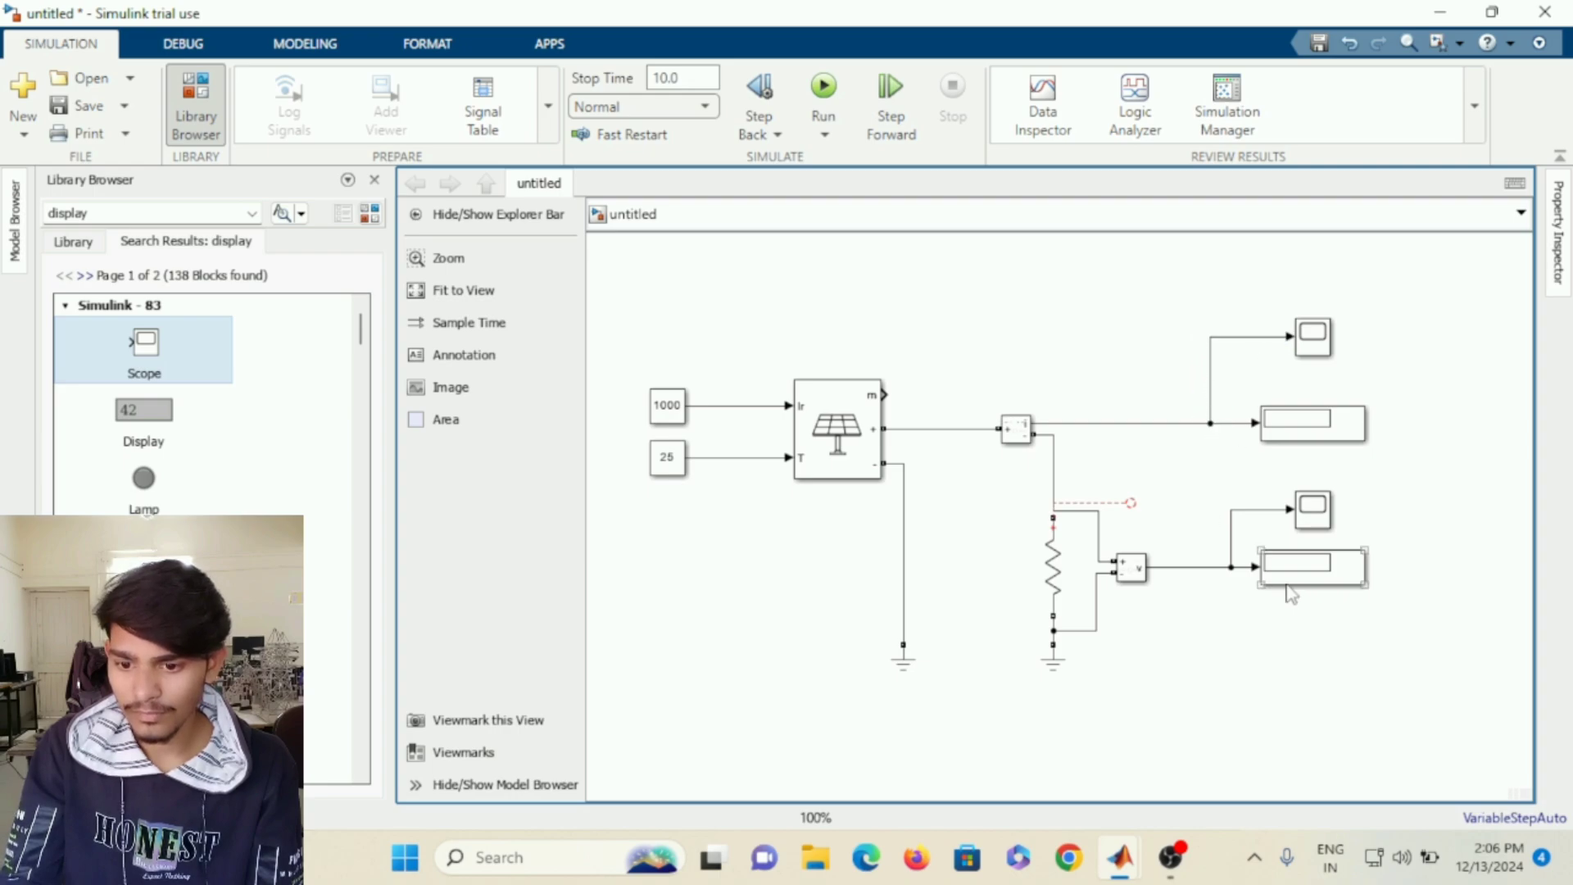
Delete the stray unconnected line near the resistor and reconnect the resistor's upper terminal to the Current Measurement line.
{"action": "left_click", "coordinate": [1319, 577]}
{"action": "left_click", "coordinate": [1196, 585]}
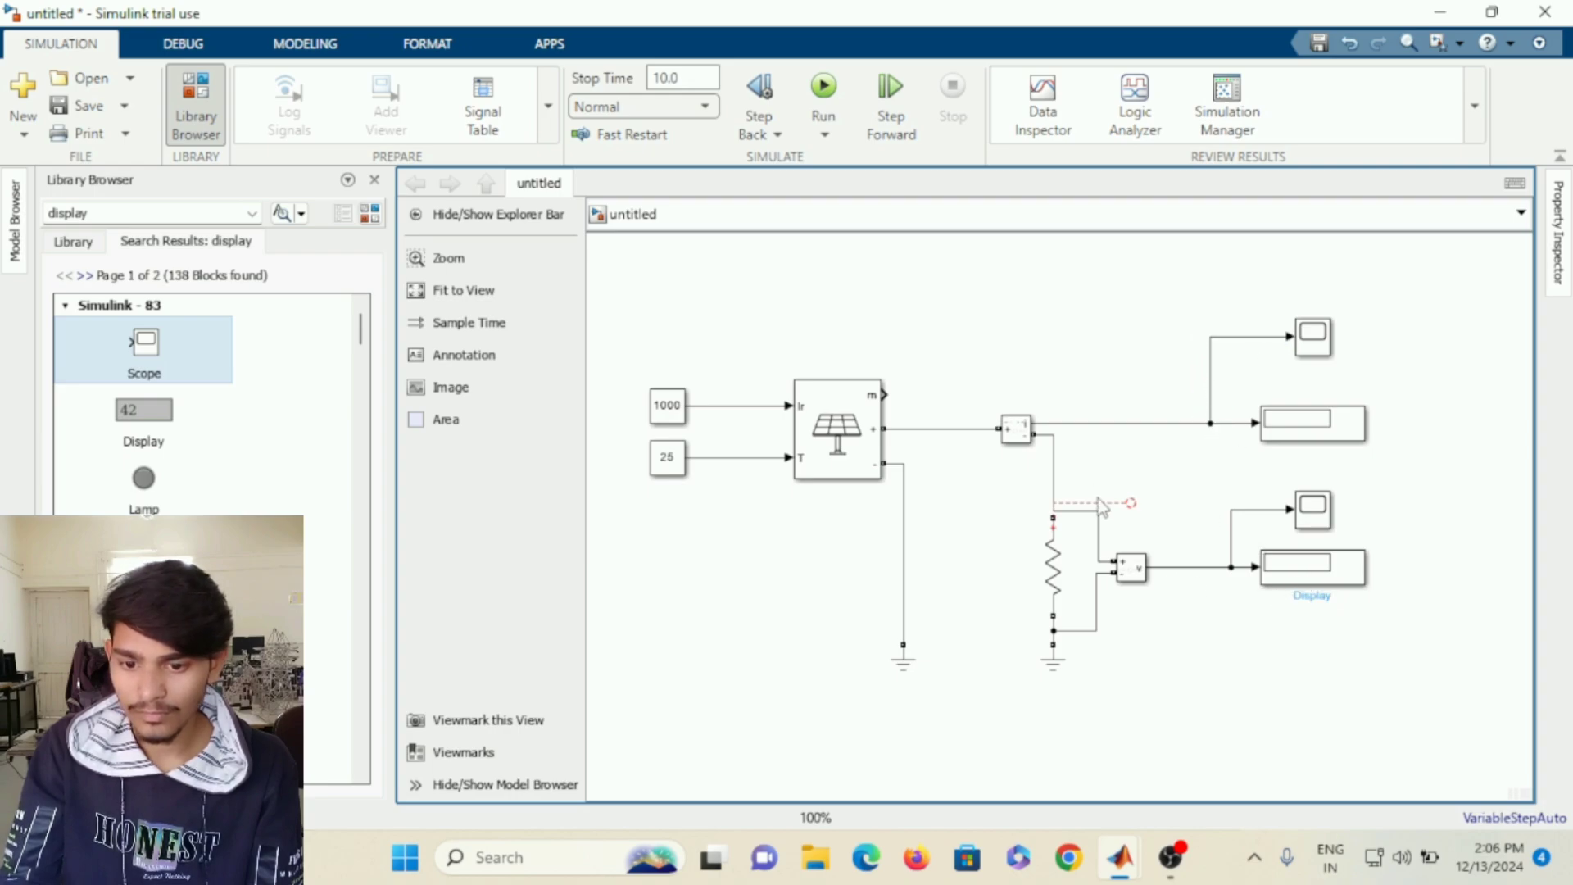
{"action": "left_click_drag", "start_coordinate": [1102, 506], "coordinate": [1131, 502]}
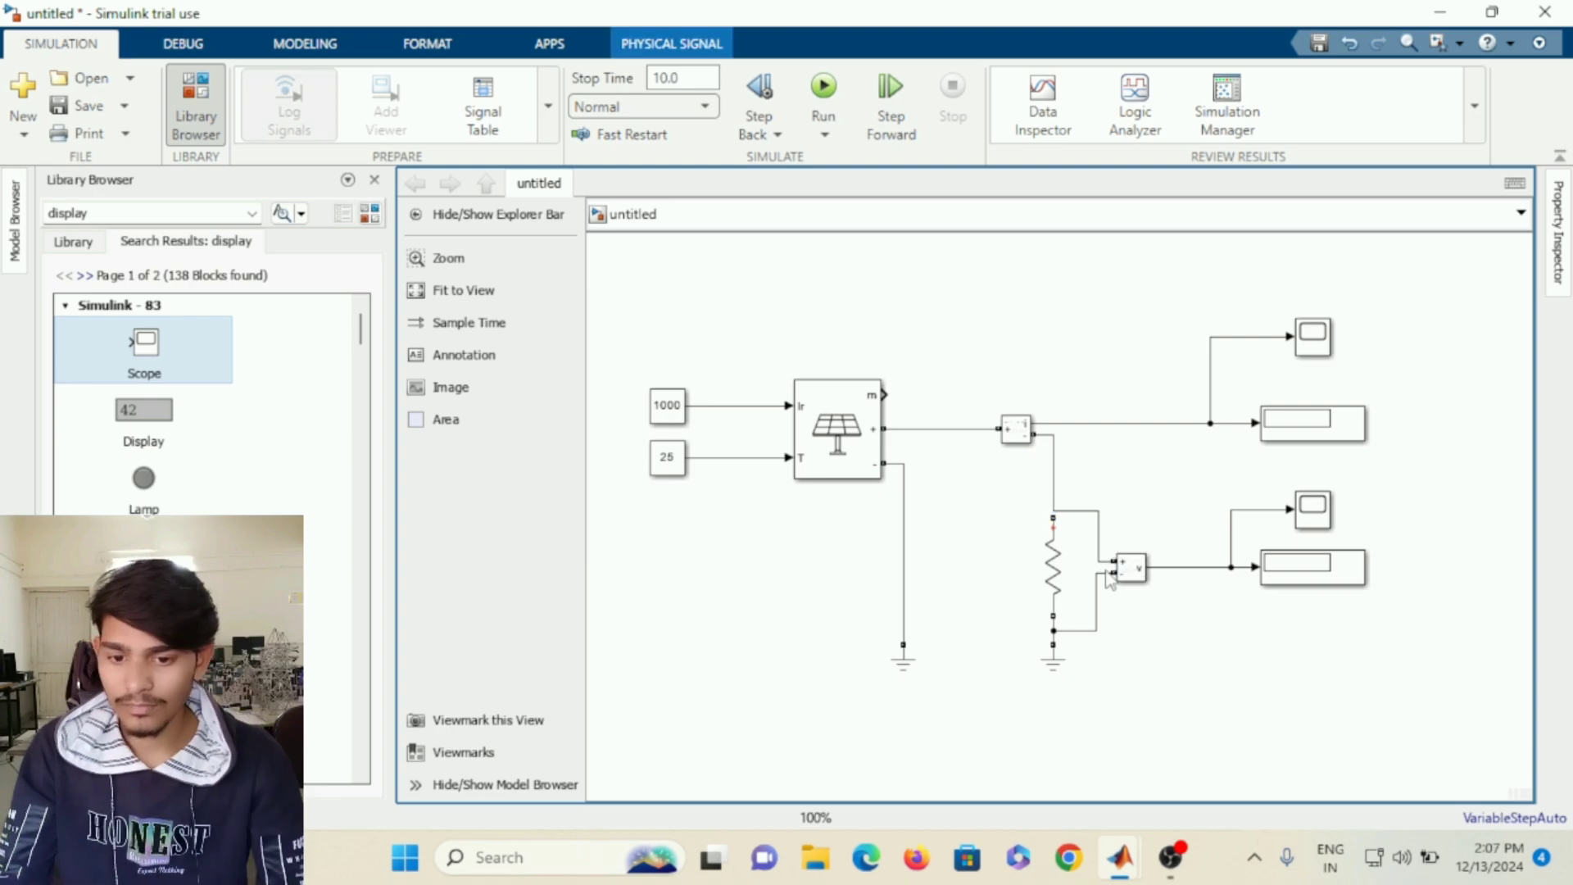
{"action": "left_click", "coordinate": [1053, 567]}
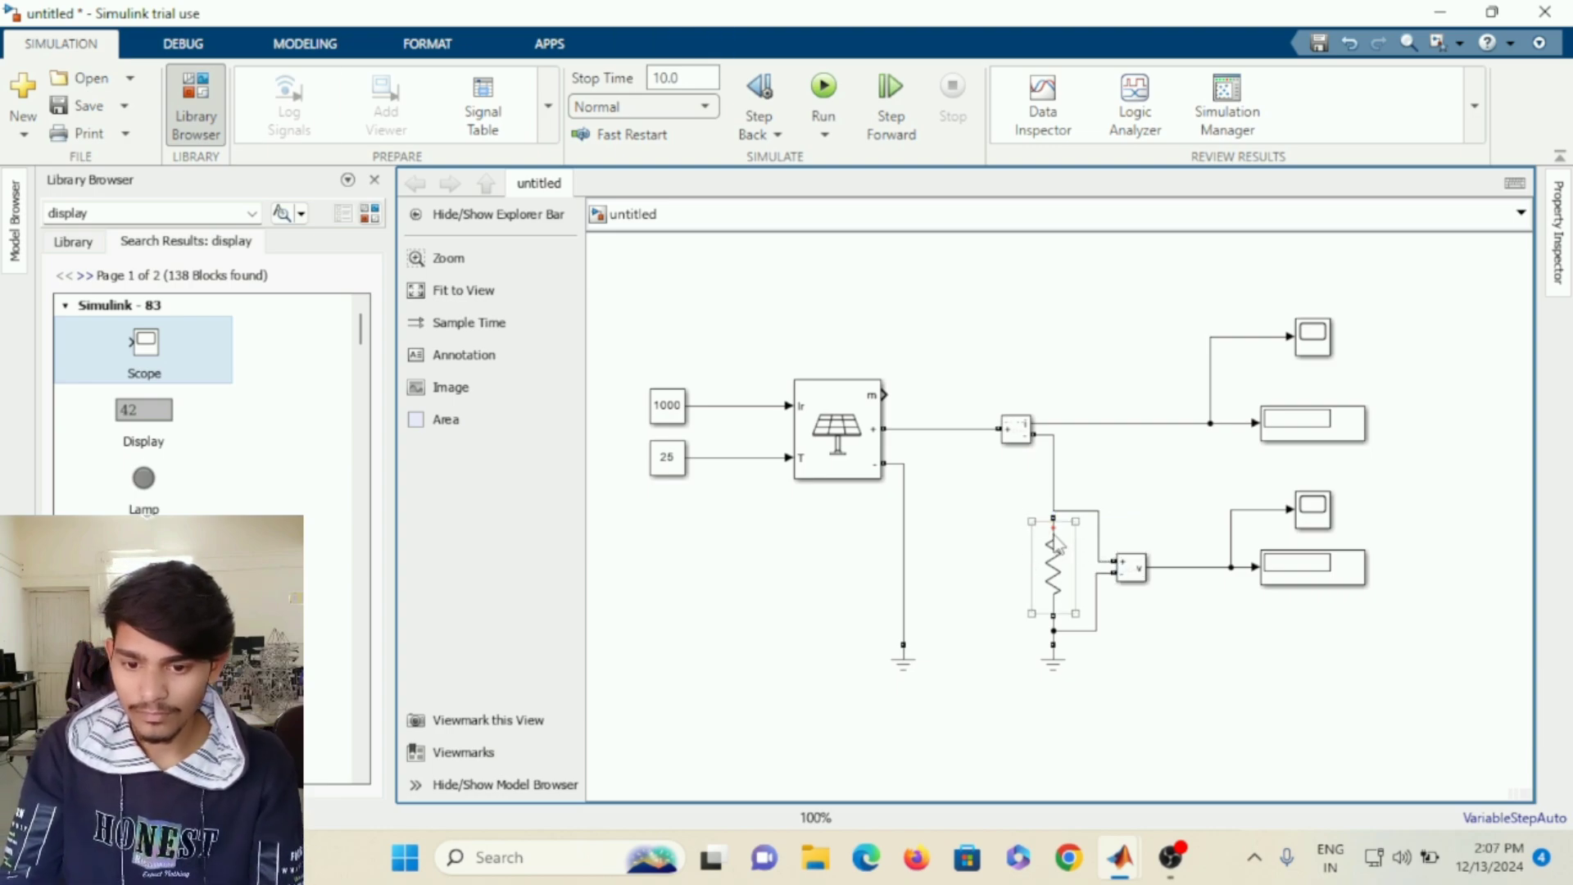
{"action": "left_click_drag", "start_coordinate": [1049, 518], "coordinate": [1047, 507]}
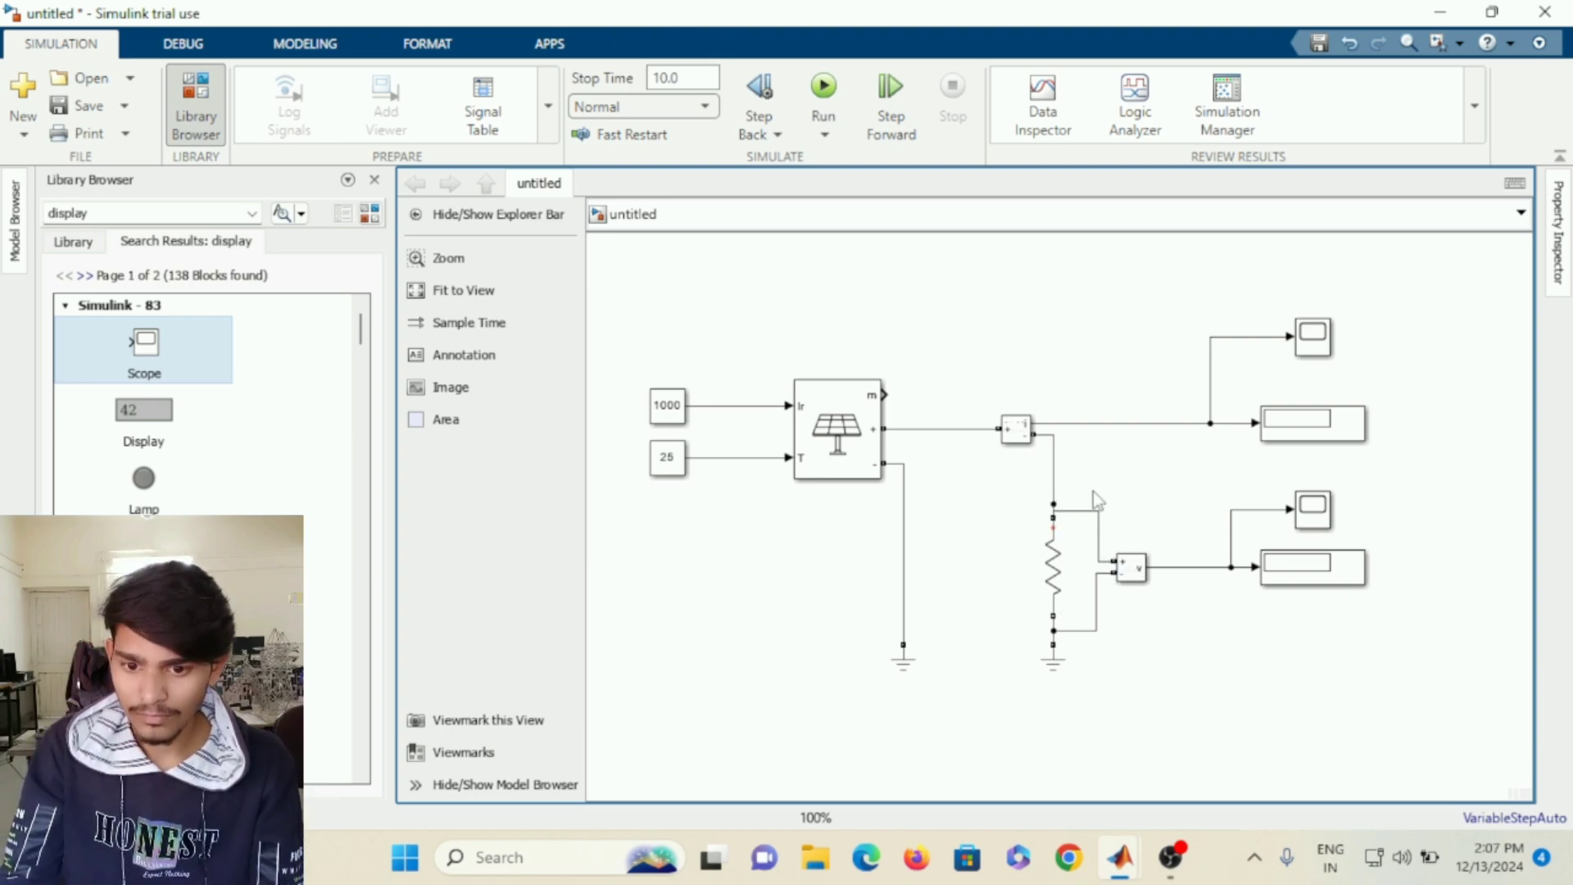
{"action": "left_click", "coordinate": [1072, 538]}
{"action": "left_click", "coordinate": [1149, 497]}
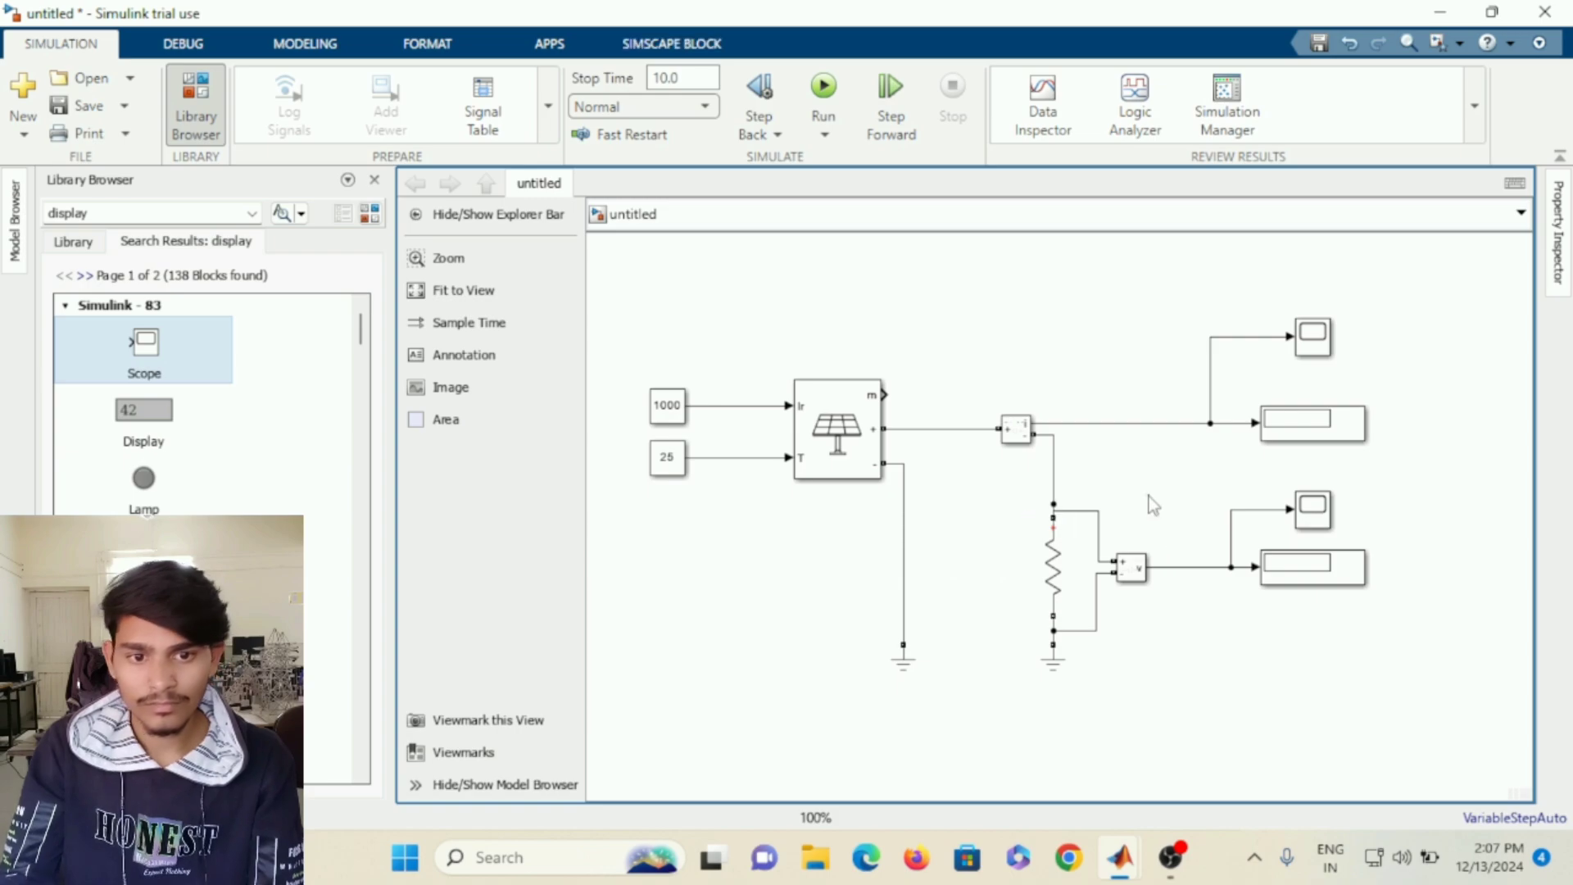
Rename the Display block on the voltage measurement signal as "Display 1".
{"action": "left_click", "coordinate": [1292, 573]}
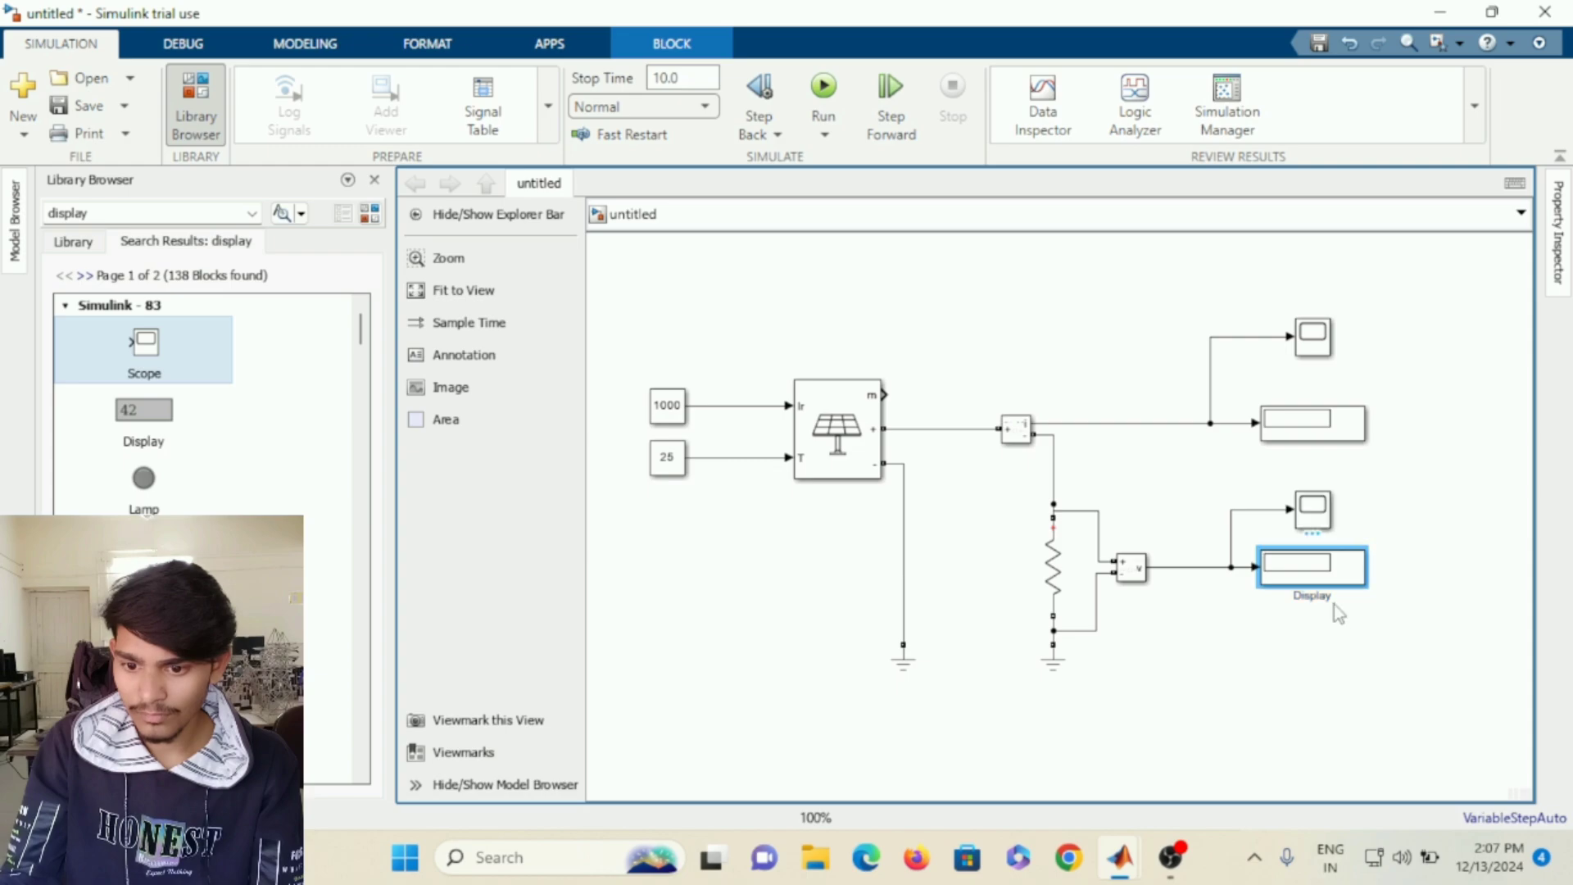
{"action": "left_click", "coordinate": [1329, 597]}
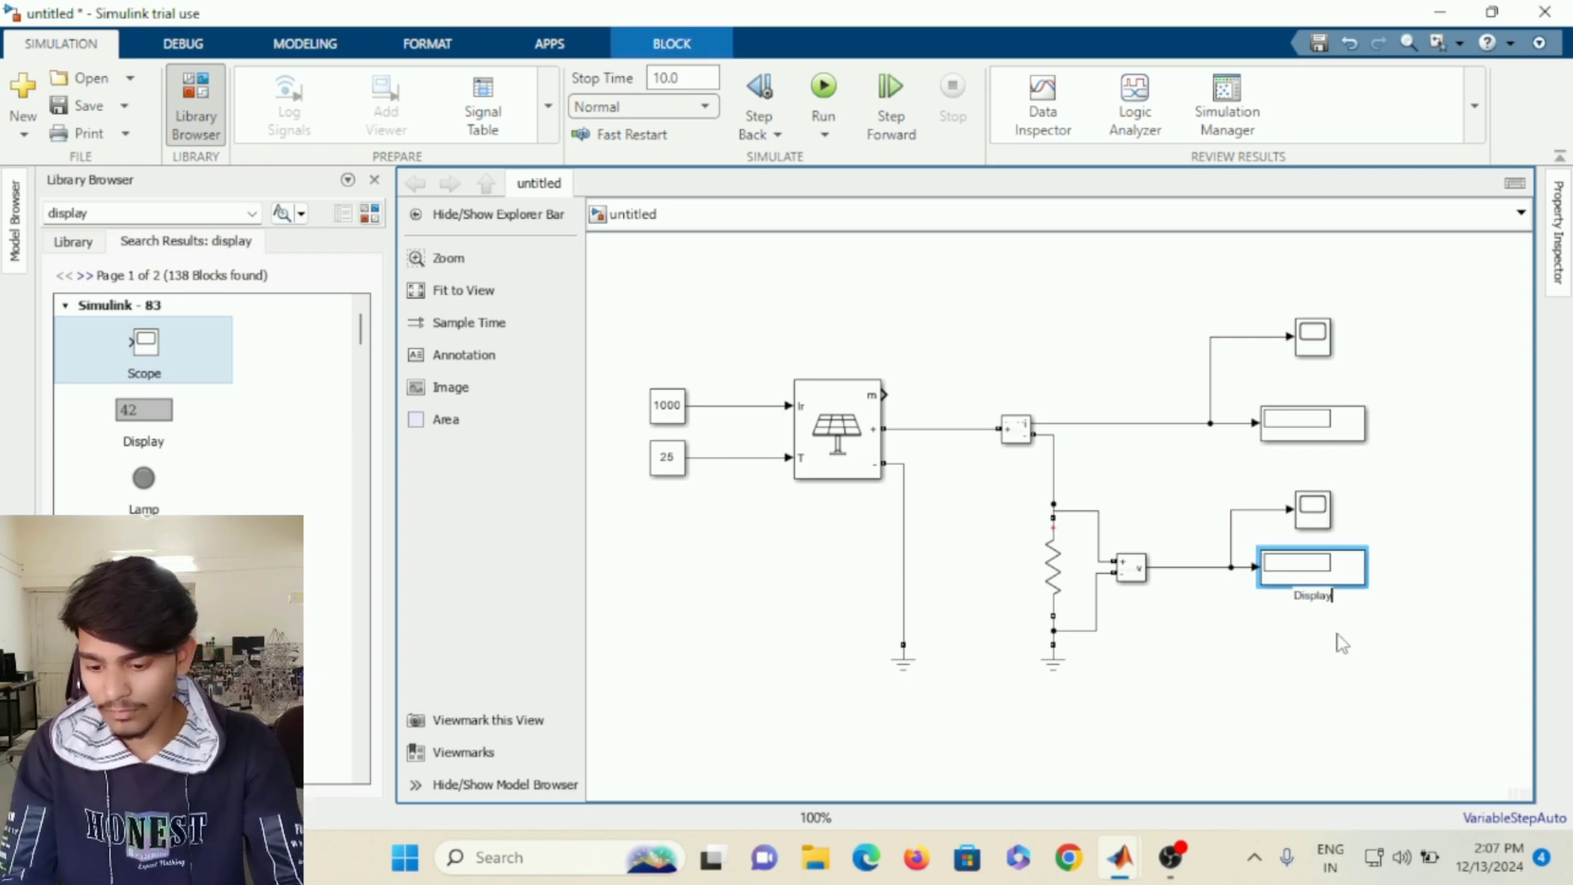
{"action": "type", "text": "1"}
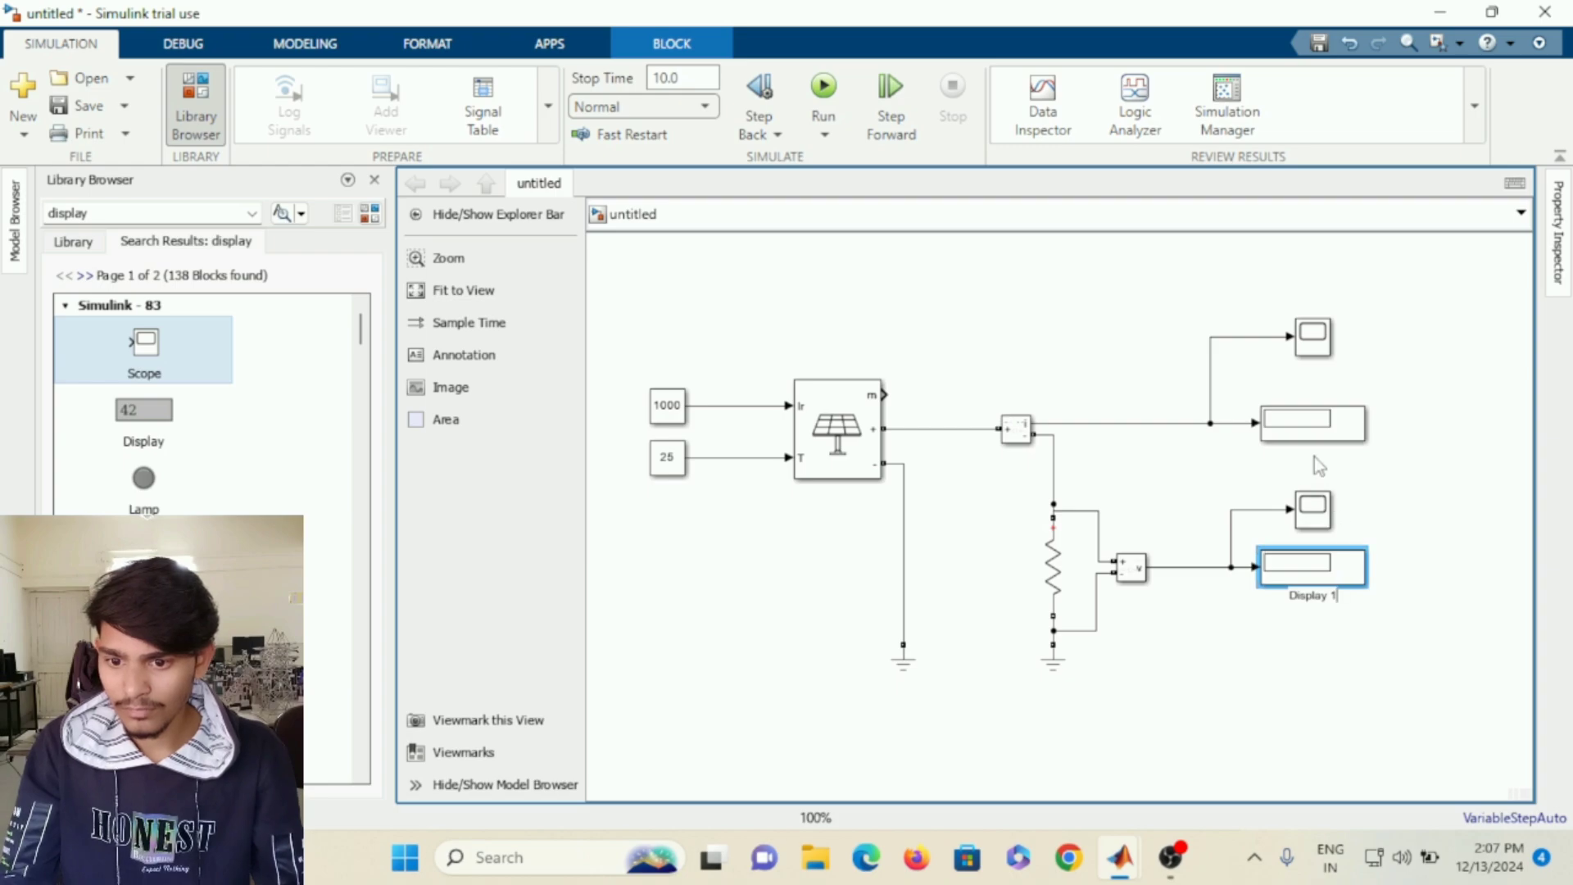
Rename the Display block on the current measurement signal as "Display2".
{"action": "left_click", "coordinate": [1317, 454]}
{"action": "left_click", "coordinate": [1322, 453]}
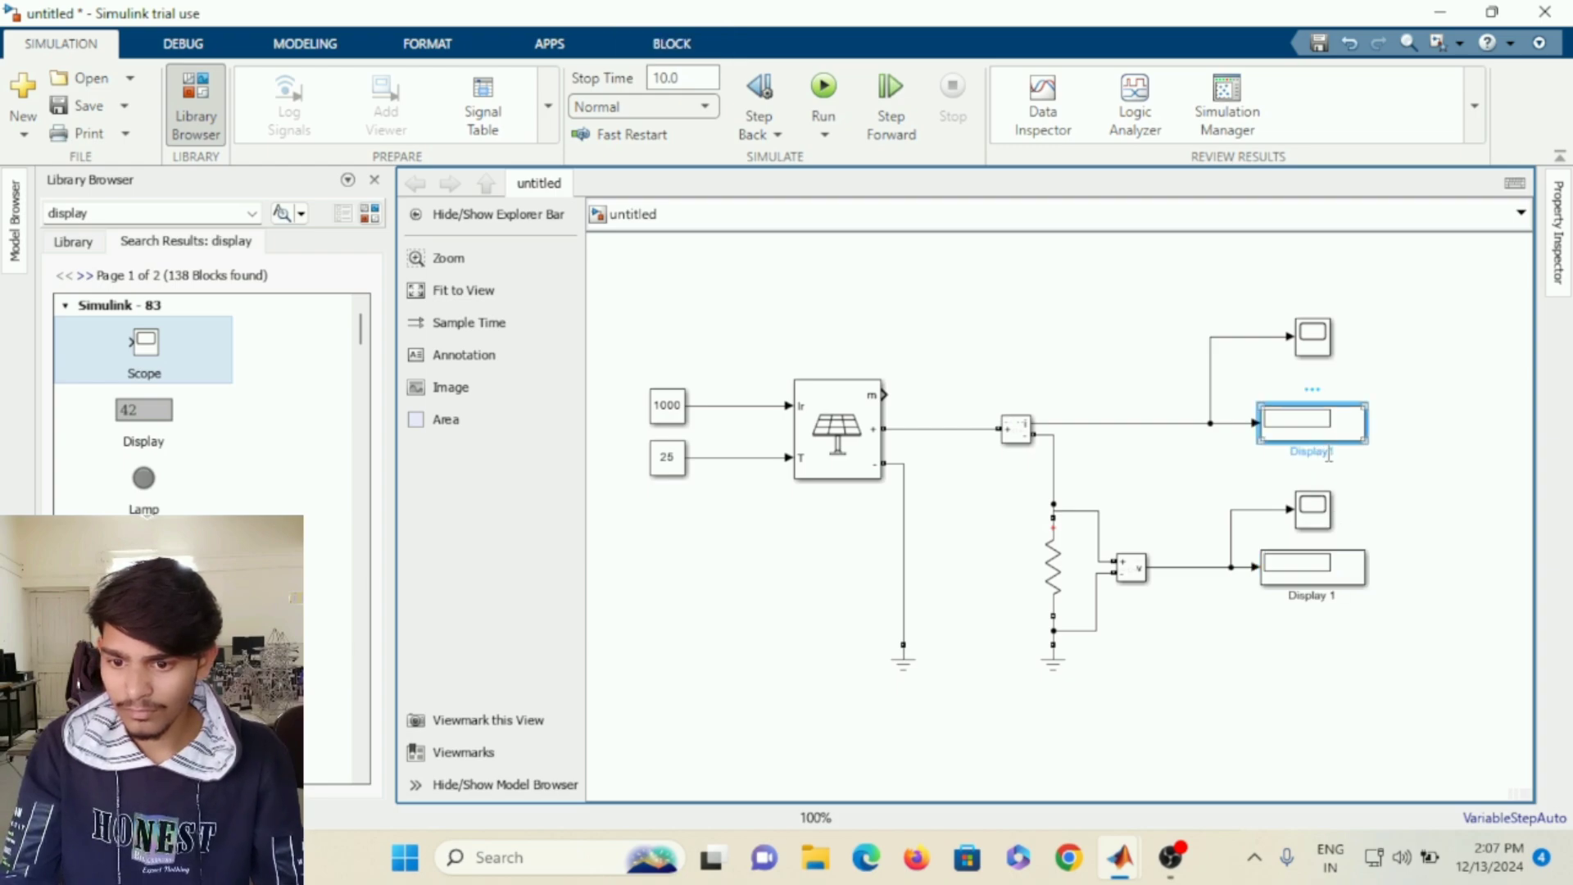
{"action": "left_click", "coordinate": [1346, 455]}
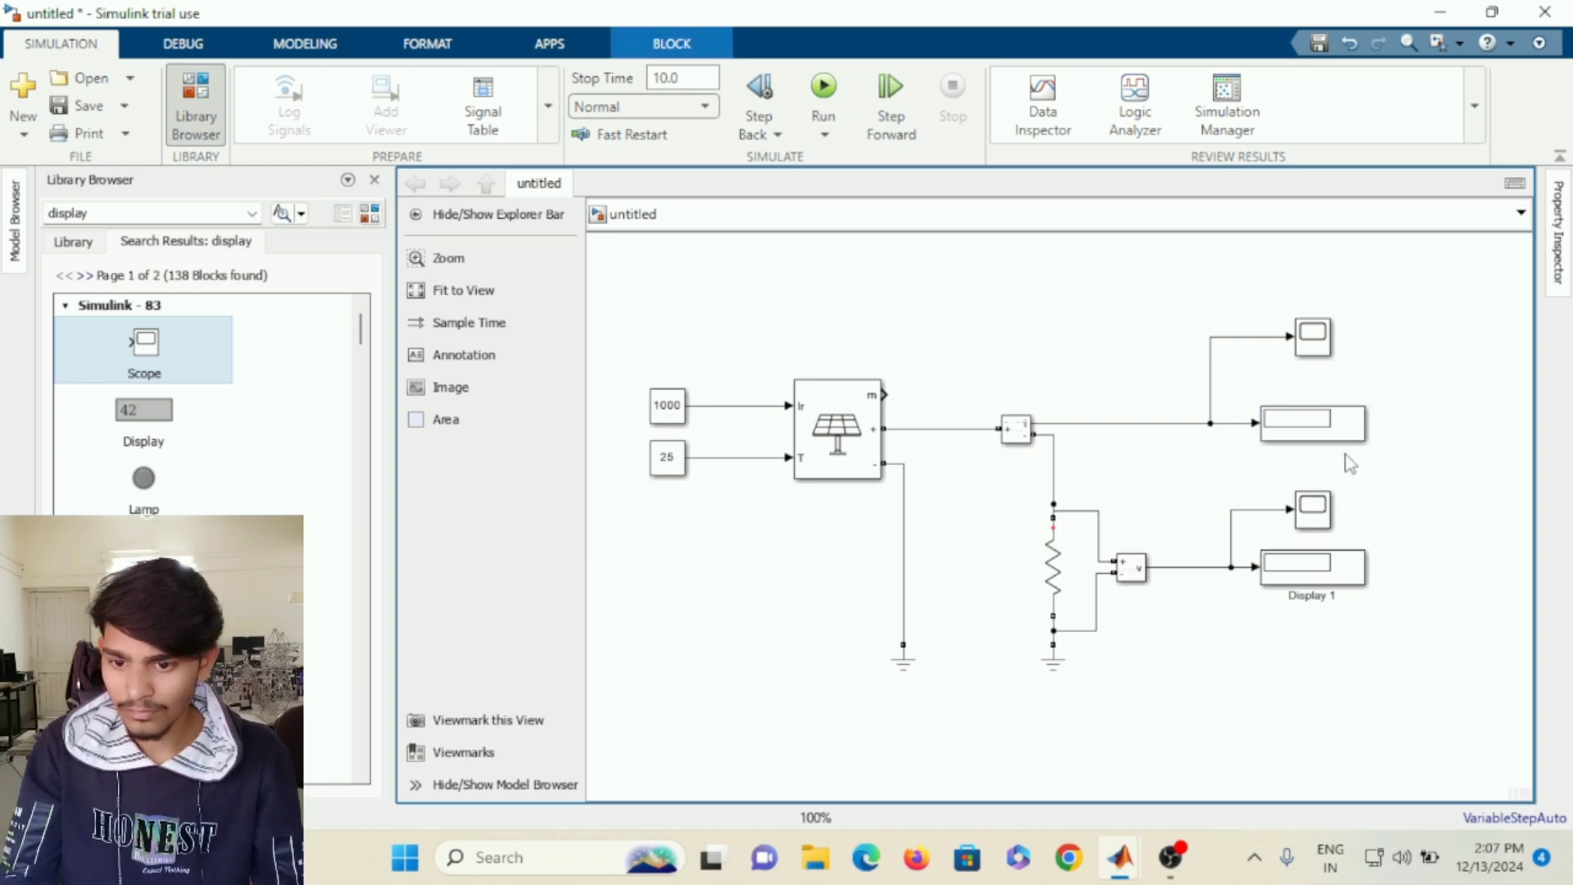
{"action": "left_click", "coordinate": [1292, 414]}
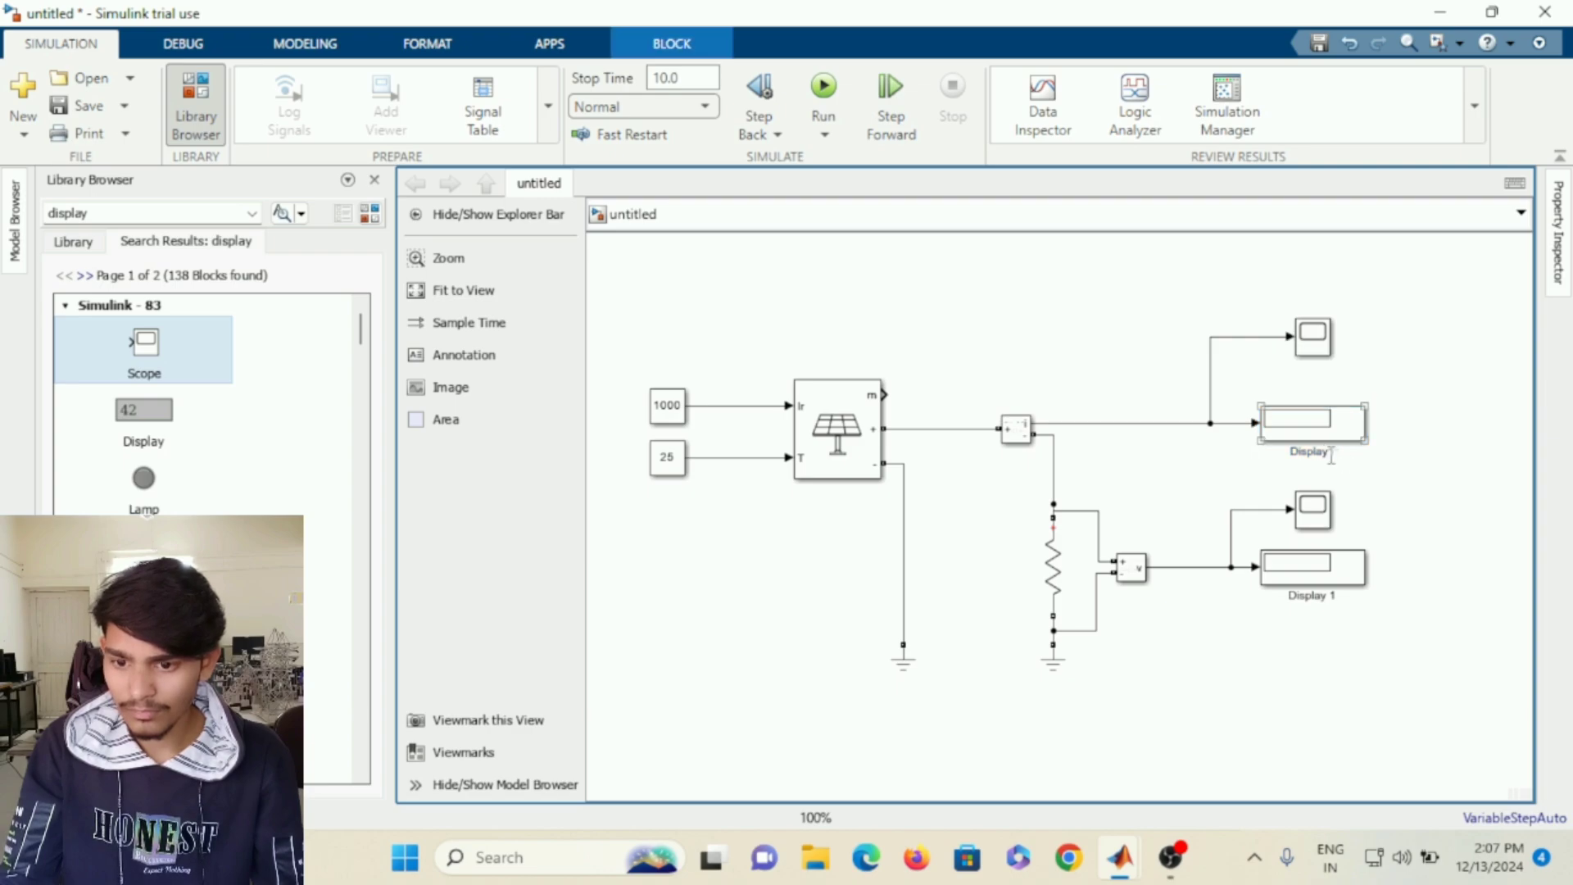
{"action": "left_click", "coordinate": [1335, 453]}
{"action": "left_click", "coordinate": [1393, 509]}
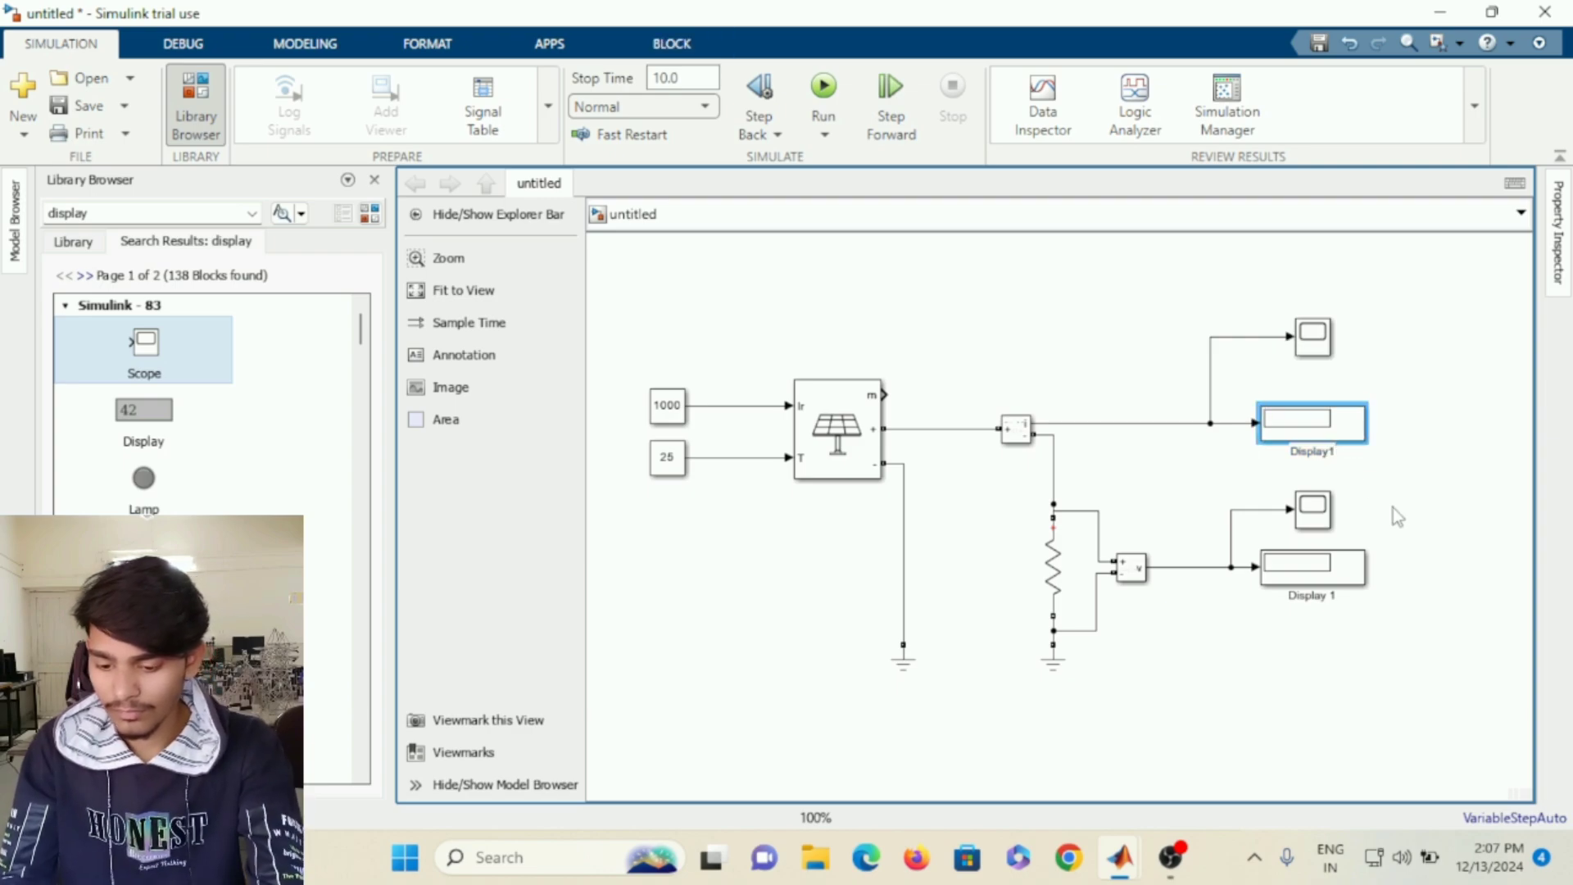
{"action": "key", "text": "BackSpace"}
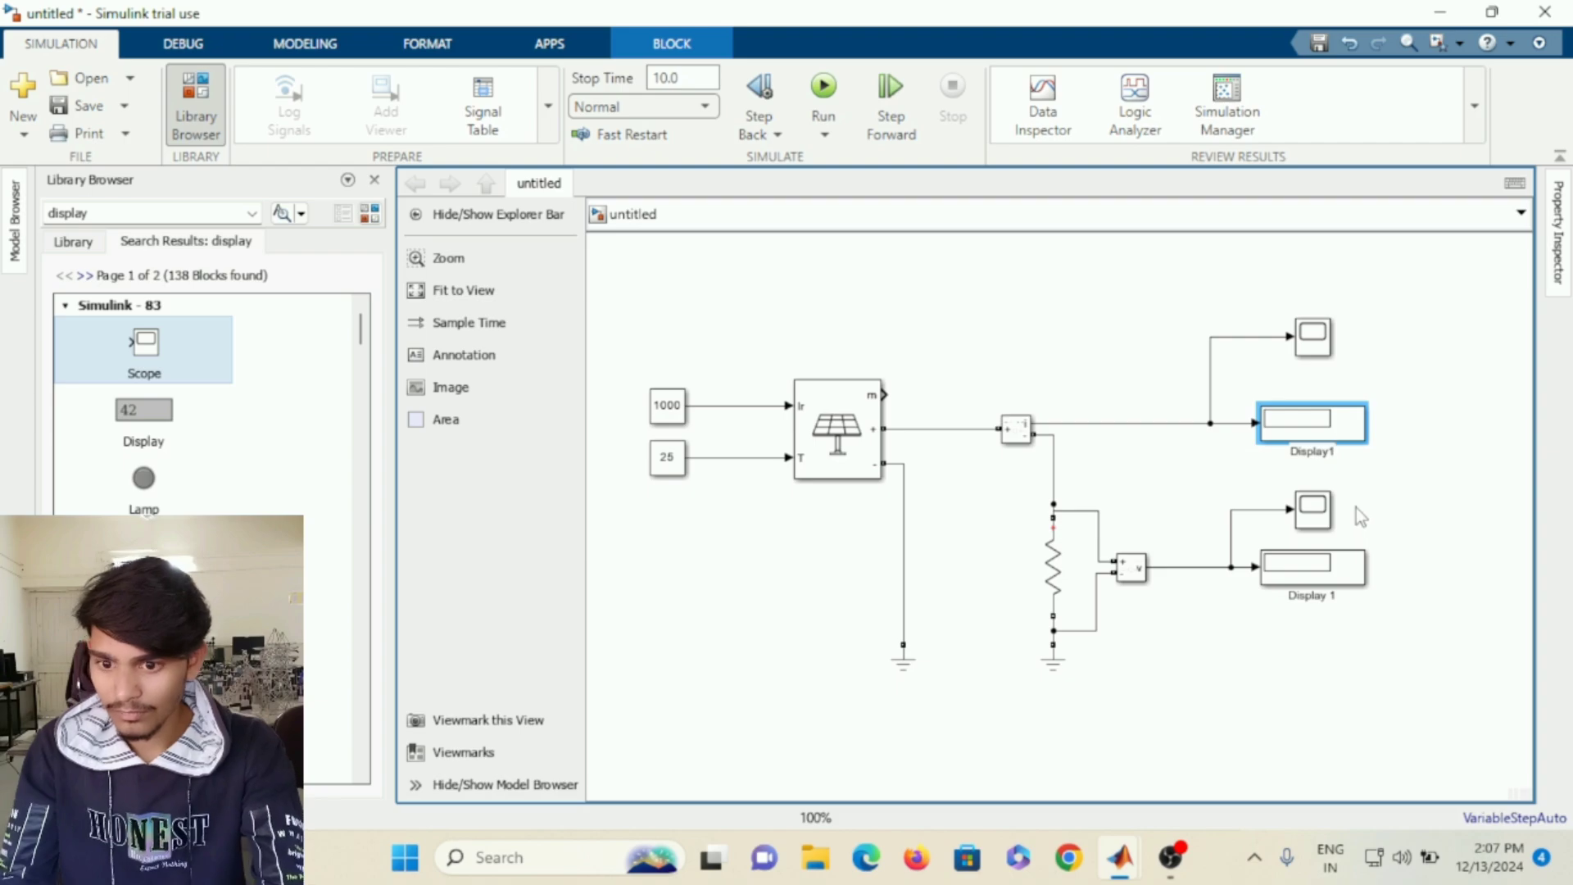
{"action": "type", "text": "2"}
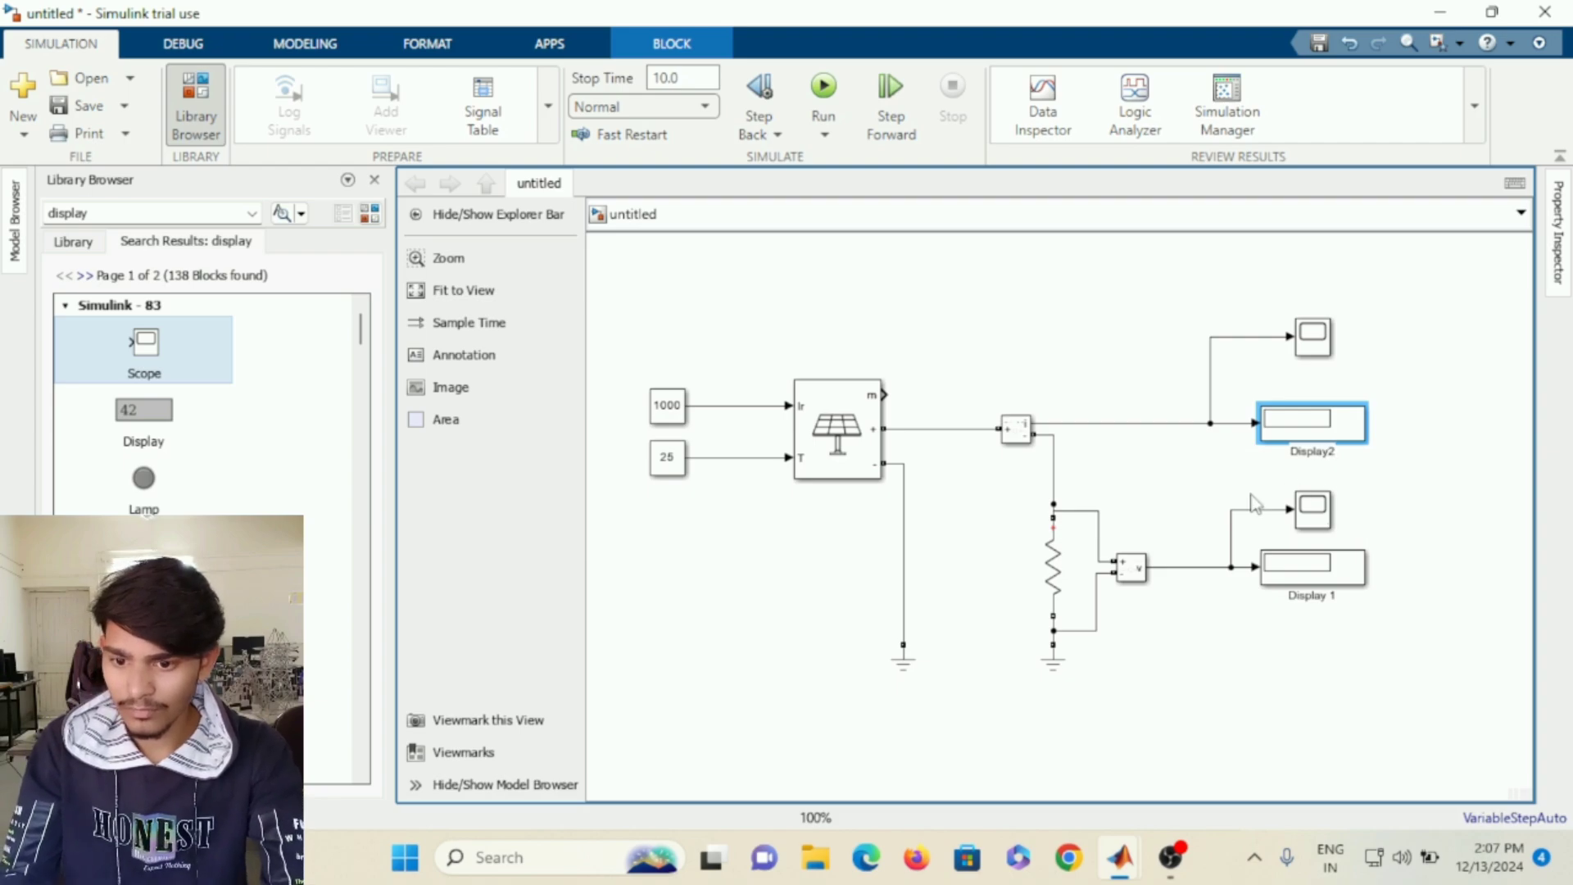
Try to rename the Scope on the voltage measurement signal as "Scope1".
{"action": "left_click", "coordinate": [1317, 514]}
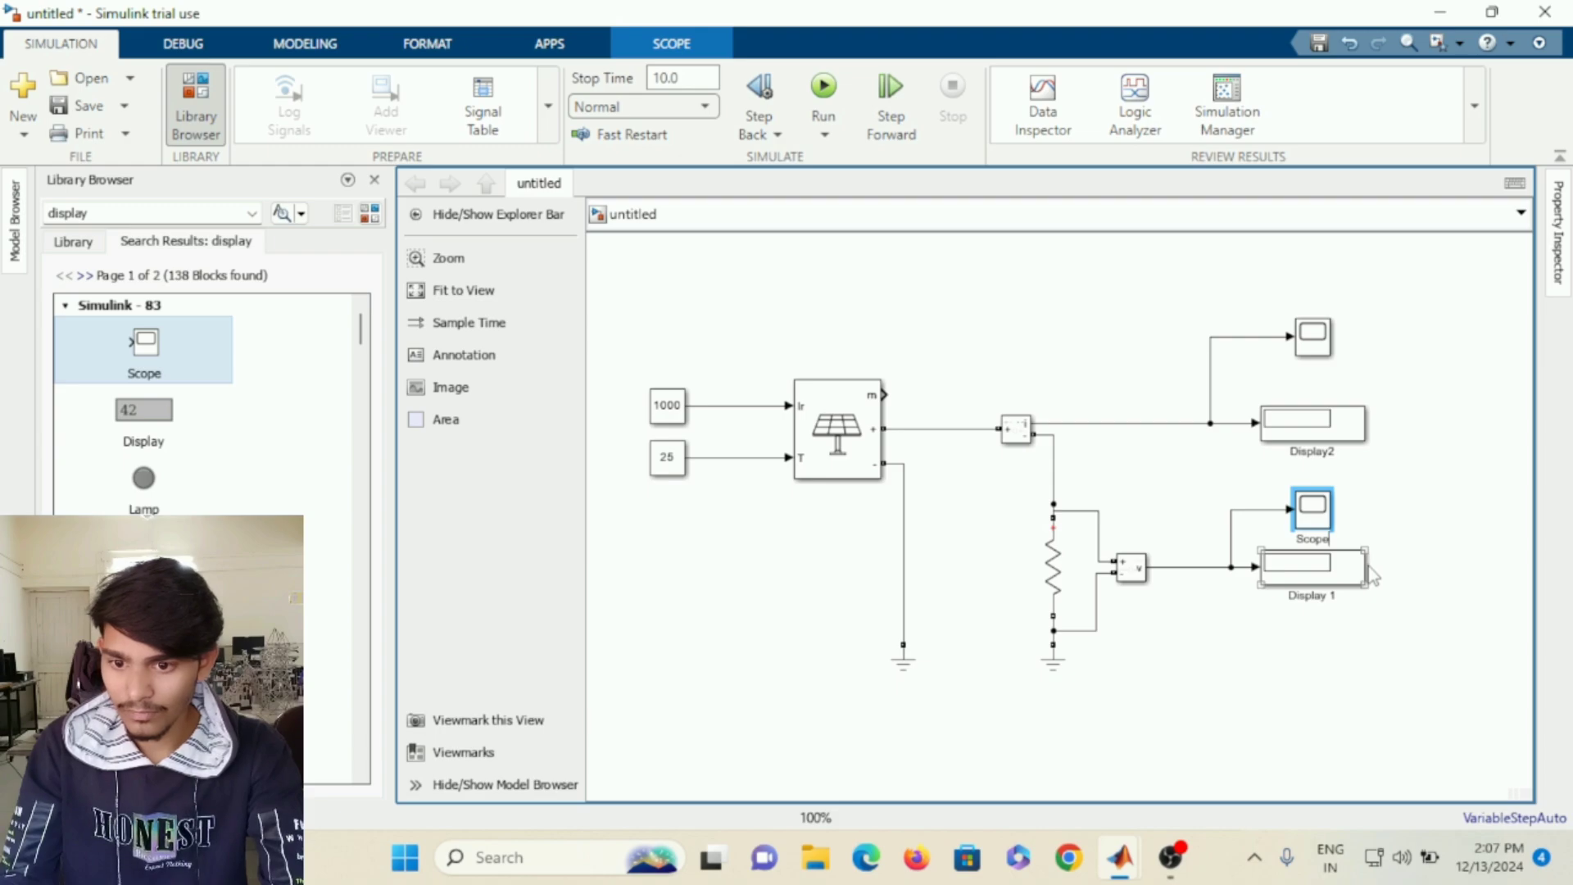
{"action": "left_click", "coordinate": [1311, 348]}
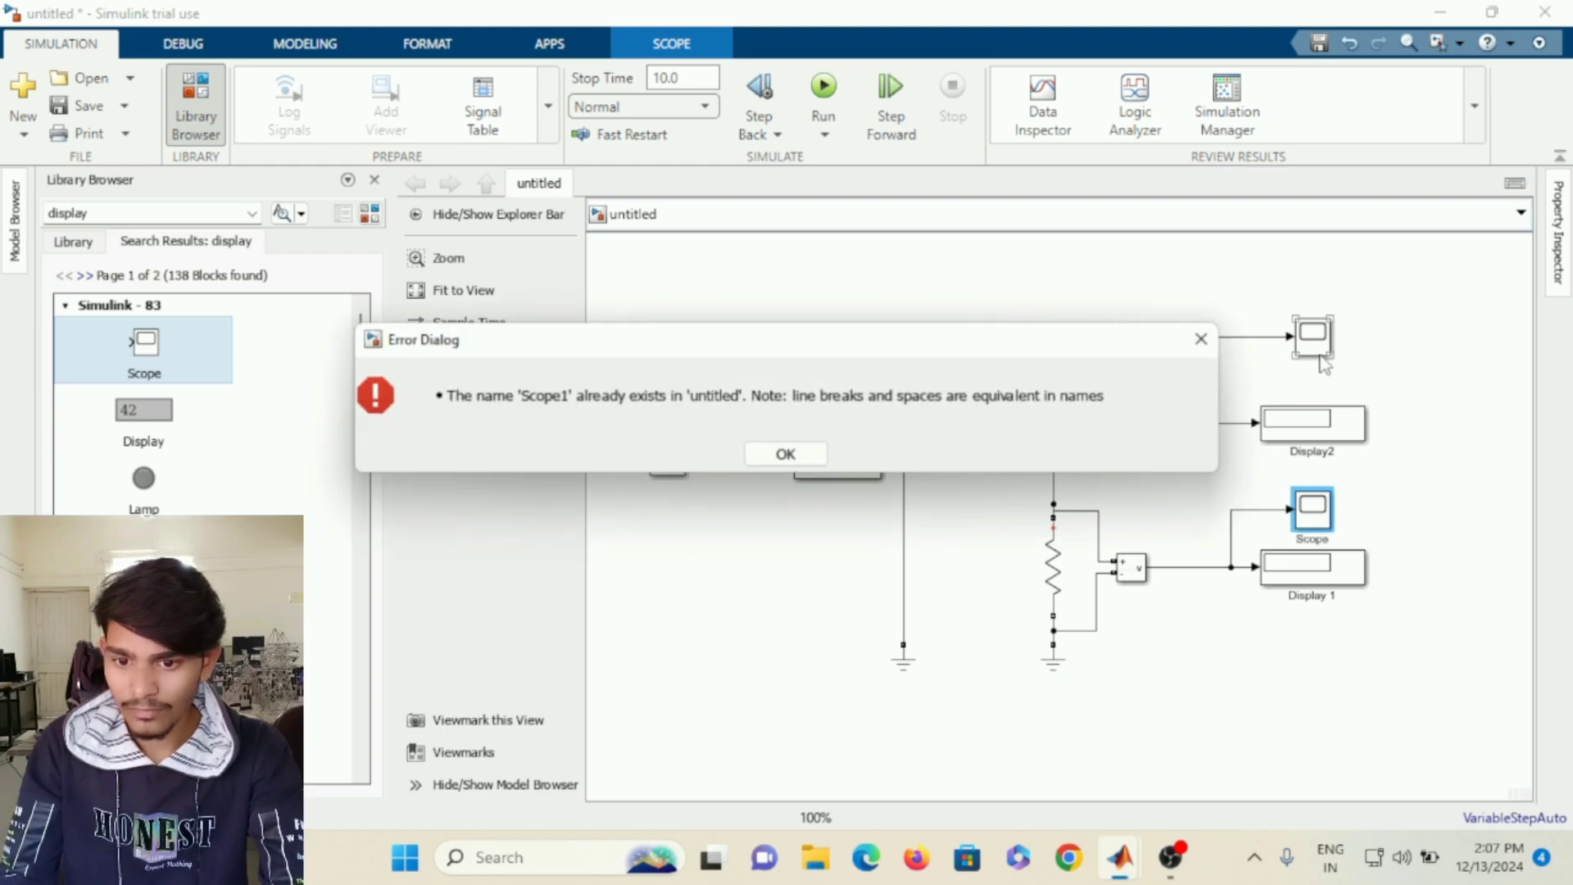
{"action": "left_click", "coordinate": [1201, 338]}
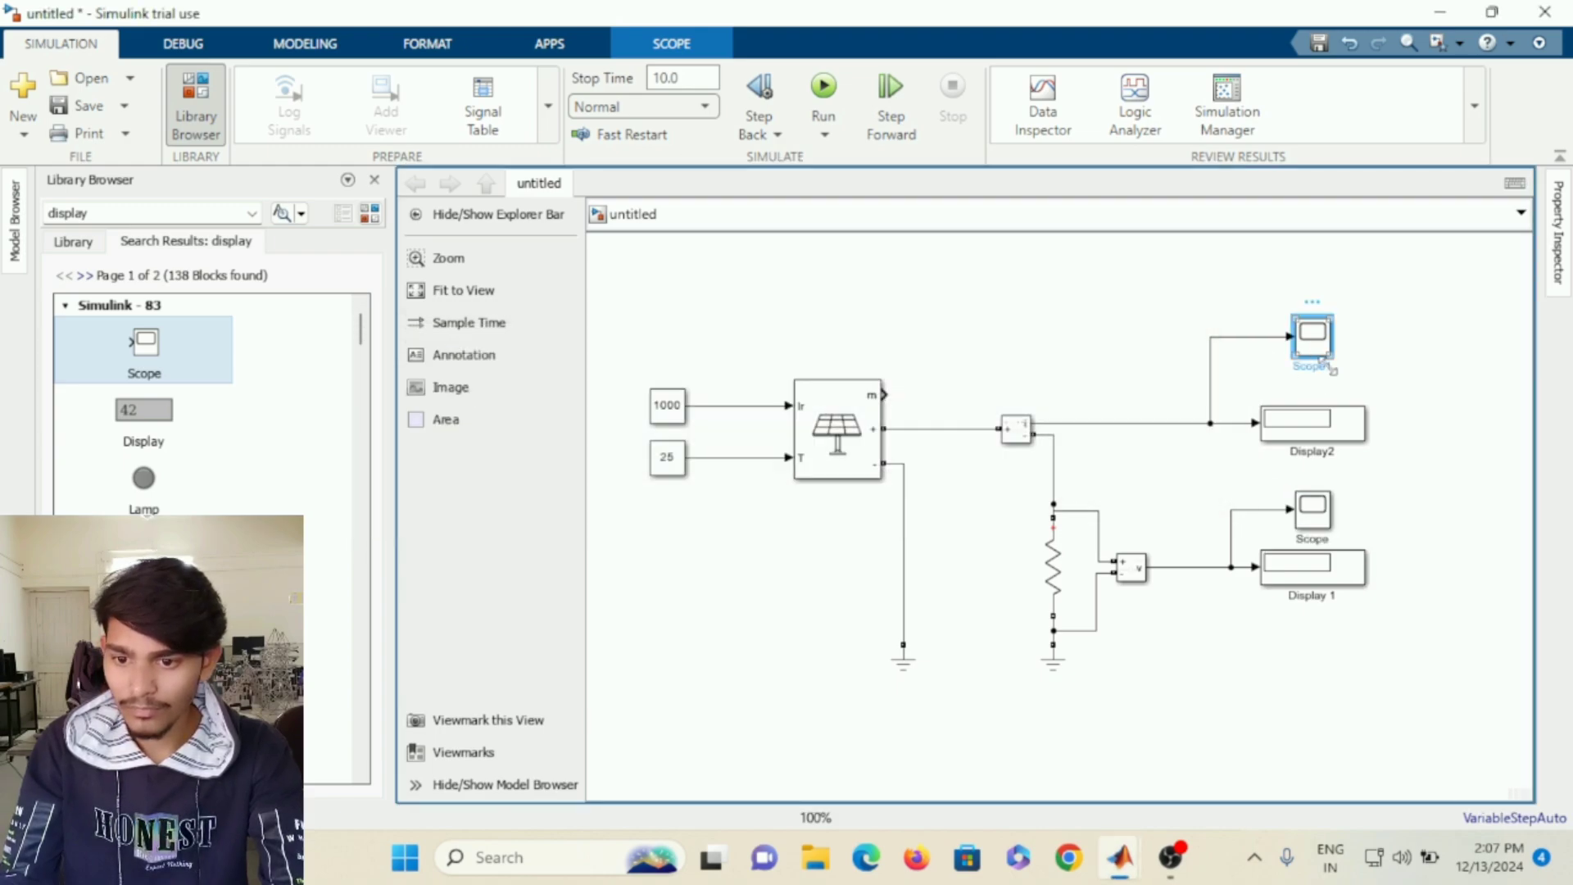
Rename the Scope block on the current measurement signal as "Scope2".
{"action": "mouse_move", "coordinate": [1314, 303]}
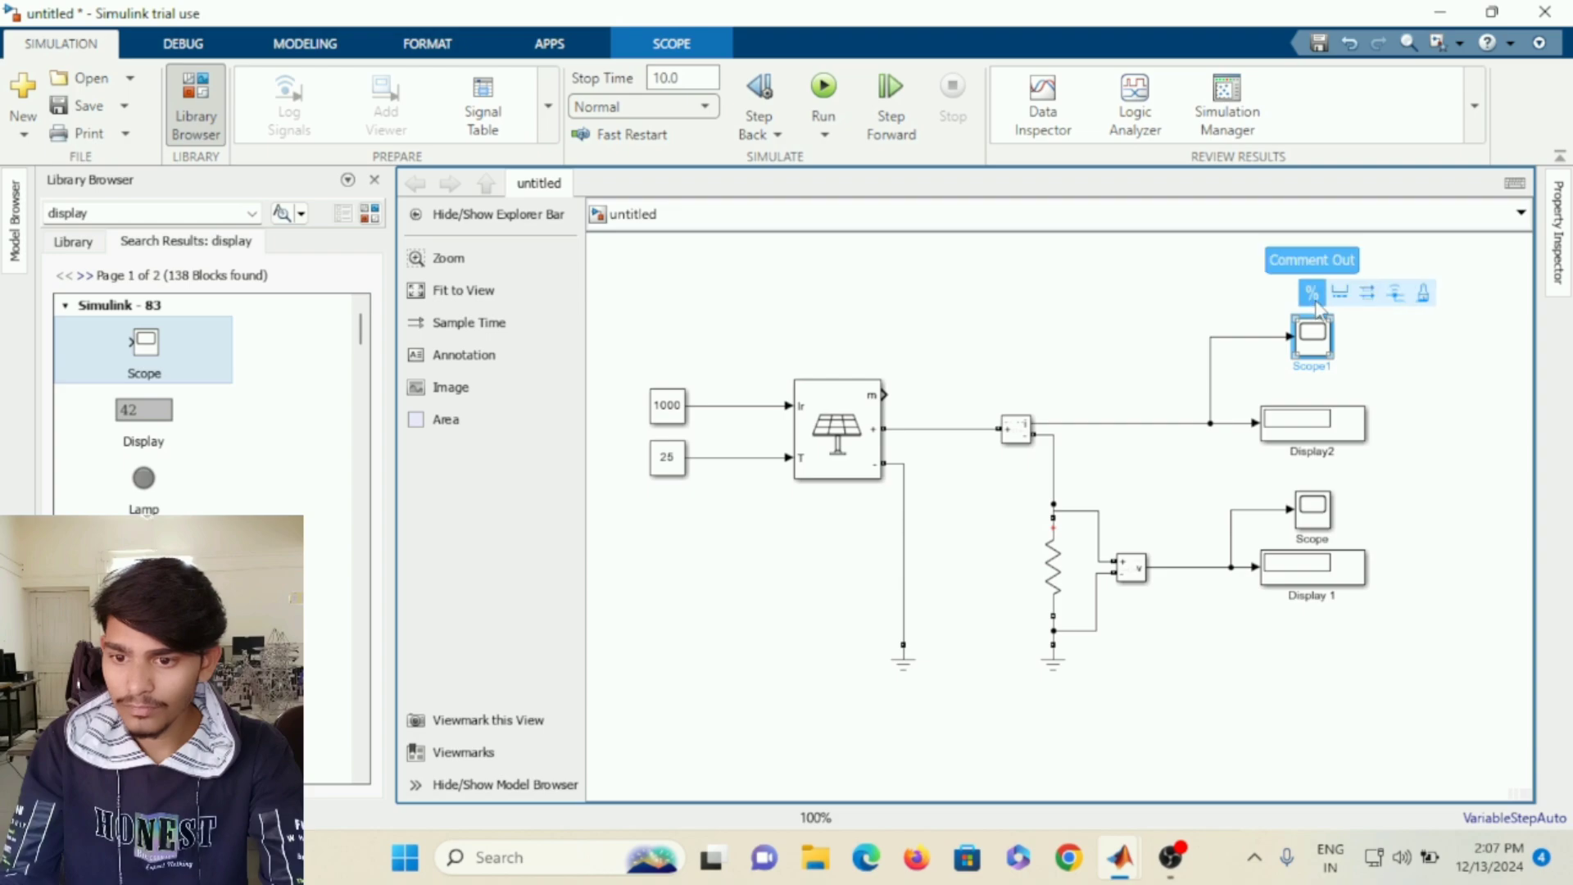
{"action": "left_click", "coordinate": [1334, 367]}
{"action": "left_click", "coordinate": [1328, 357]}
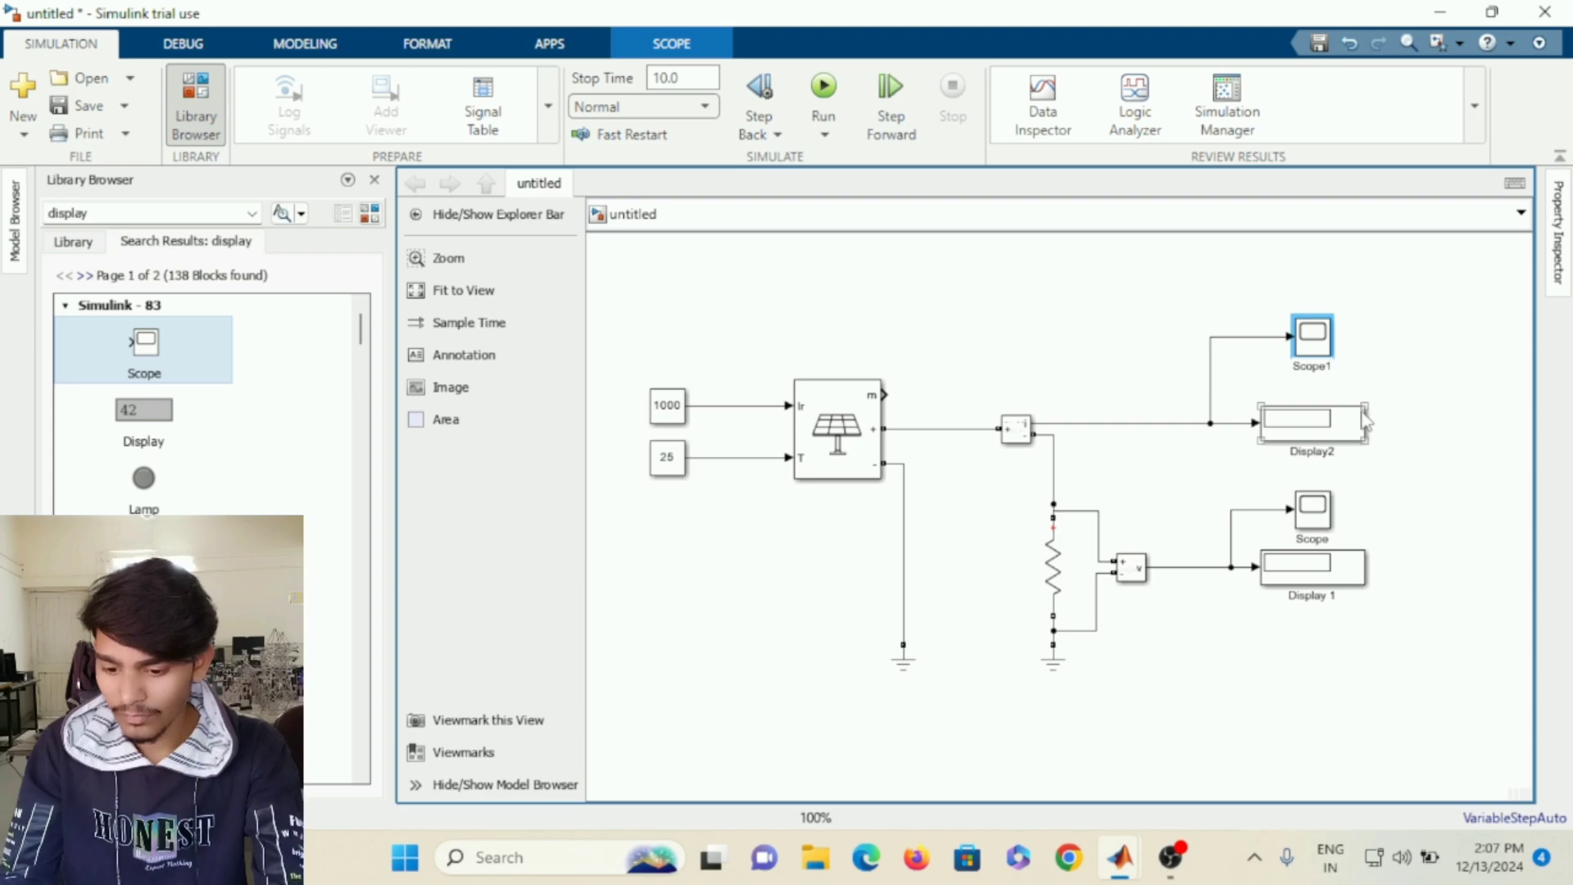
{"action": "type", "text": "2"}
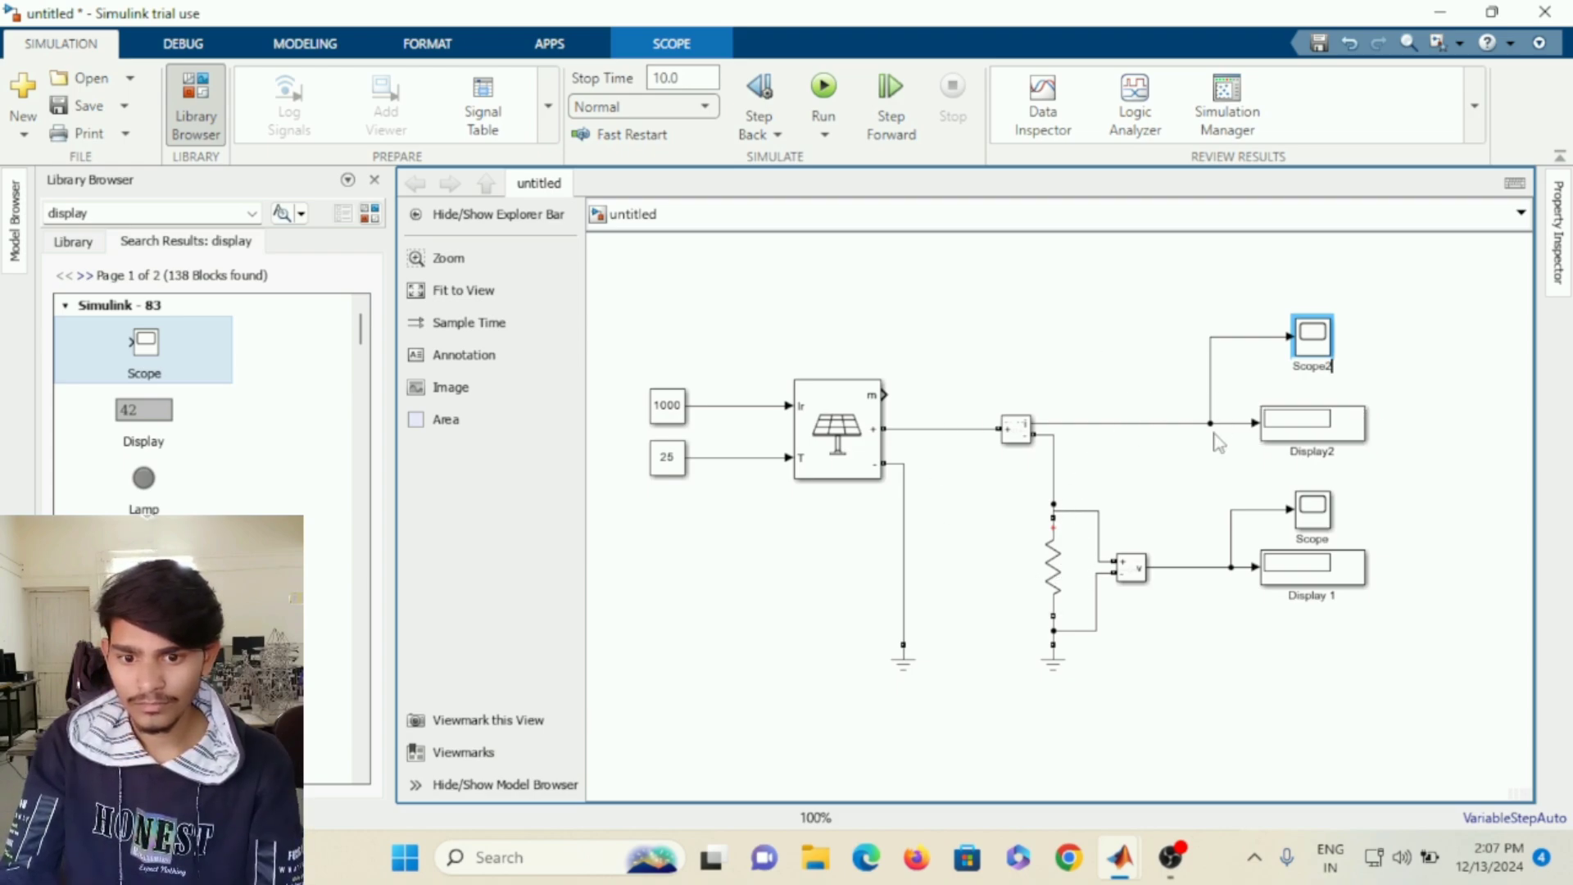
{"action": "left_click", "coordinate": [940, 323]}
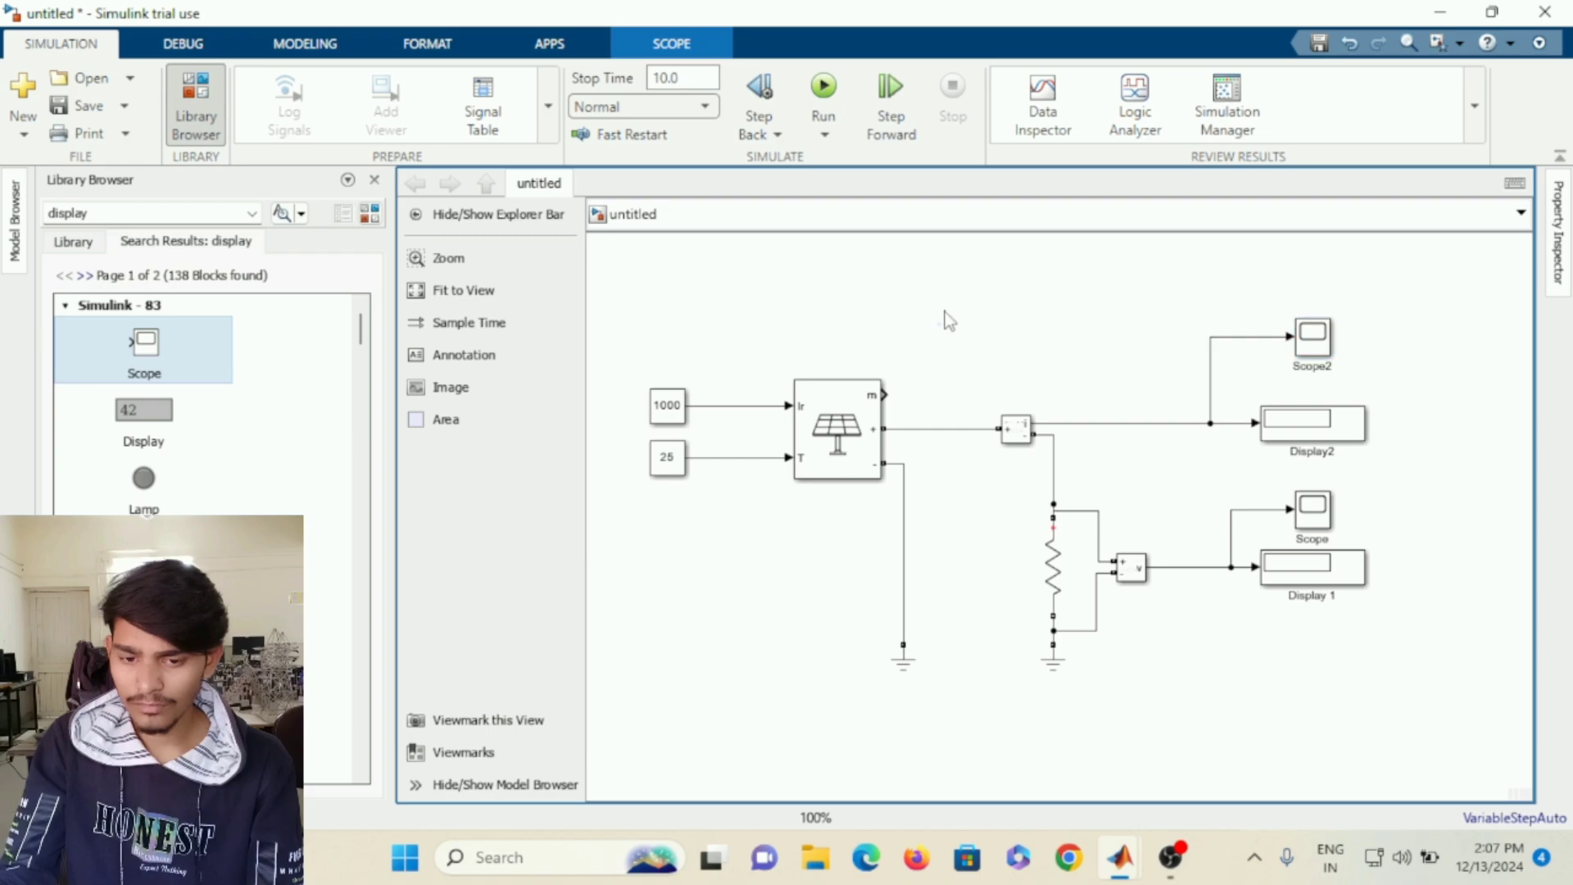
Shift the measurement blocks, resistor, its ground, displays and scopes down together as one group.
{"action": "left_click_drag", "start_coordinate": [927, 302], "coordinate": [1465, 698]}
{"action": "key", "text": "Down"}
{"action": "key", "text": "Down"}
{"action": "key", "text": "Down"}
{"action": "key", "text": "Down"}
{"action": "key", "text": "Down"}
{"action": "key", "text": "Down"}
{"action": "key", "text": "Down"}
{"action": "key", "text": "Down"}
{"action": "key", "text": "Down"}
{"action": "key", "text": "Down"}
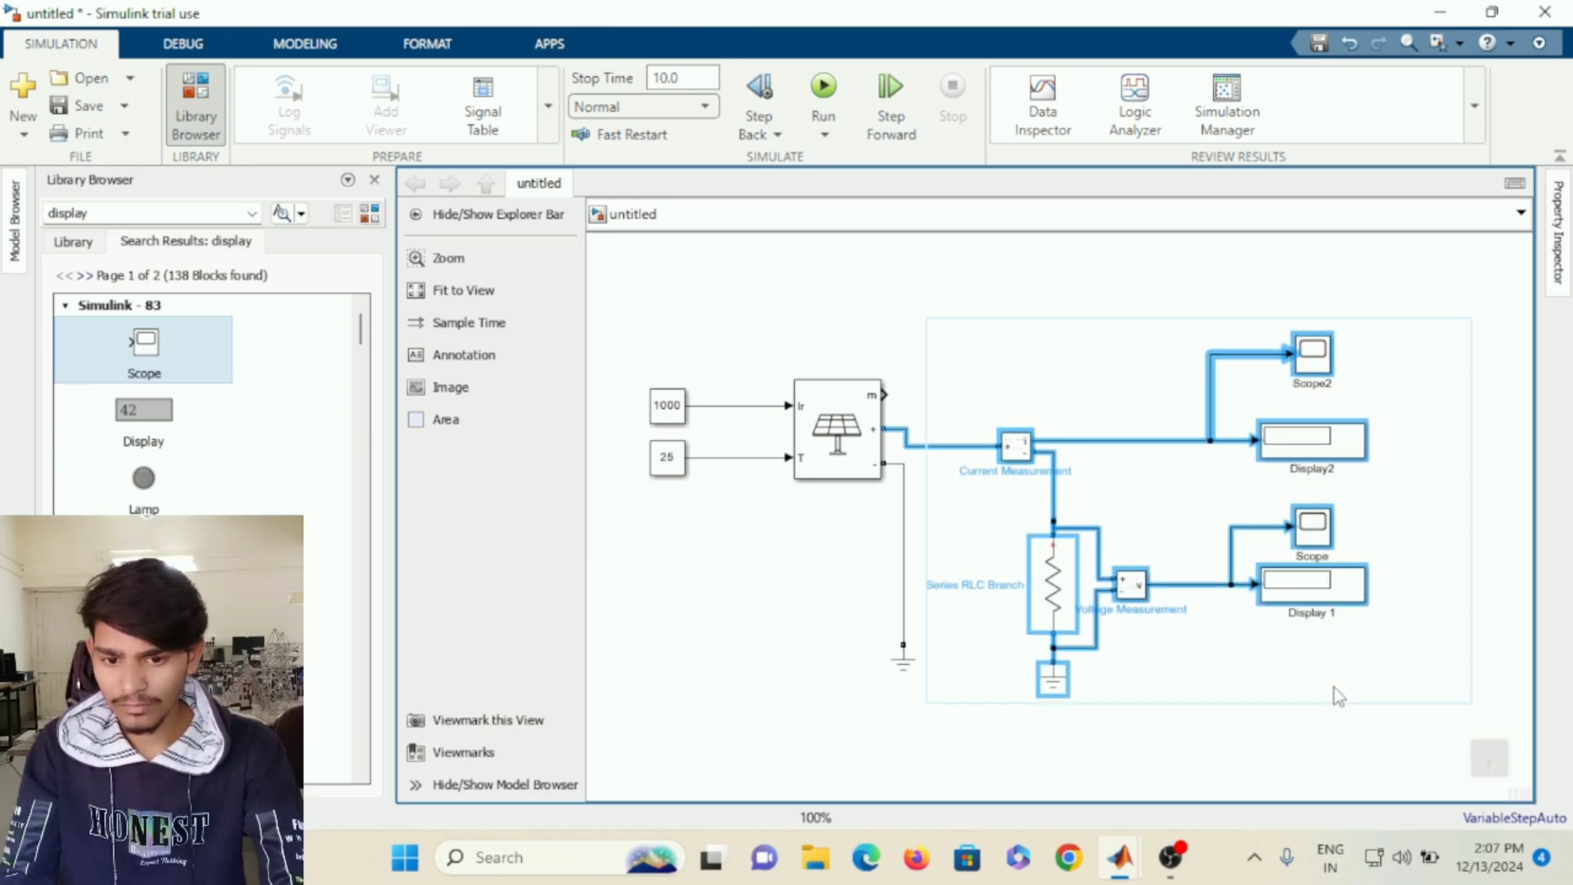
{"action": "key", "text": "Down"}
{"action": "key", "text": "Down"}
{"action": "key", "text": "Down"}
{"action": "key", "text": "Down"}
{"action": "key", "text": "Down"}
{"action": "key", "text": "Down"}
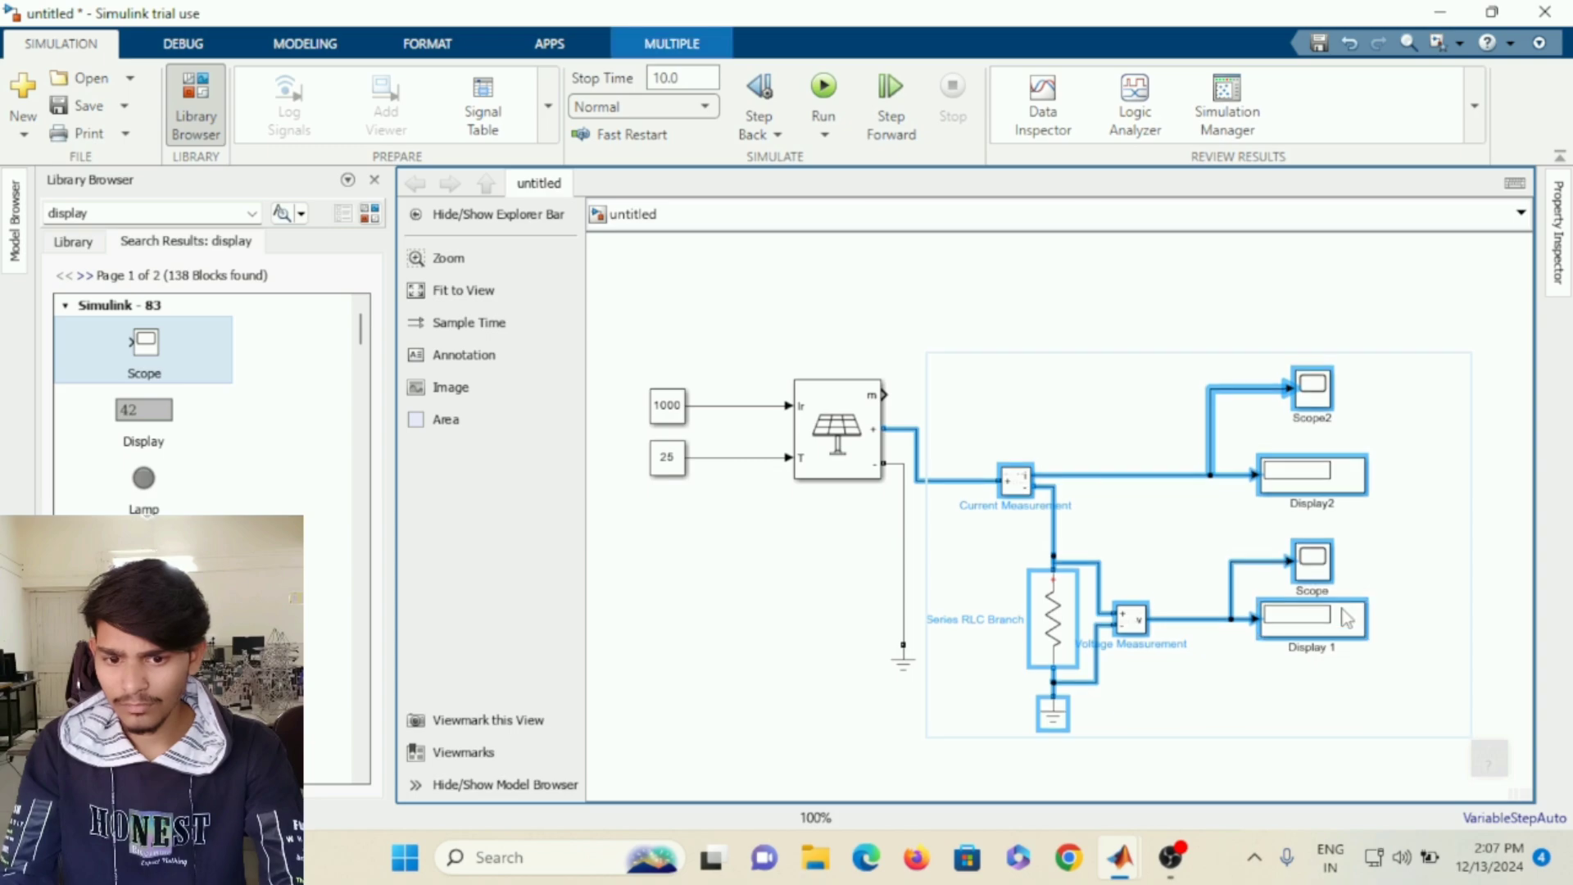
{"action": "left_click", "coordinate": [1091, 350]}
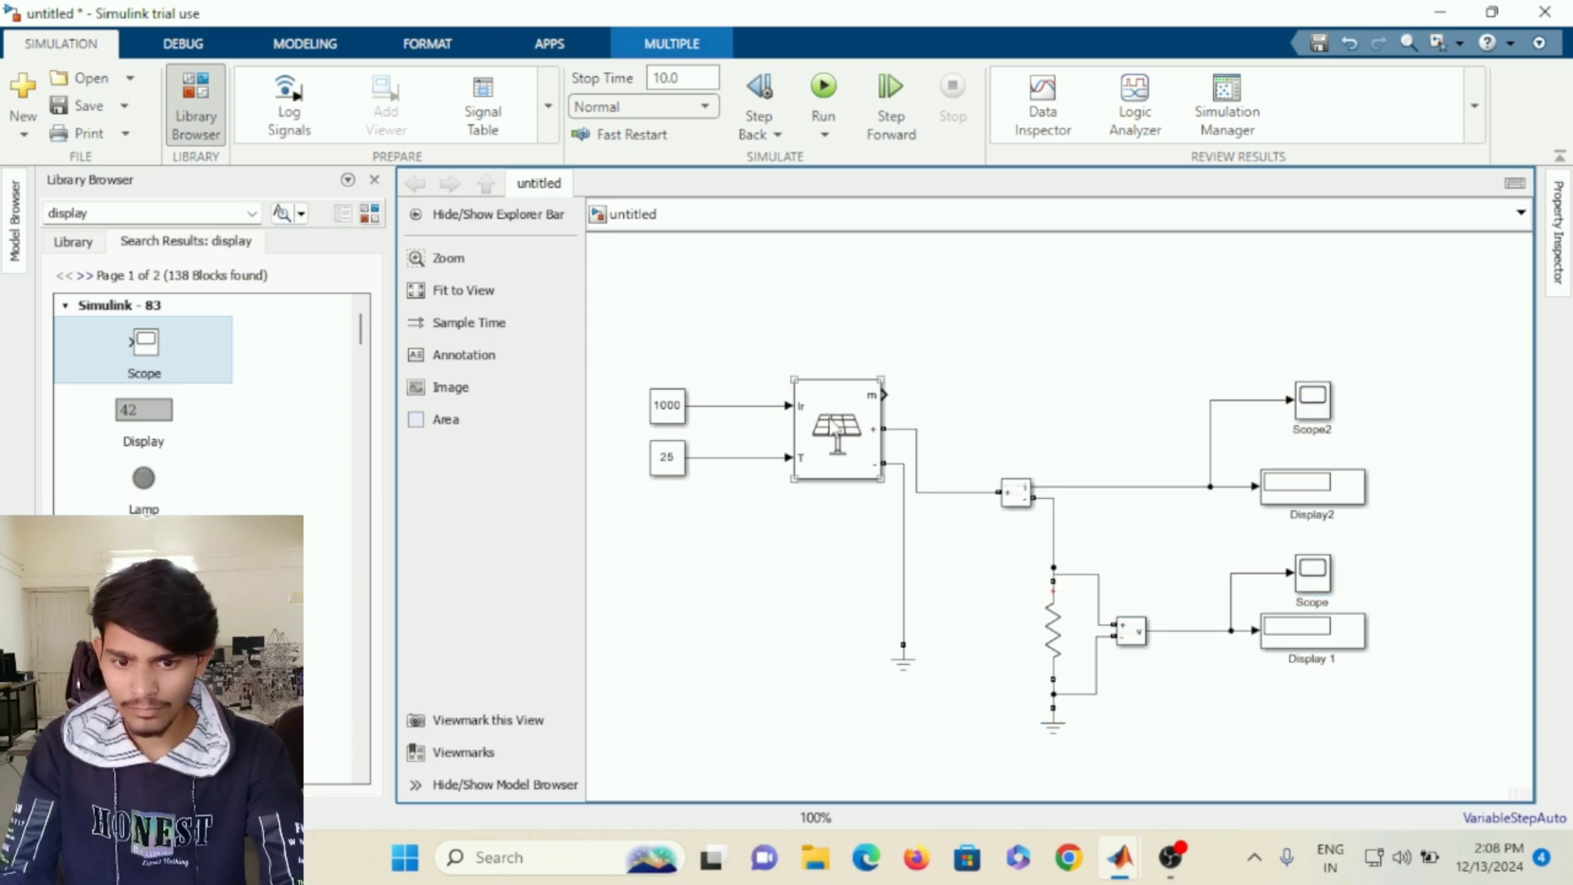
Move the PV Array slightly away from the measurement blocks and realign its ground to straighten the negative terminal line.
{"action": "left_click", "coordinate": [834, 427]}
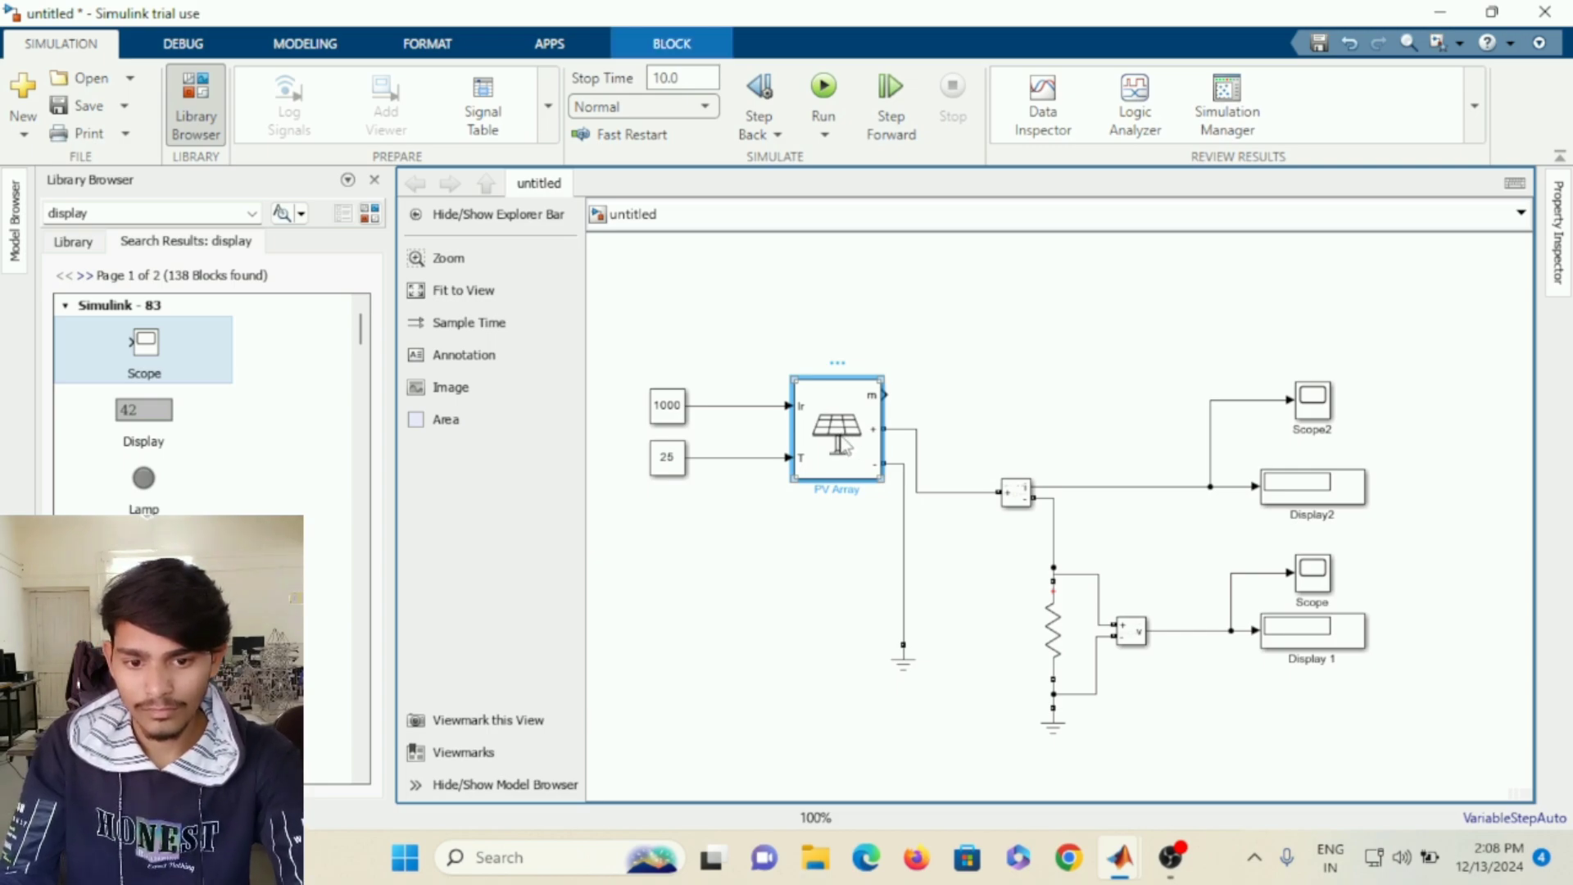
{"action": "left_click_drag", "start_coordinate": [843, 438], "coordinate": [820, 444]}
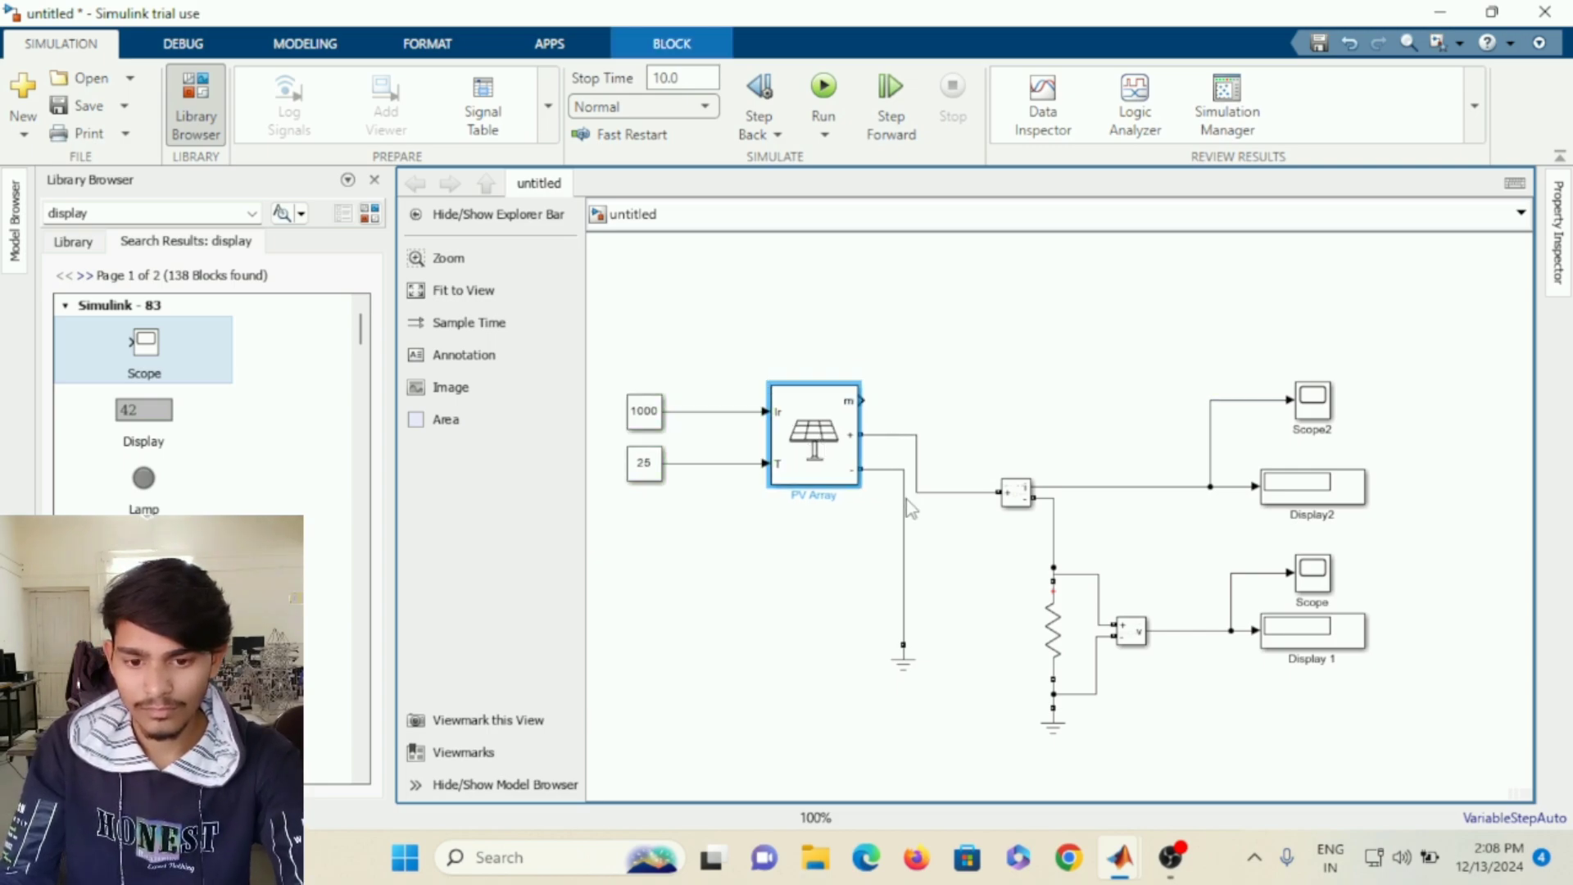
{"action": "left_click_drag", "start_coordinate": [904, 502], "coordinate": [892, 501]}
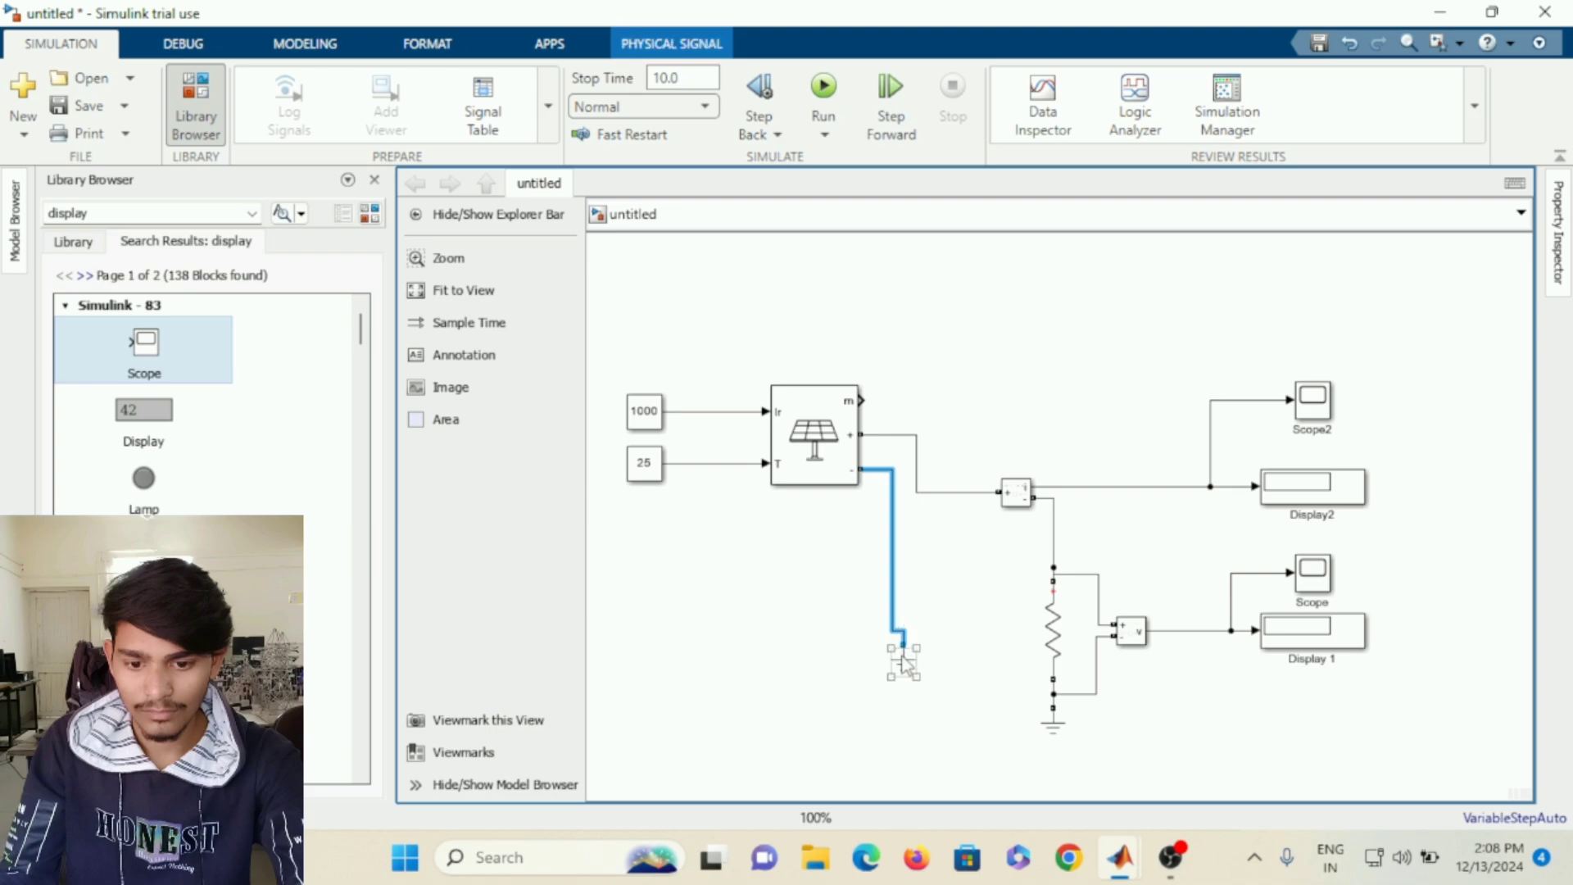
{"action": "left_click_drag", "start_coordinate": [901, 636], "coordinate": [885, 626]}
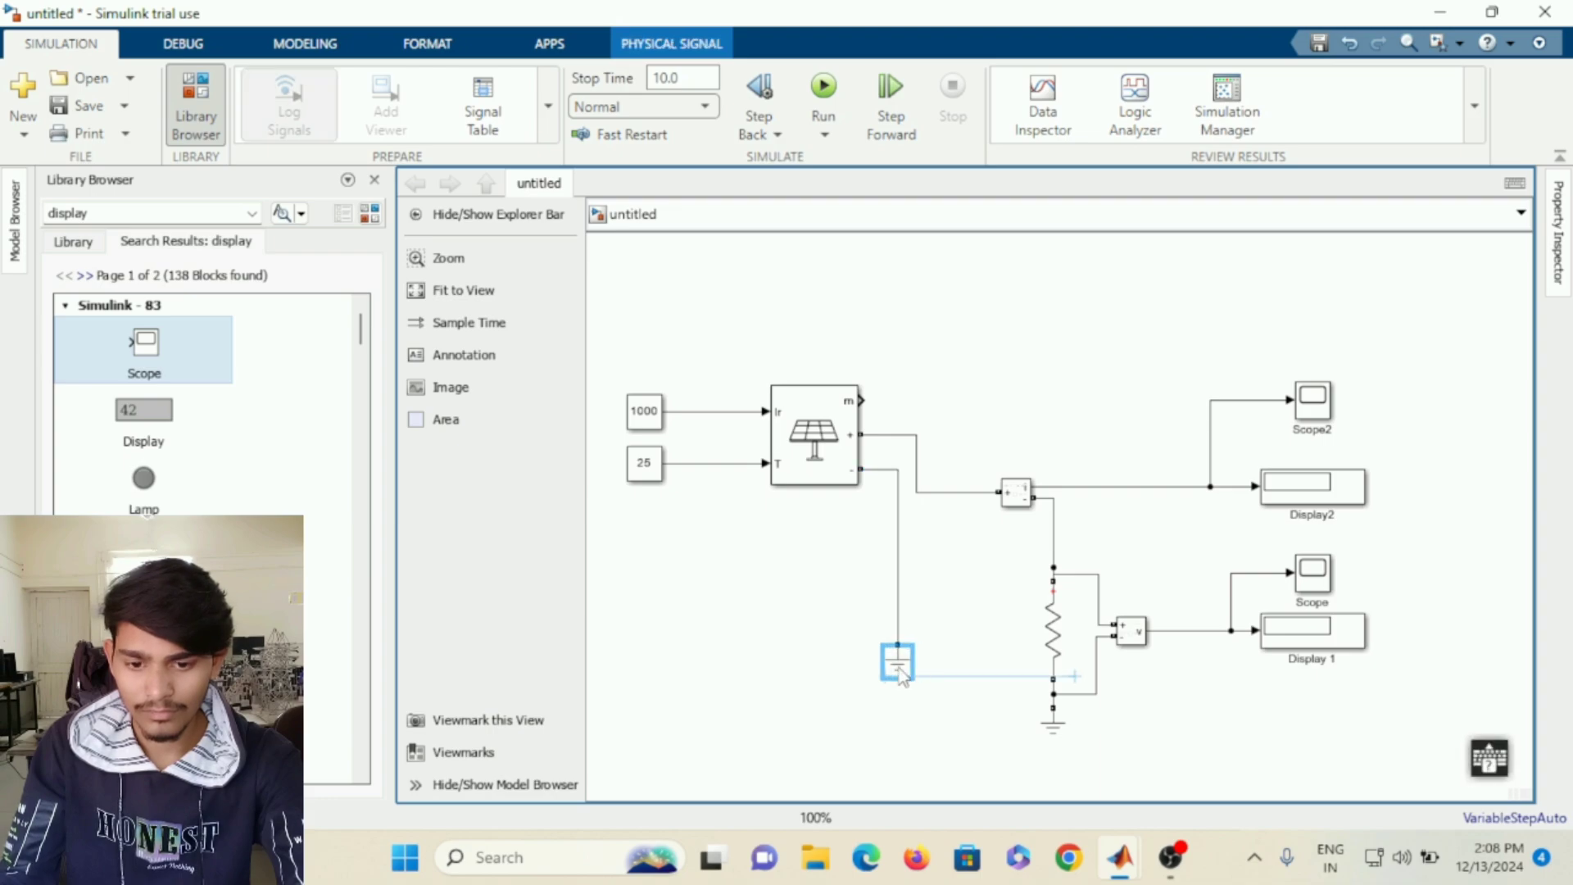
{"action": "left_click", "coordinate": [931, 562]}
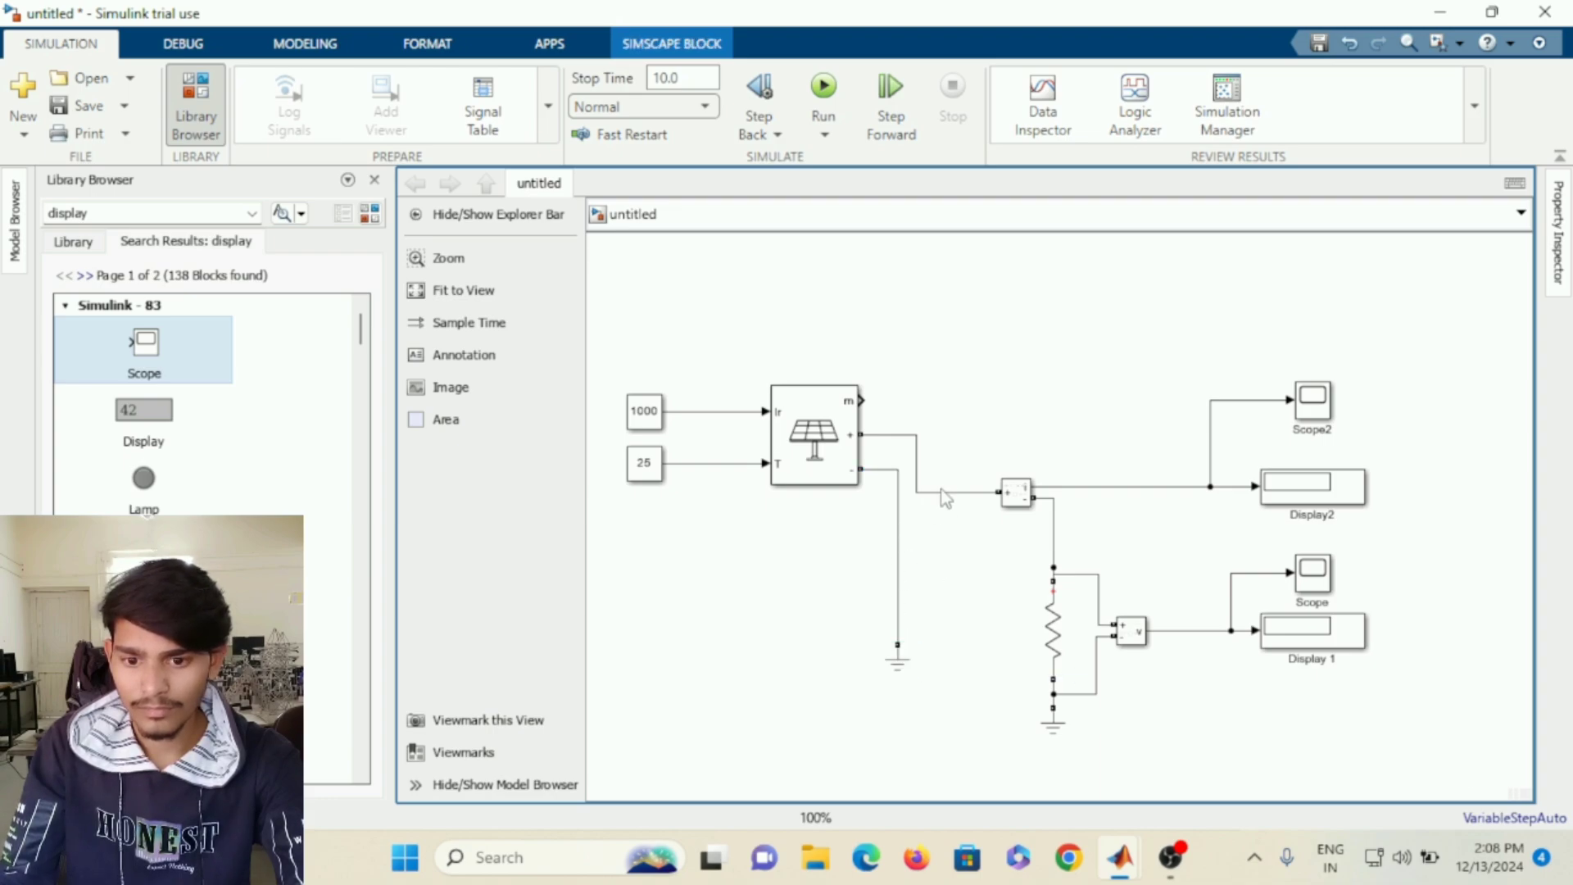
Rearrange the blocks so the Current Measurement block is level with the PV Array's positive output and the connecting line is straight.
{"action": "left_click", "coordinate": [1011, 497]}
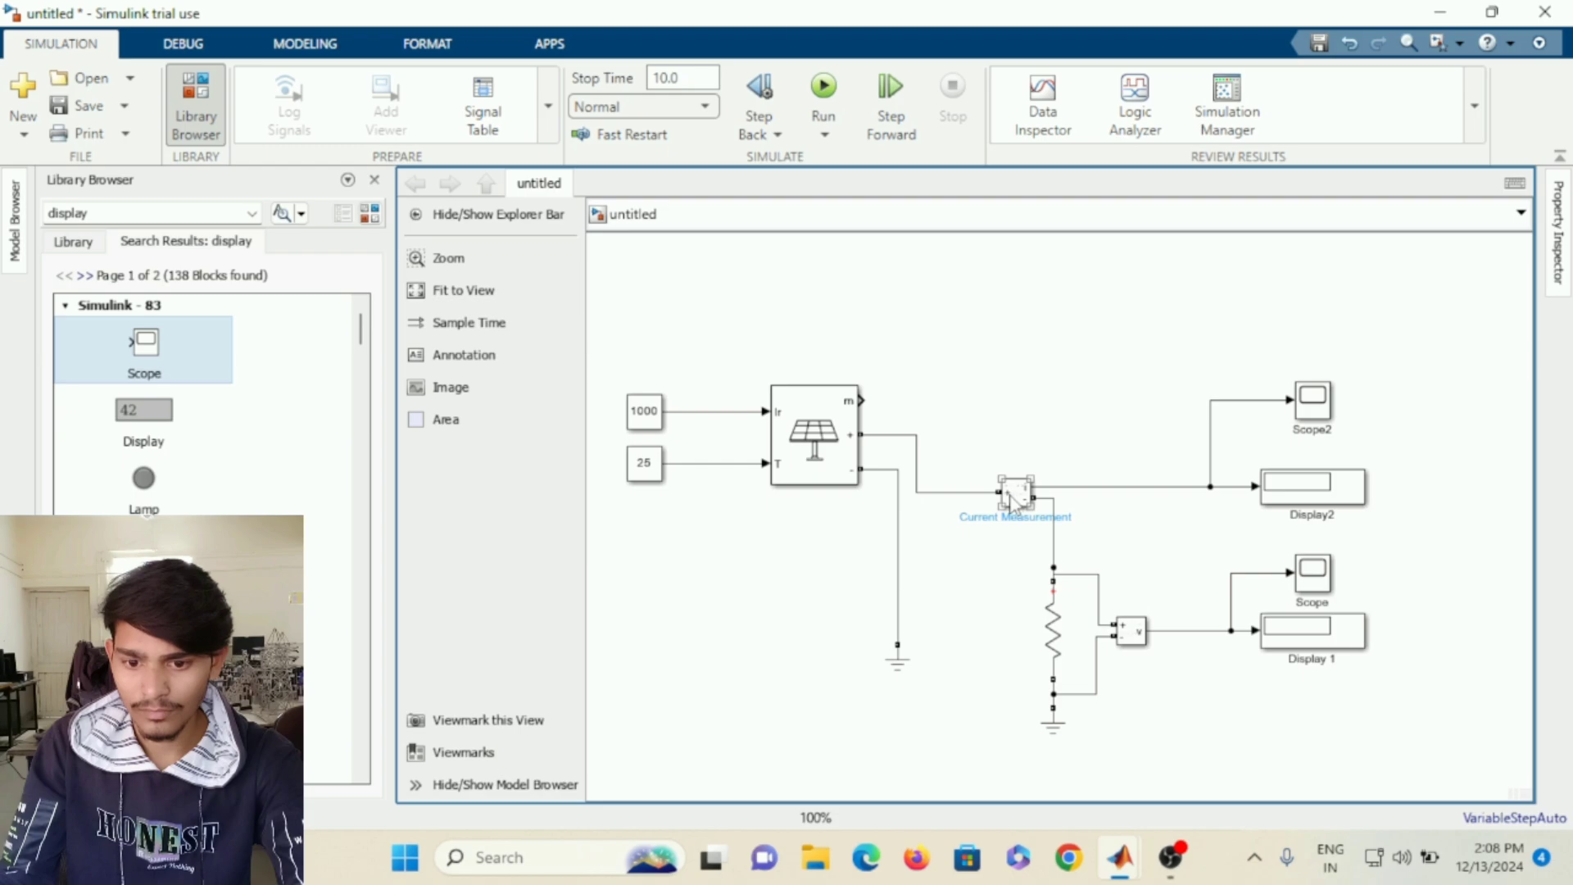
{"action": "left_click_drag", "start_coordinate": [1012, 497], "coordinate": [1008, 443]}
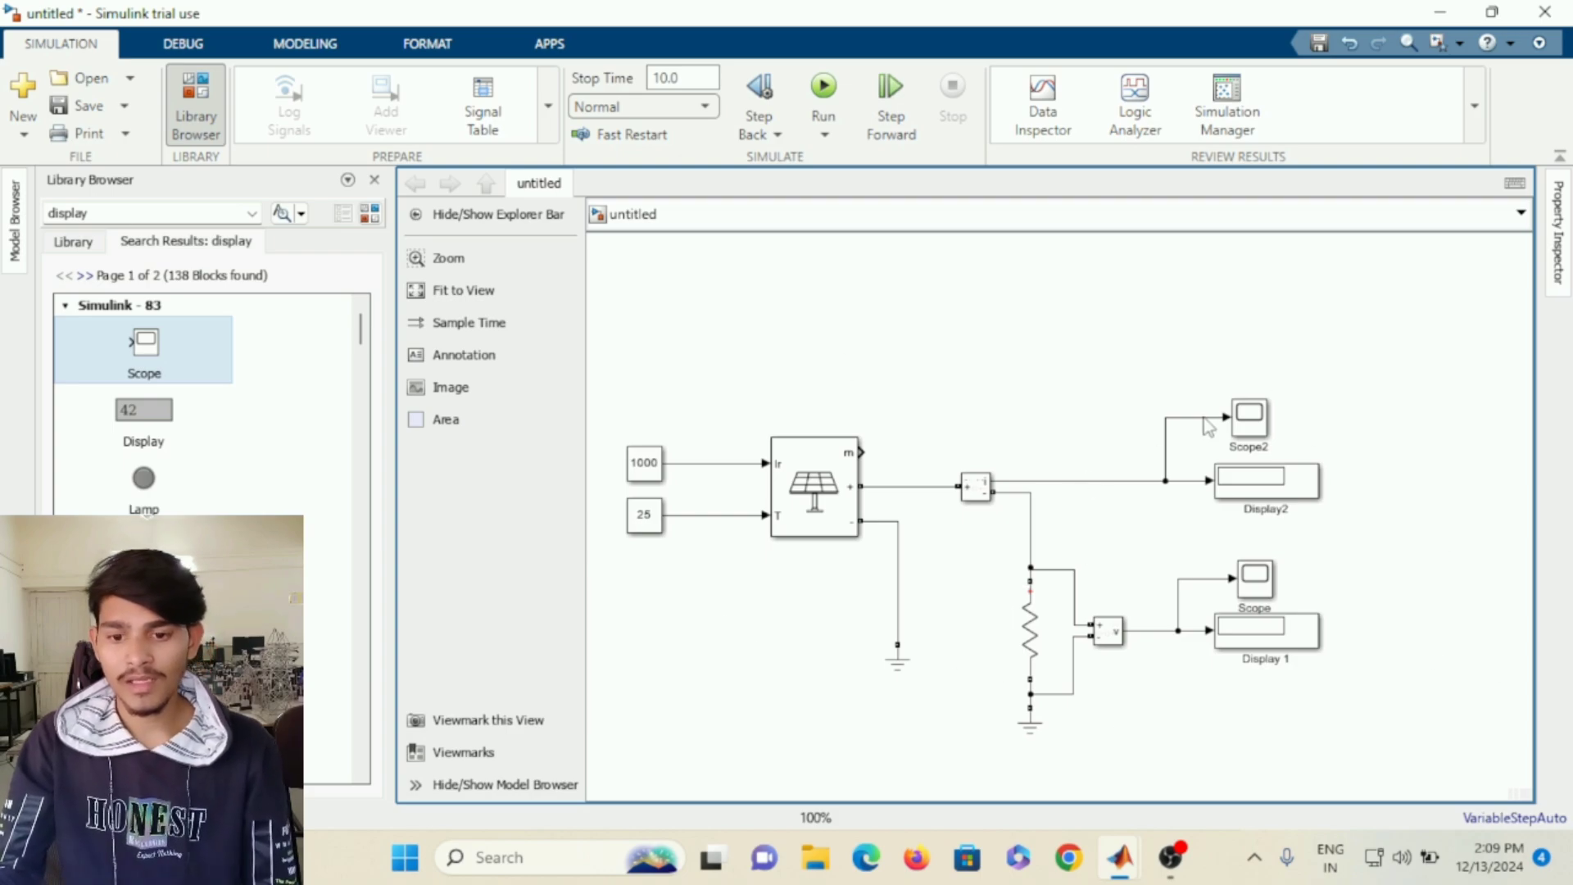
Add a Product block from the library beyond the displays and connect its upper input to the current measurement signal.
{"action": "left_click", "coordinate": [251, 213]}
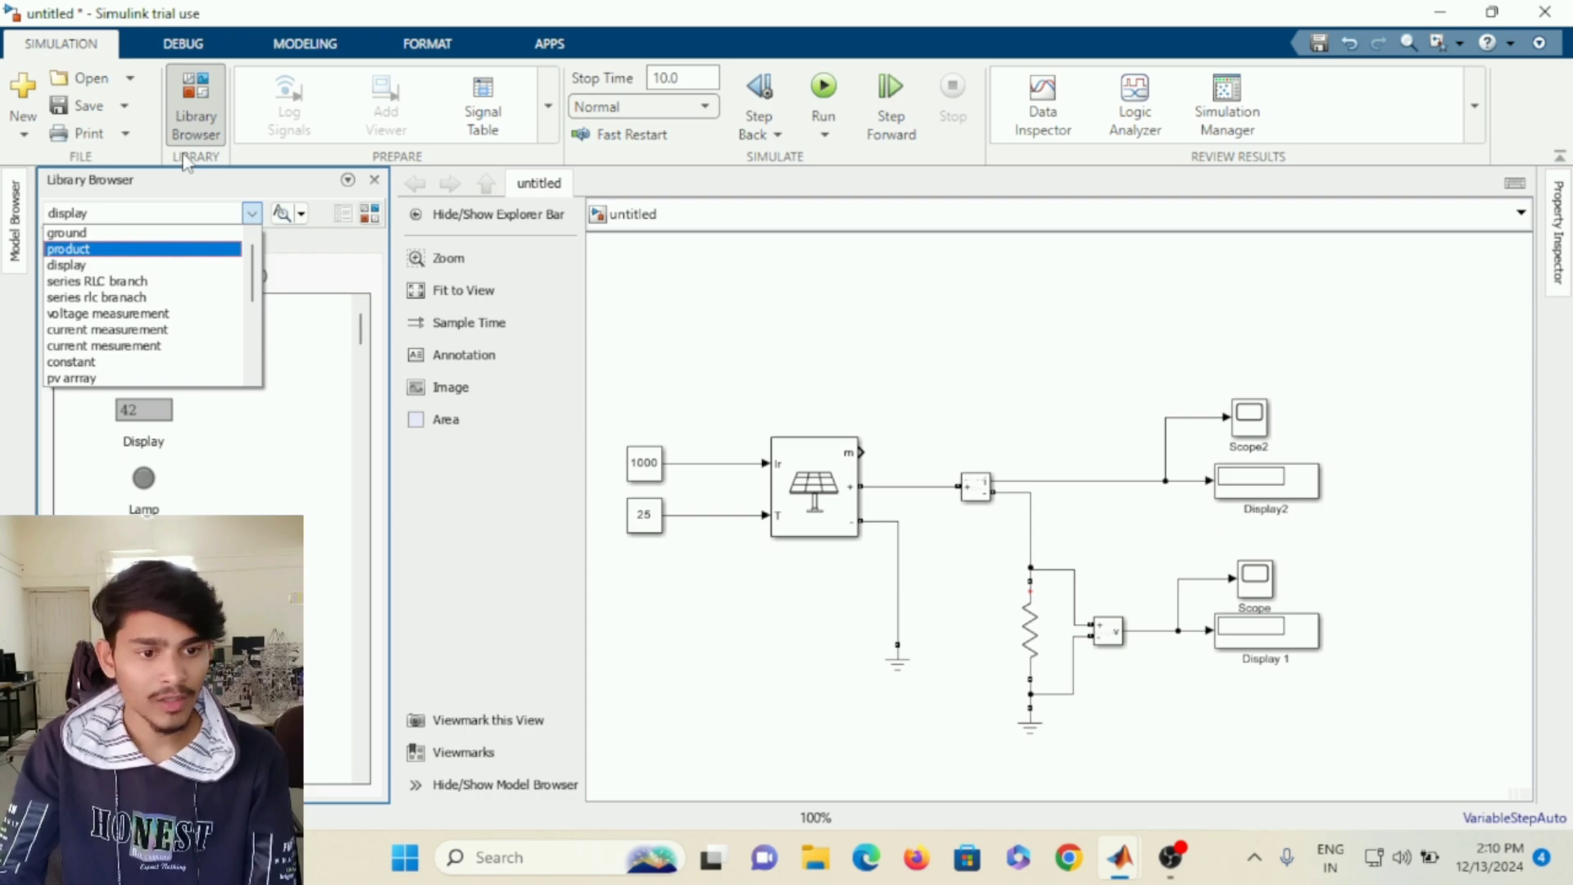
{"action": "left_click", "coordinate": [171, 250]}
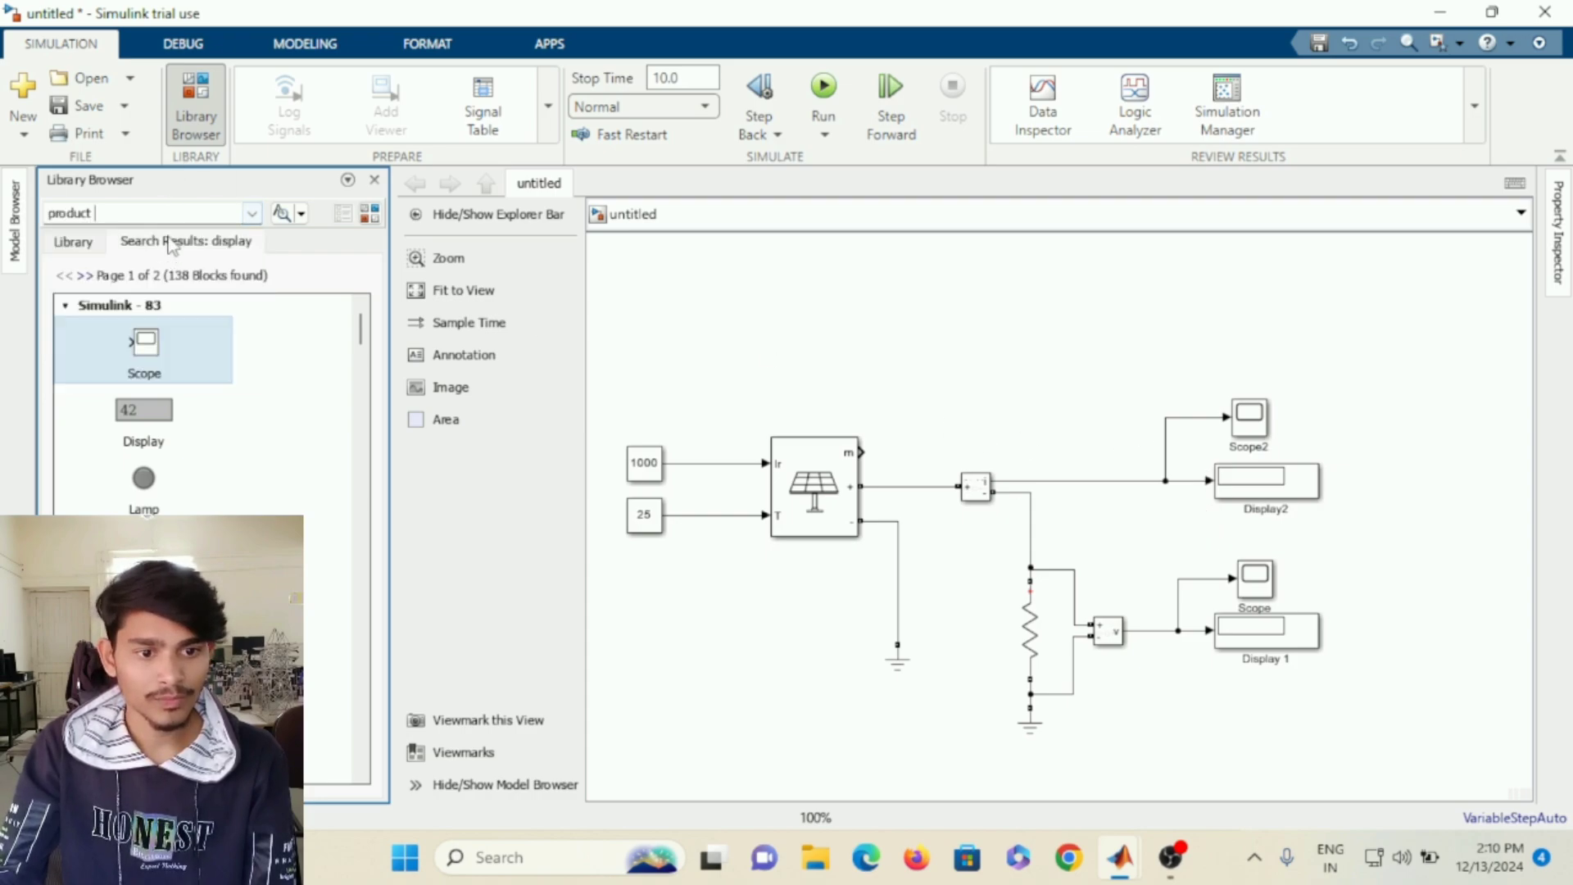
{"action": "left_click", "coordinate": [281, 213]}
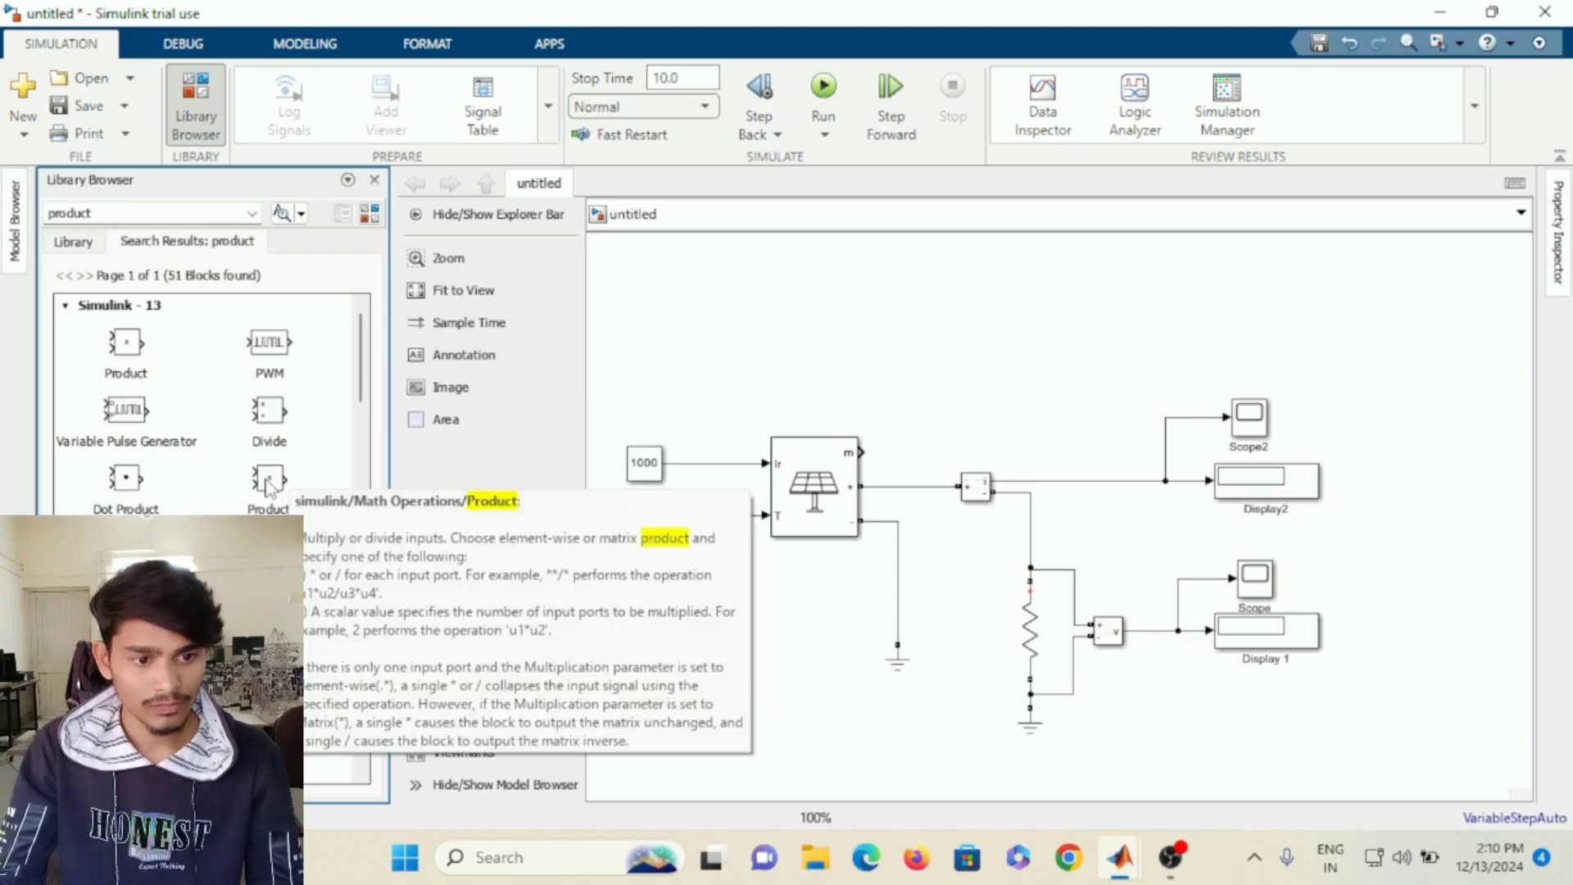
{"action": "left_click", "coordinate": [269, 485]}
{"action": "right_click", "coordinate": [270, 488]}
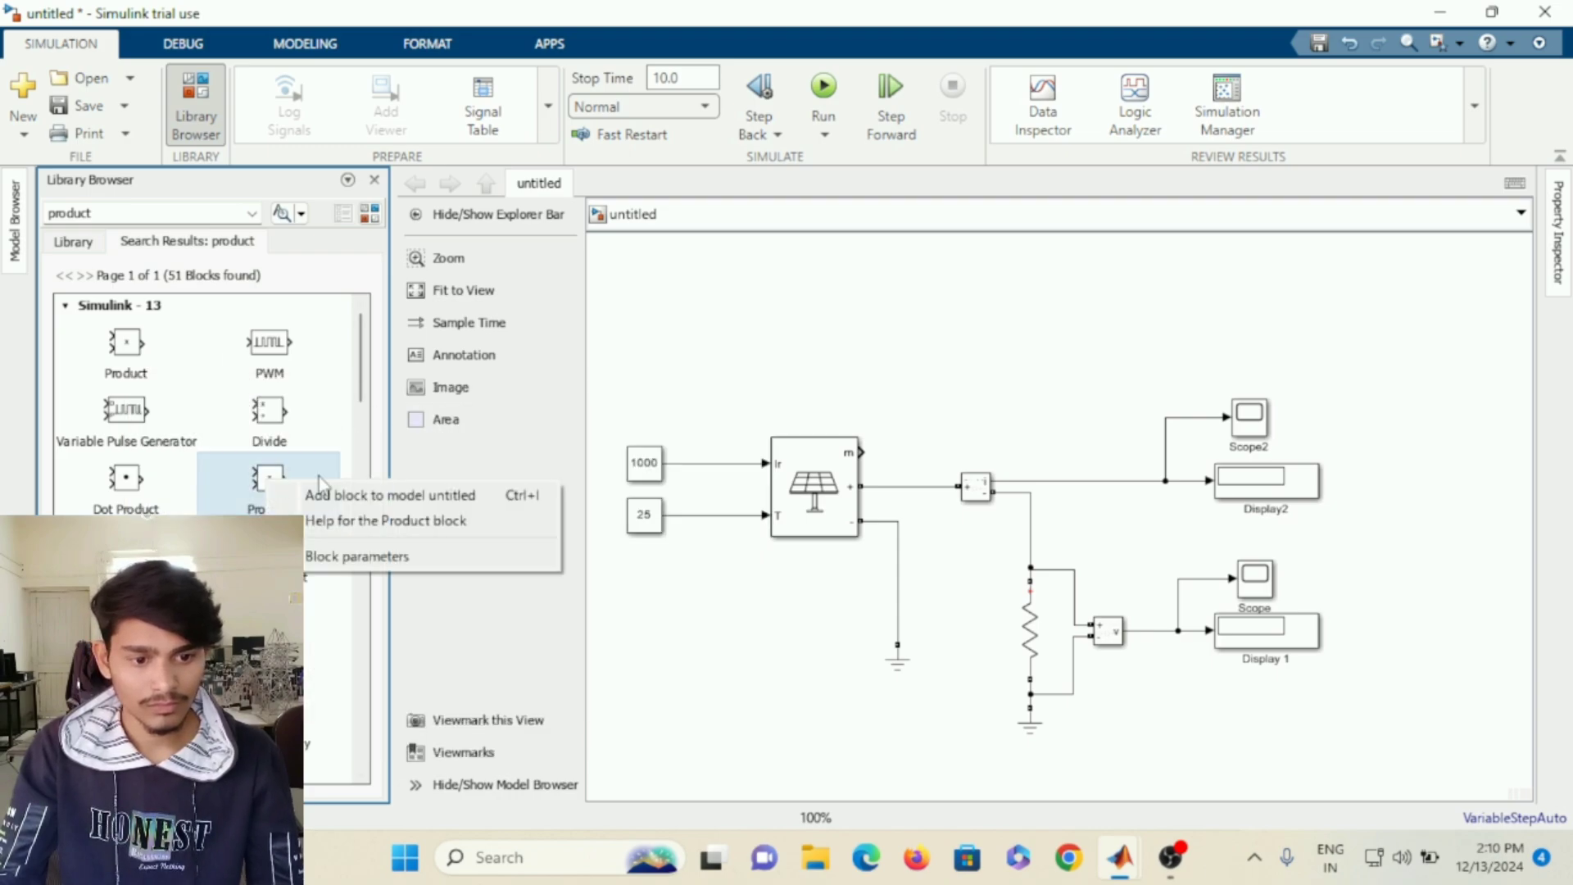
{"action": "left_click", "coordinate": [377, 495]}
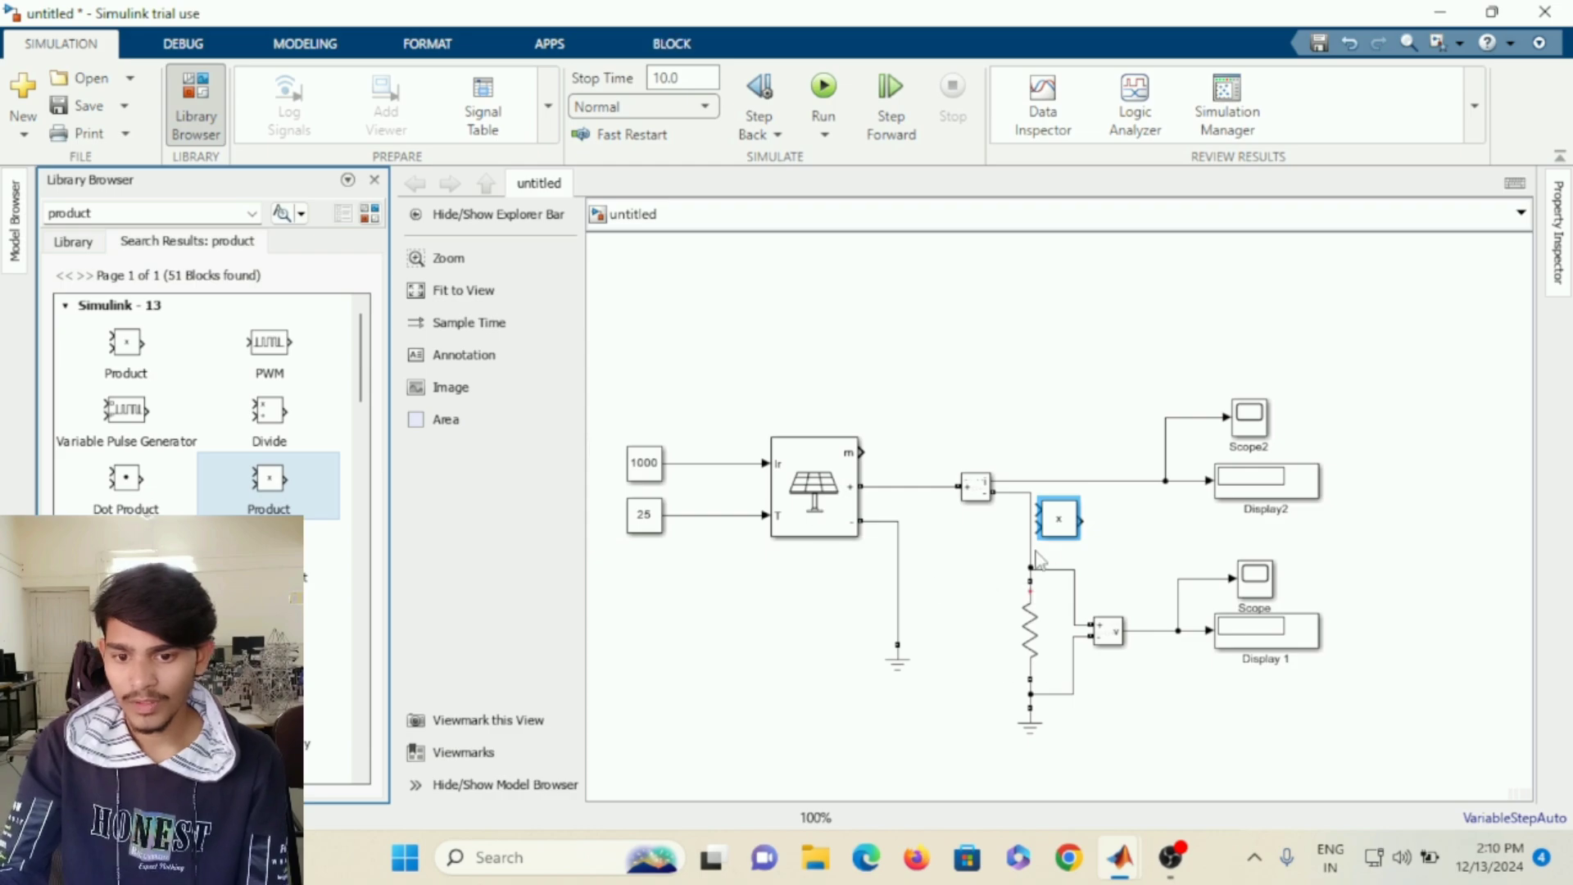
{"action": "left_click_drag", "start_coordinate": [1081, 526], "coordinate": [1121, 481]}
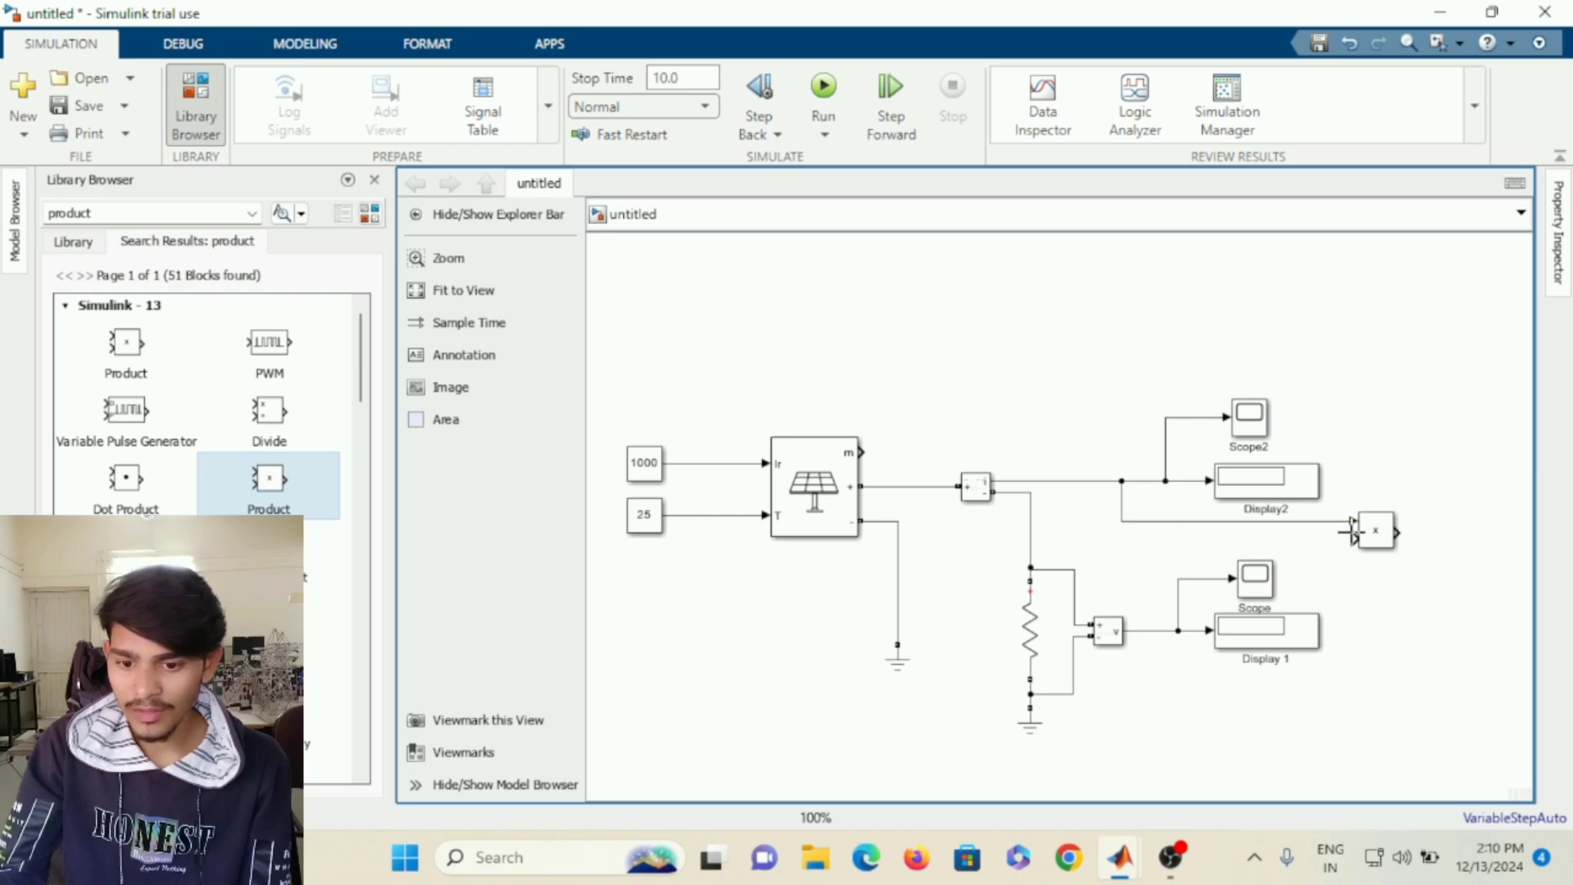
{"action": "mouse_move", "coordinate": [1352, 539]}
{"action": "left_mouse_down"}
{"action": "mouse_move", "coordinate": [1151, 524]}
{"action": "mouse_move", "coordinate": [1134, 558]}
{"action": "mouse_move", "coordinate": [1137, 635]}
{"action": "left_mouse_up"}
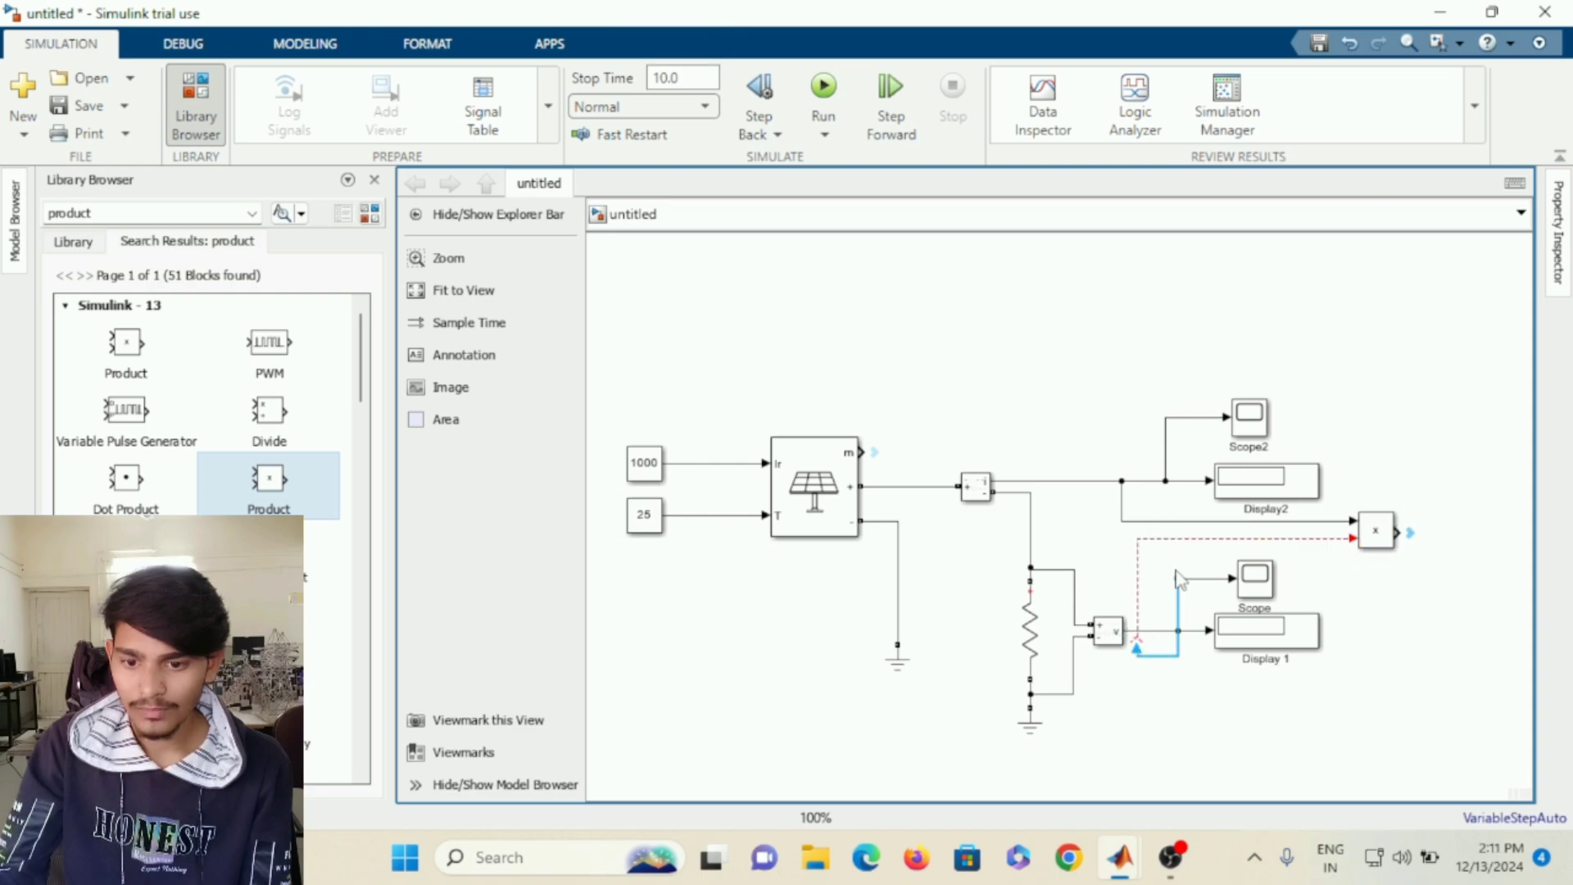
{"action": "left_click", "coordinate": [1152, 540]}
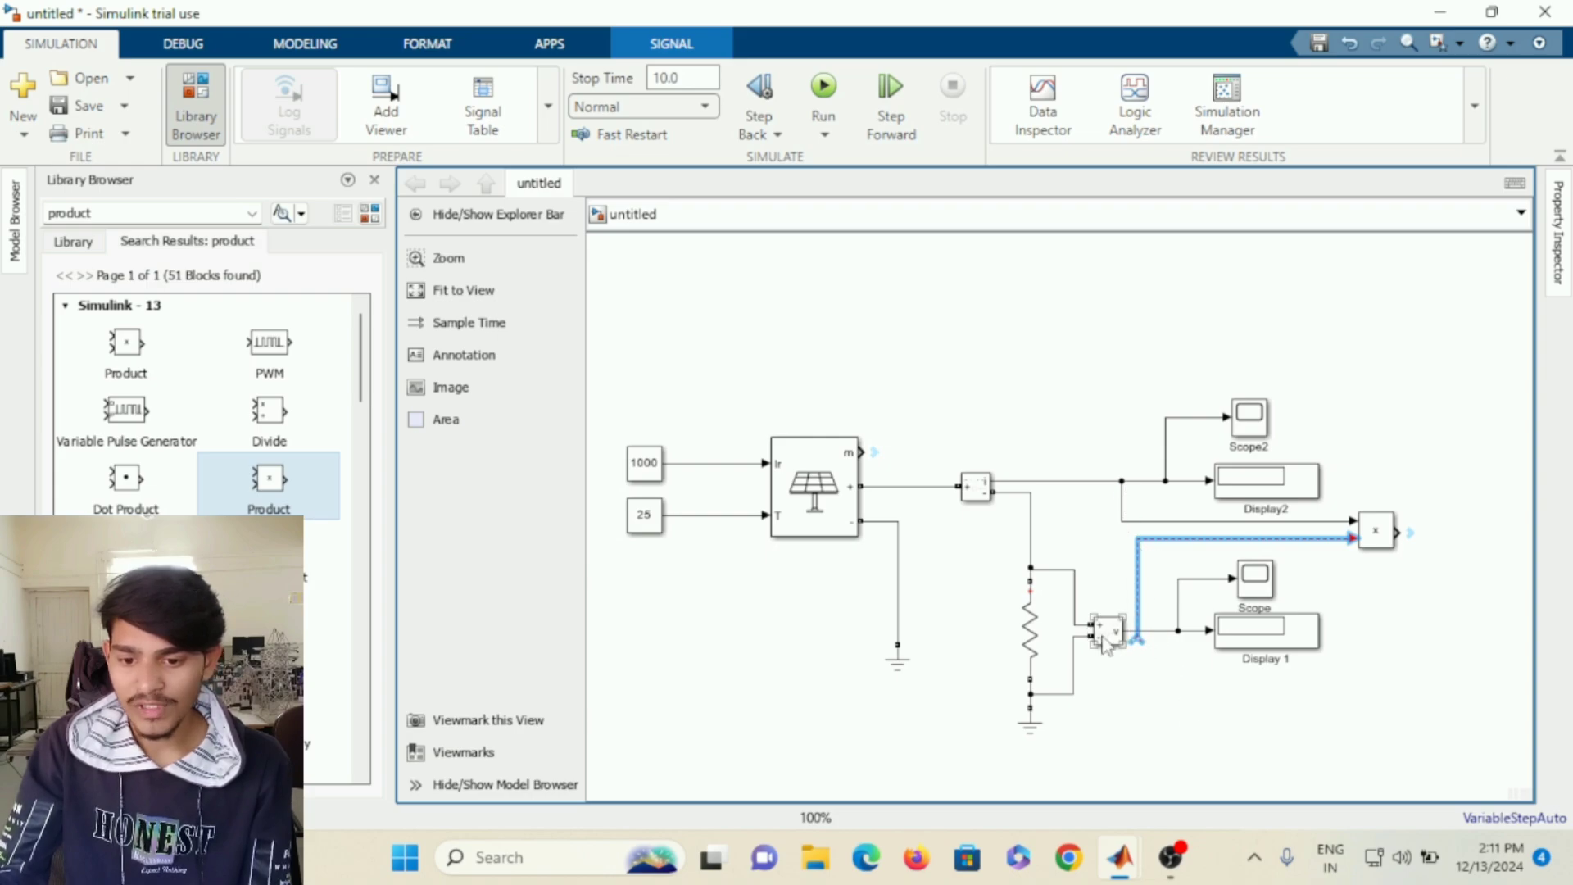
{"action": "left_click_drag", "start_coordinate": [1139, 642], "coordinate": [1143, 633]}
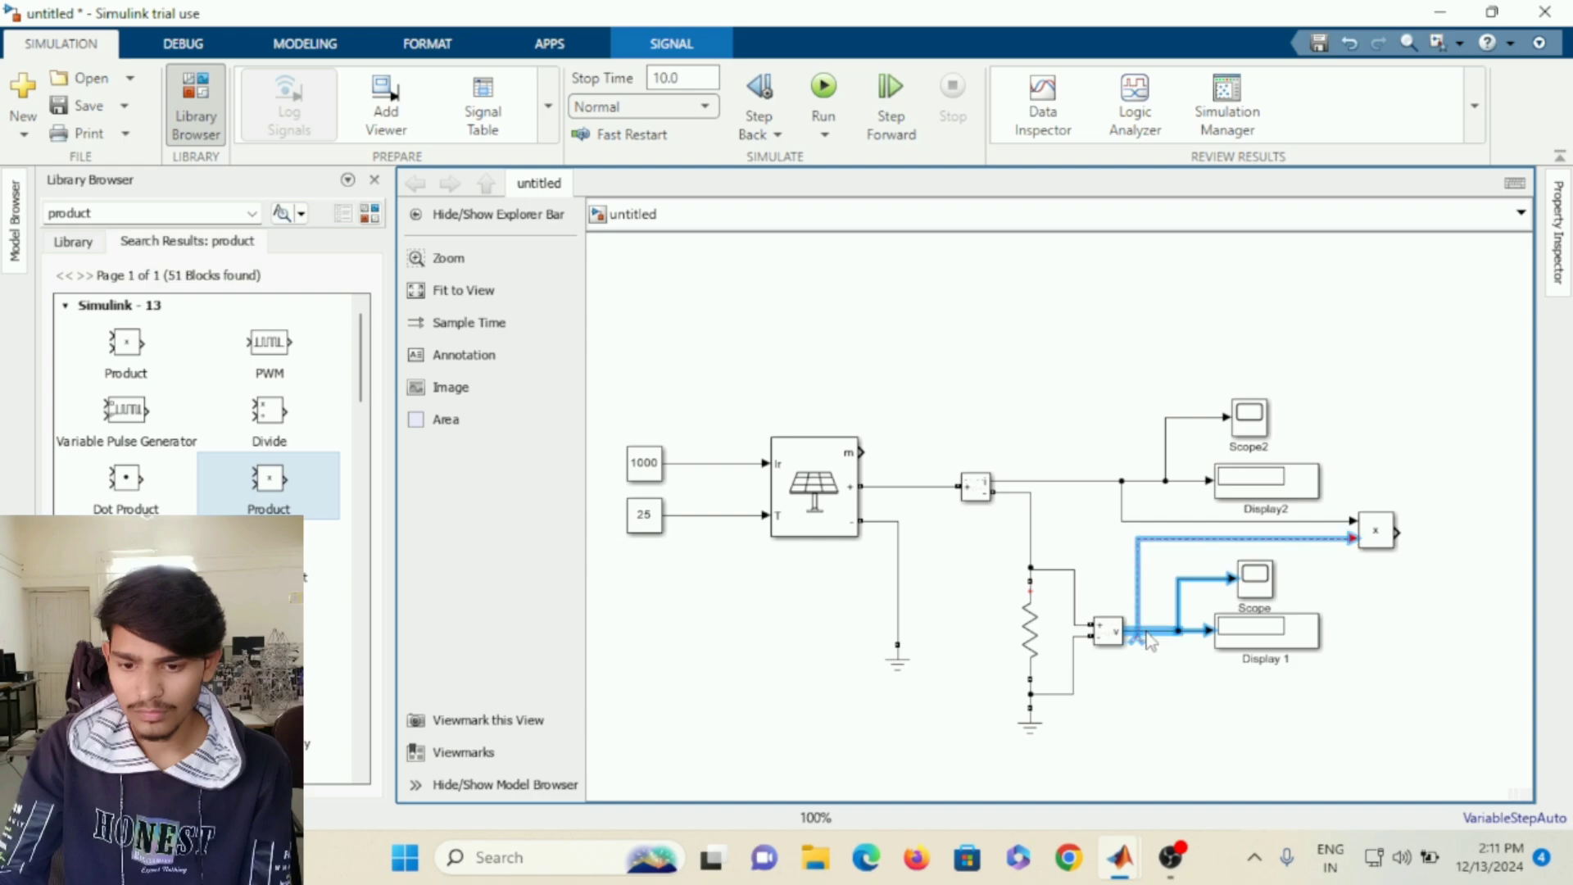
{"action": "left_click", "coordinate": [1150, 656]}
{"action": "left_click", "coordinate": [1138, 576]}
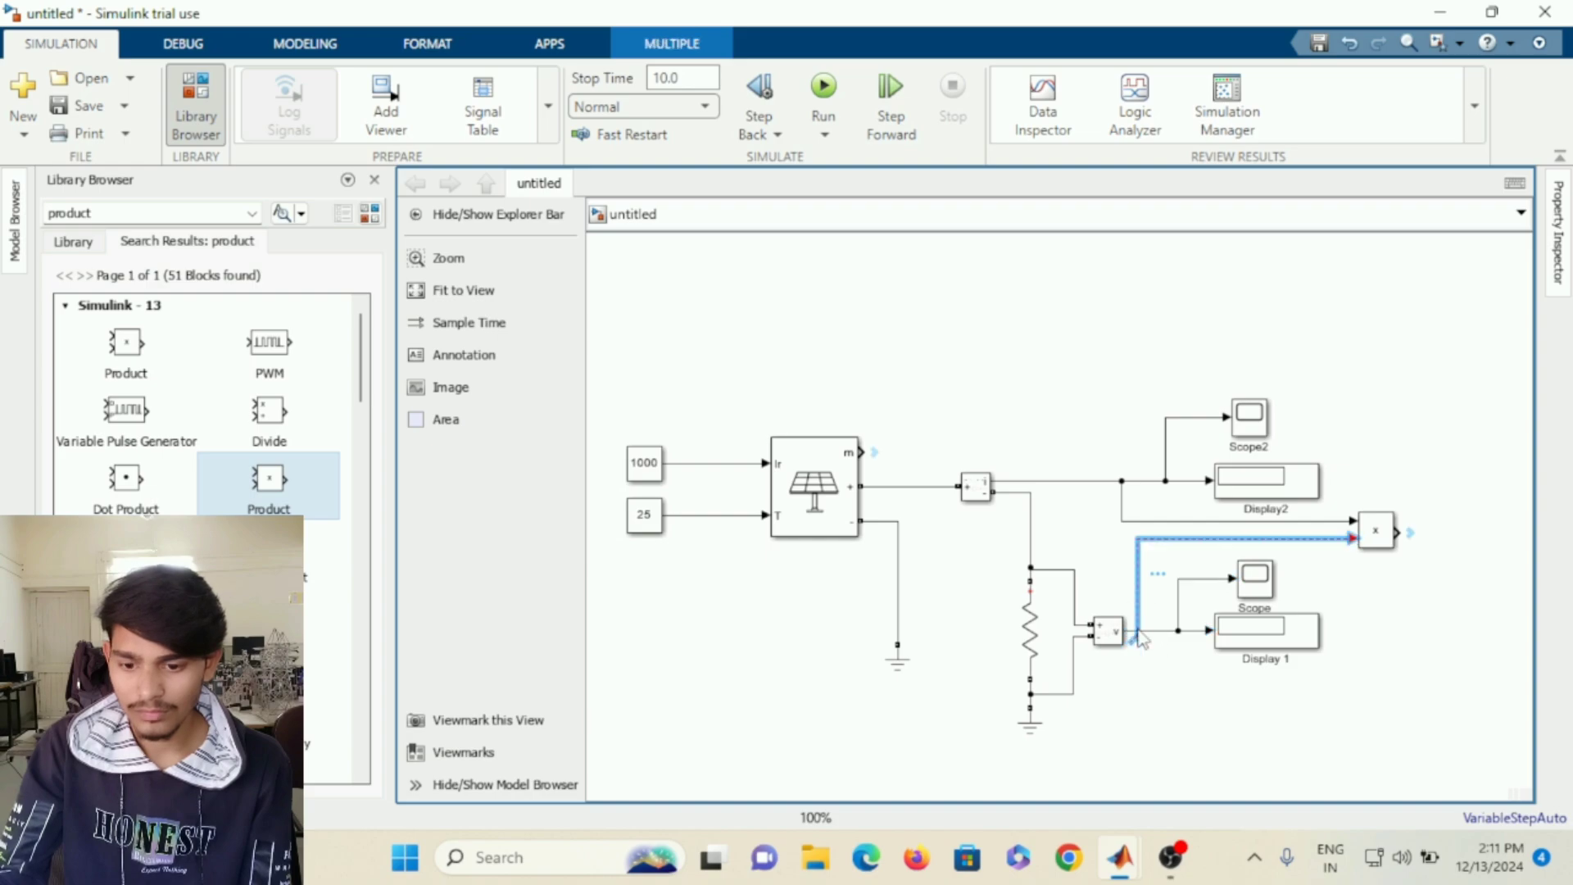
{"action": "left_click_drag", "start_coordinate": [1137, 642], "coordinate": [1160, 631]}
{"action": "key", "text": "Delete"}
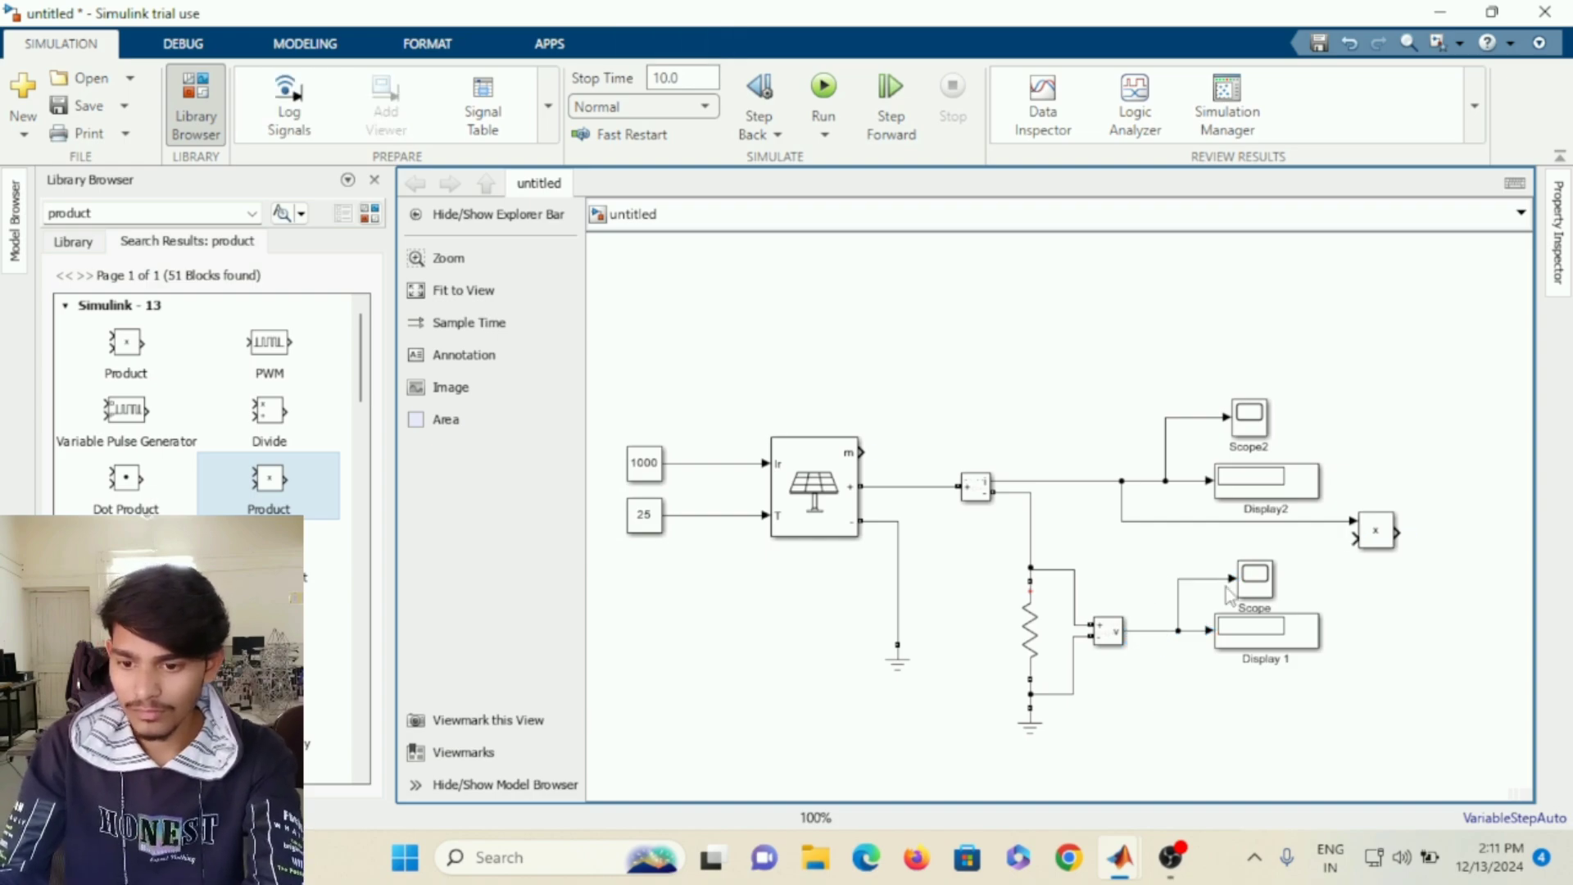
Connect the Product block's lower input to the voltage measurement signal and line up the vertical segments of both branch lines.
{"action": "left_click_drag", "start_coordinate": [1354, 541], "coordinate": [1147, 630]}
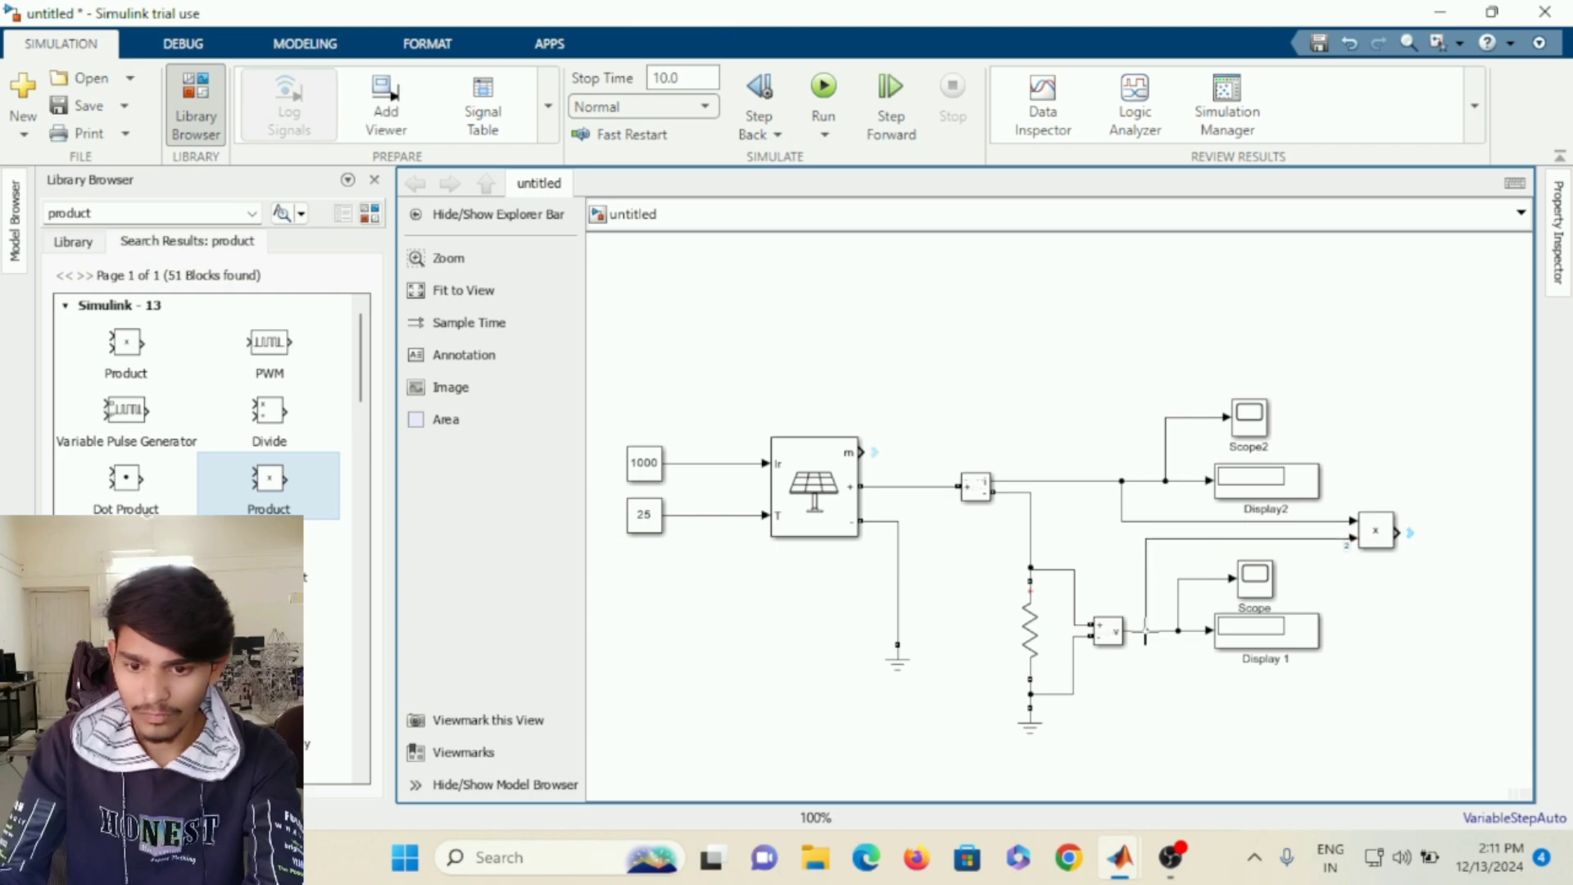
{"action": "left_click_drag", "start_coordinate": [1121, 490], "coordinate": [1141, 493]}
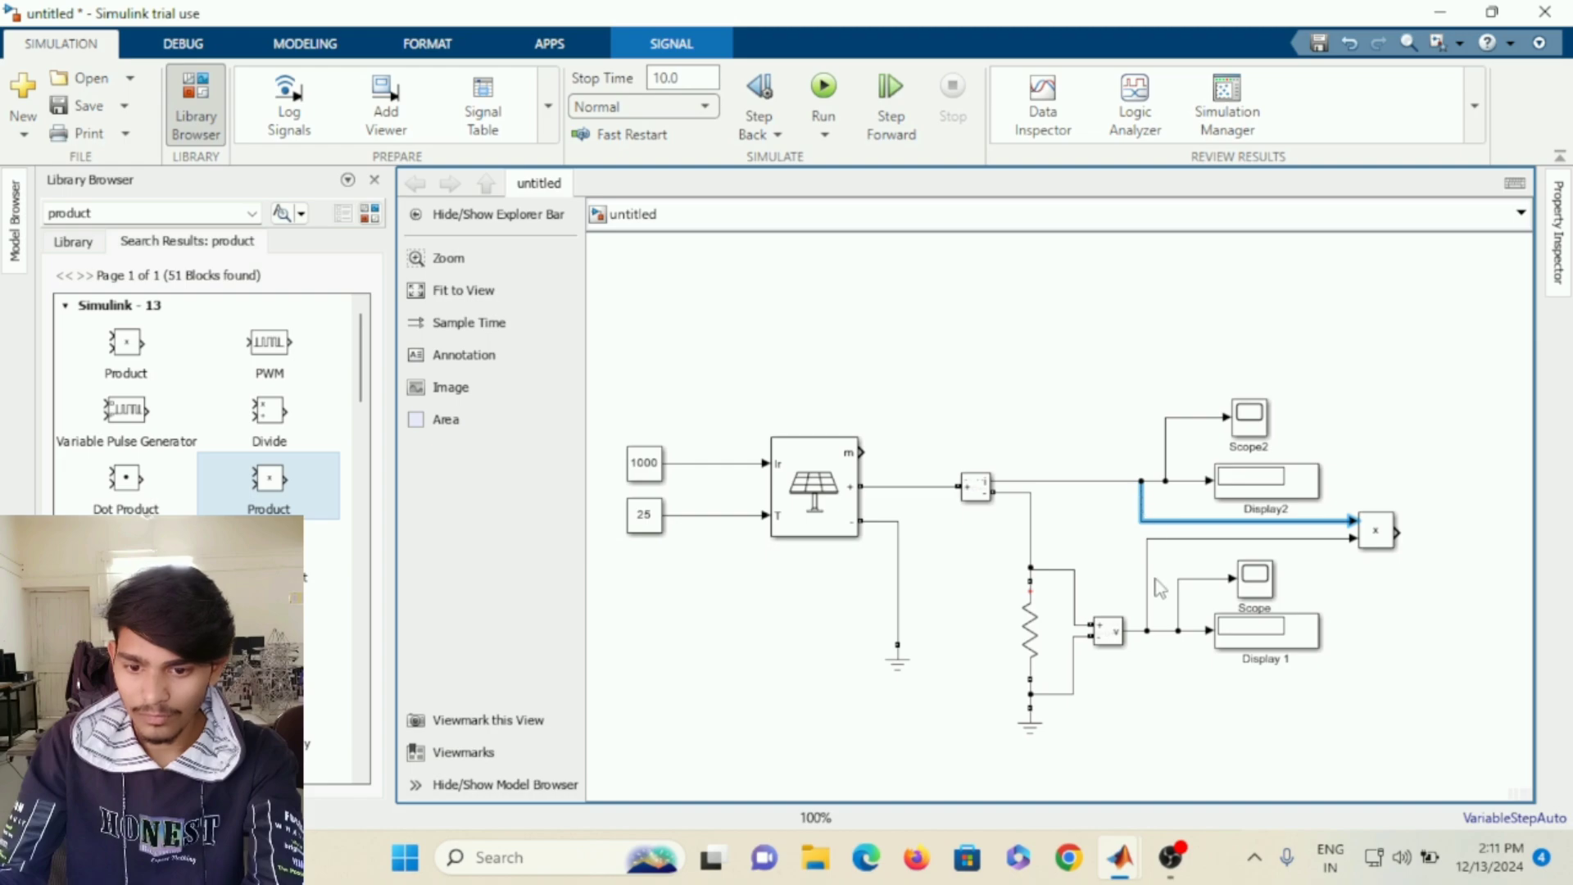
{"action": "left_click_drag", "start_coordinate": [1148, 588], "coordinate": [1140, 580]}
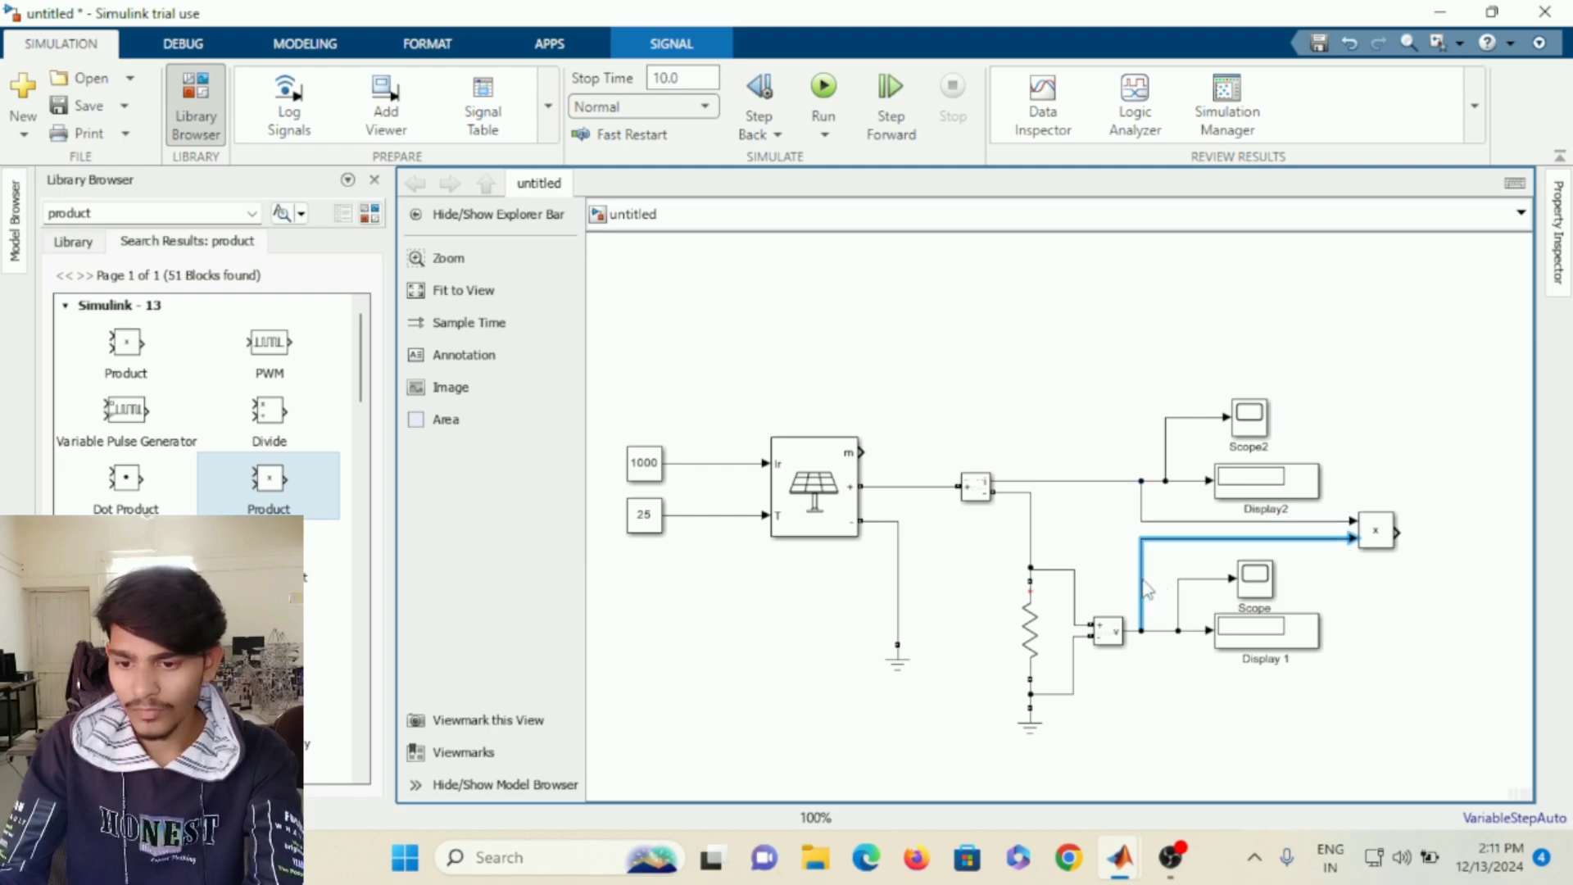
{"action": "left_click", "coordinate": [1371, 435]}
{"action": "left_click", "coordinate": [1393, 533]}
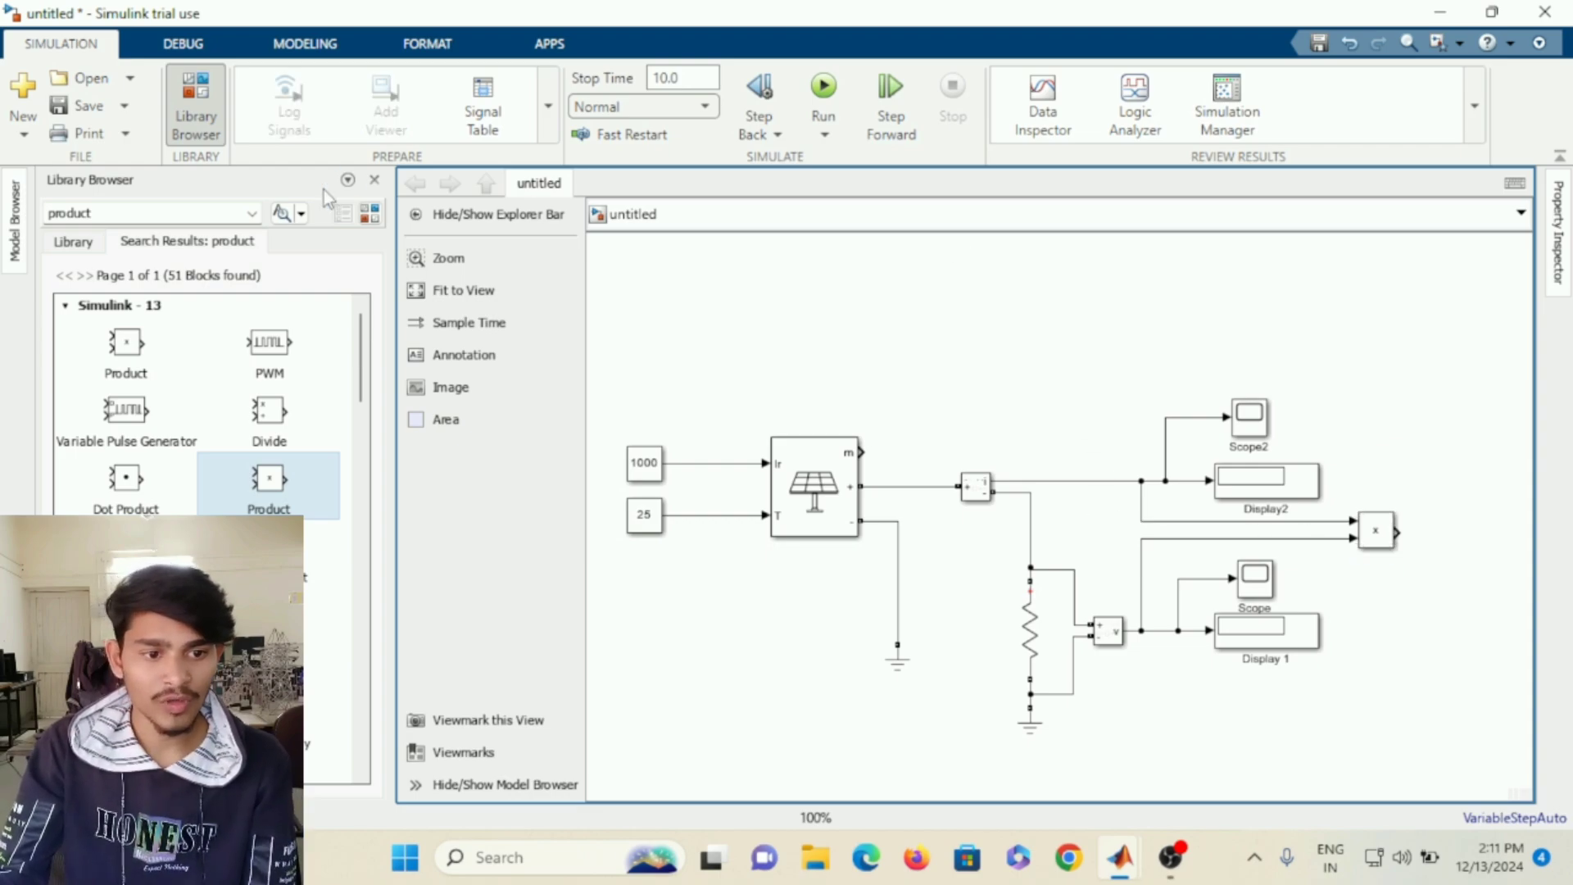
Duplicate the Display2 block and attach the copy to the Product block's output.
{"action": "left_click", "coordinate": [1278, 500]}
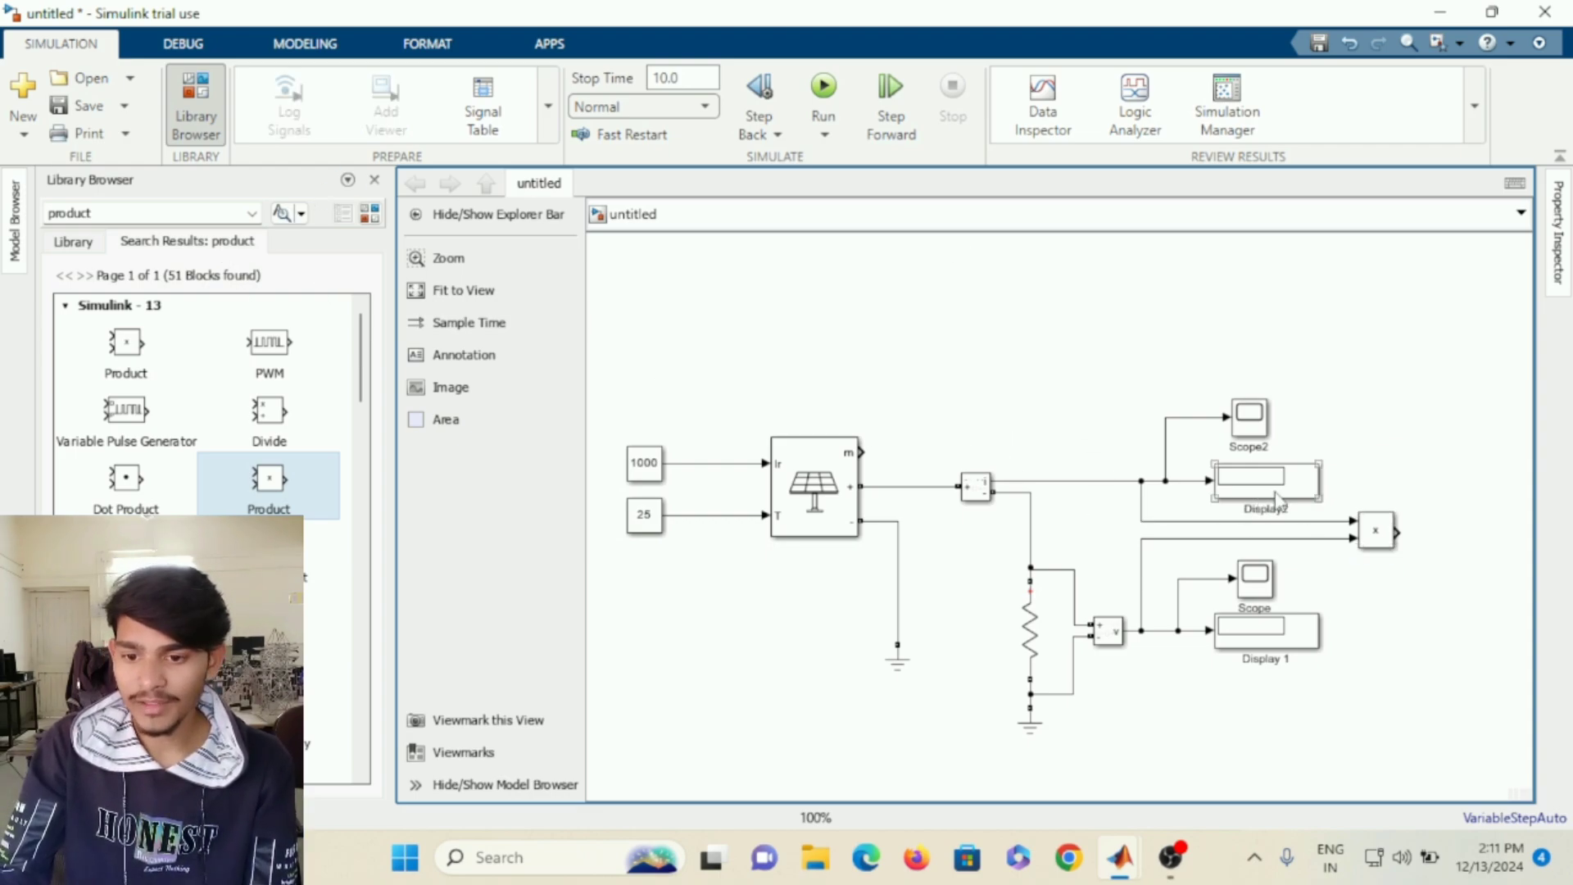
{"action": "left_click", "coordinate": [1302, 483]}
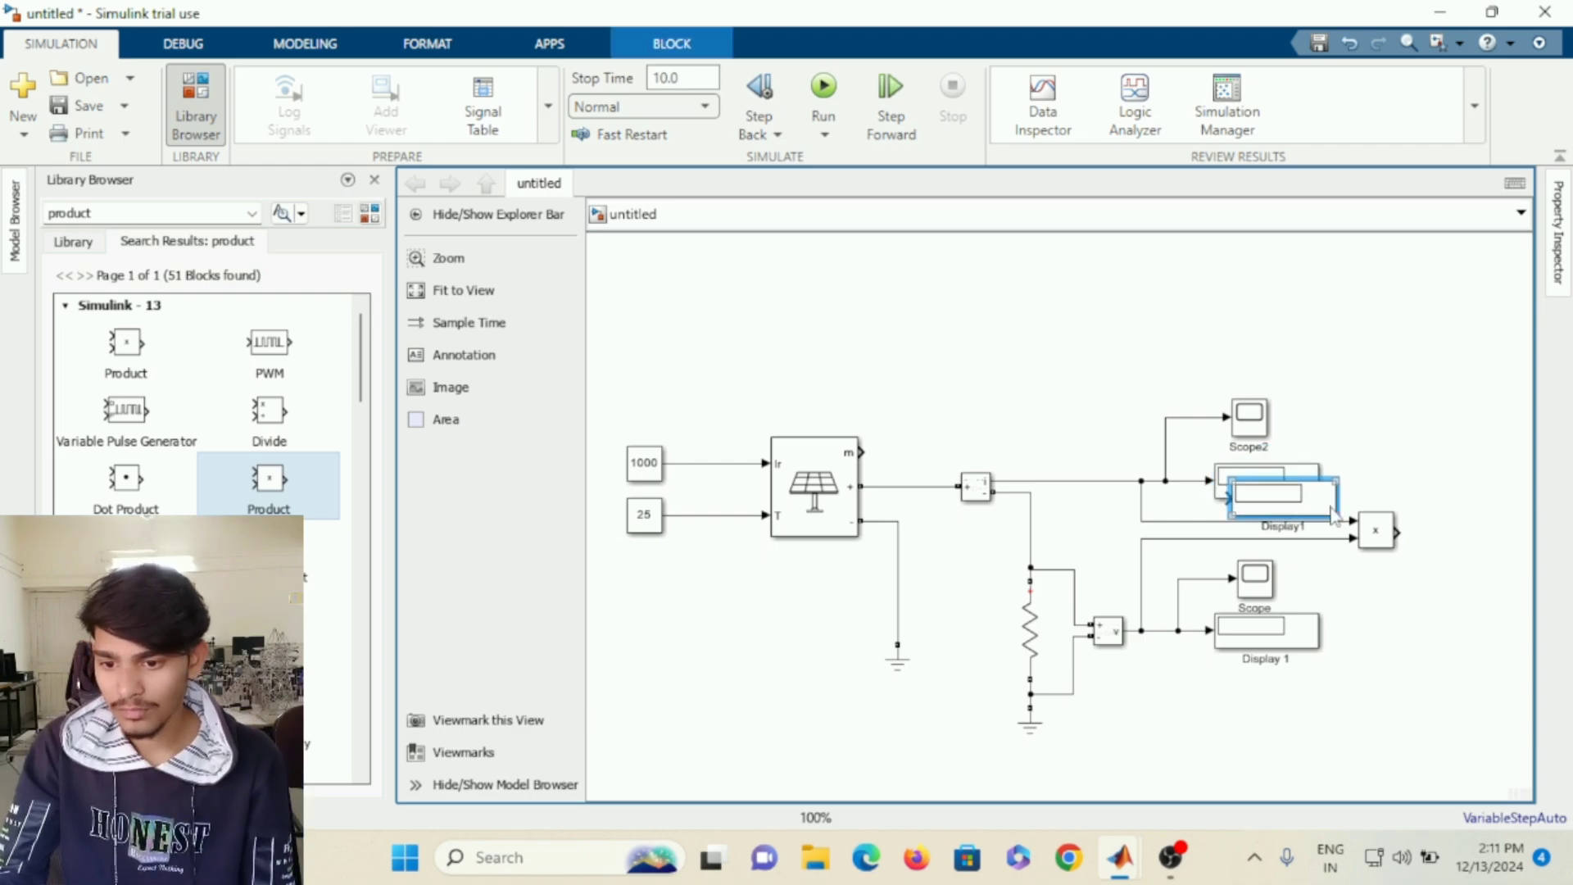
{"action": "left_click_drag", "start_coordinate": [1272, 498], "coordinate": [1466, 542]}
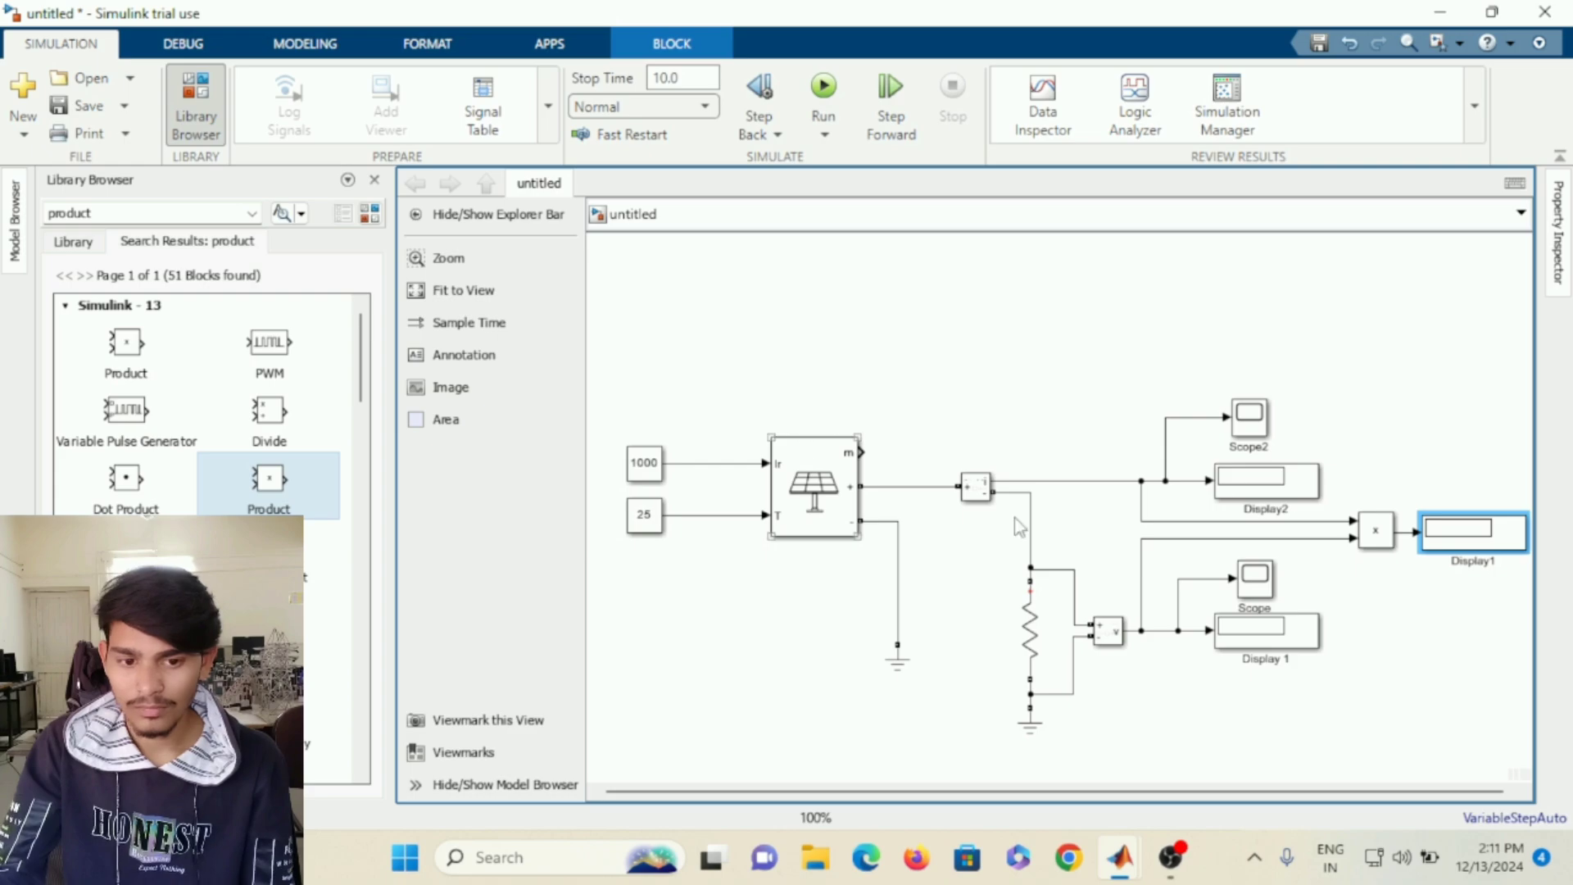
Shift all blocks except the new display slightly away from it to widen the gap after the Product block.
{"action": "left_click_drag", "start_coordinate": [610, 345], "coordinate": [1359, 740]}
{"action": "left_click", "coordinate": [1408, 362]}
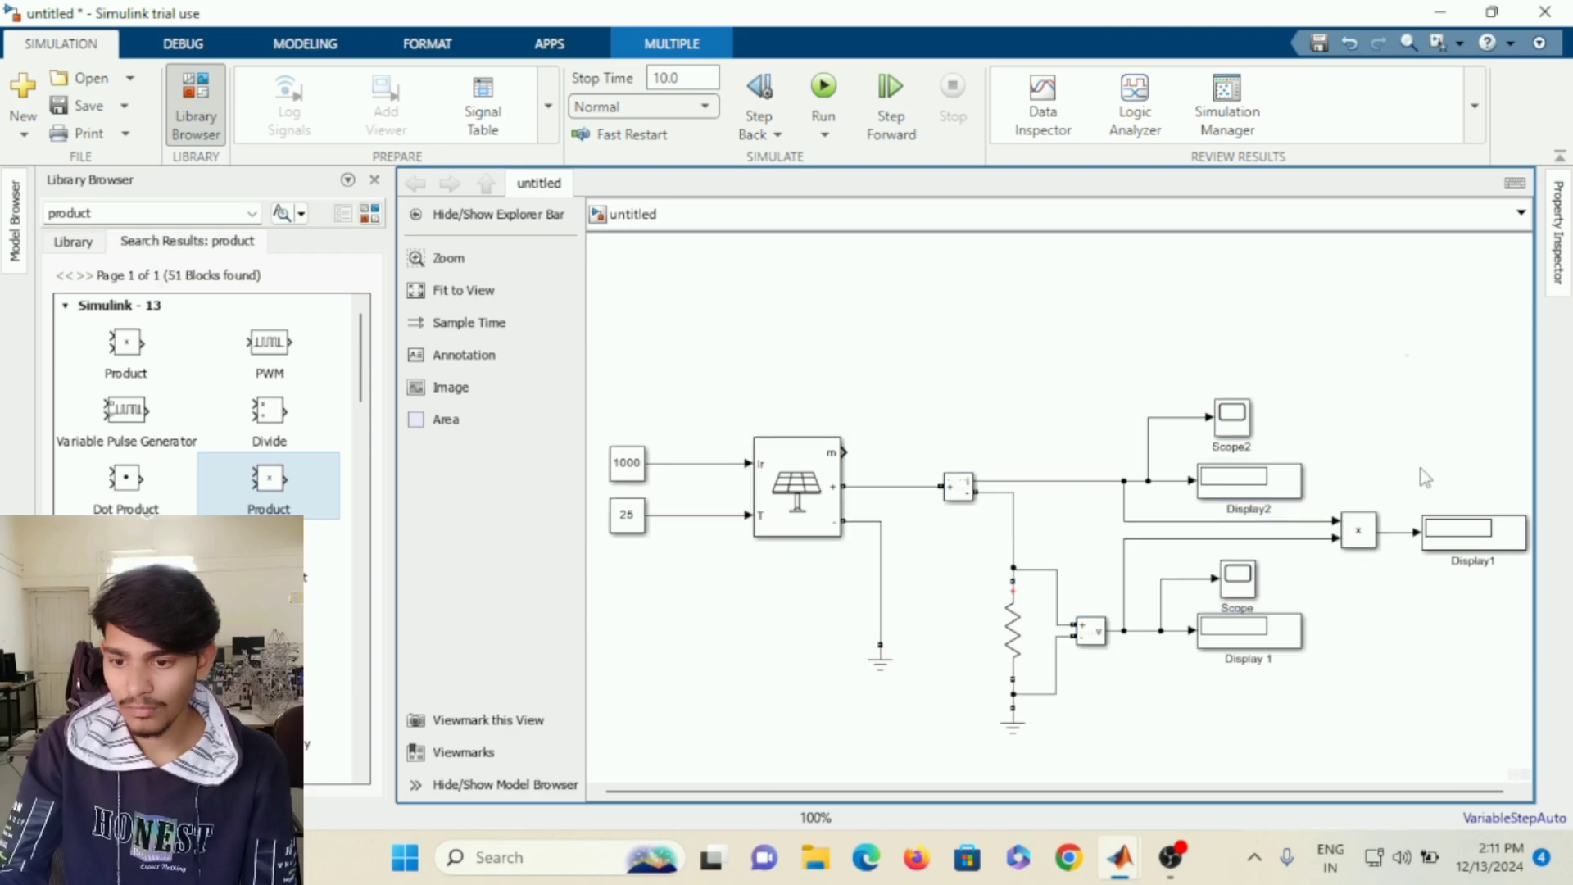
{"action": "left_click_drag", "start_coordinate": [1464, 536], "coordinate": [1462, 537]}
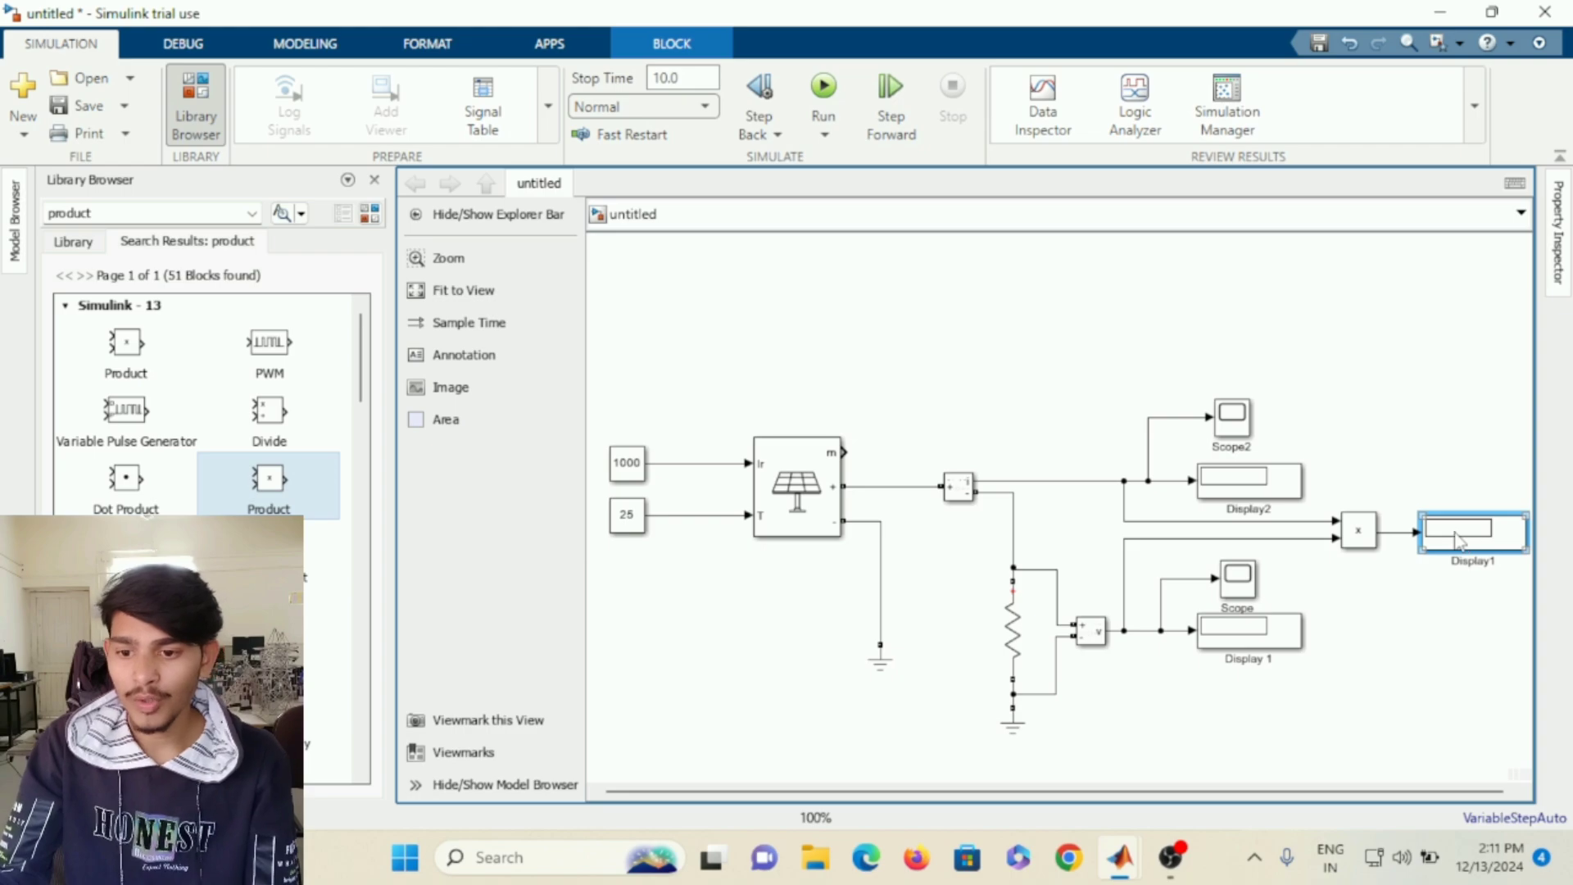
Duplicate the Scope2 block above the Product block's display and branch its input from the Product output.
{"action": "left_click", "coordinate": [1231, 426]}
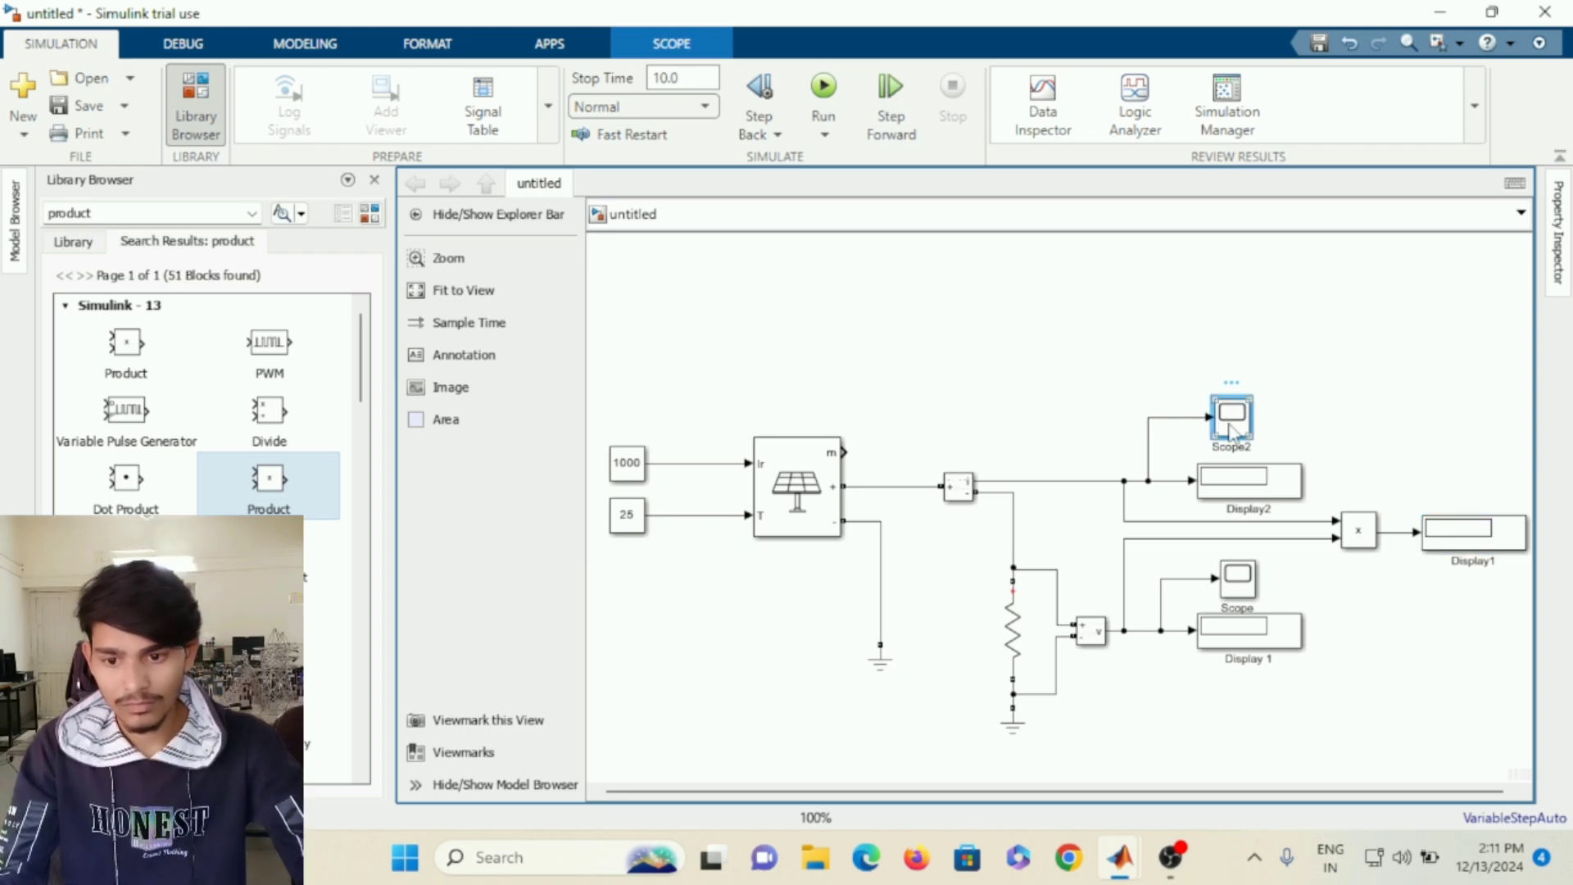
{"action": "left_click_drag", "start_coordinate": [1231, 427], "coordinate": [1481, 447]}
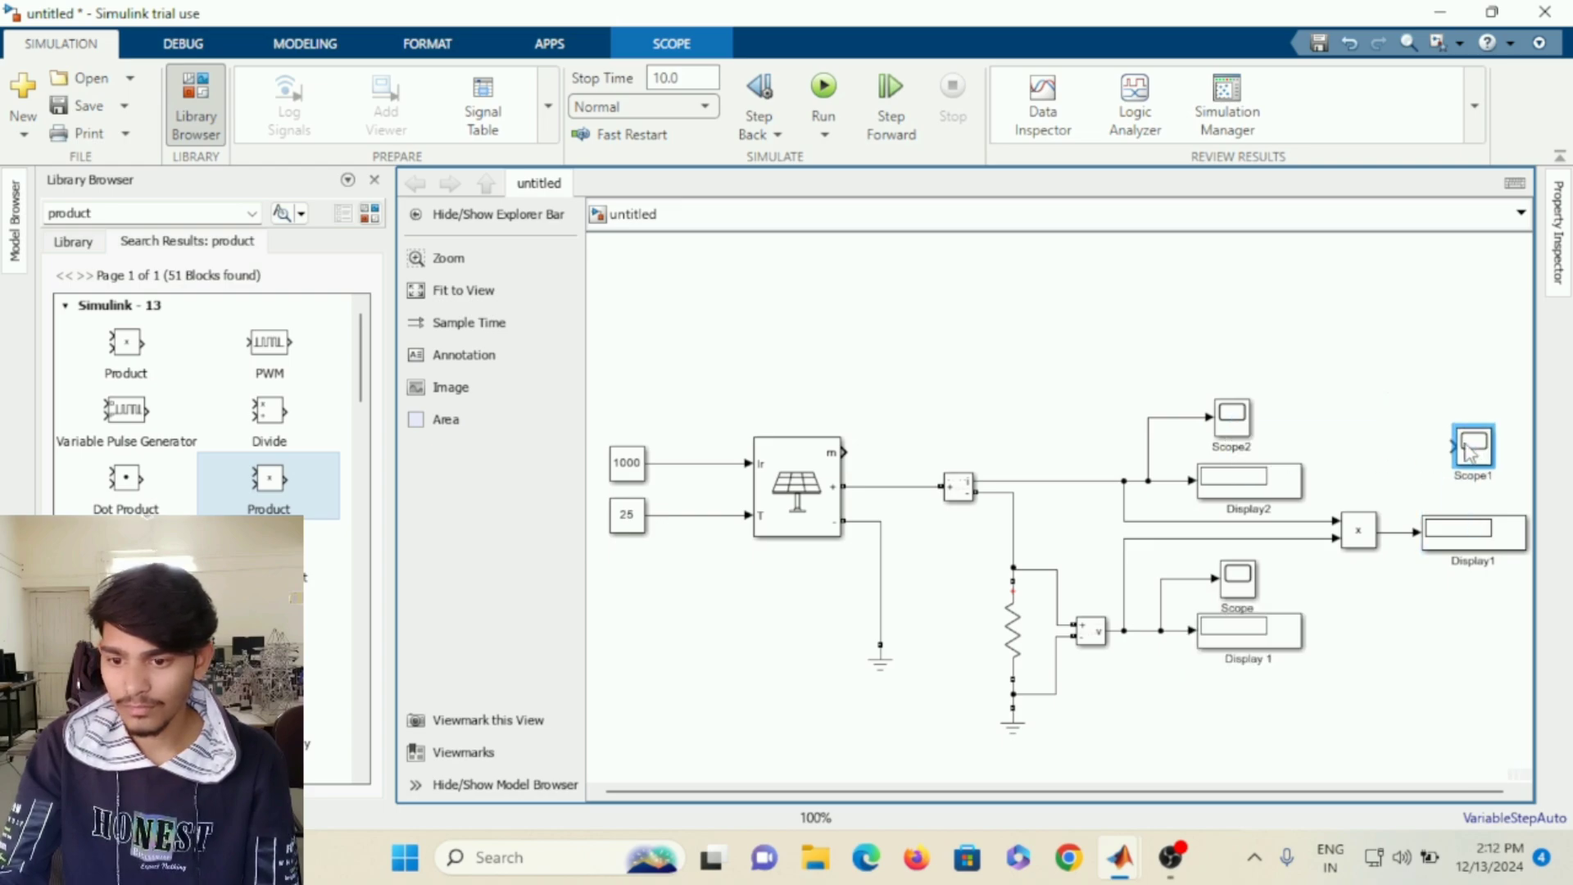
{"action": "mouse_move", "coordinate": [1447, 448]}
{"action": "left_mouse_down"}
{"action": "mouse_move", "coordinate": [1379, 453]}
{"action": "mouse_move", "coordinate": [1393, 531]}
{"action": "left_mouse_up"}
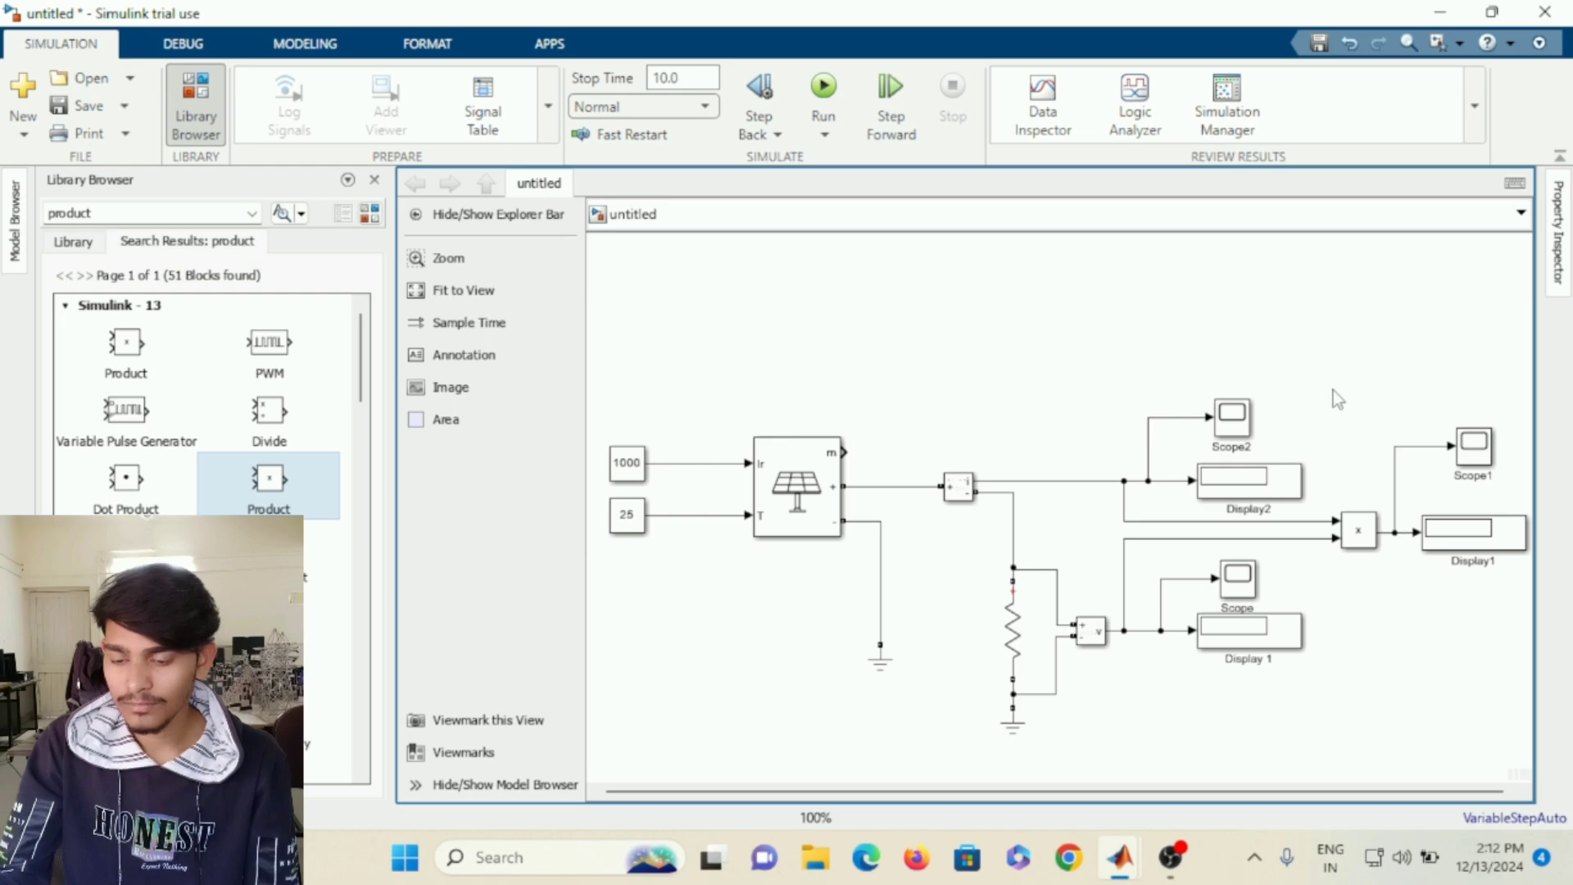
{"action": "left_click", "coordinate": [1480, 455]}
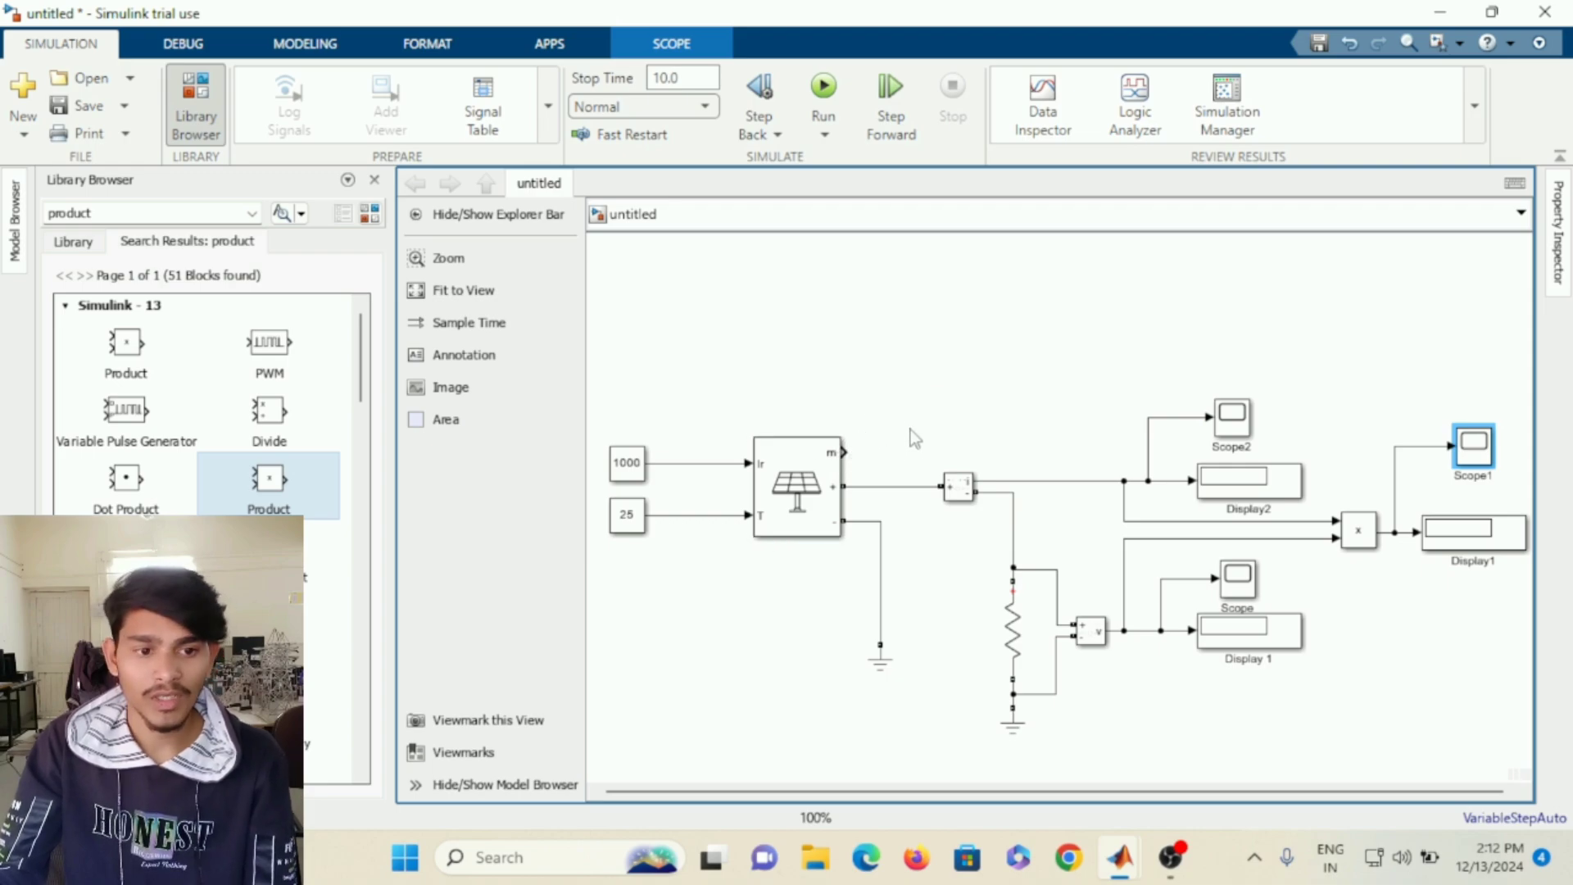
Search the block library for "bus selector" and add the Simulink Bus Selector block to the model.
{"action": "left_click", "coordinate": [251, 215]}
{"action": "scroll", "coordinate": [195, 297], "scroll_direction": "down", "scroll_amount": 3}
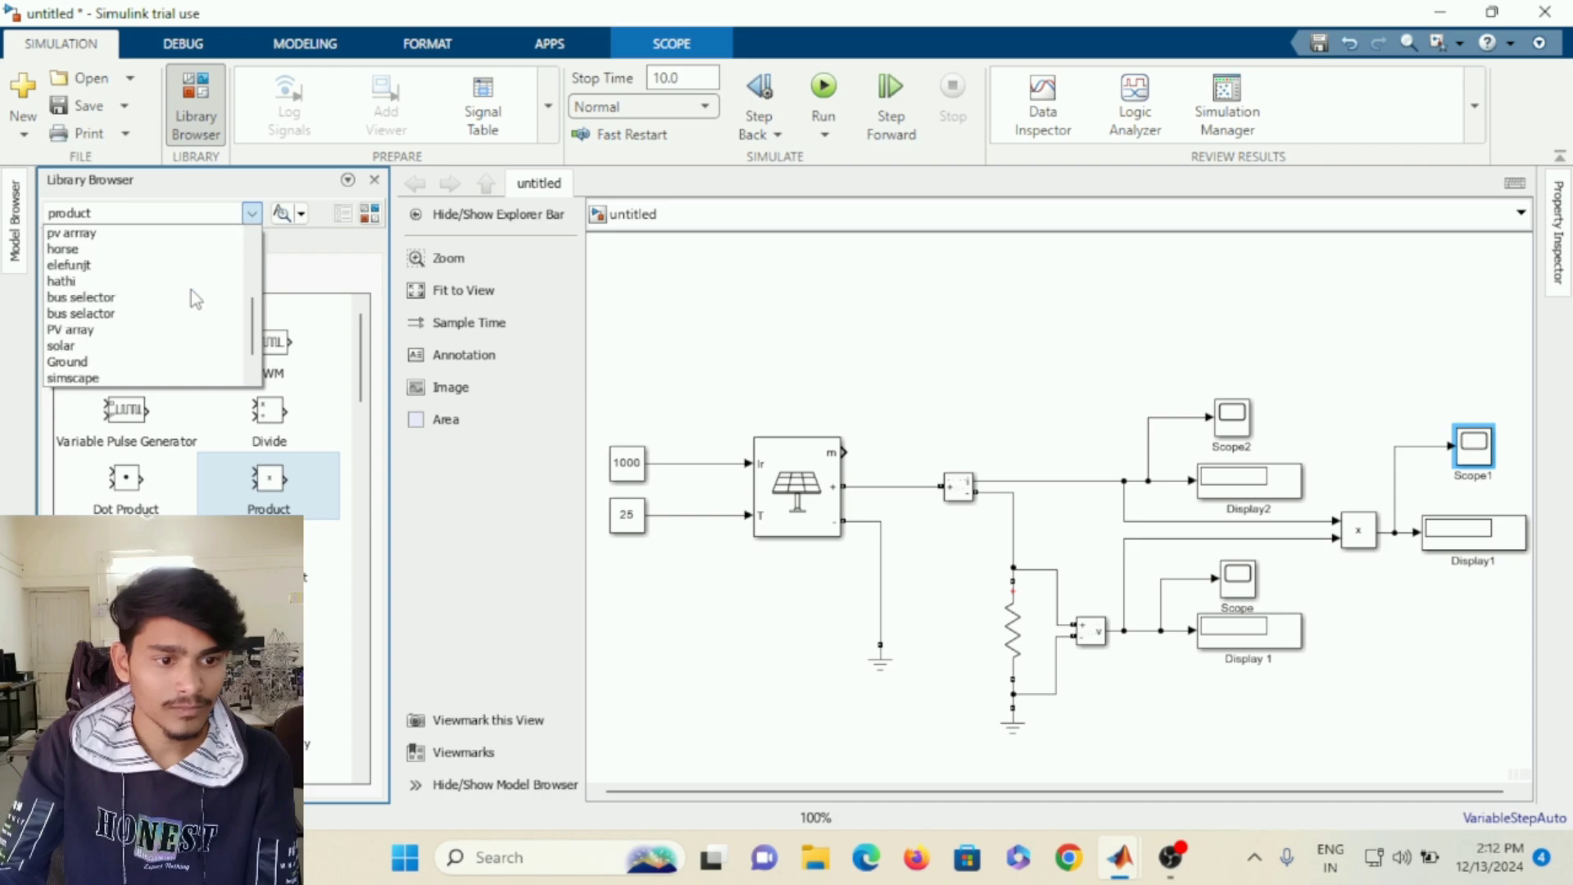
{"action": "scroll", "coordinate": [195, 296], "scroll_direction": "up", "scroll_amount": 2}
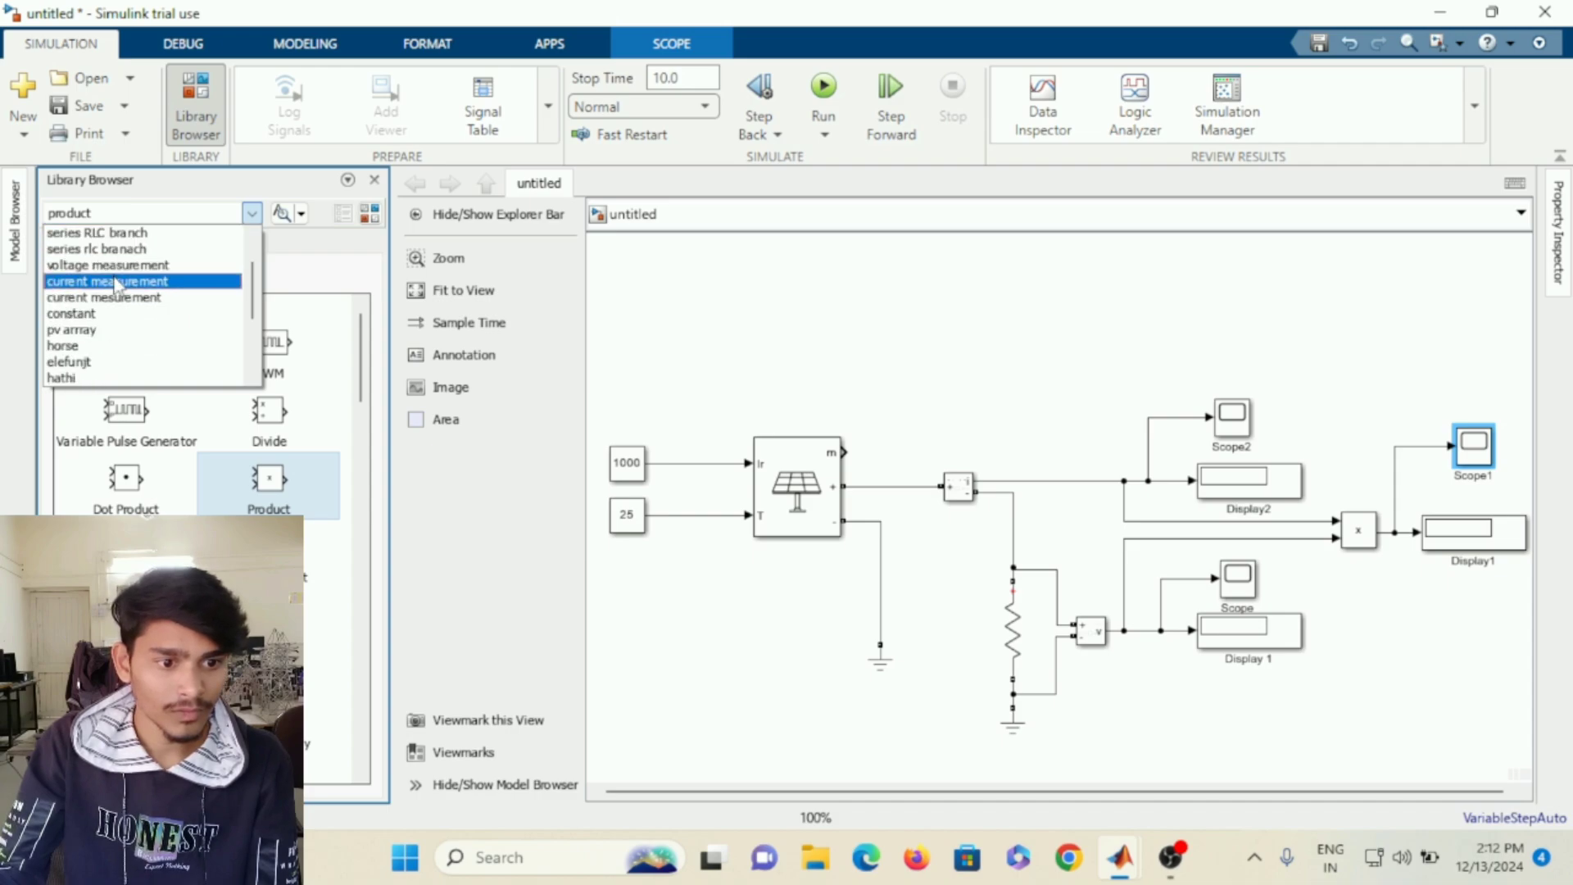
{"action": "scroll", "coordinate": [113, 295], "scroll_direction": "down", "scroll_amount": 2}
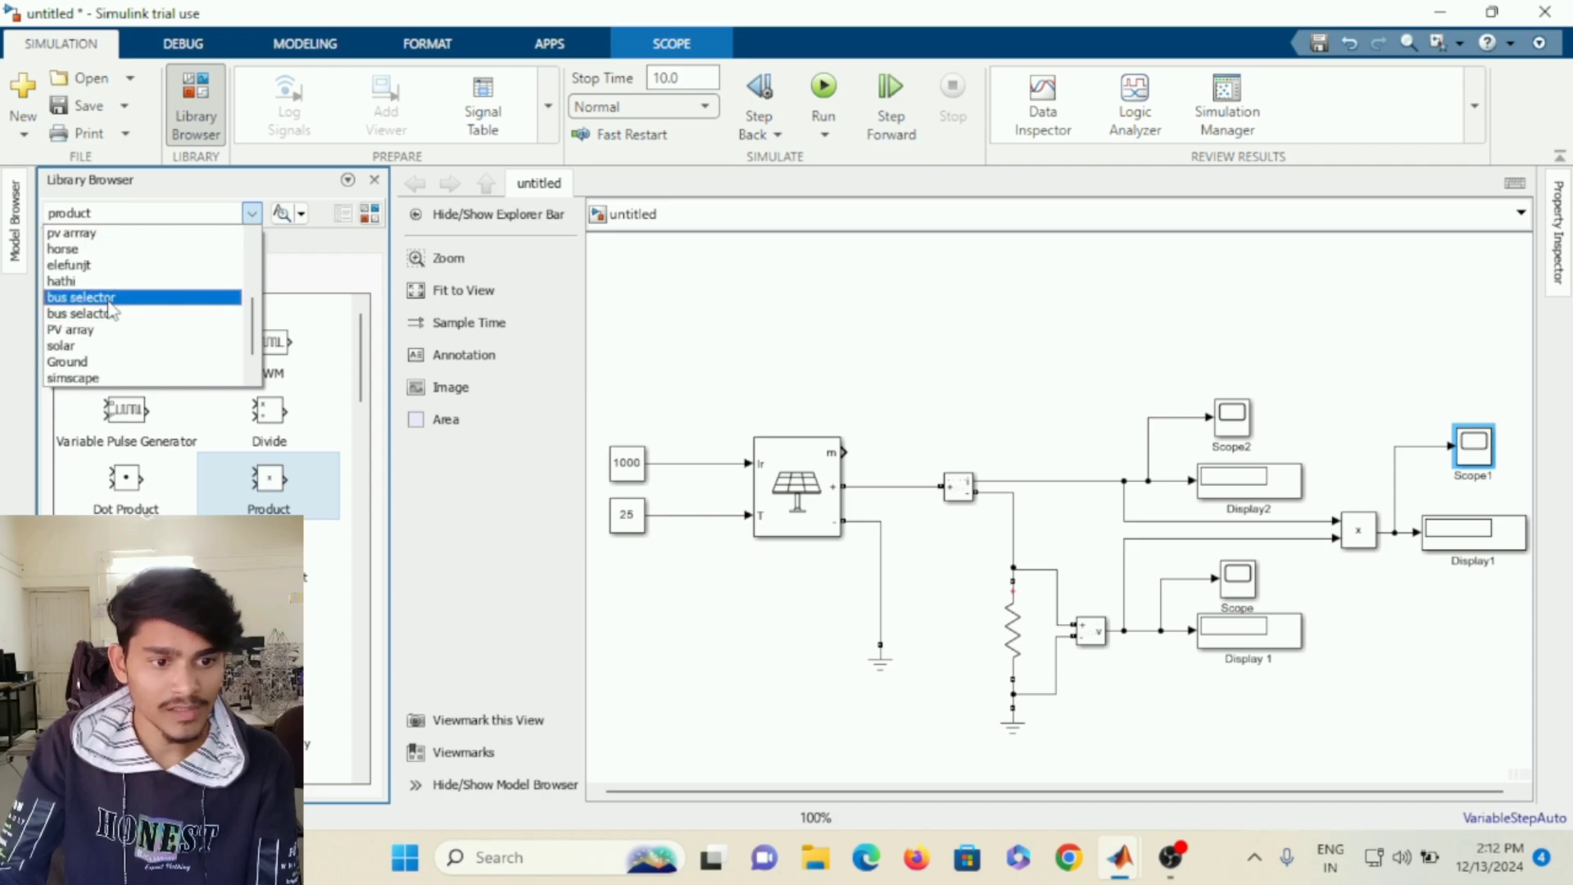
{"action": "left_click", "coordinate": [109, 299]}
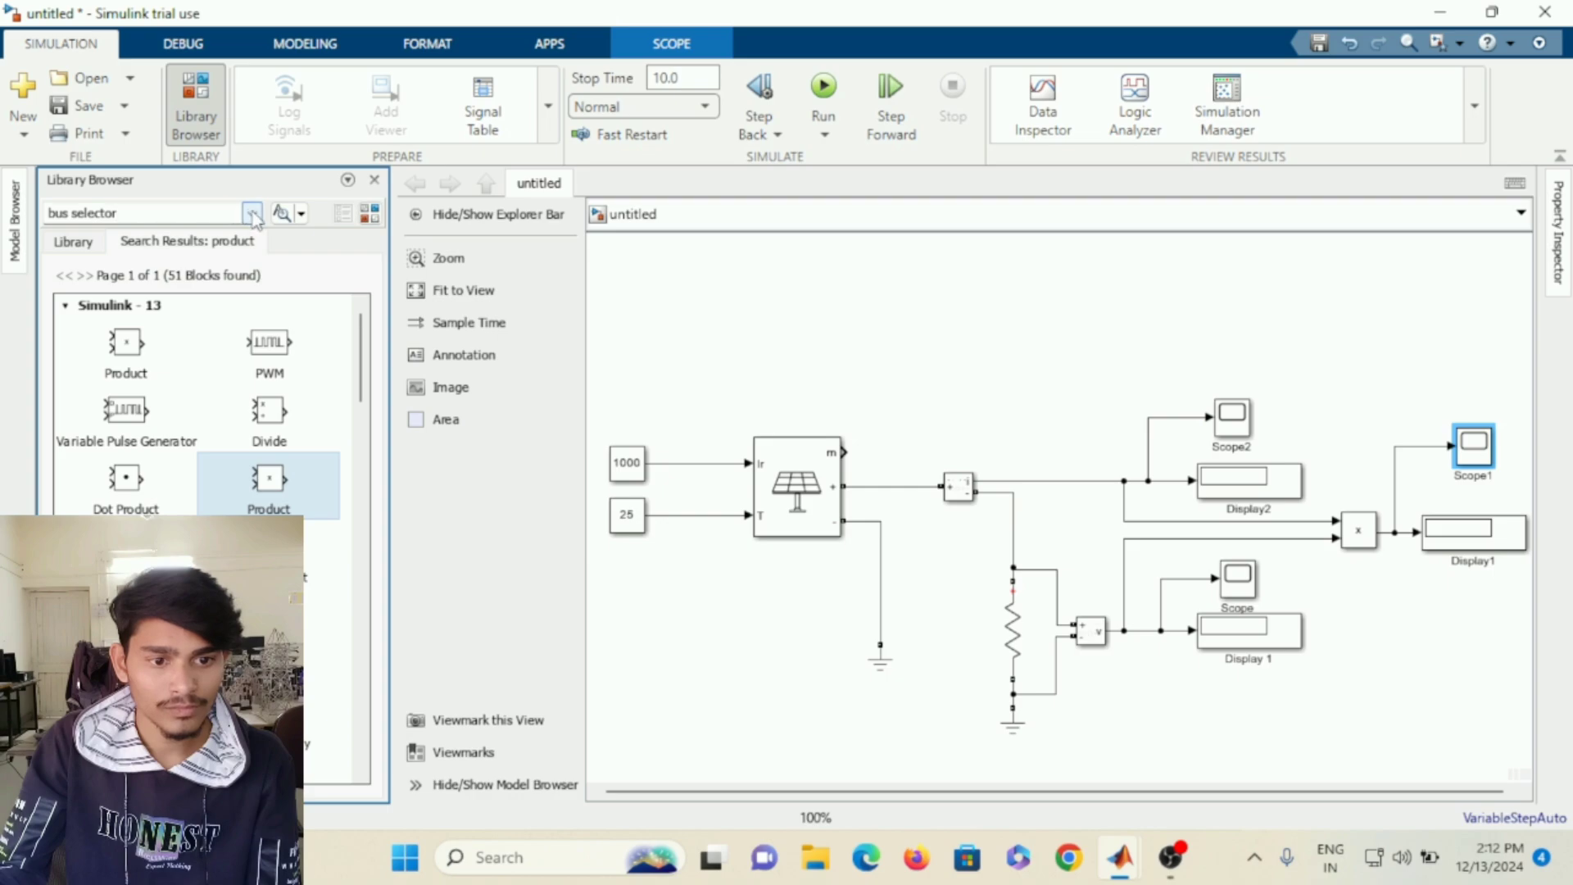
{"action": "left_click", "coordinate": [281, 214]}
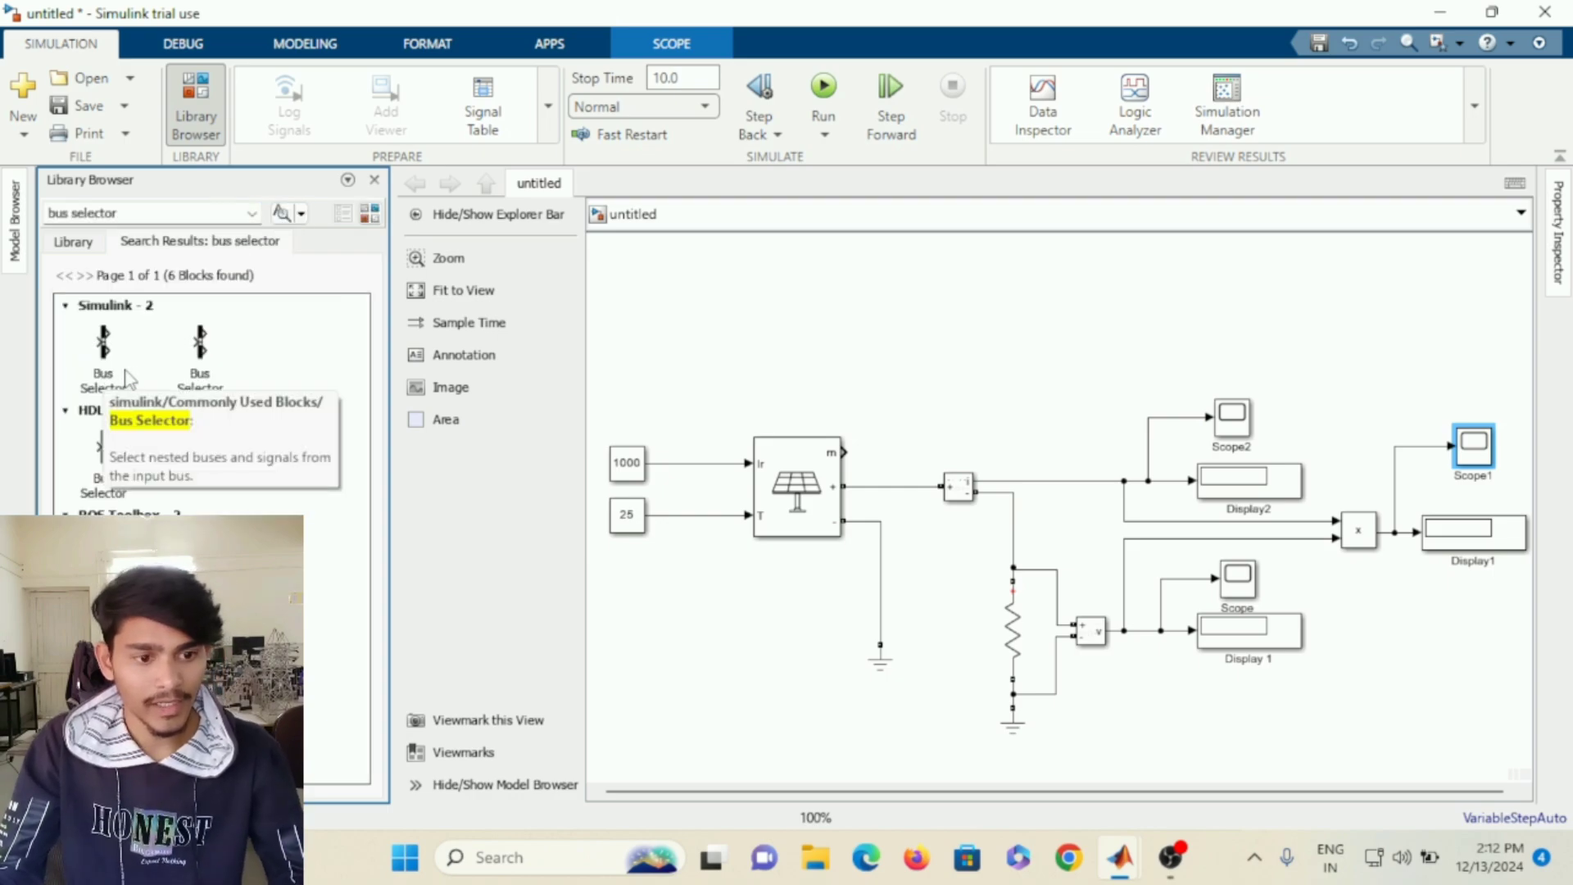
{"action": "right_click", "coordinate": [99, 373]}
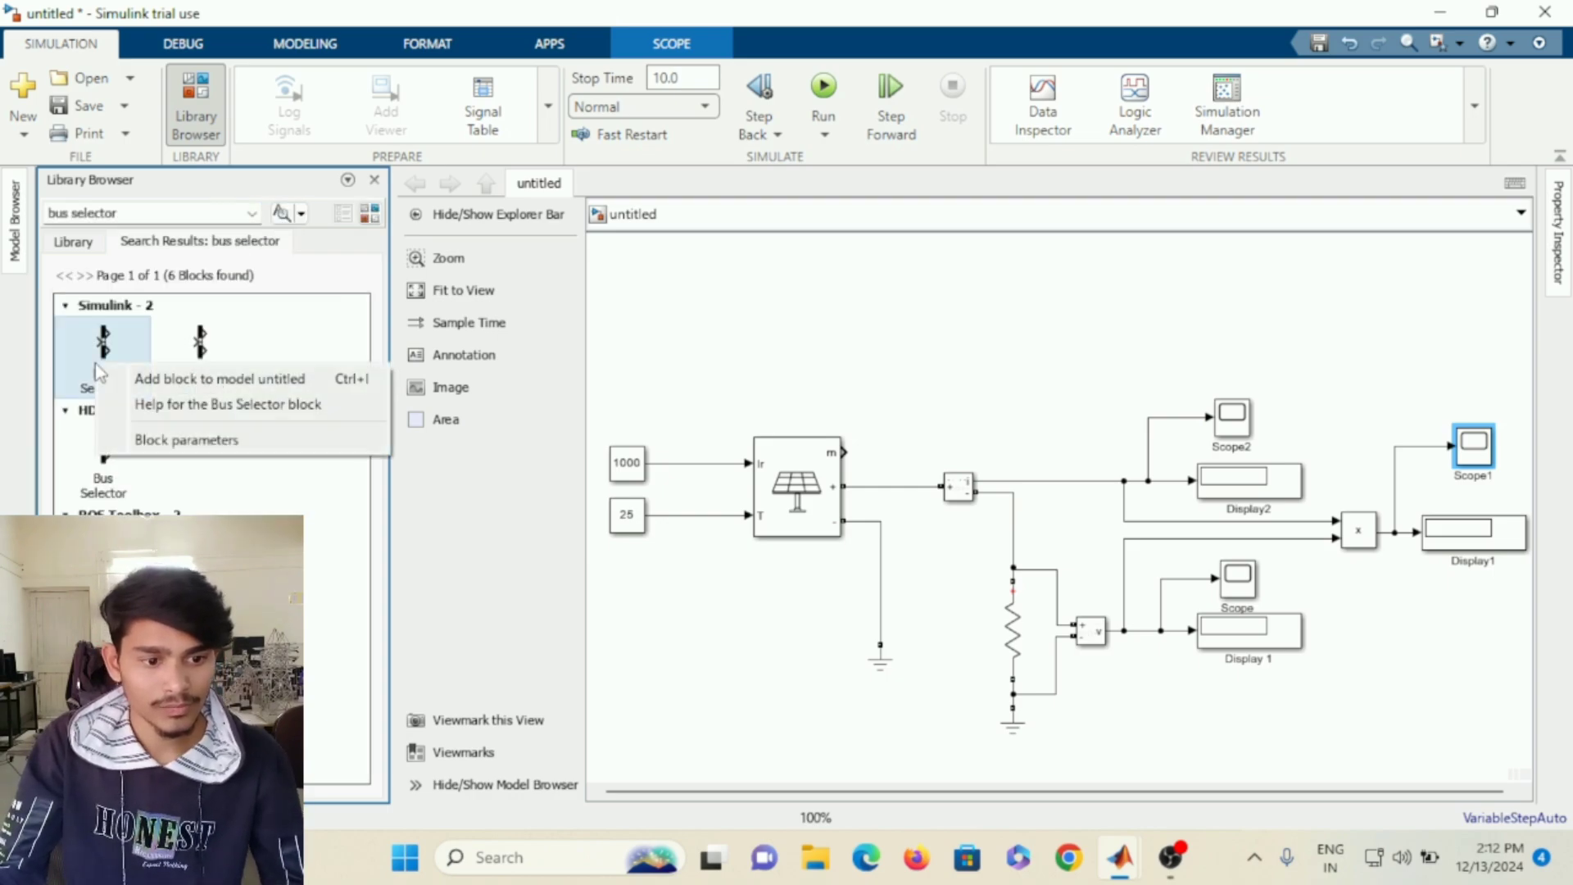
{"action": "left_click", "coordinate": [100, 479]}
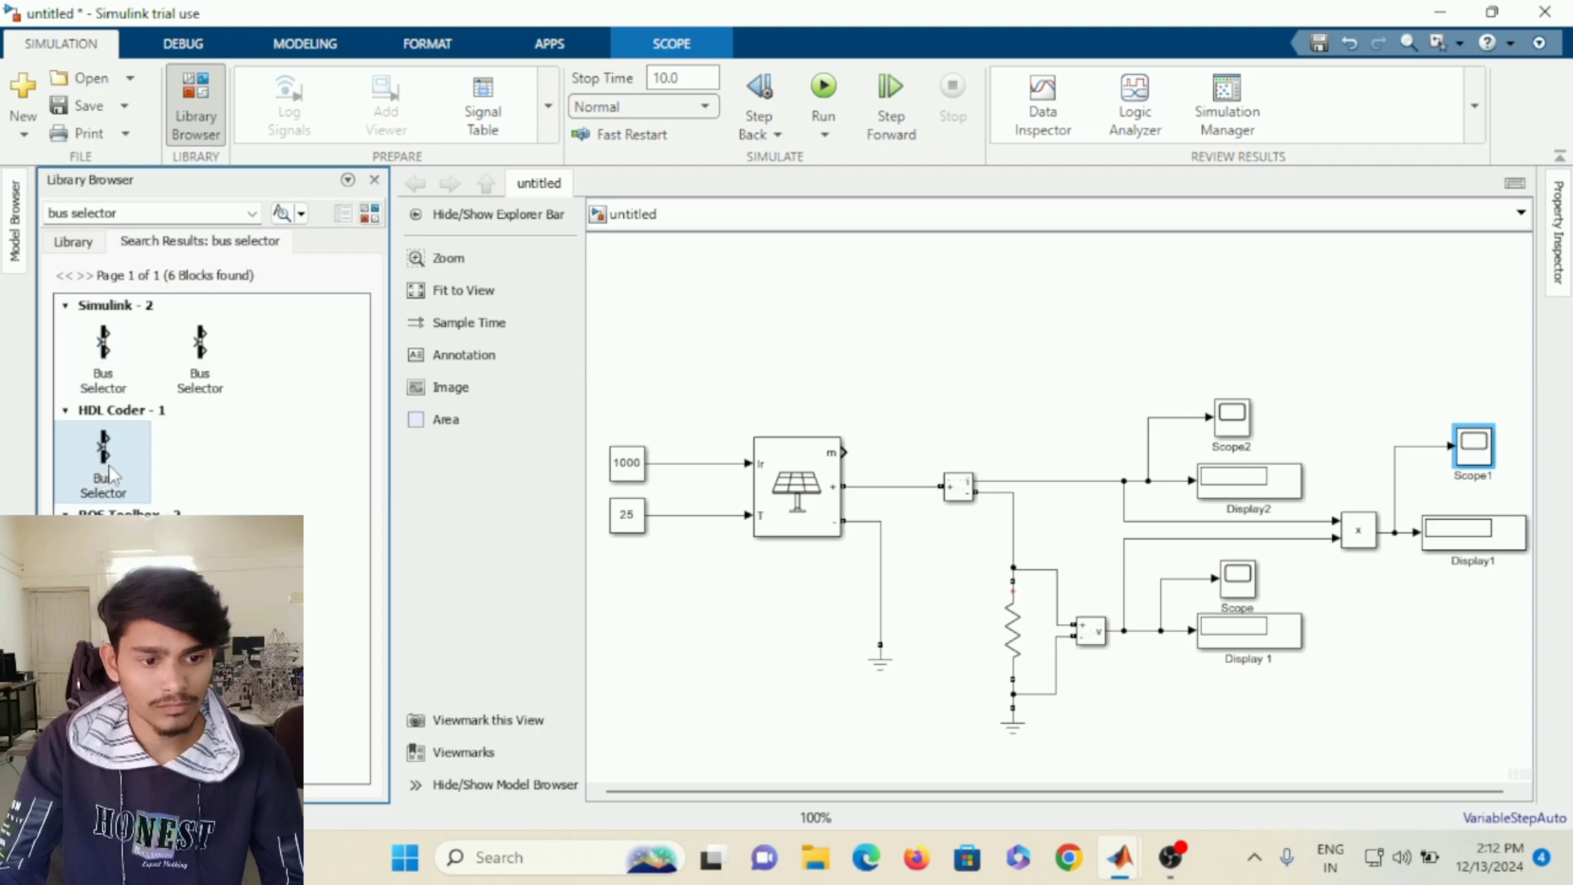
{"action": "right_click", "coordinate": [109, 475]}
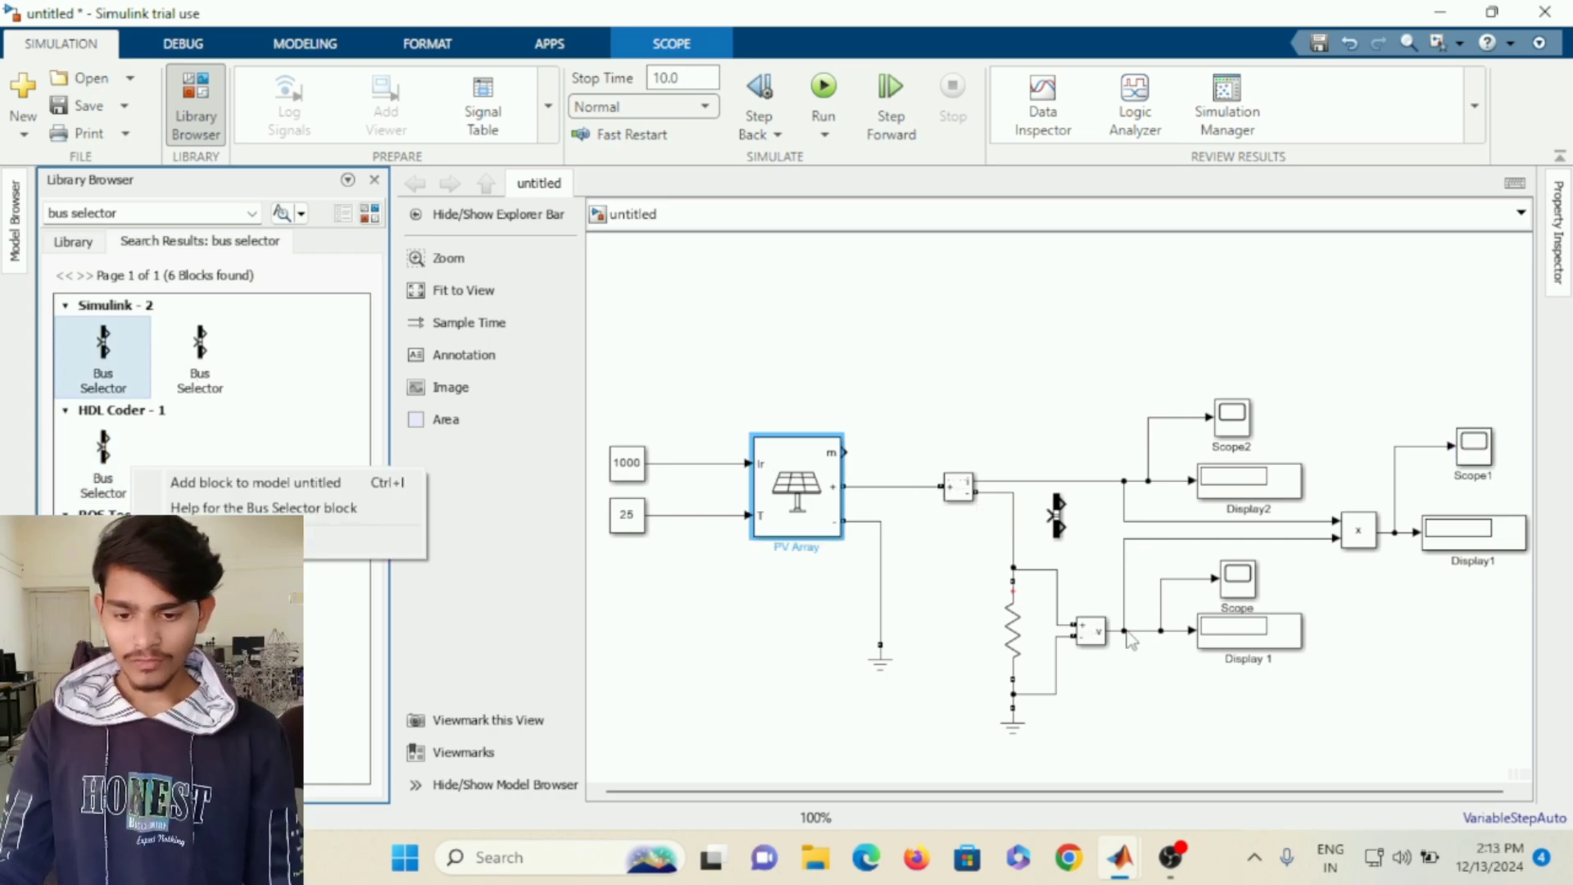
Enlarge the PV Array block and connect the Bus Selector to its m output with a straight line.
{"action": "left_click_drag", "start_coordinate": [1057, 516], "coordinate": [883, 455]}
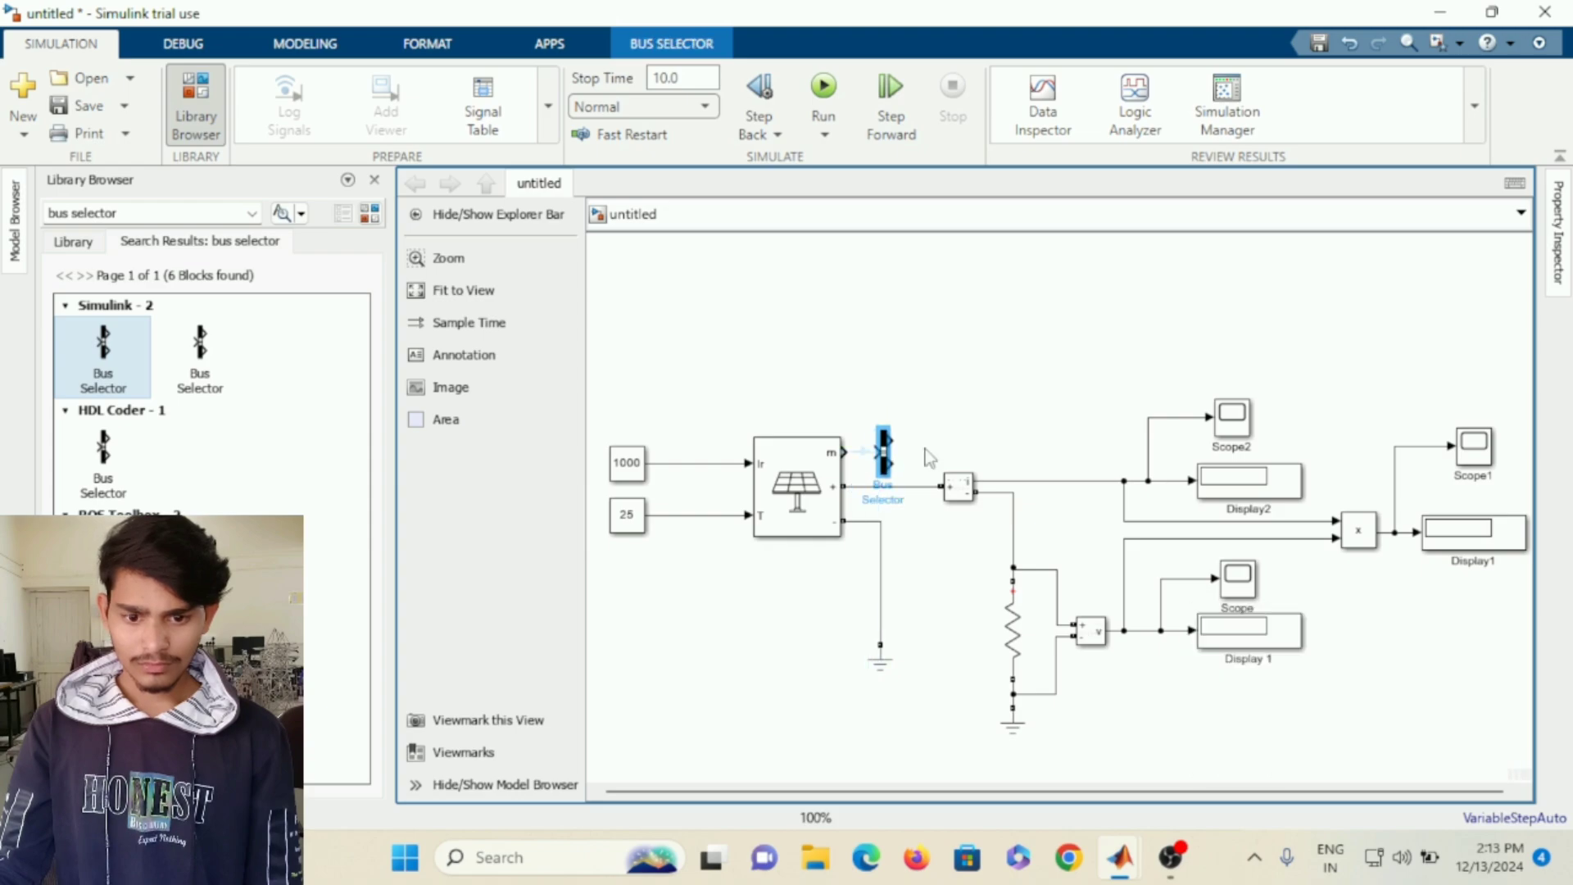
{"action": "left_click", "coordinate": [769, 451]}
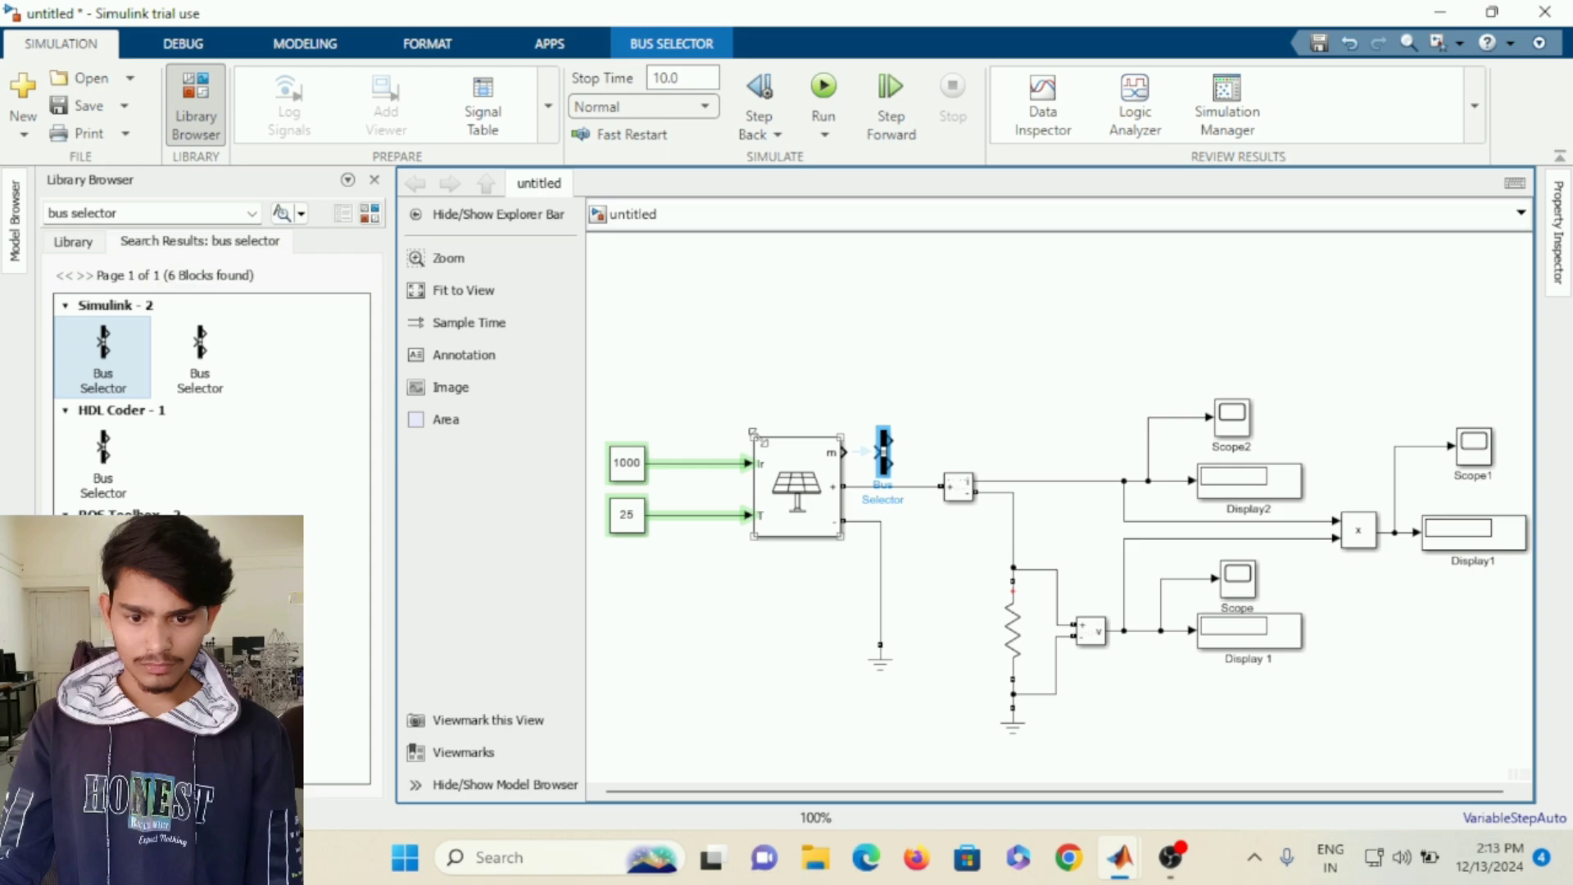
{"action": "left_click_drag", "start_coordinate": [753, 433], "coordinate": [727, 396]}
{"action": "left_click_drag", "start_coordinate": [885, 455], "coordinate": [904, 427]}
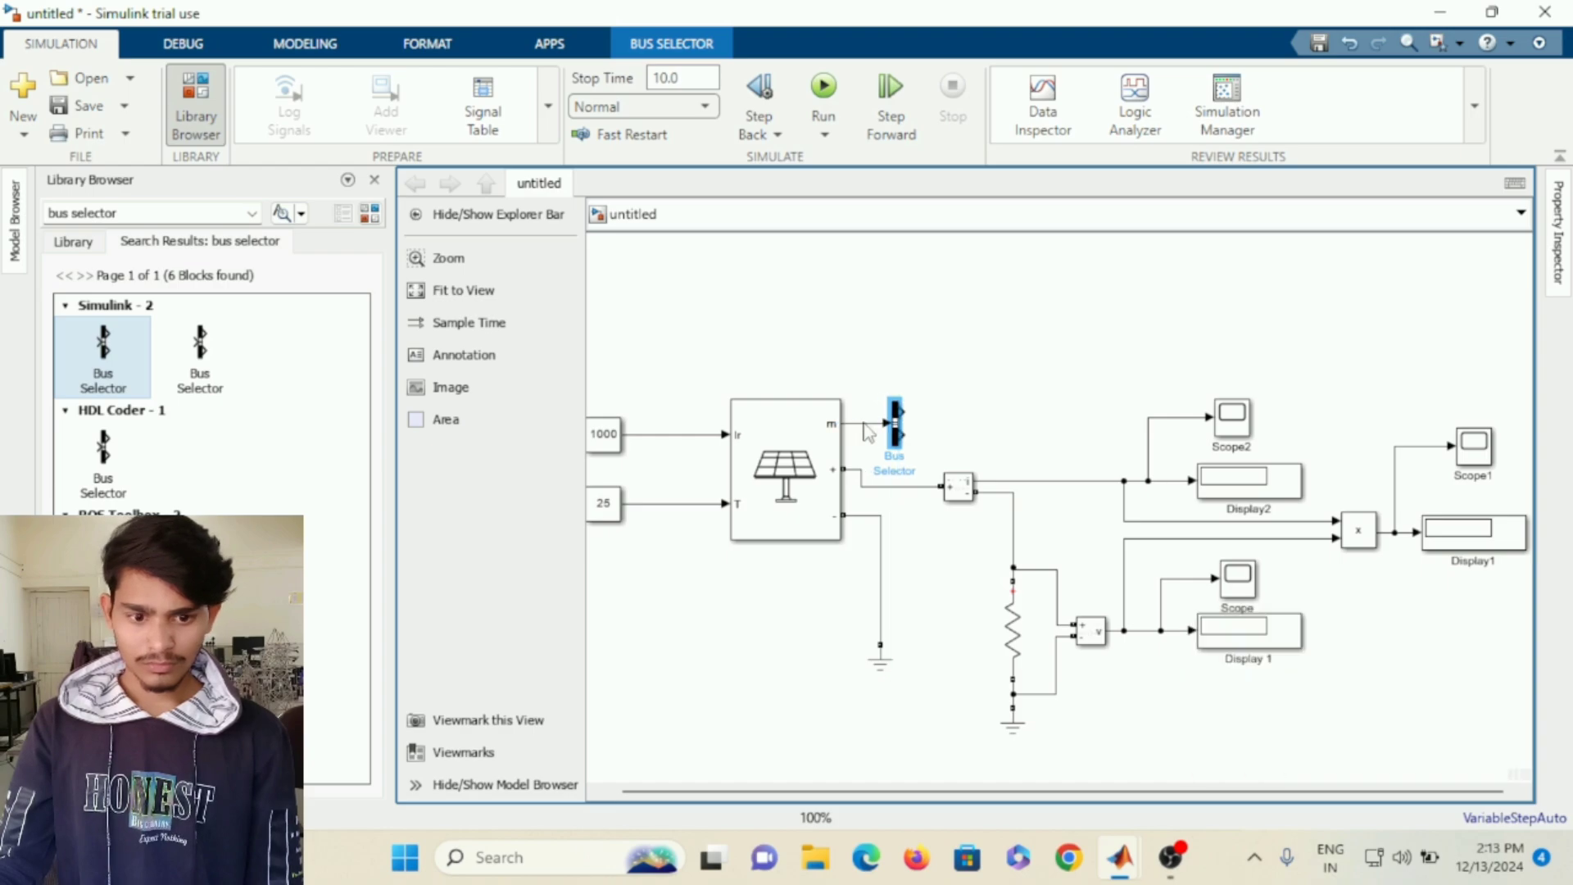
Move the measurement, load, product, display and scope blocks together down and slightly right, leaving free space beside the Bus Selector.
{"action": "left_click_drag", "start_coordinate": [593, 358], "coordinate": [1434, 651]}
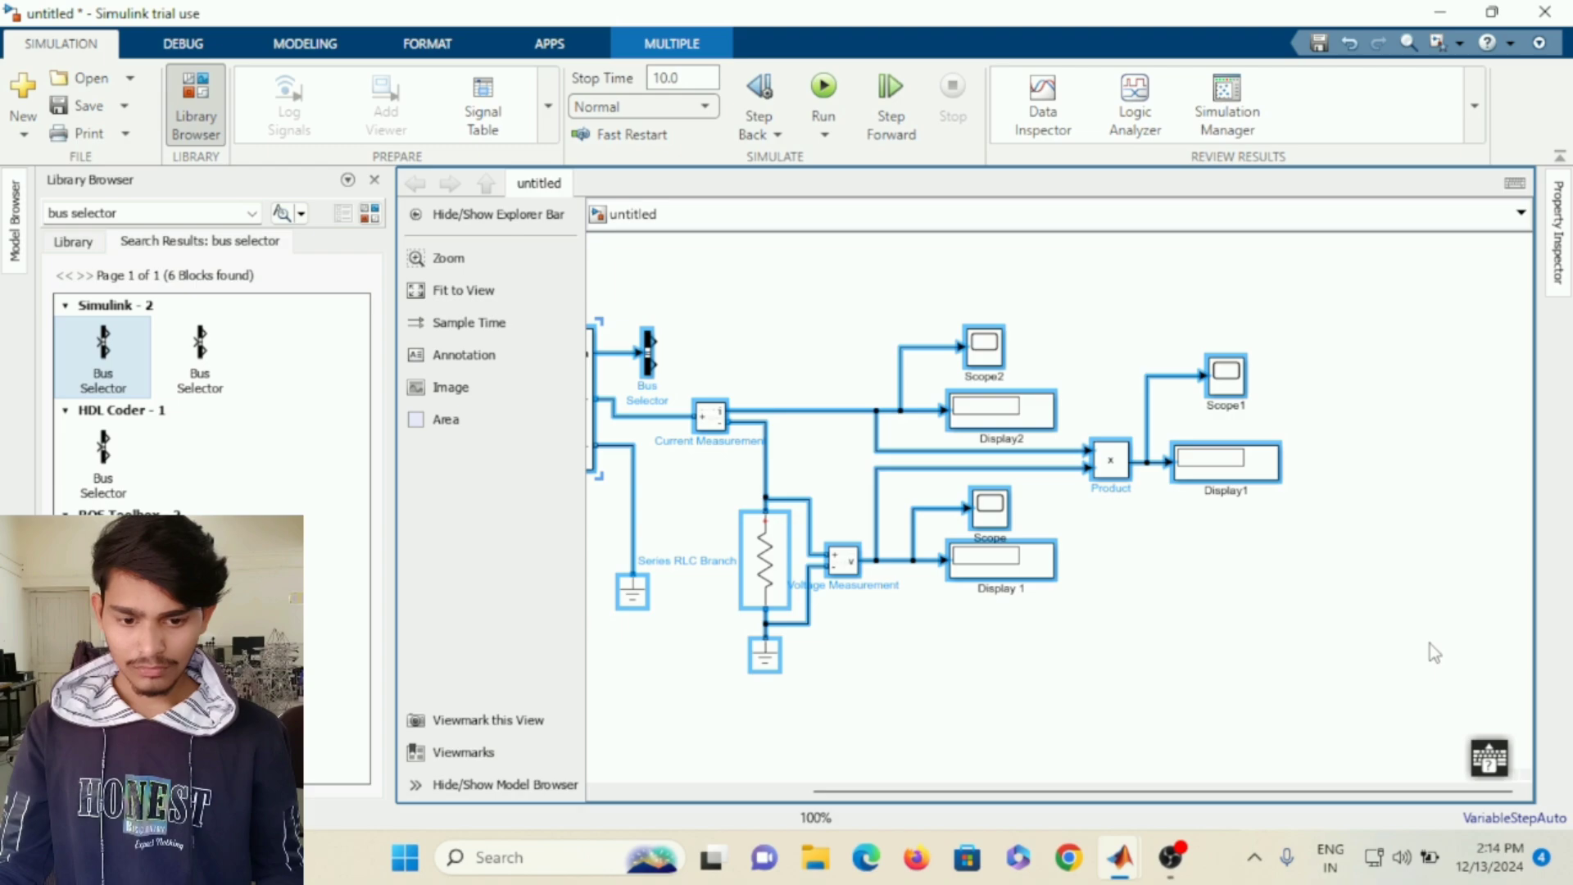
{"action": "left_click", "coordinate": [671, 668]}
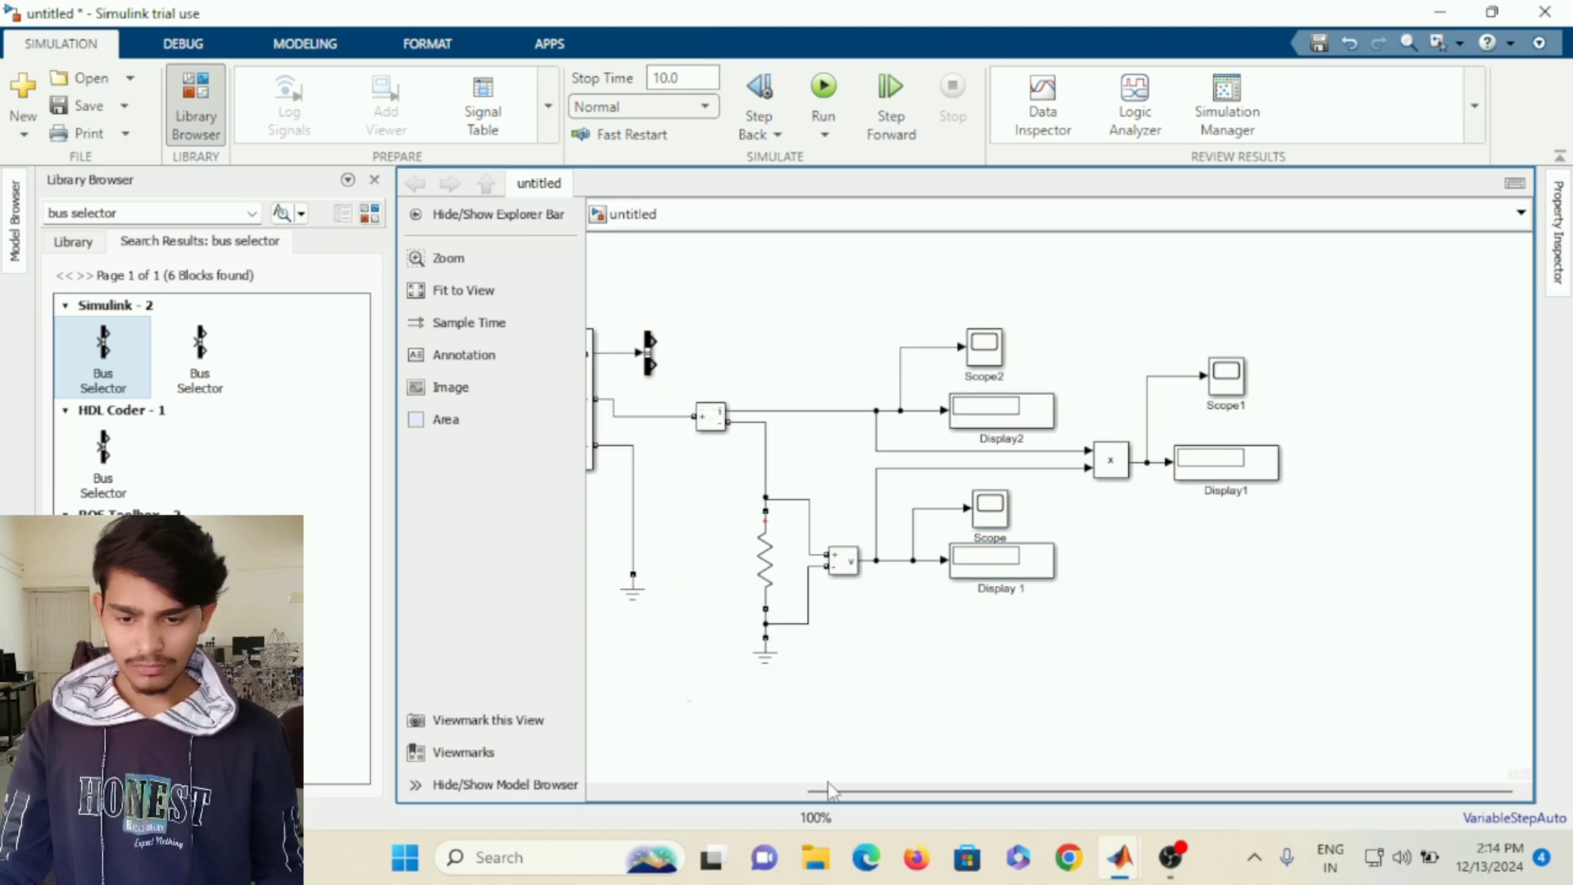
{"action": "scroll", "coordinate": [710, 530], "scroll_direction": "down", "scroll_amount": 1}
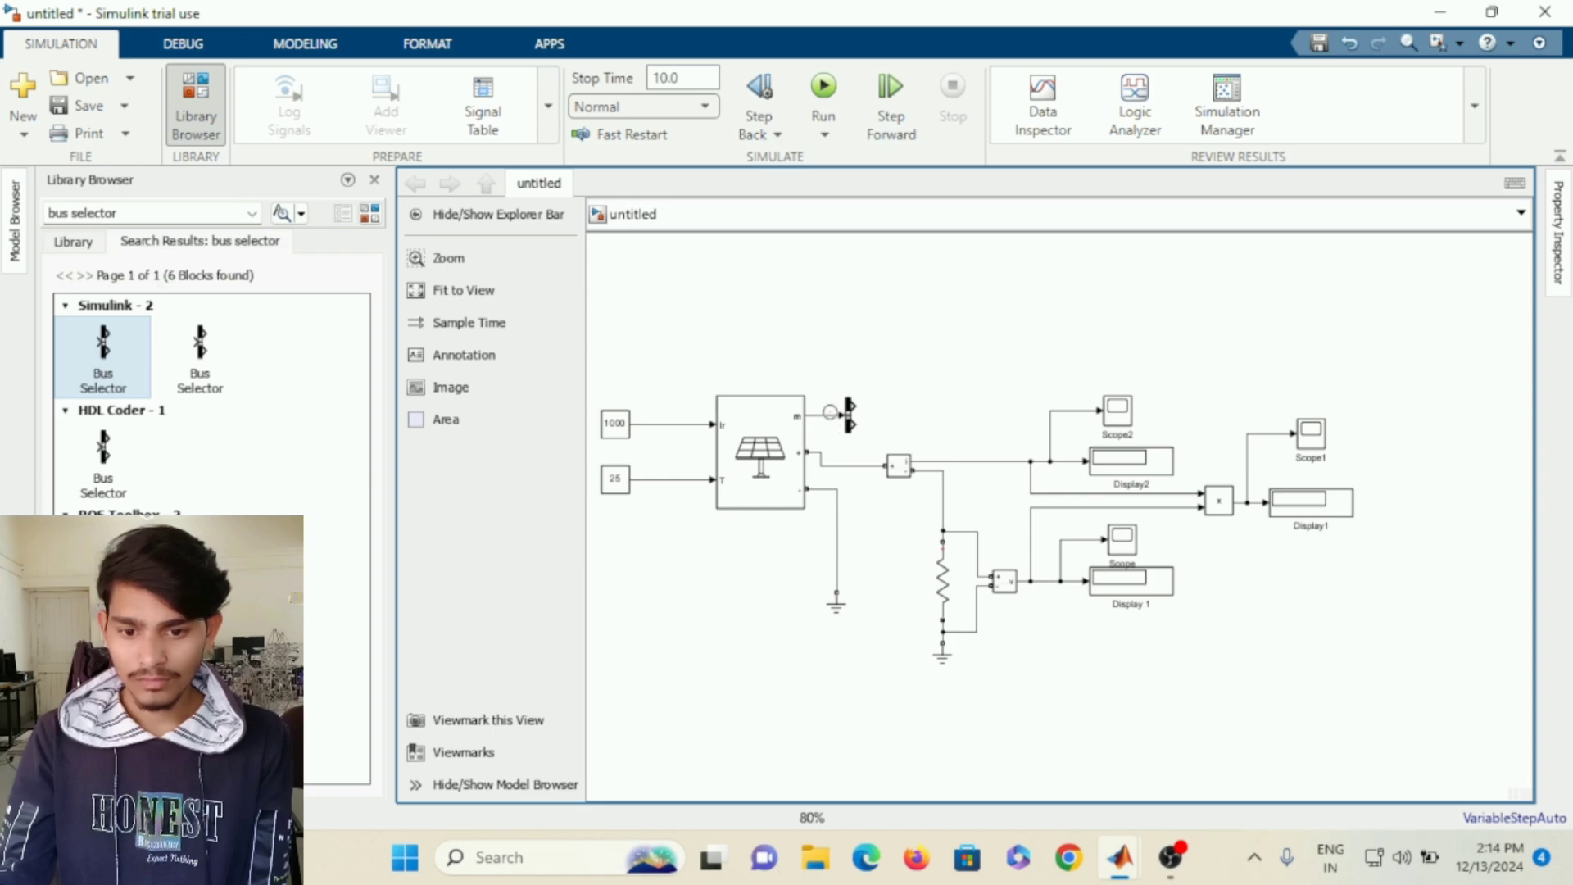
{"action": "left_click_drag", "start_coordinate": [880, 399], "coordinate": [1364, 673]}
{"action": "key", "text": "Down"}
{"action": "key", "text": "Down"}
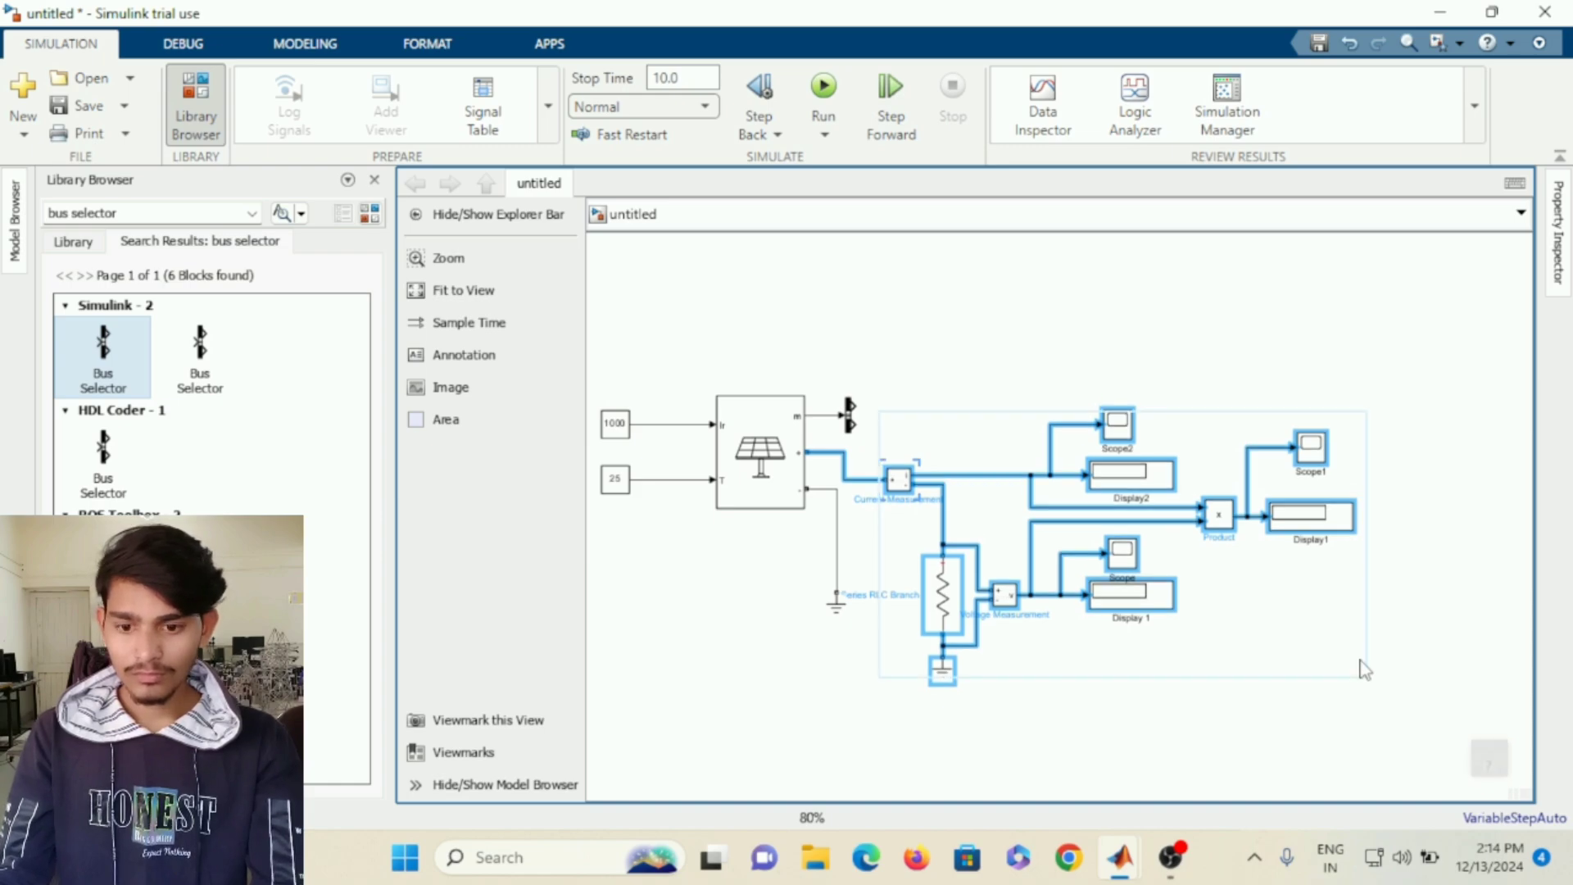
{"action": "key", "text": "Down"}
{"action": "key", "text": "Down"}
{"action": "key", "text": "Down"}
{"action": "key", "text": "Down"}
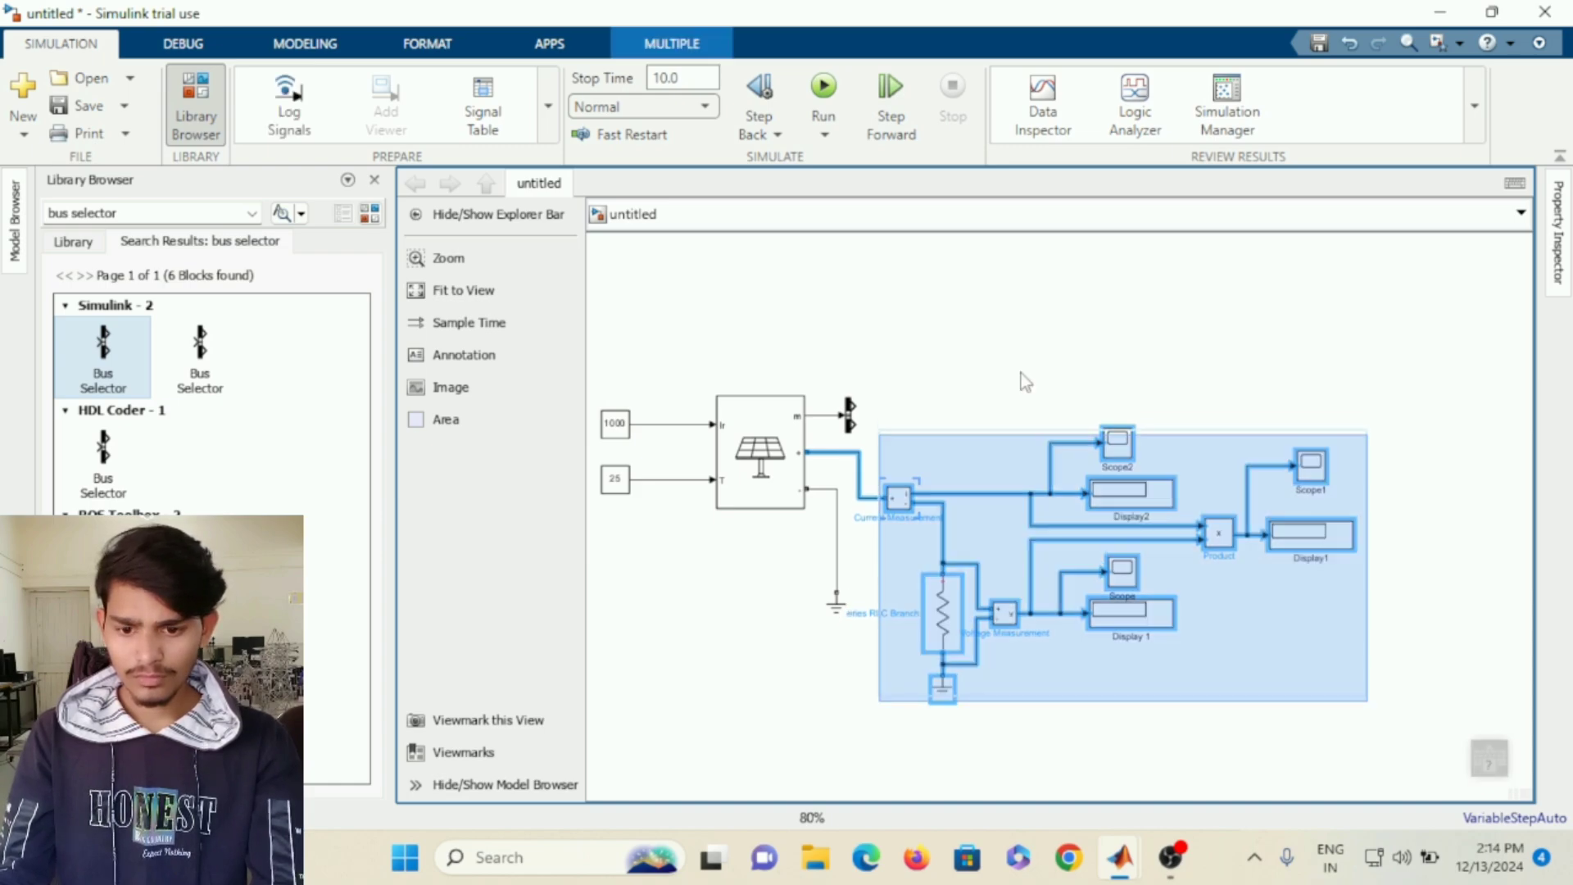
{"action": "key", "text": "Down"}
{"action": "key", "text": "Down"}
{"action": "key", "text": "Down"}
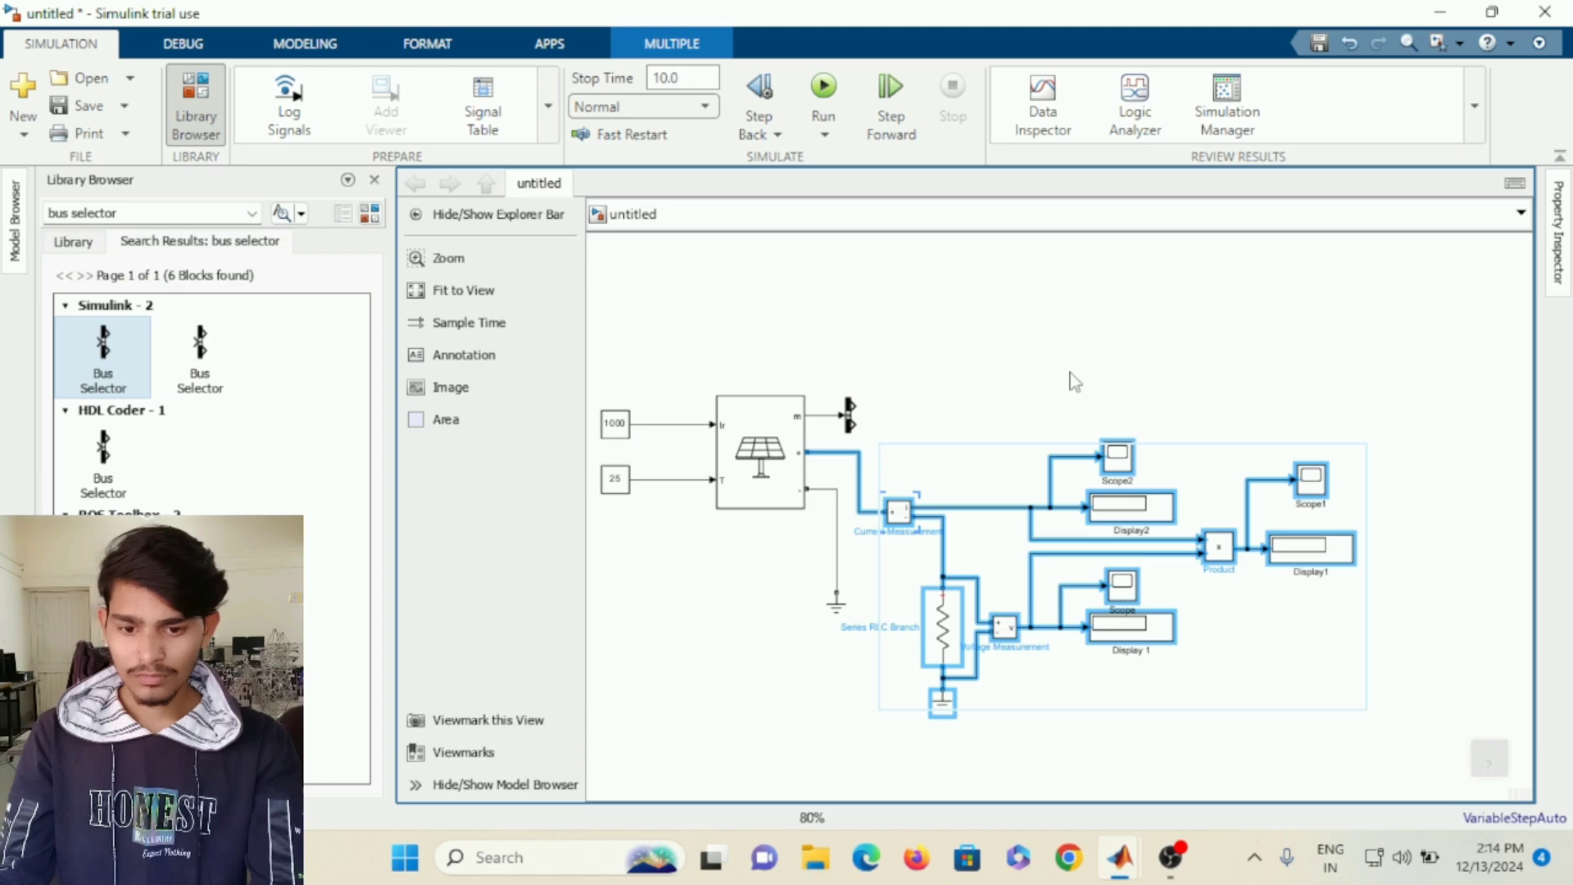
{"action": "key", "text": "Down"}
{"action": "key", "text": "Down"}
{"action": "key", "text": "Right"}
{"action": "key", "text": "Right"}
{"action": "key", "text": "Right"}
{"action": "left_click", "coordinate": [1006, 396]}
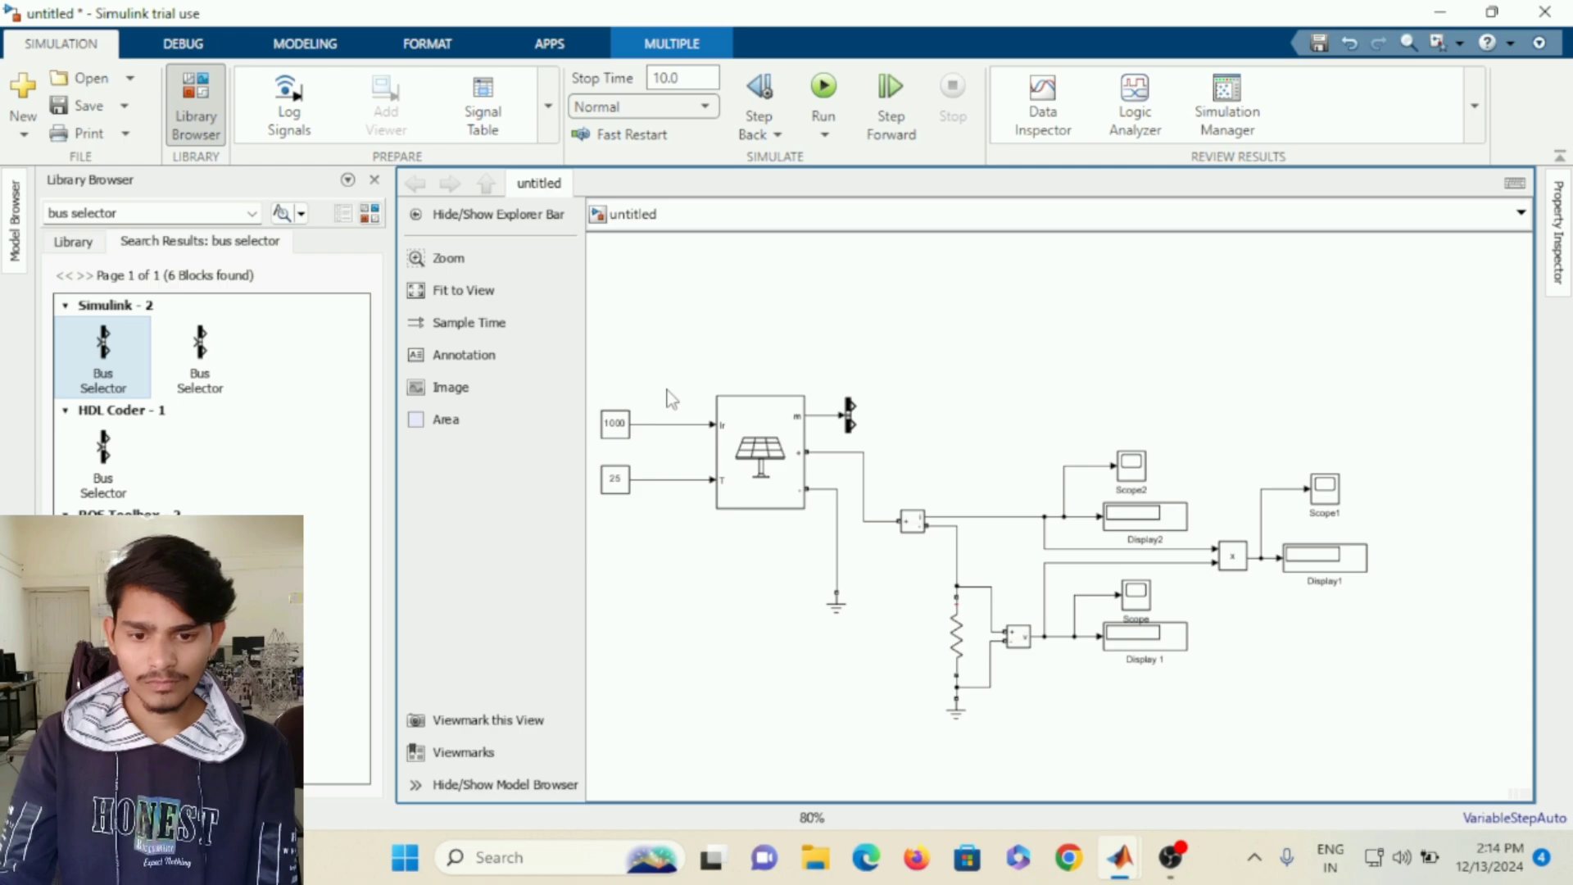
Move the Bus Selector slightly farther right of the PV Array and show its block name.
{"action": "left_click", "coordinate": [852, 414]}
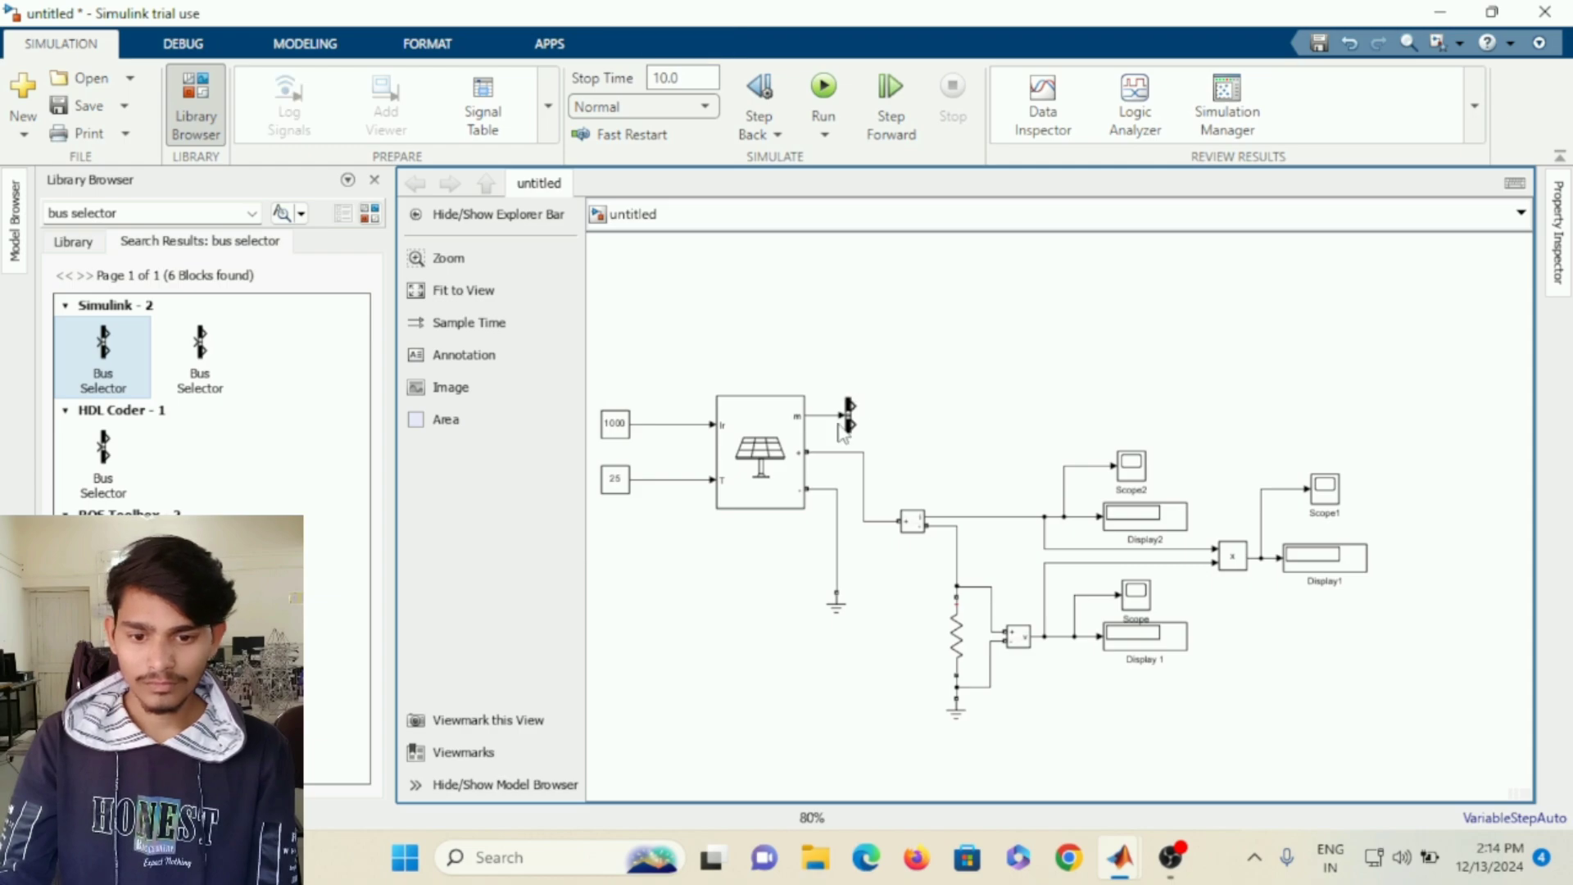
{"action": "left_click", "coordinate": [848, 420]}
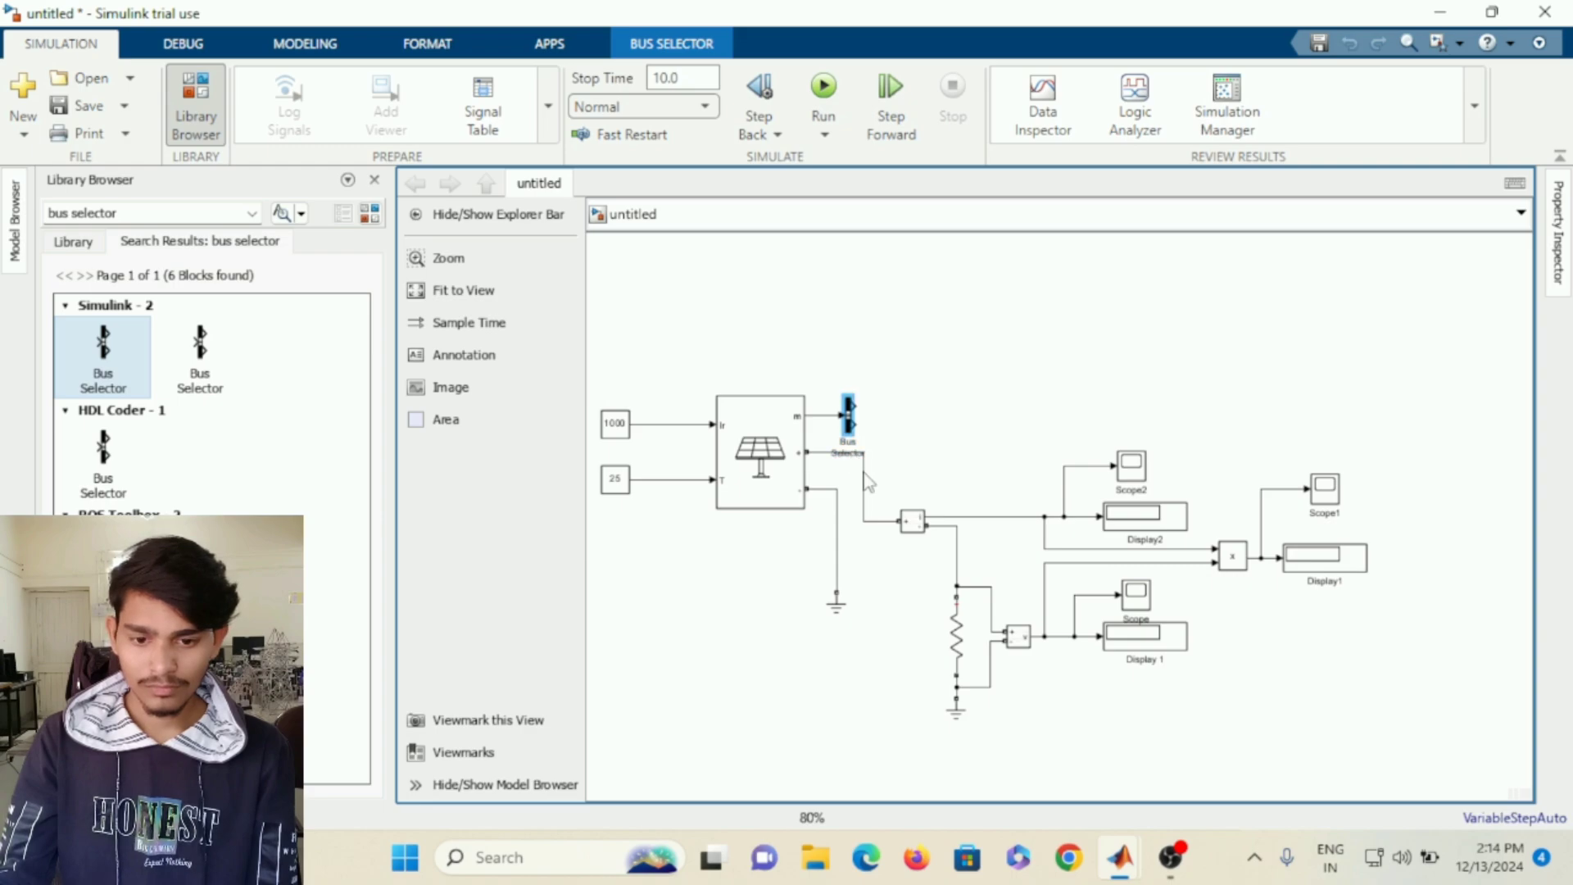
{"action": "left_click", "coordinate": [864, 483]}
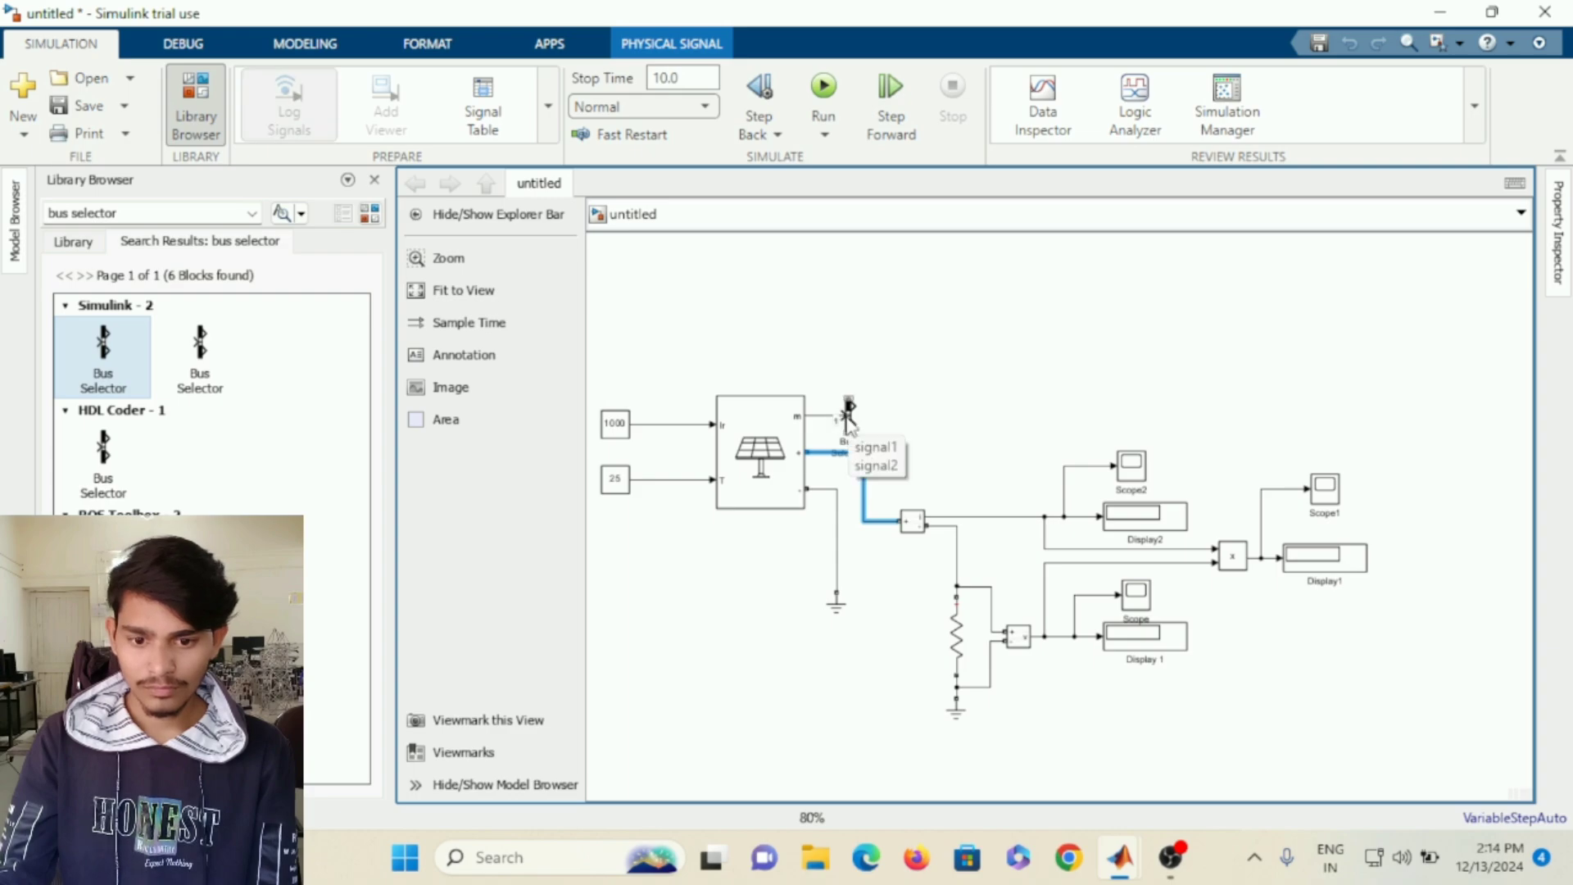
{"action": "left_click_drag", "start_coordinate": [846, 414], "coordinate": [885, 427]}
{"action": "left_click", "coordinate": [793, 281]}
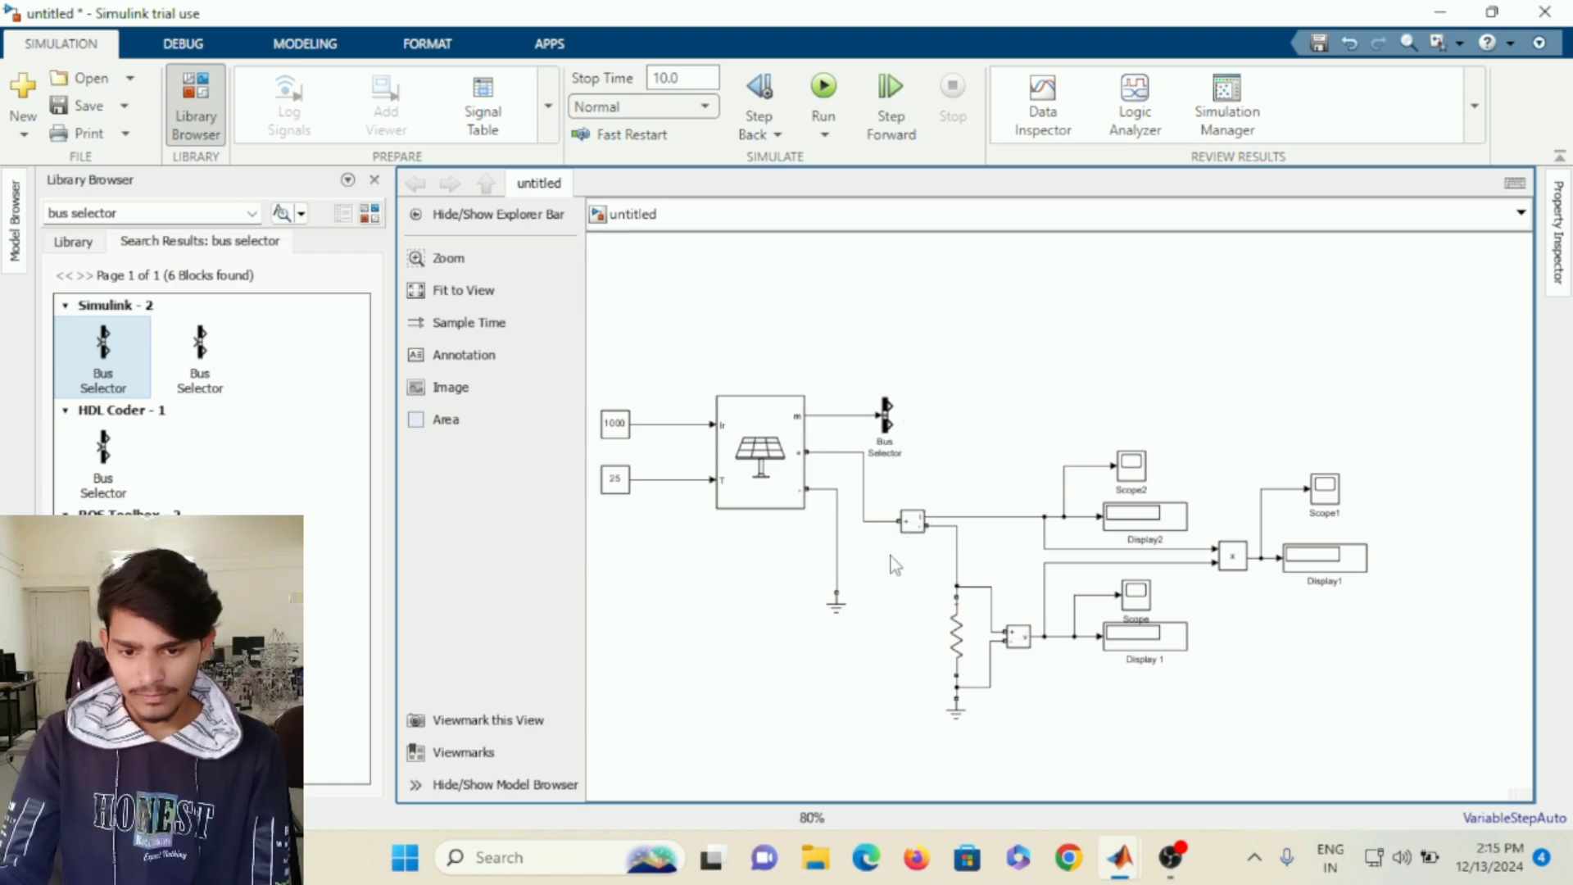
Show the block names of the Current Measurement, Voltage Measurement, Series RLC Branch and both ground blocks.
{"action": "left_click", "coordinate": [921, 524]}
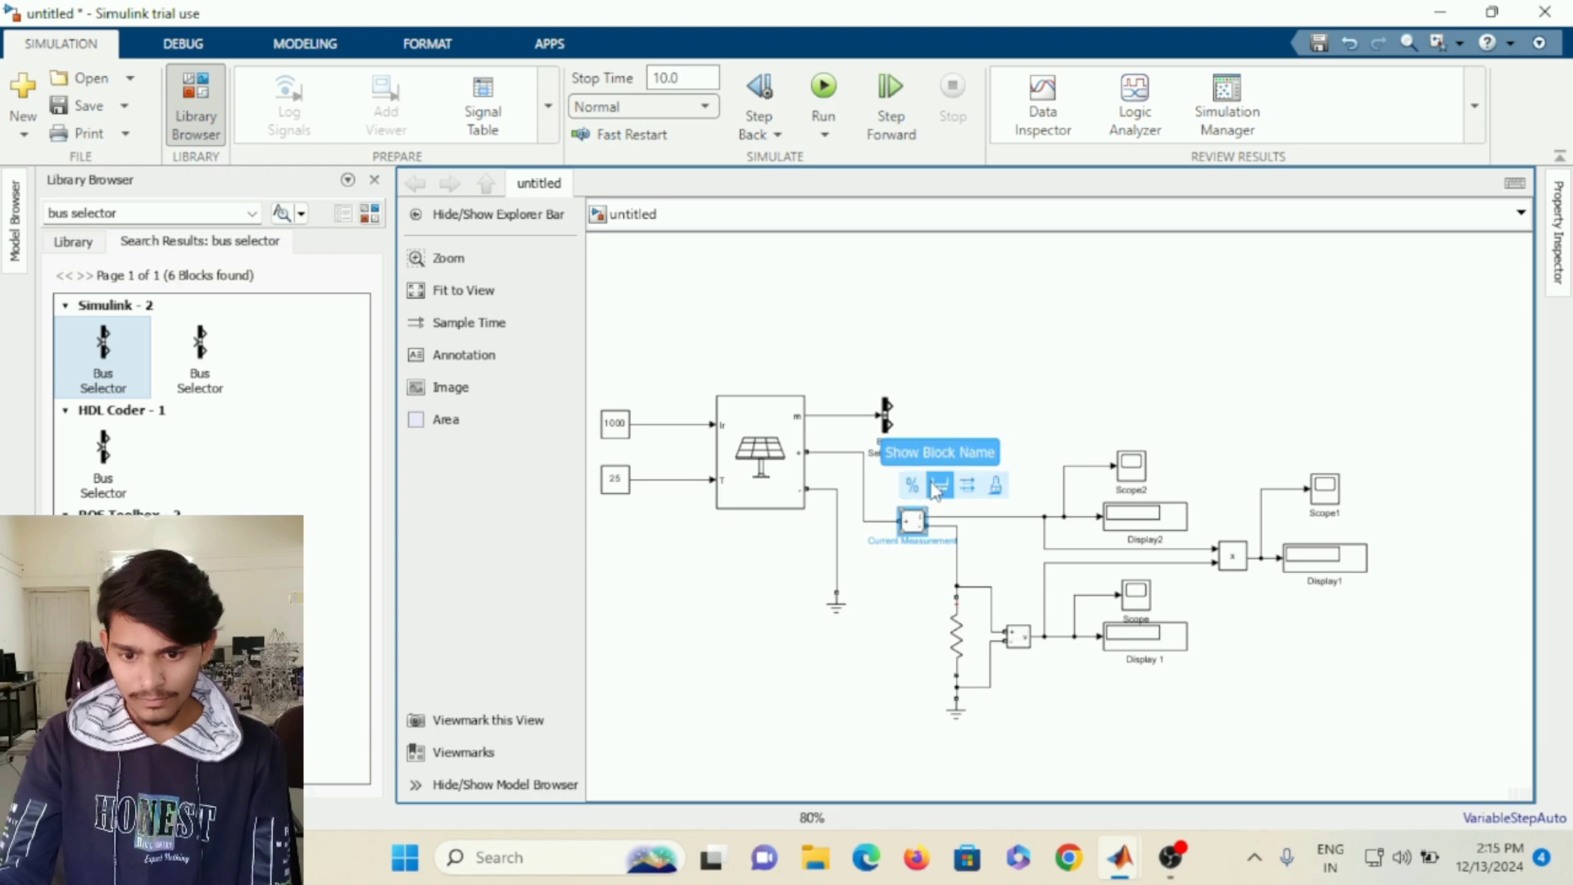
{"action": "left_click", "coordinate": [940, 487]}
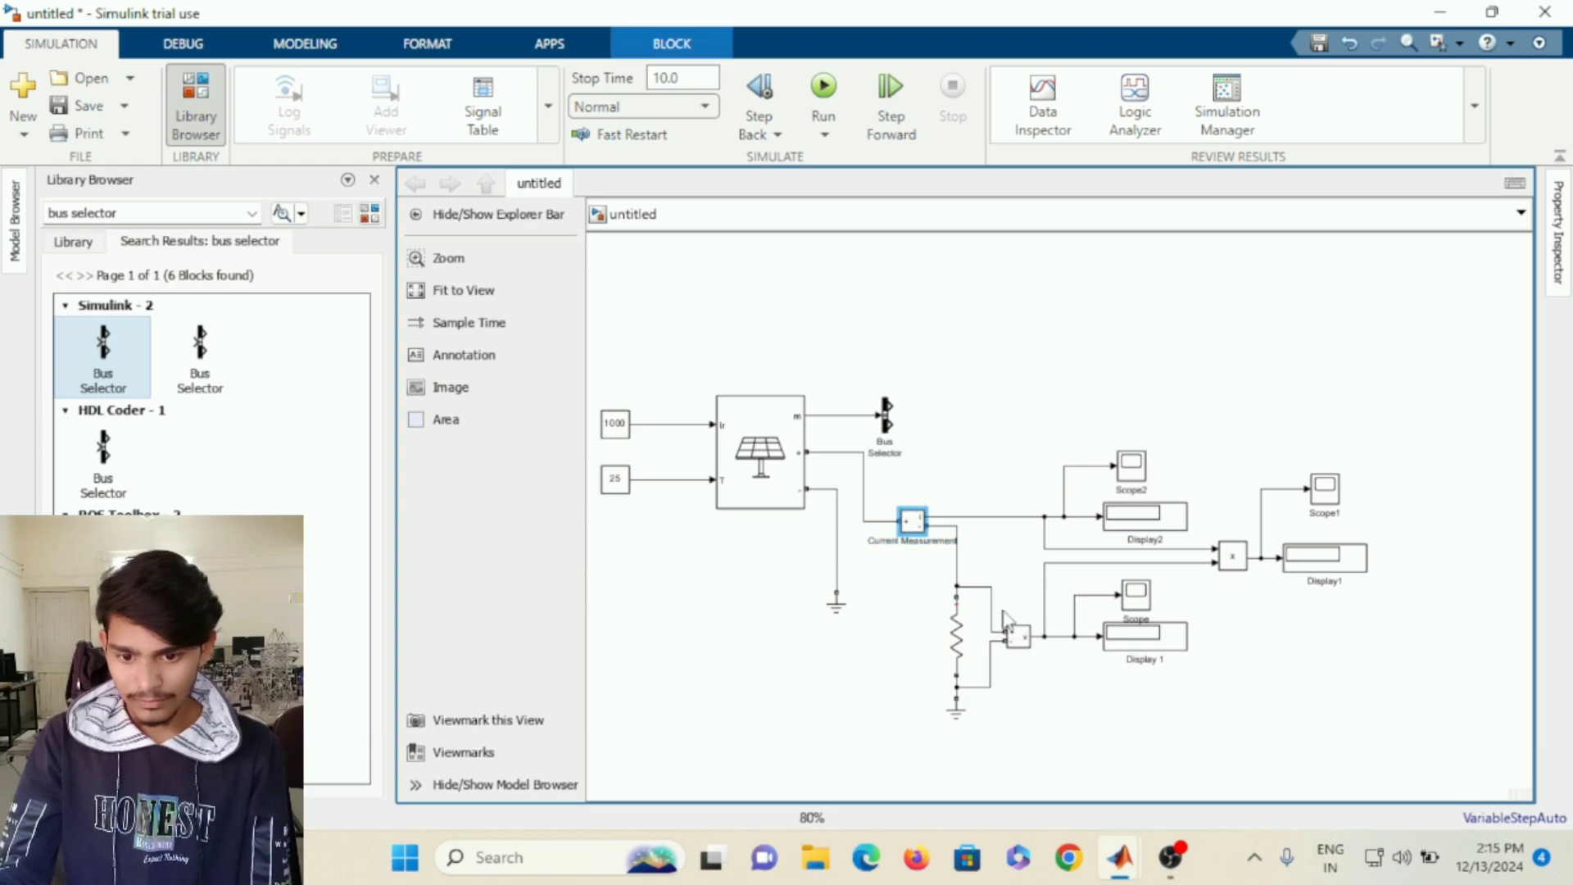
{"action": "left_click", "coordinate": [1020, 639]}
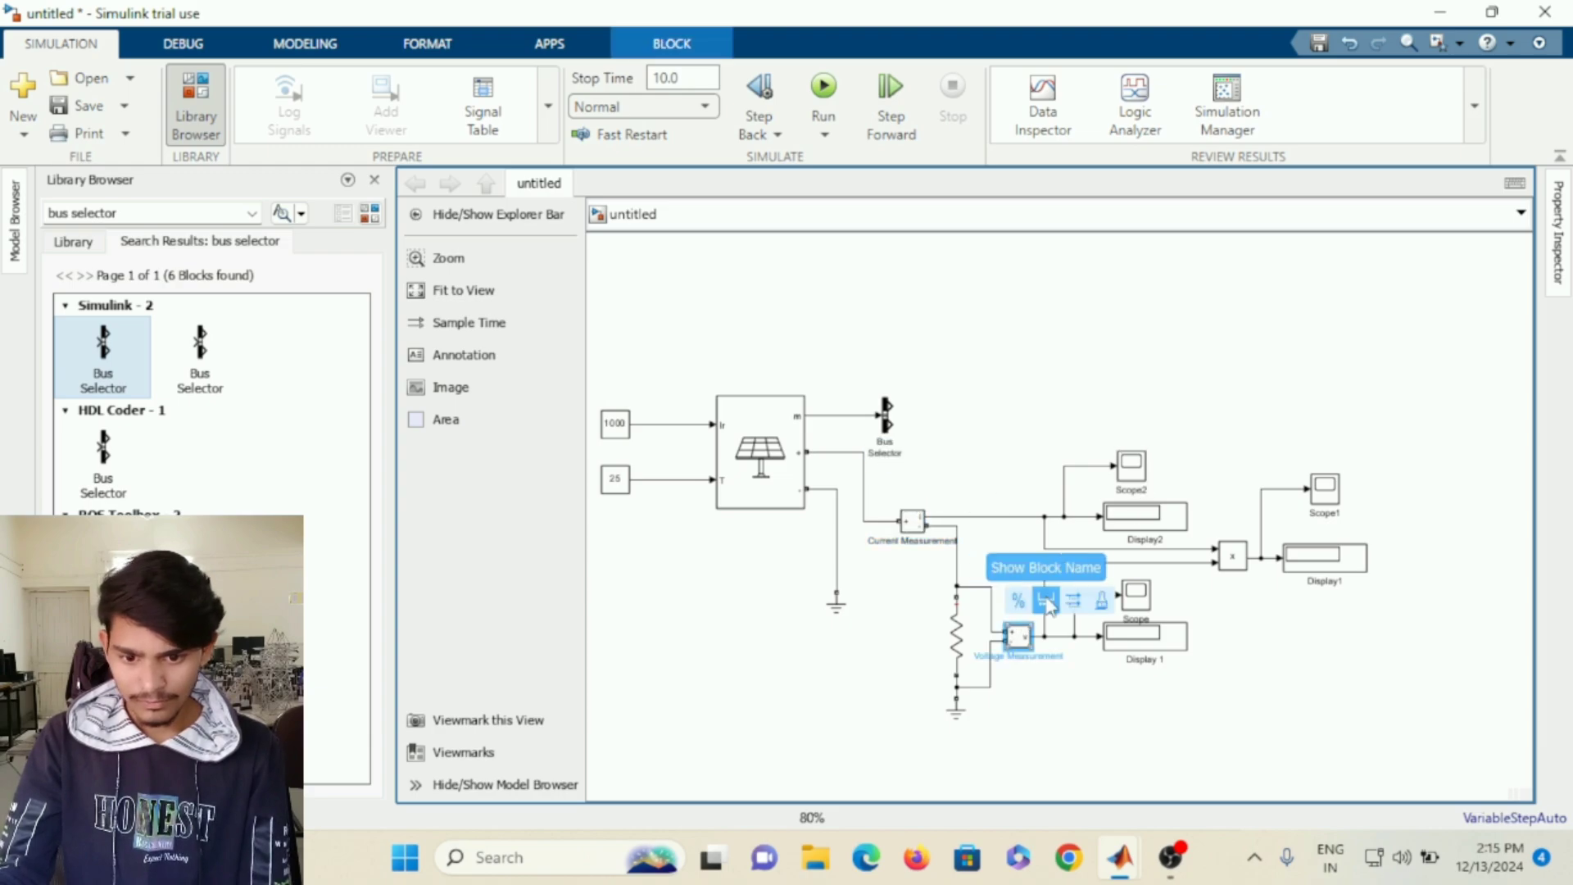
{"action": "left_click", "coordinate": [956, 631]}
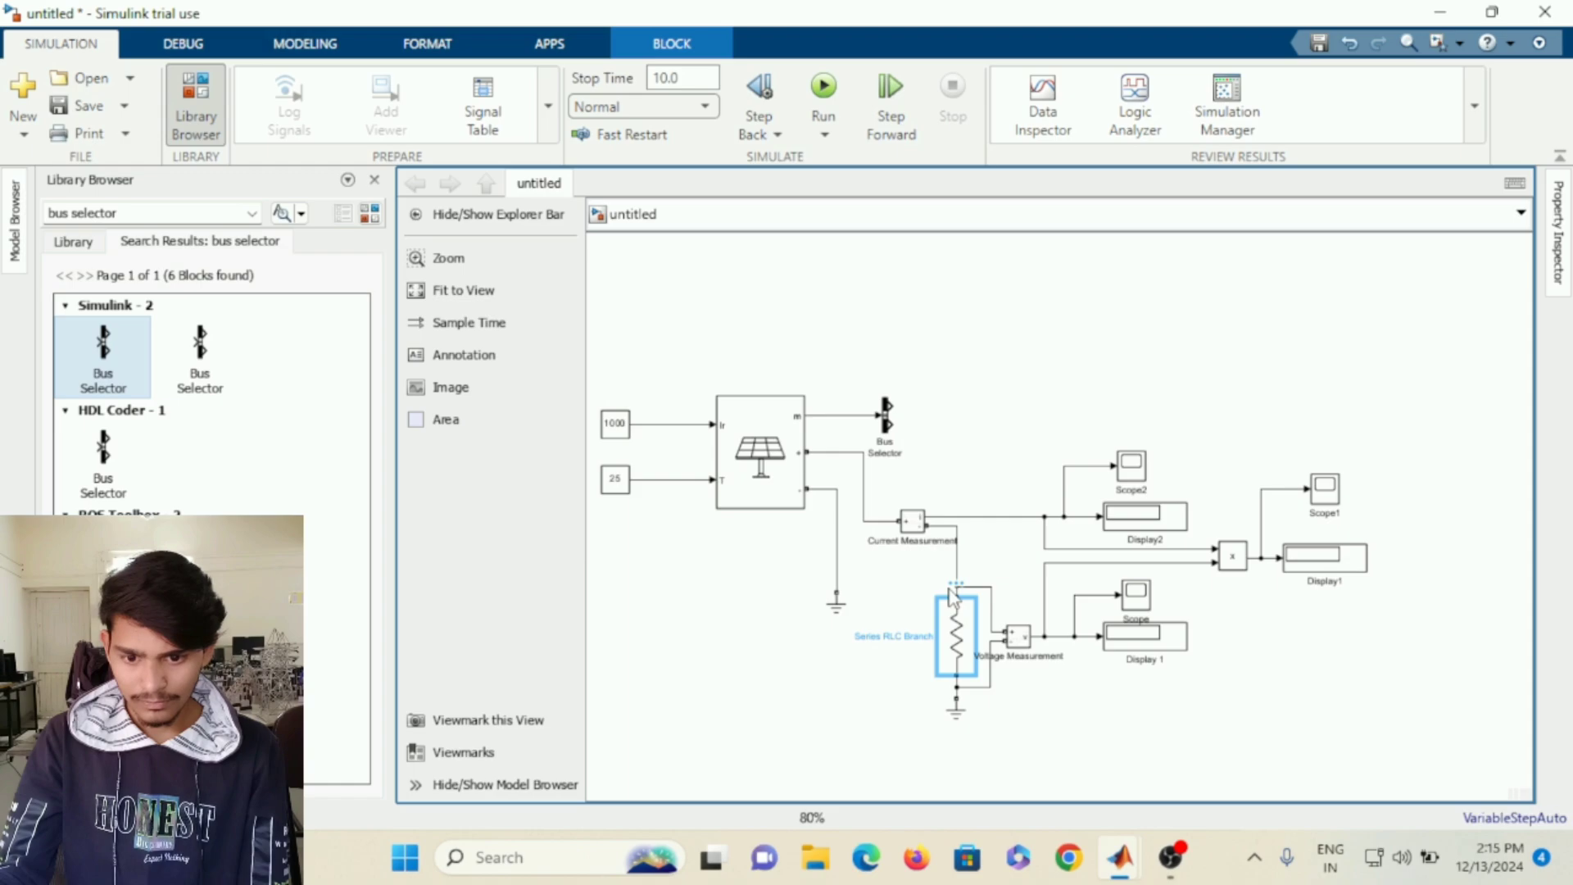
{"action": "left_click", "coordinate": [957, 710]}
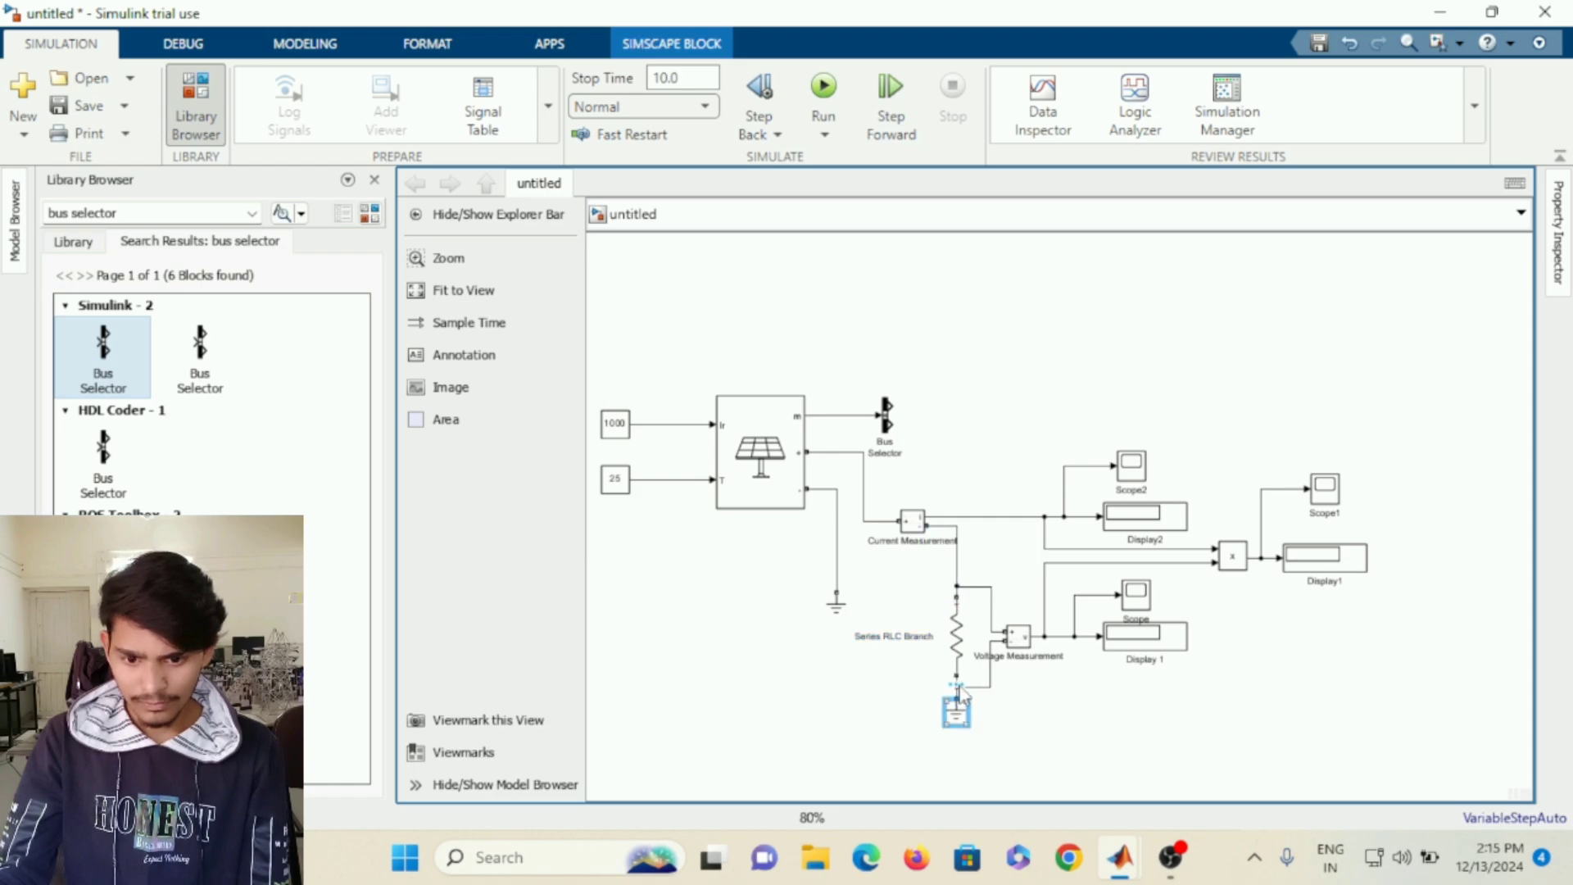
{"action": "left_click", "coordinate": [835, 606]}
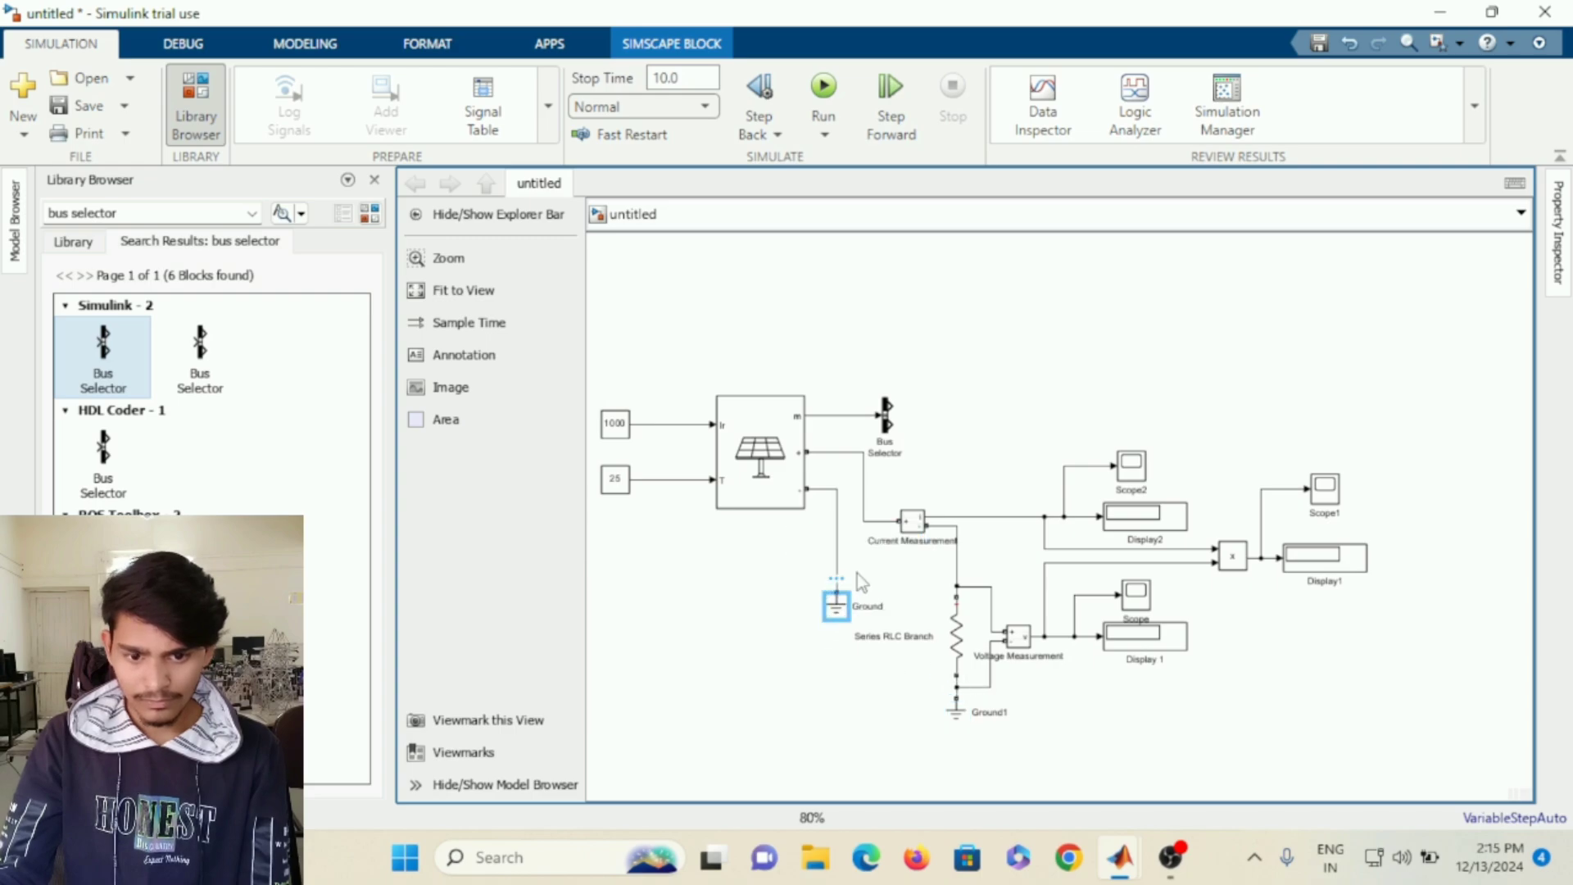
Show the block names of the PV Array and its two input constants, 1000 and 25.
{"action": "left_click", "coordinate": [791, 468]}
{"action": "mouse_move", "coordinate": [768, 390]}
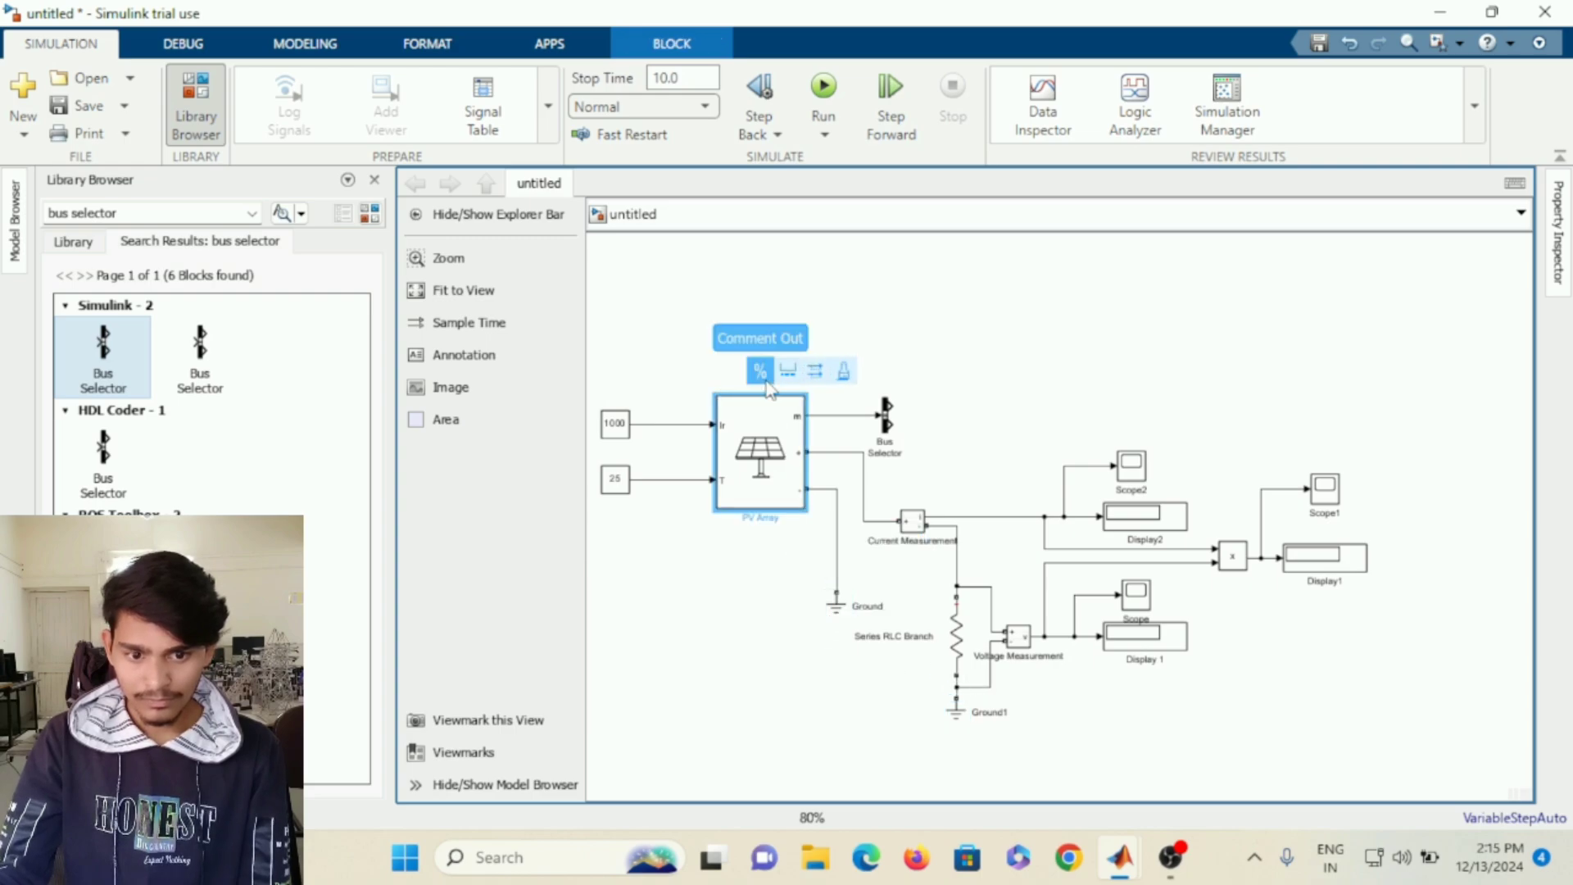
{"action": "left_click", "coordinate": [621, 422]}
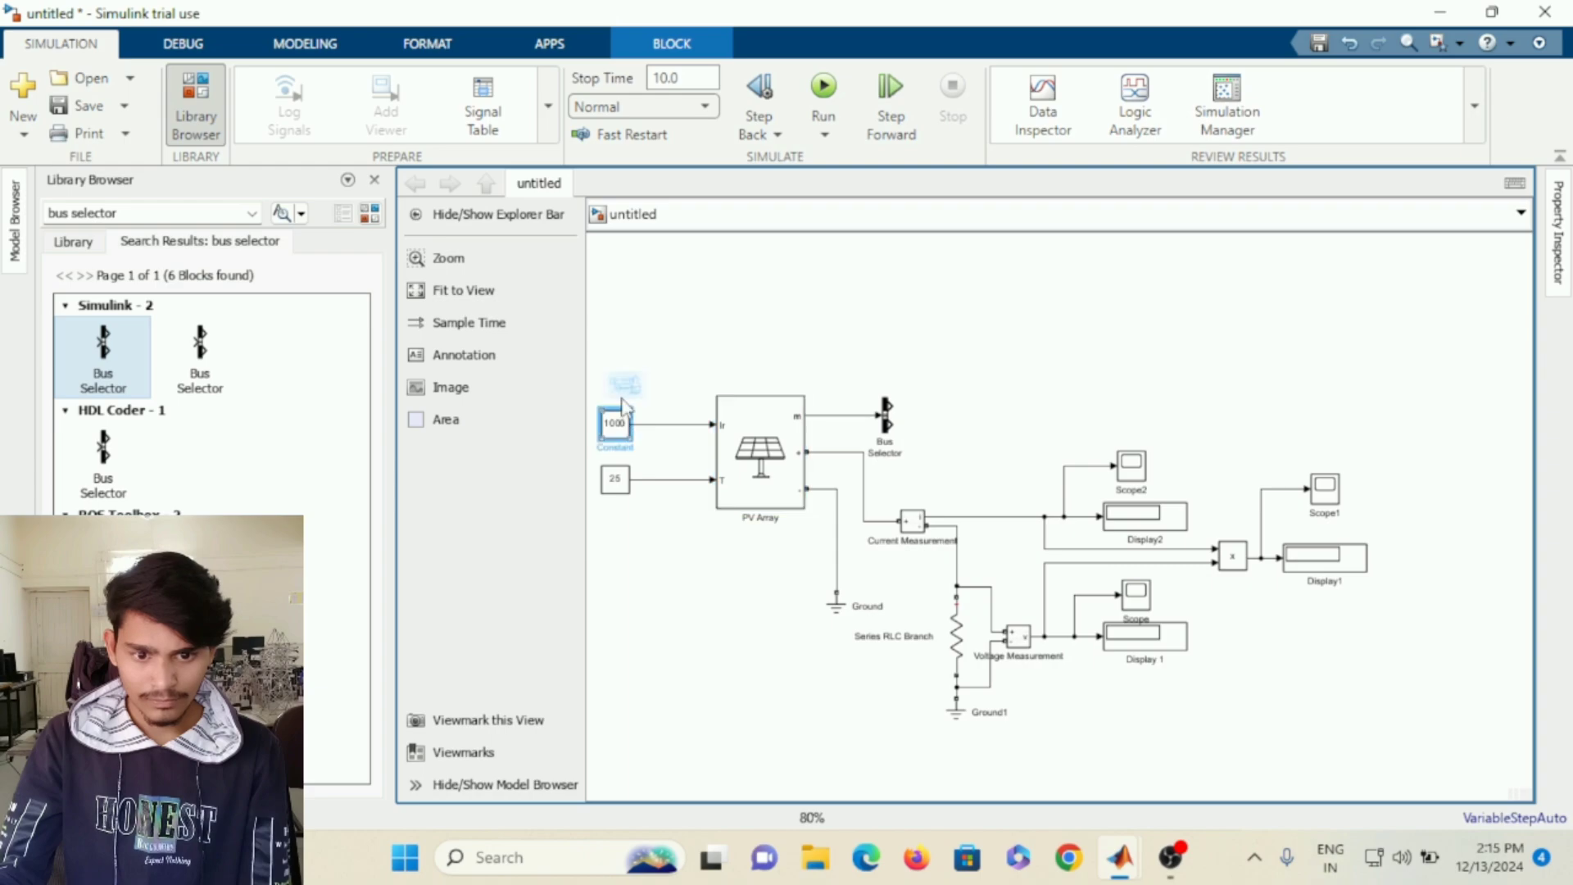
{"action": "left_click", "coordinate": [625, 477]}
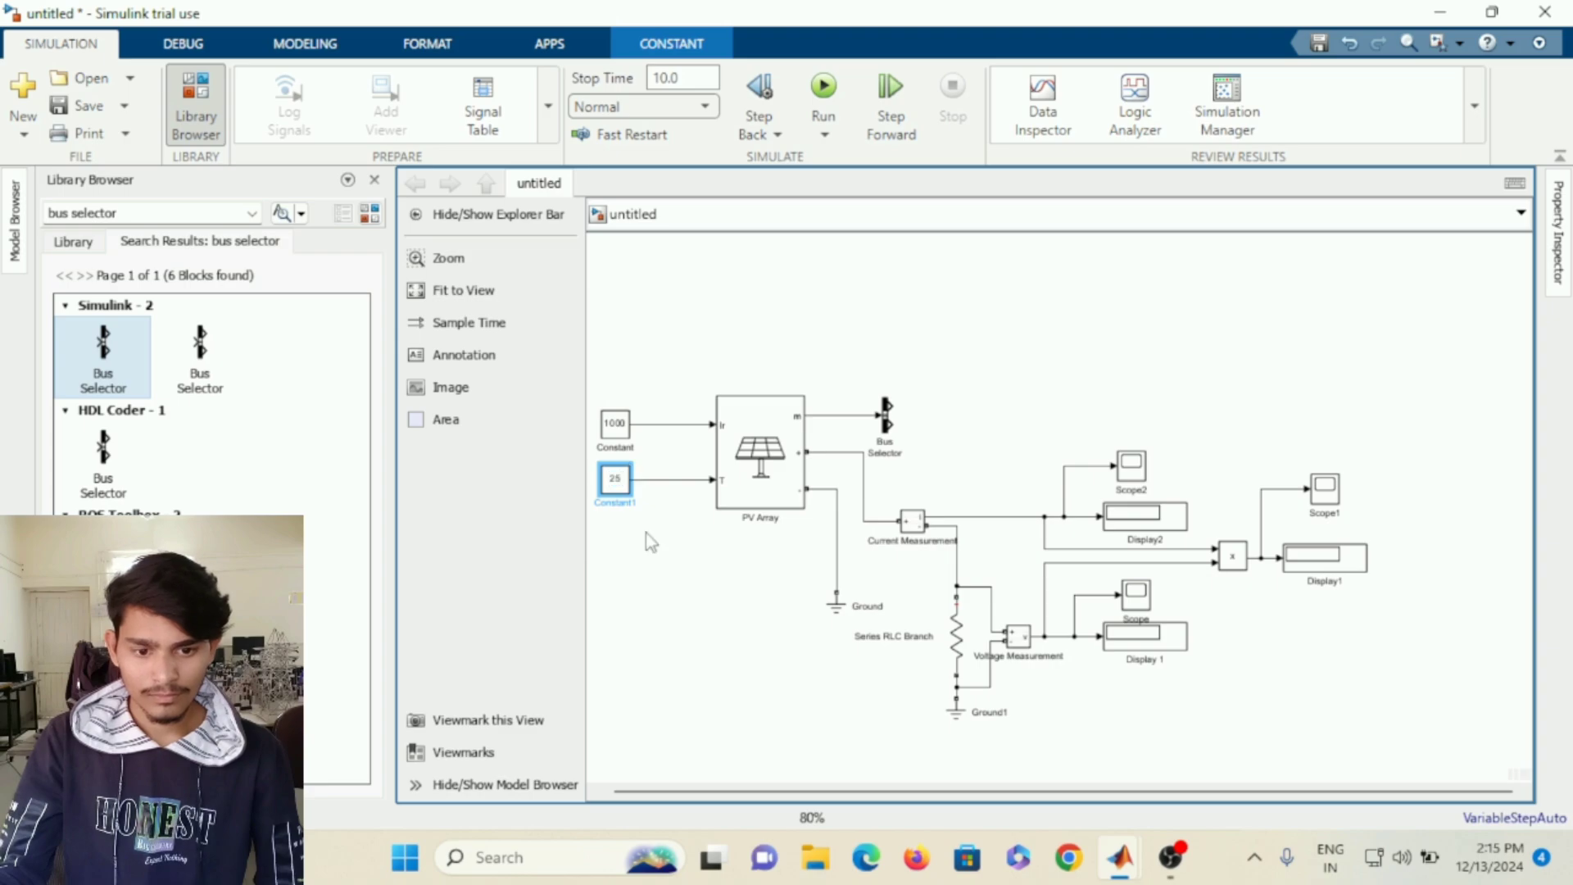
{"action": "left_click", "coordinate": [646, 534]}
{"action": "left_click", "coordinate": [621, 480]}
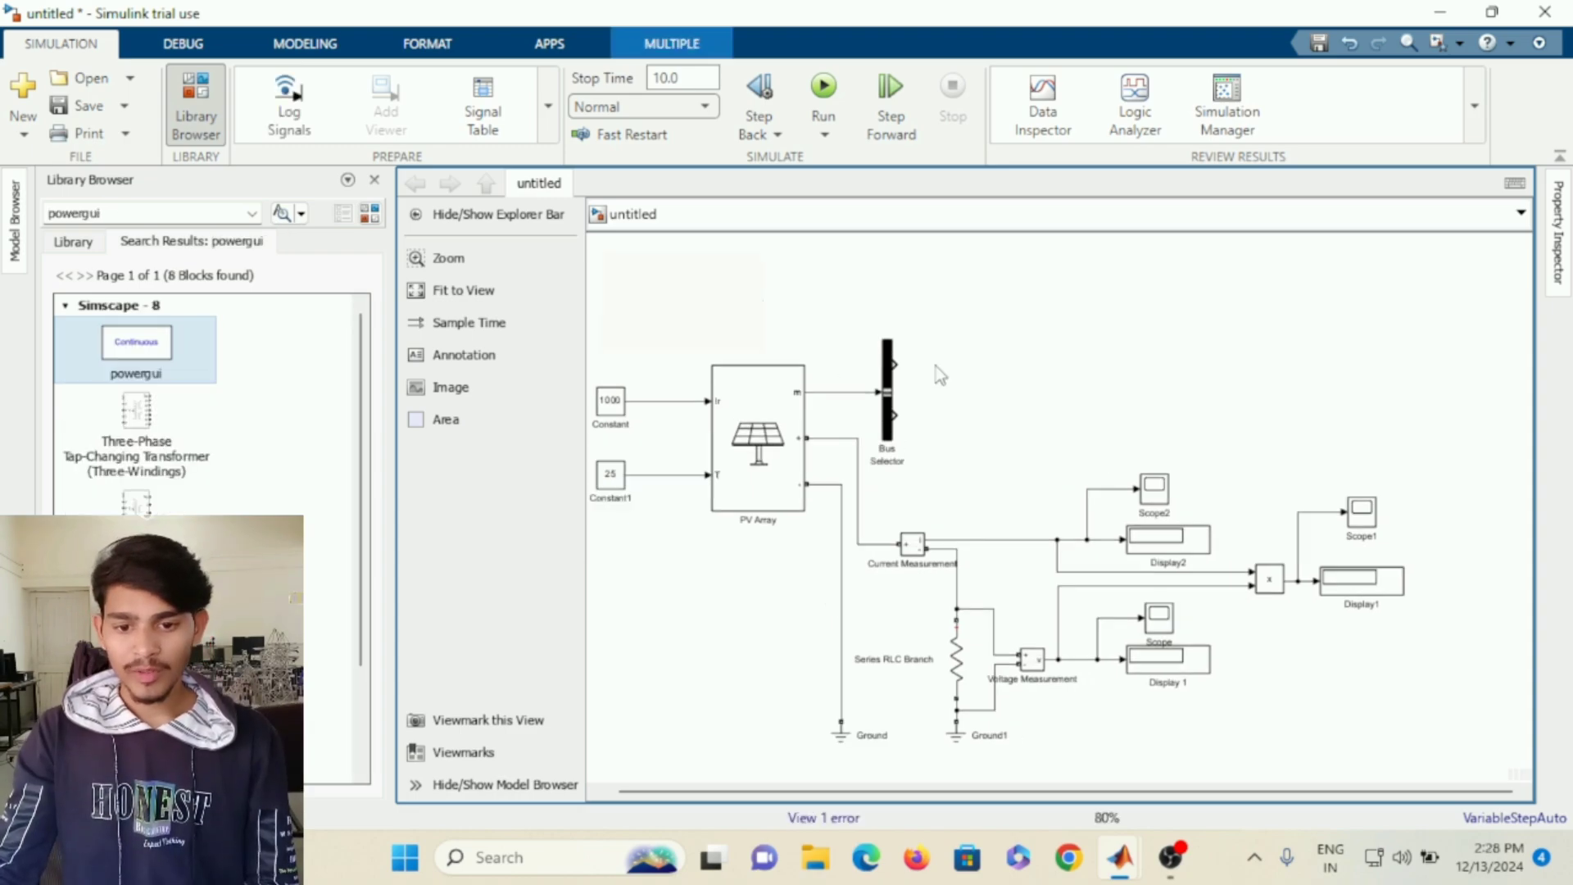
Open the Bus Selector's parameters and add I_PV and V_PV to its output elements.
{"action": "left_click", "coordinate": [889, 412]}
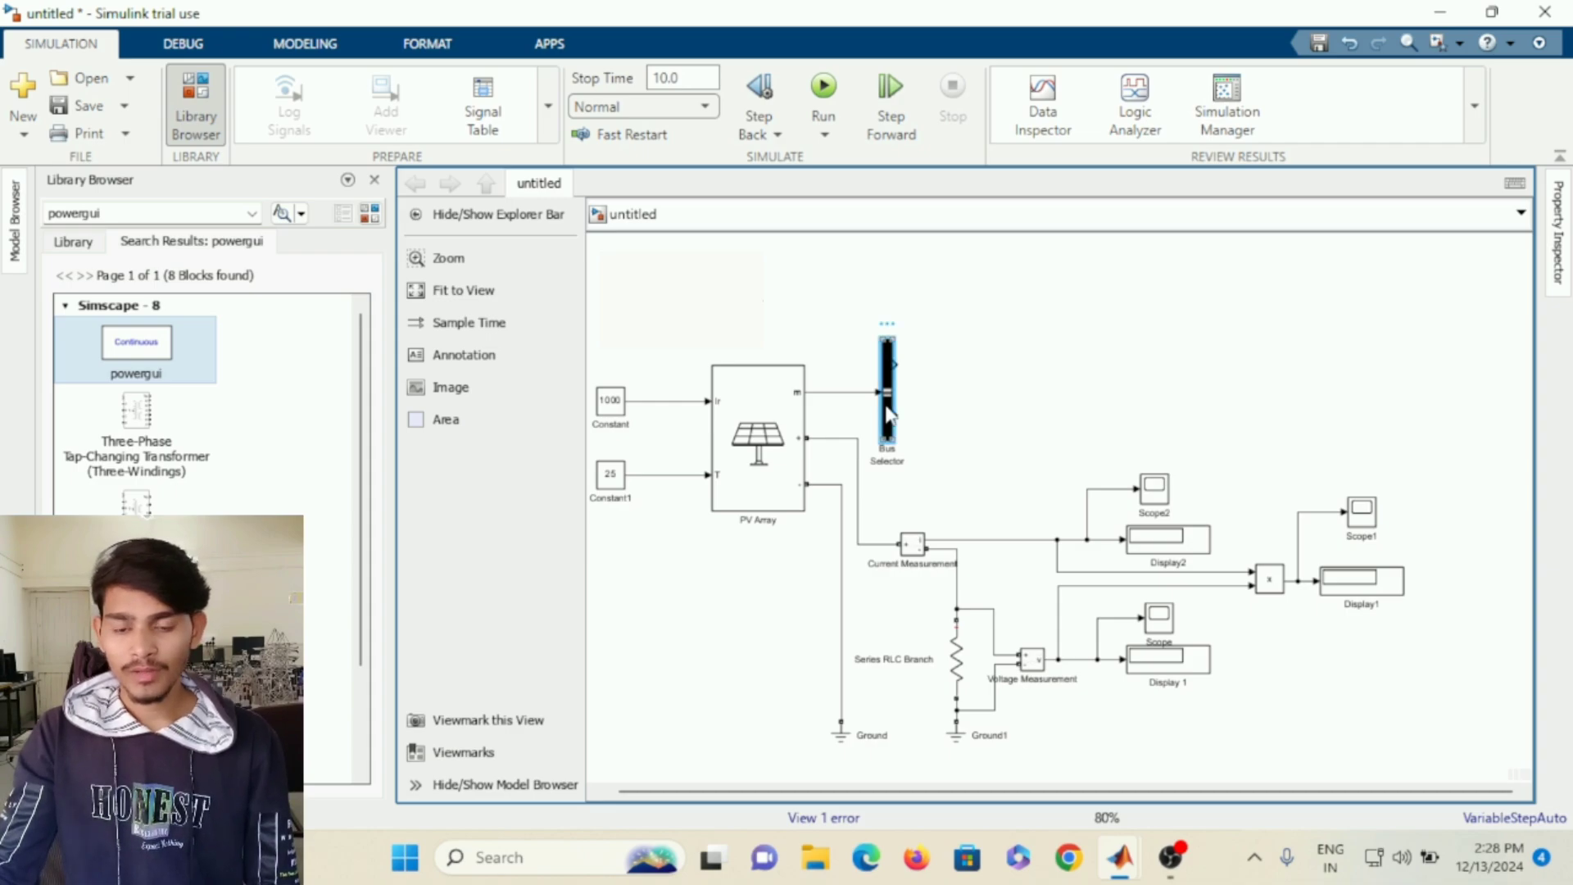
{"action": "double_click", "coordinate": [889, 412]}
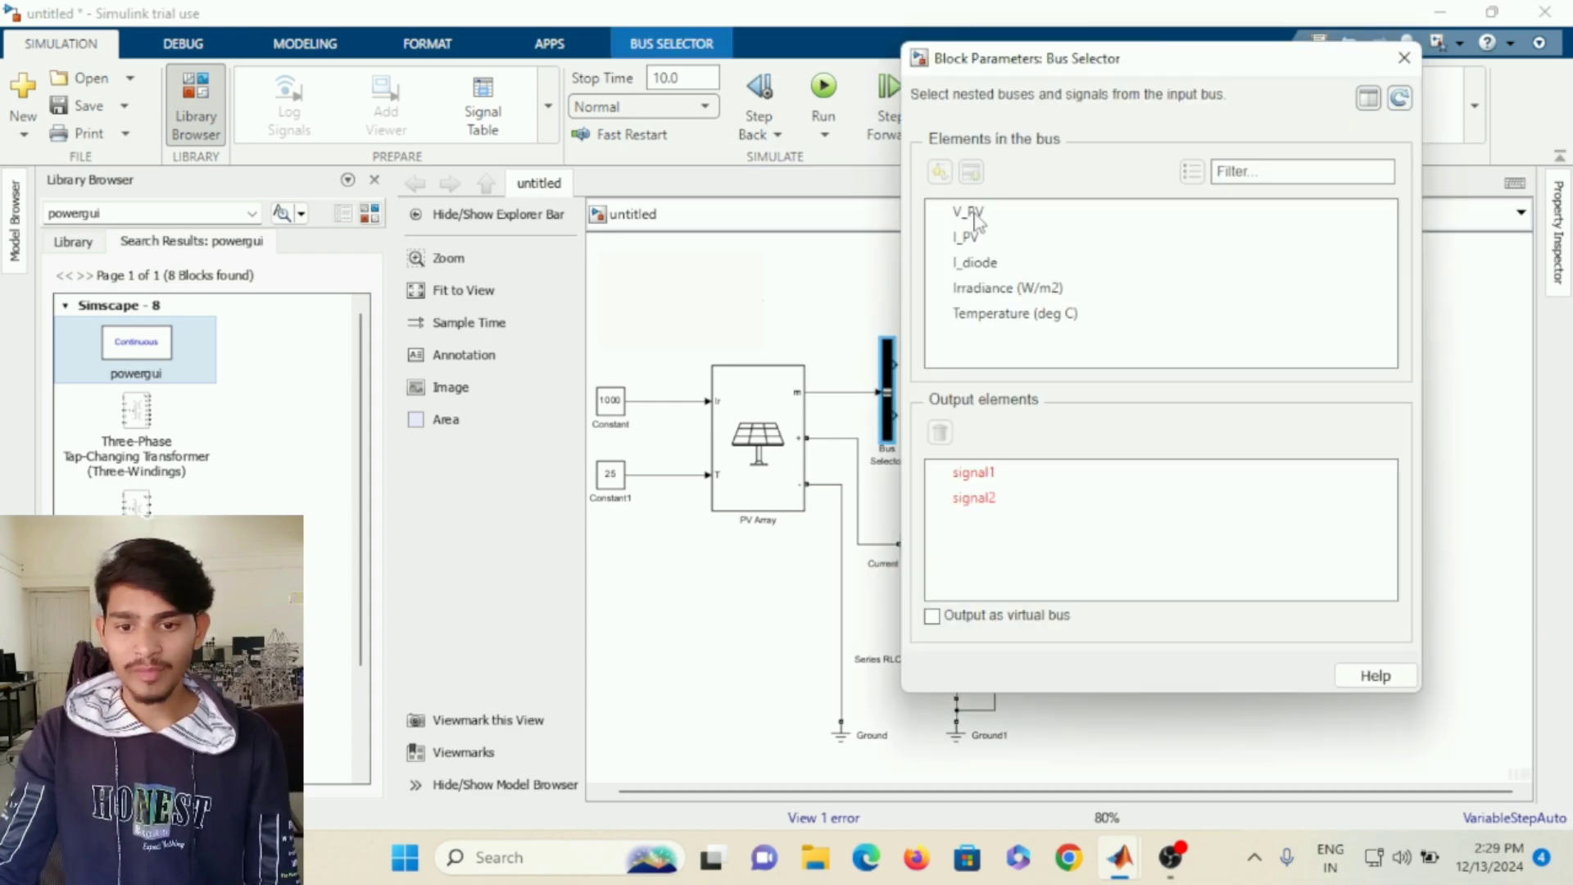
{"action": "left_click", "coordinate": [967, 240]}
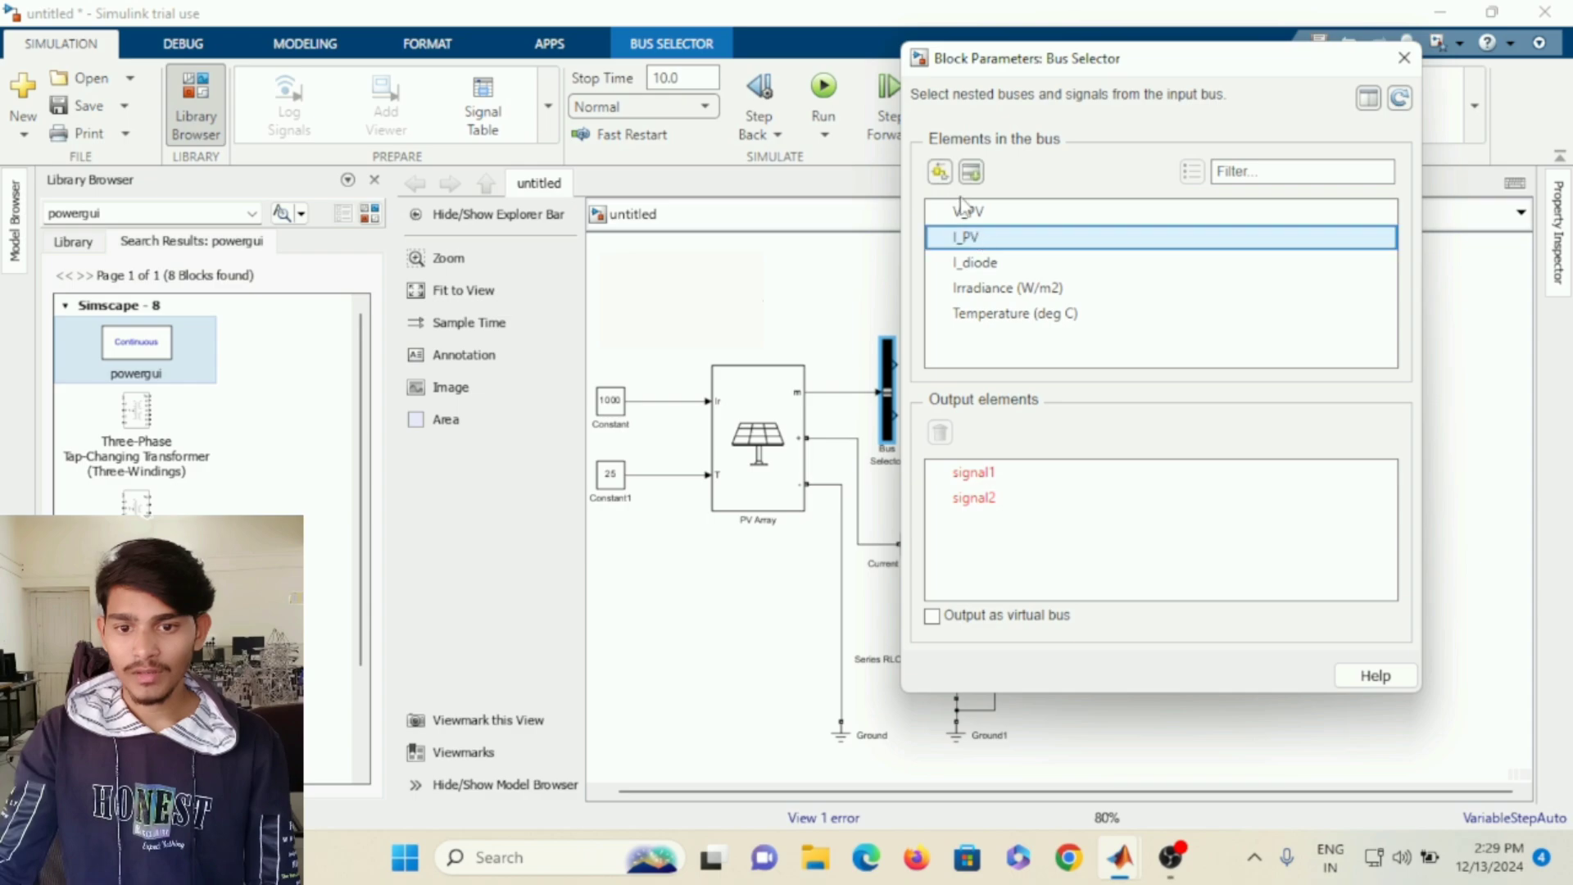
{"action": "left_click", "coordinate": [970, 172]}
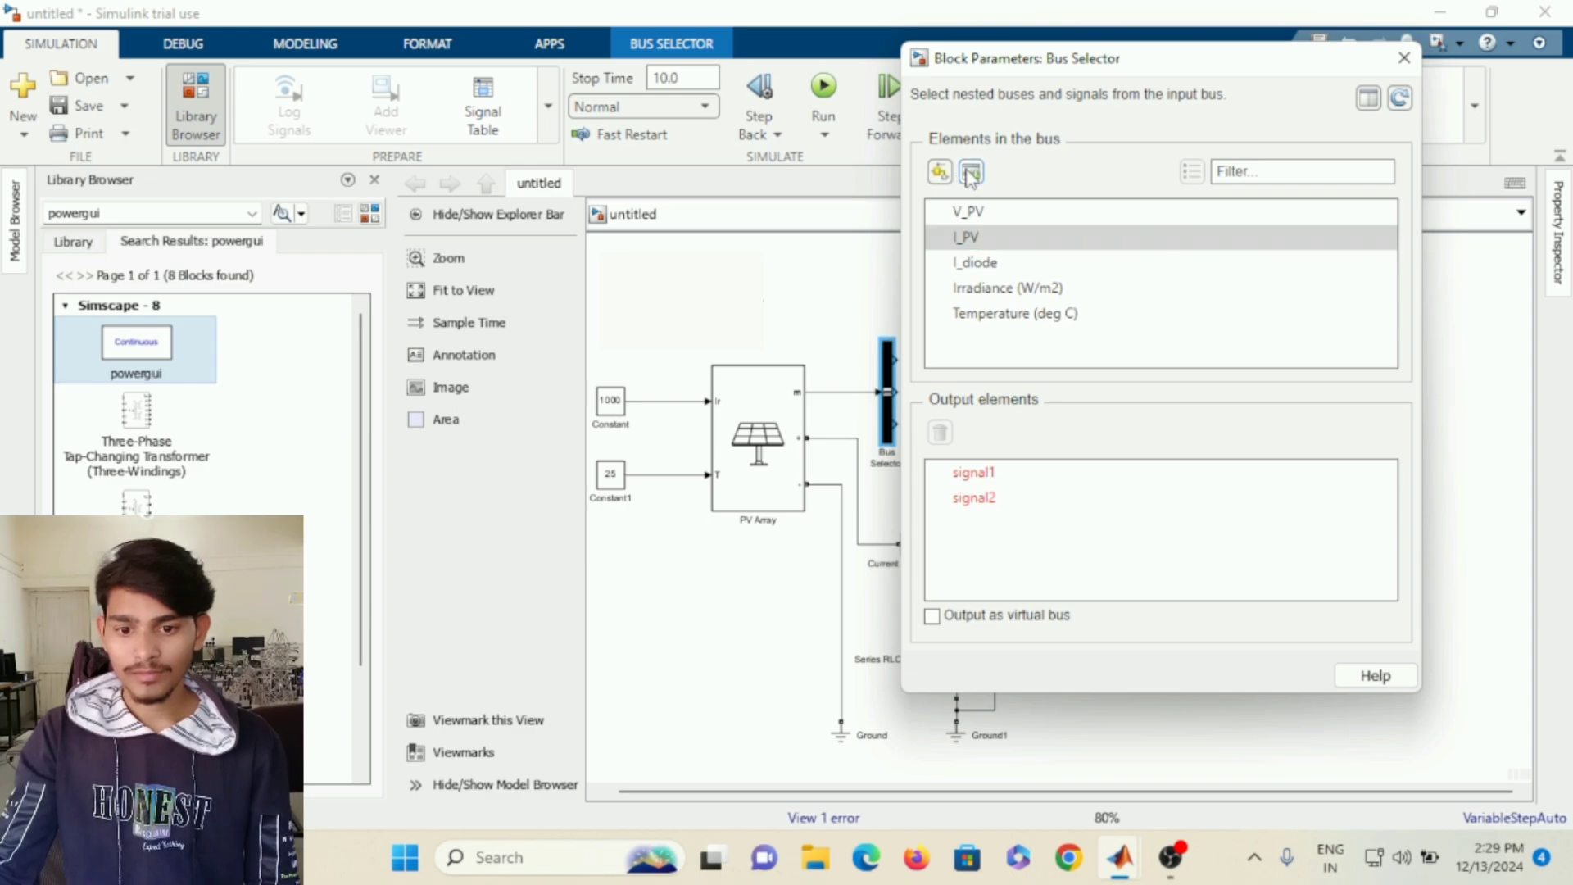
{"action": "left_click", "coordinate": [998, 213]}
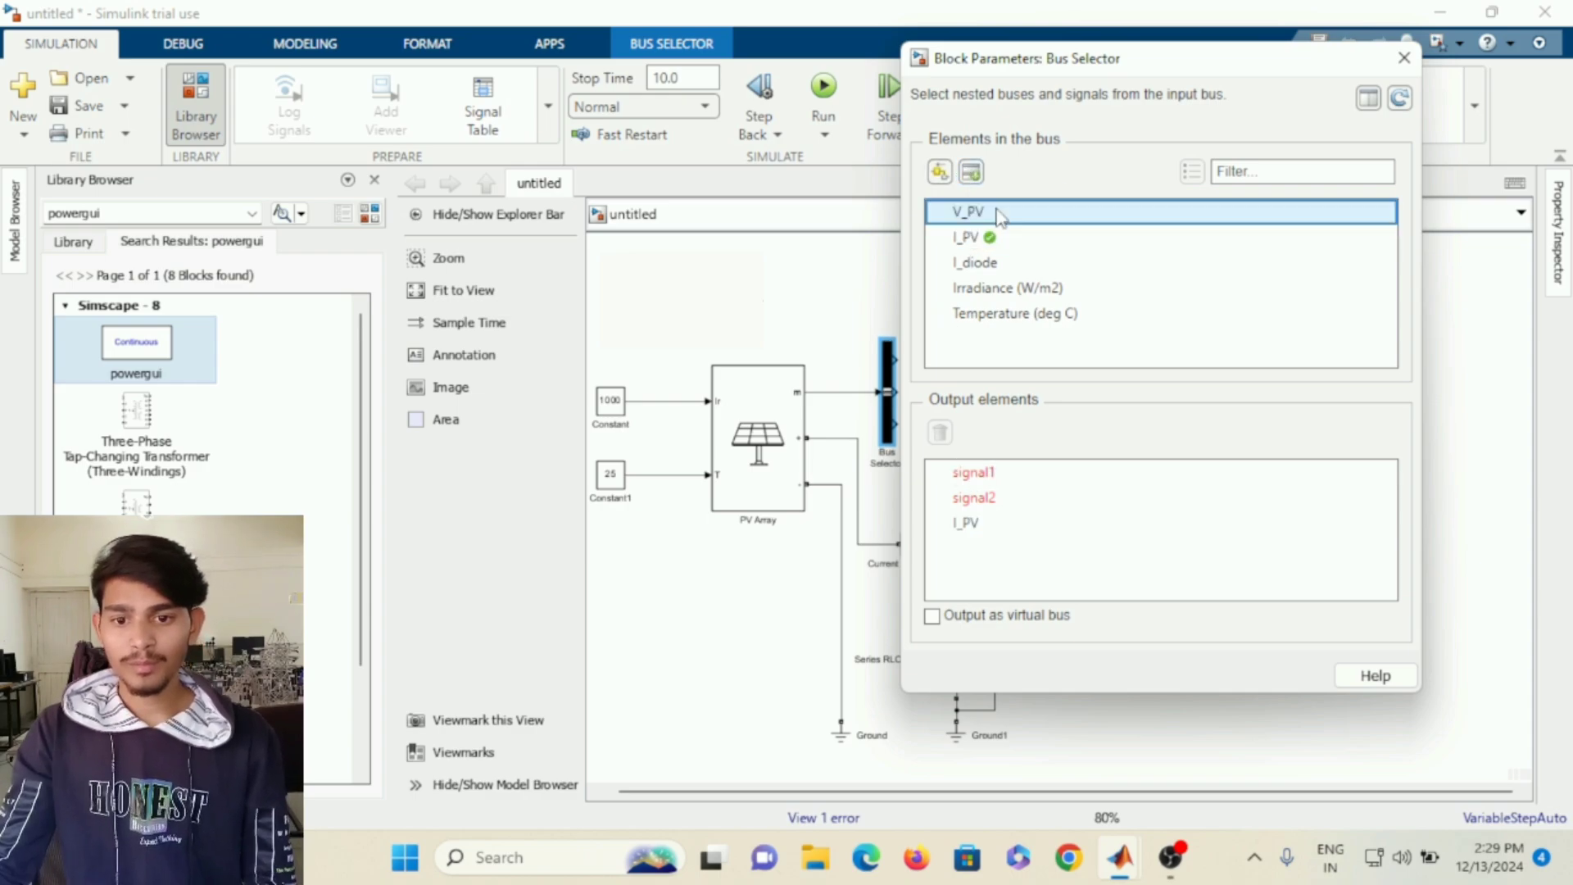
{"action": "left_click", "coordinate": [972, 173]}
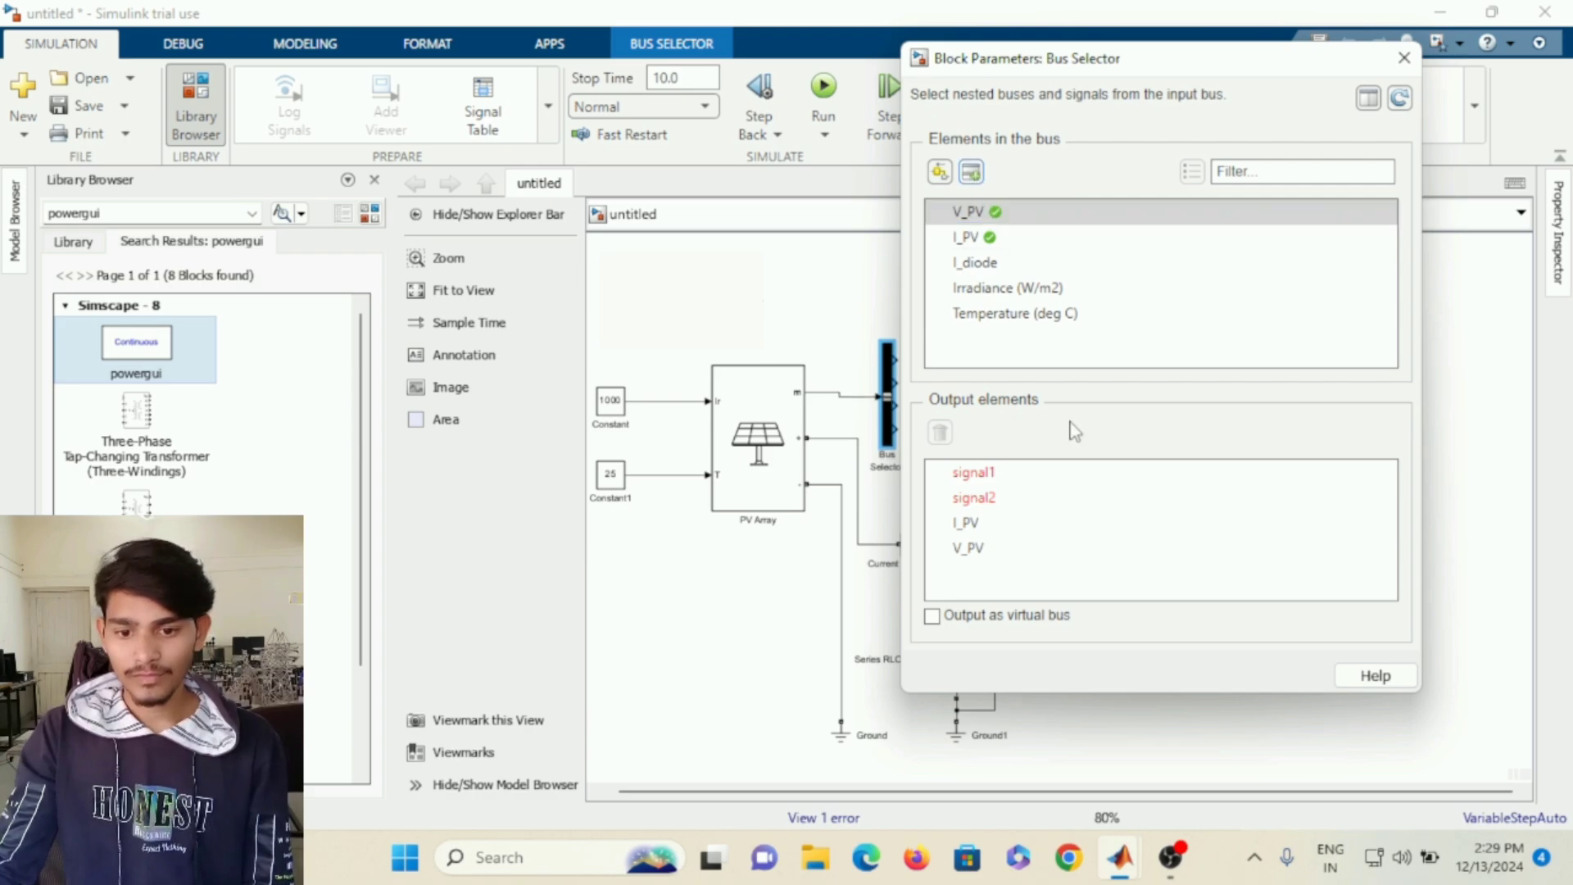
Remove signal1 and signal2 from the Bus Selector's output elements and realign the block with the PV Array's m output.
{"action": "left_click", "coordinate": [974, 474]}
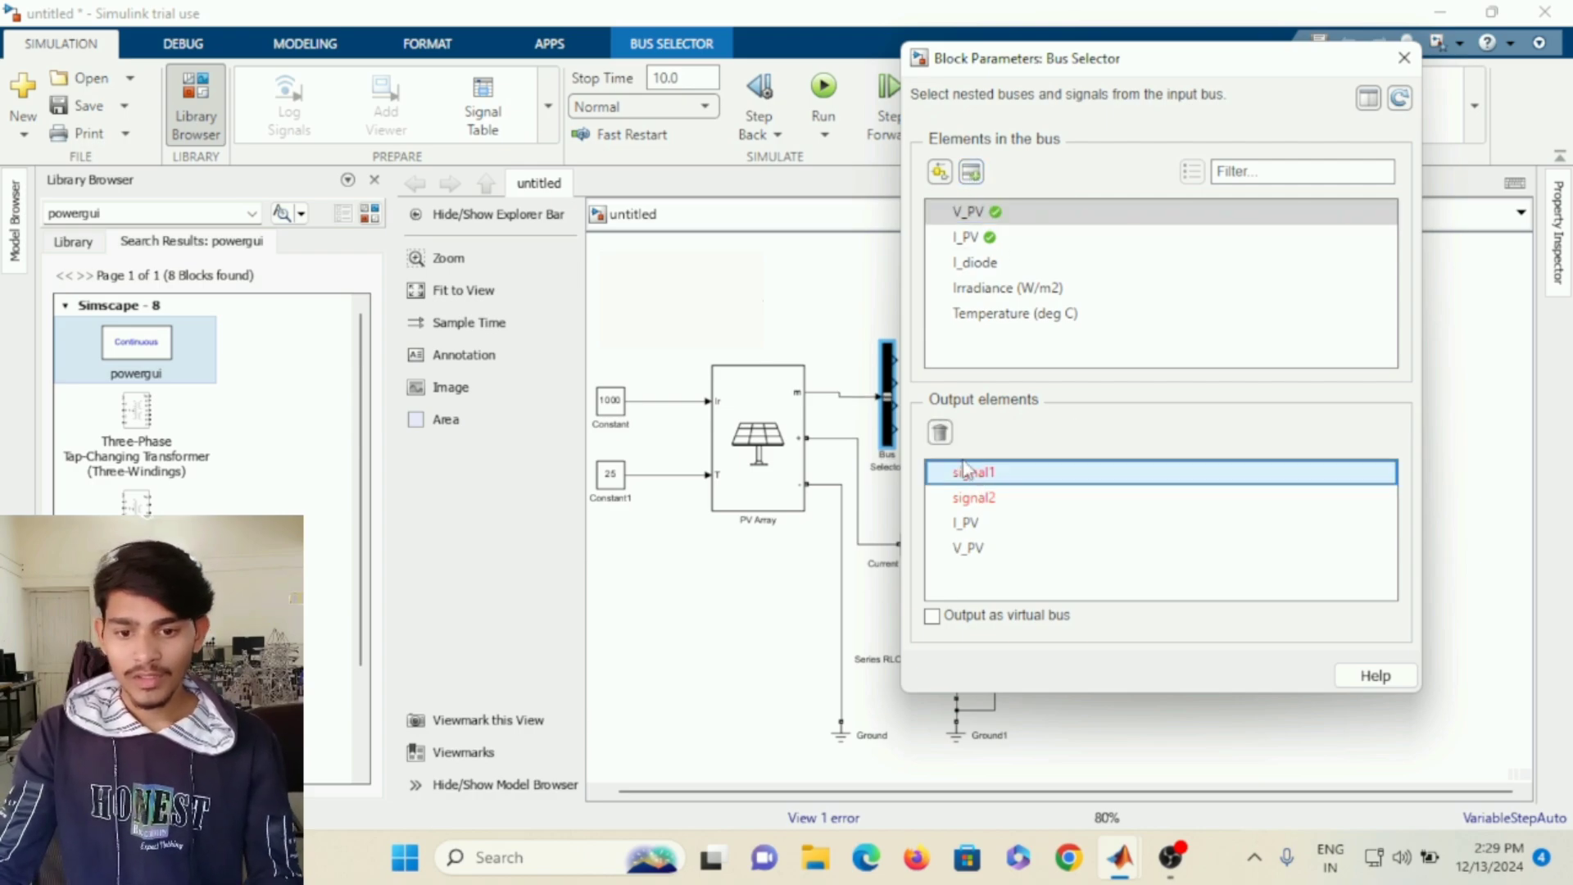
{"action": "left_click", "coordinate": [939, 435]}
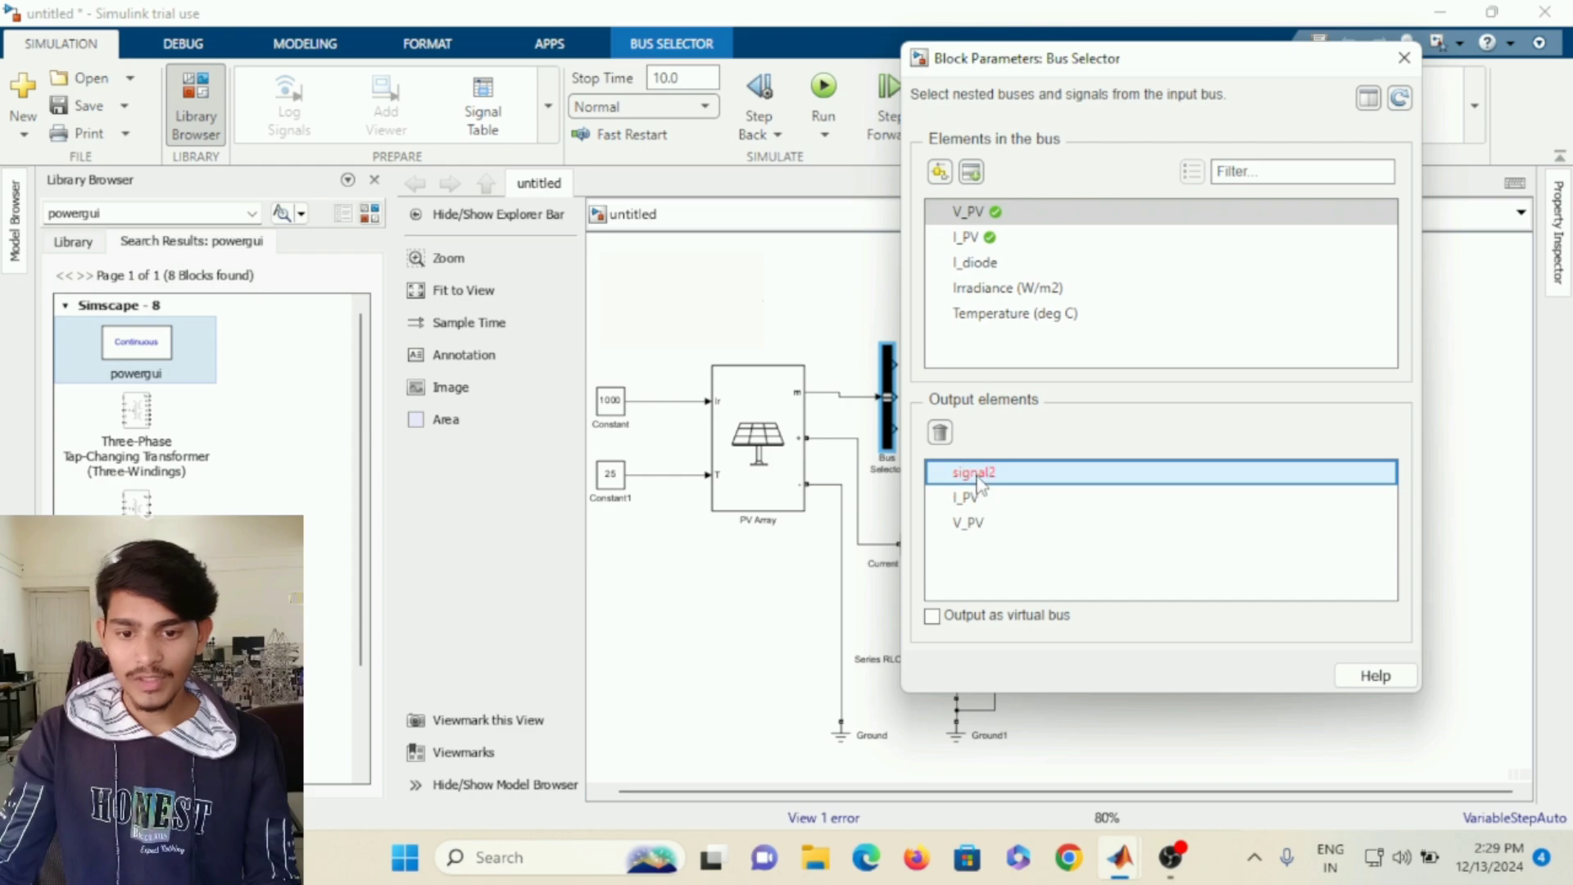
{"action": "left_click", "coordinate": [940, 434]}
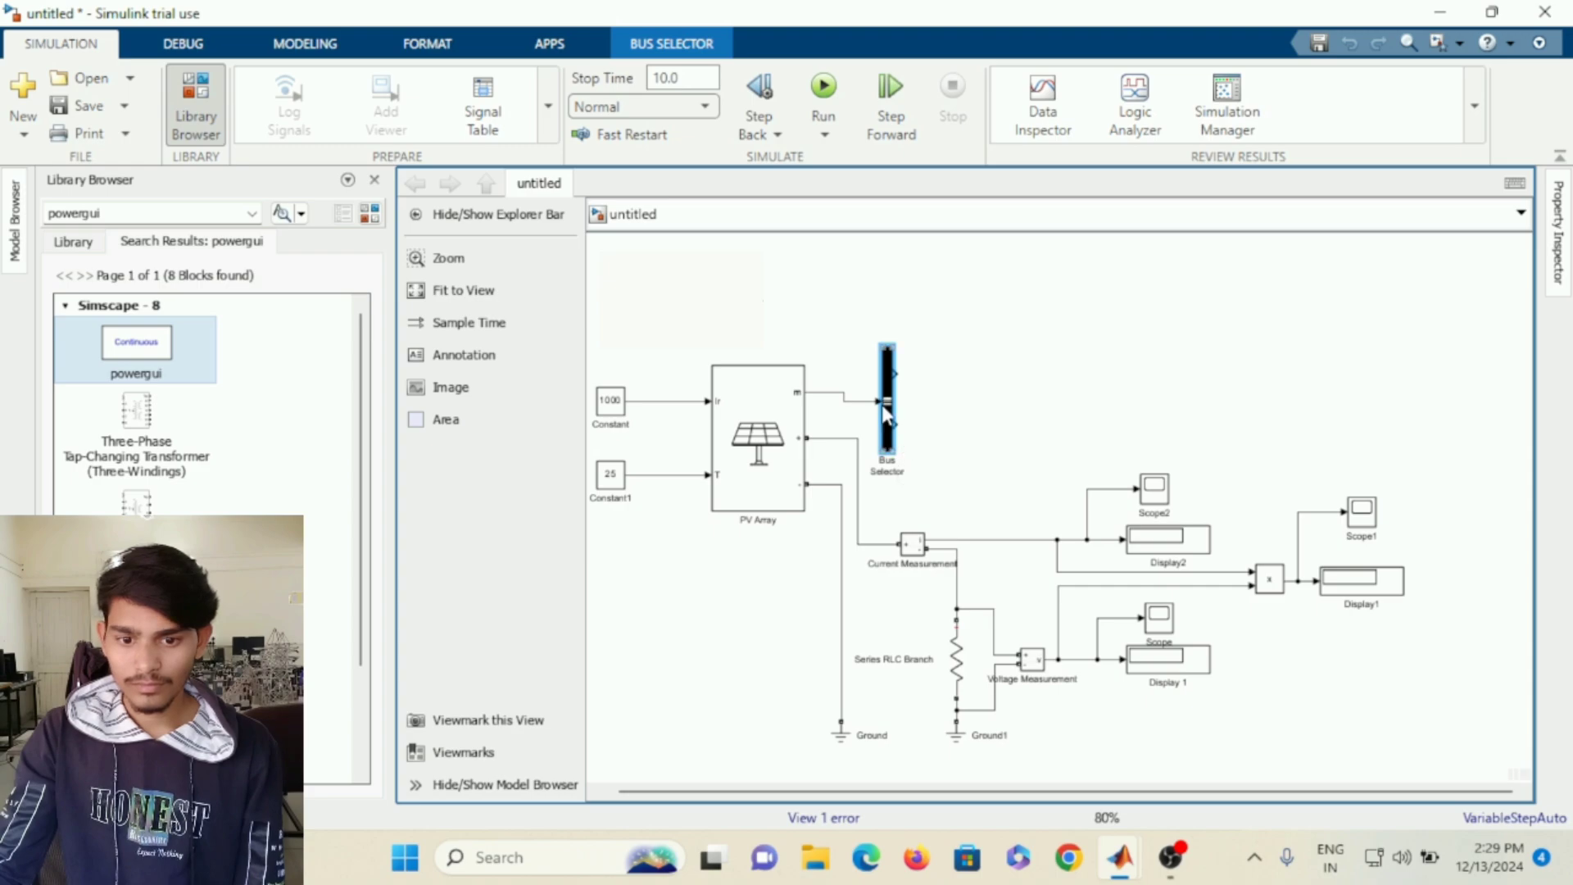
{"action": "left_click_drag", "start_coordinate": [888, 429], "coordinate": [898, 420]}
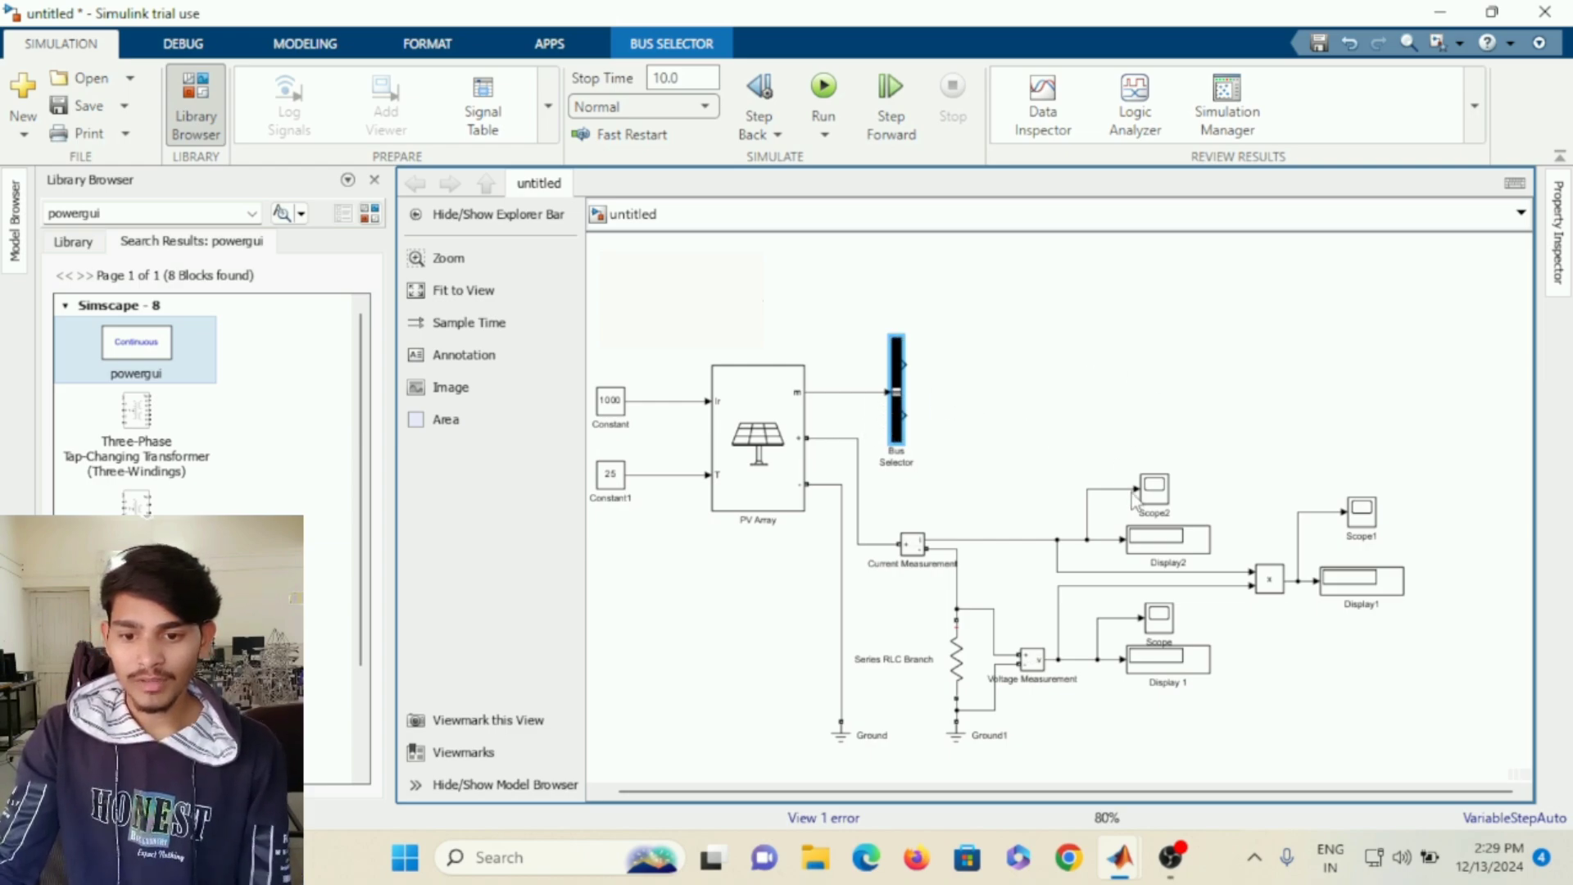
Duplicate the Display2 block twice and place the copies level with the Bus Selector's two outputs.
{"action": "left_click", "coordinate": [1197, 545]}
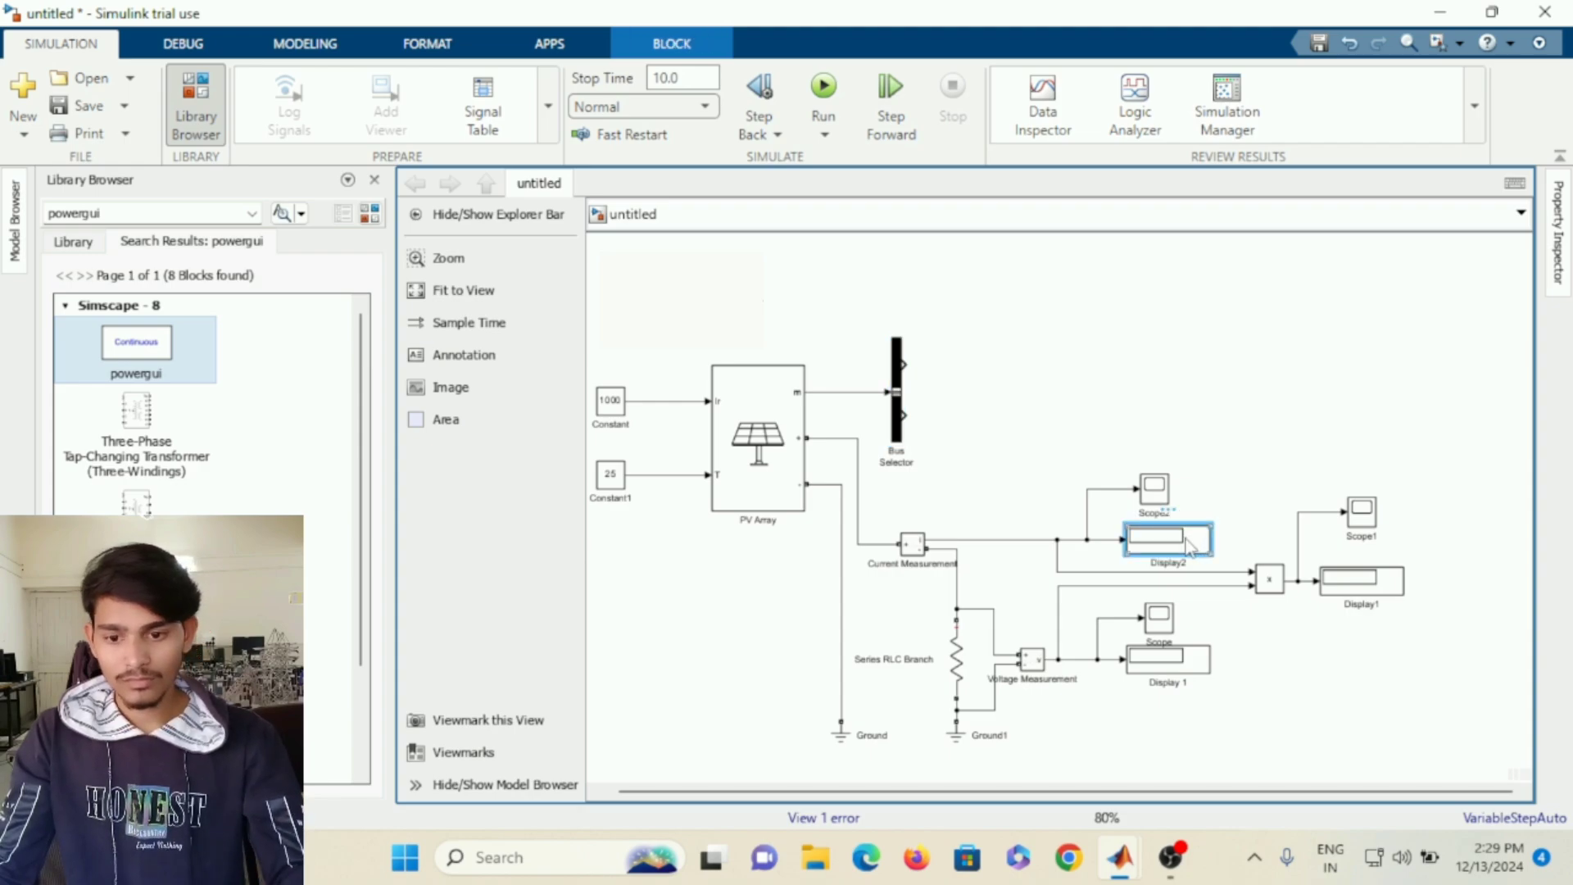
{"action": "key", "text": "ctrl+v"}
{"action": "left_click_drag", "start_coordinate": [1186, 549], "coordinate": [1078, 371]}
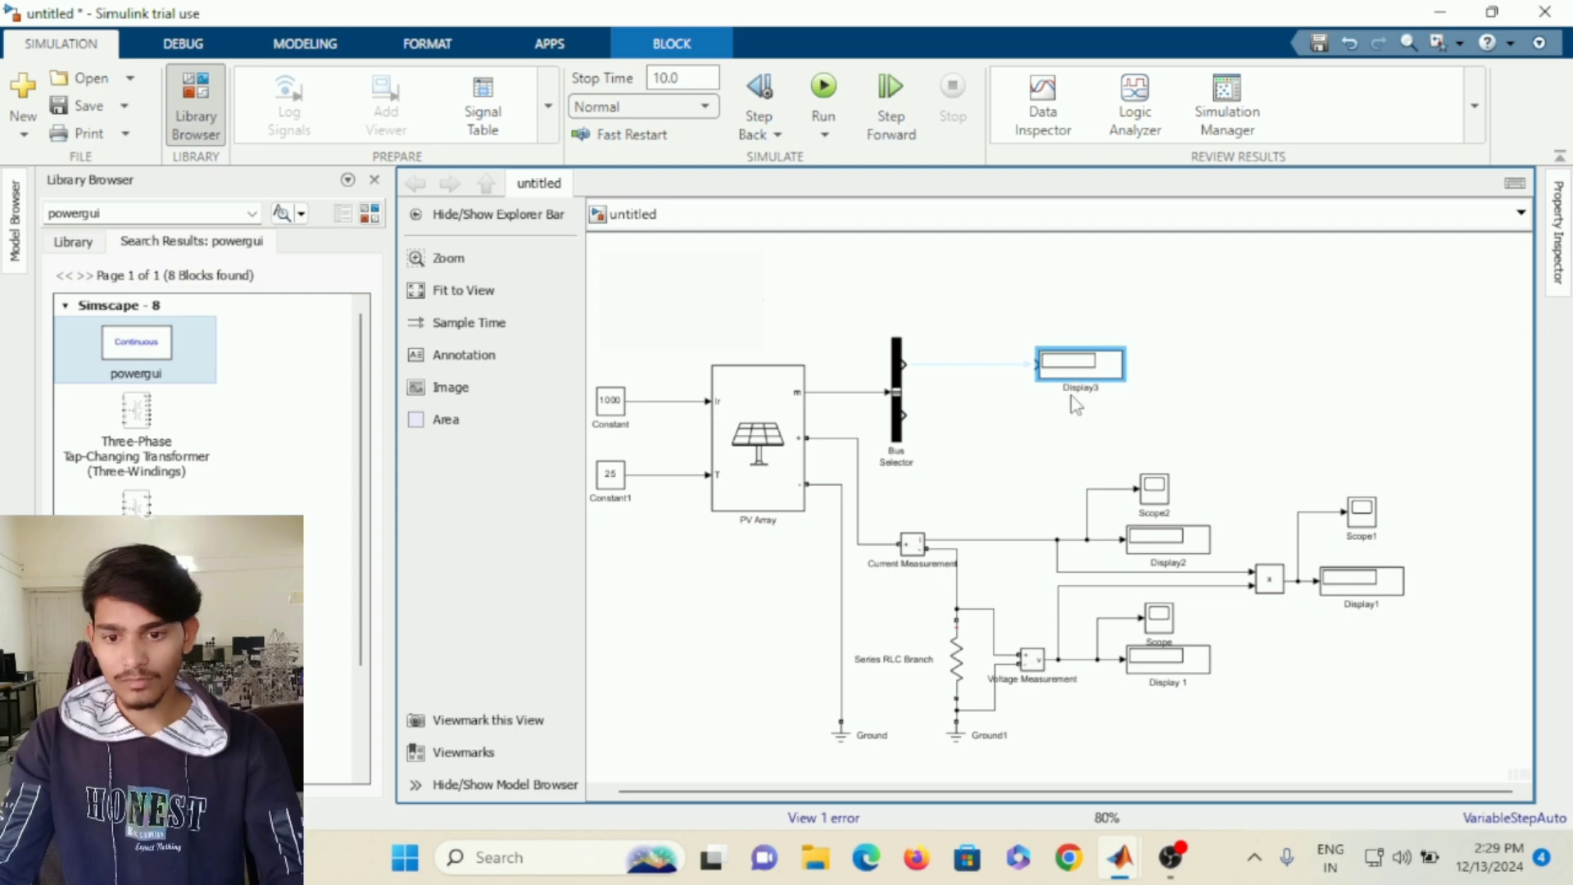
{"action": "key", "text": "ctrl+v"}
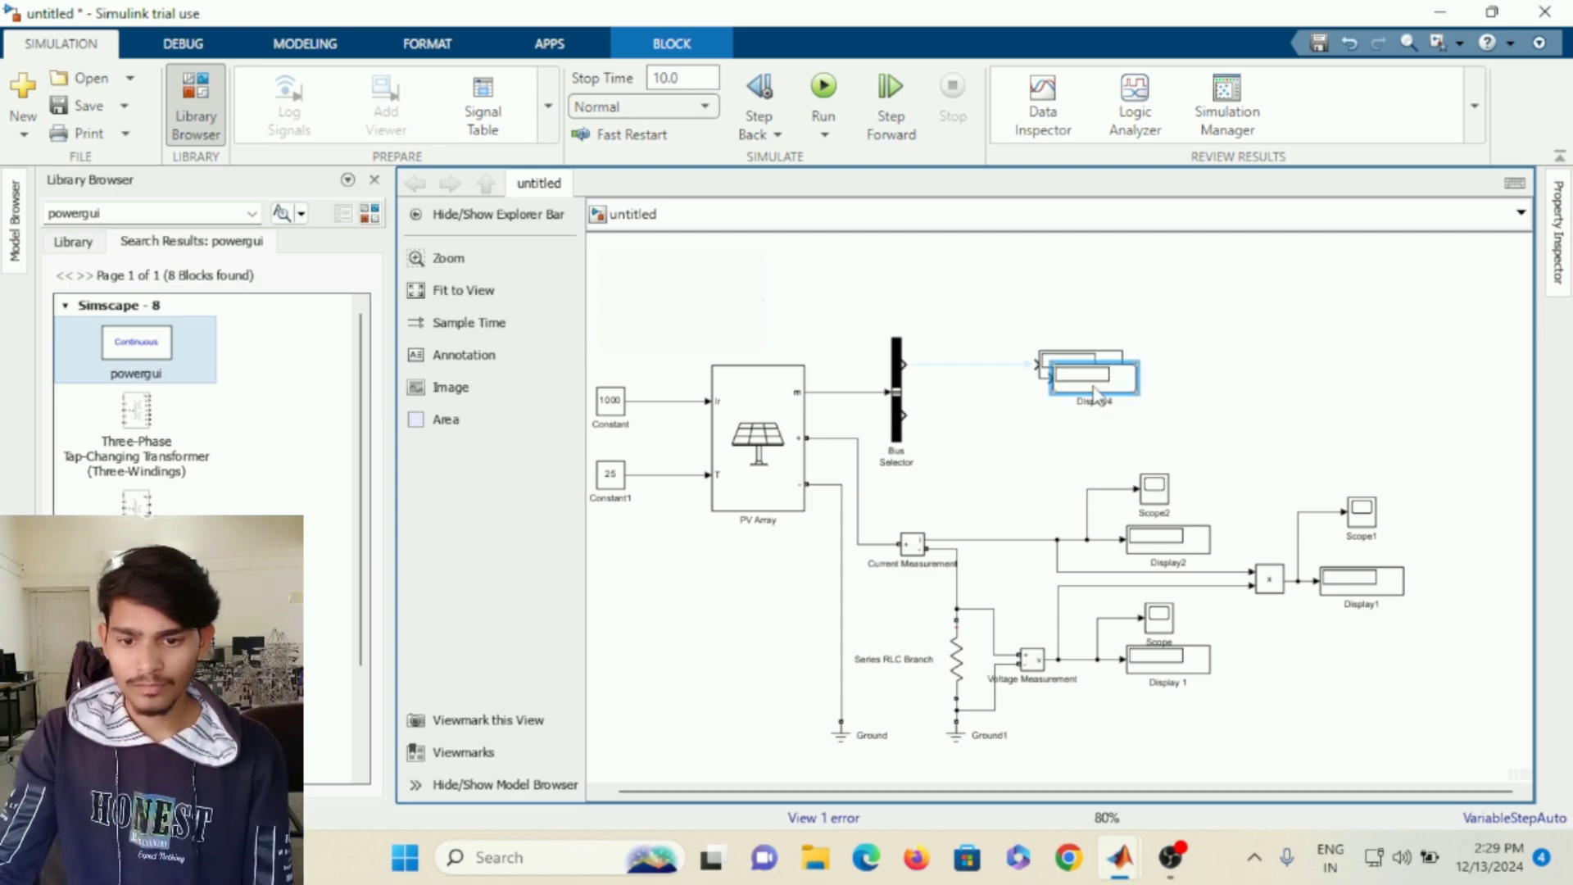
{"action": "left_click_drag", "start_coordinate": [1095, 392], "coordinate": [1066, 425]}
{"action": "mouse_move", "coordinate": [1080, 364]}
{"action": "left_mouse_down"}
{"action": "mouse_move", "coordinate": [1146, 416]}
{"action": "mouse_move", "coordinate": [1078, 391]}
{"action": "mouse_move", "coordinate": [1079, 368]}
{"action": "left_mouse_up"}
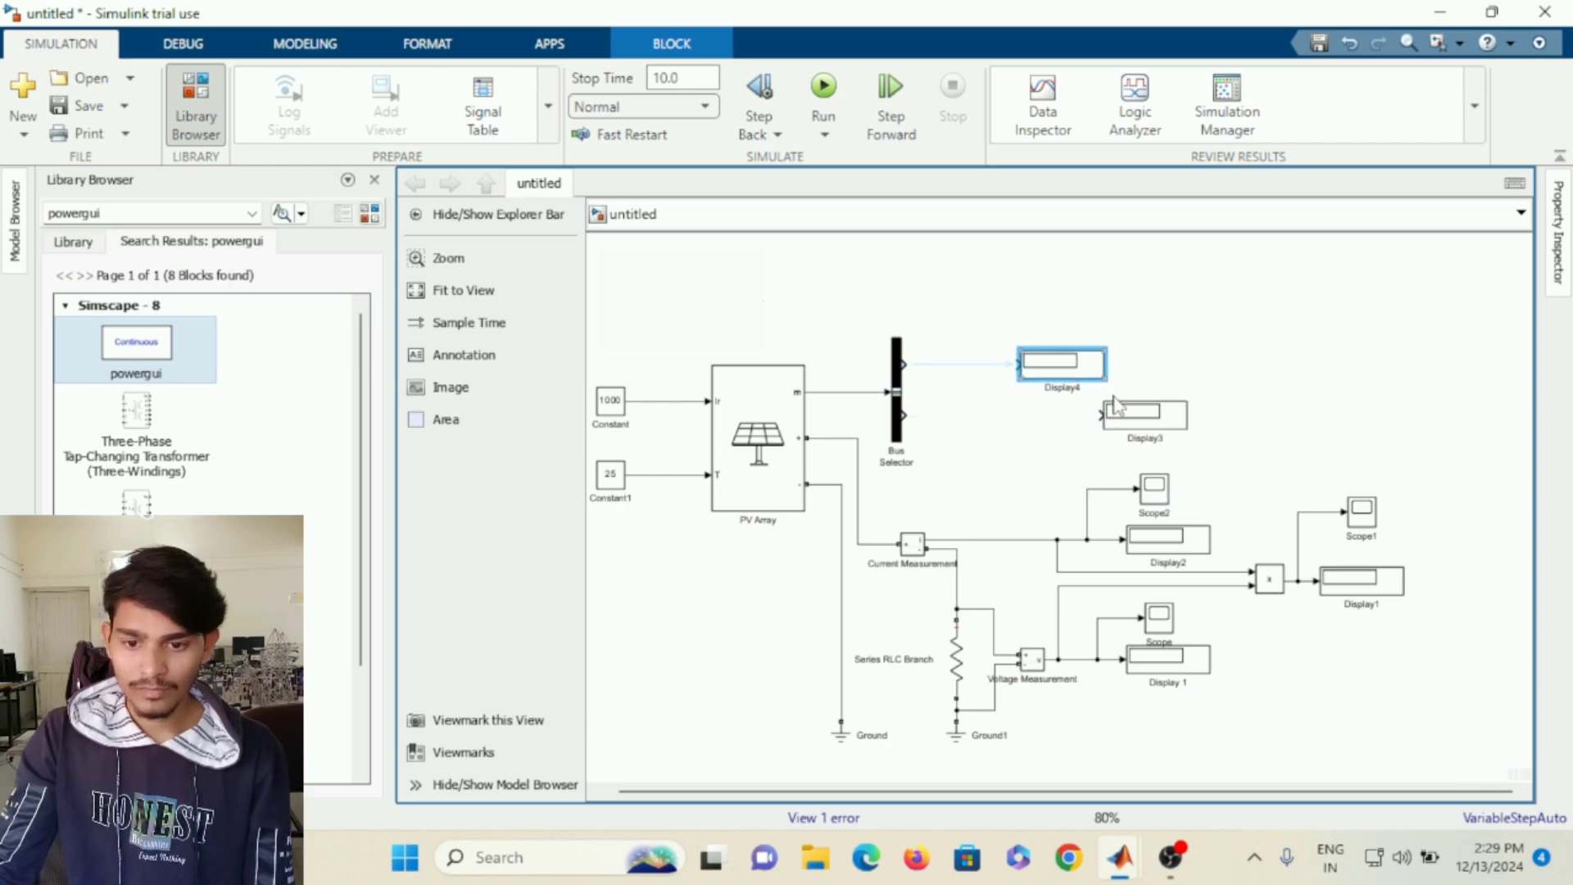
Align Display3 directly below Display4 and connect the Bus Selector's I_PV output to Display4 and its V_PV output to Display3.
{"action": "left_click_drag", "start_coordinate": [1128, 418], "coordinate": [1045, 418]}
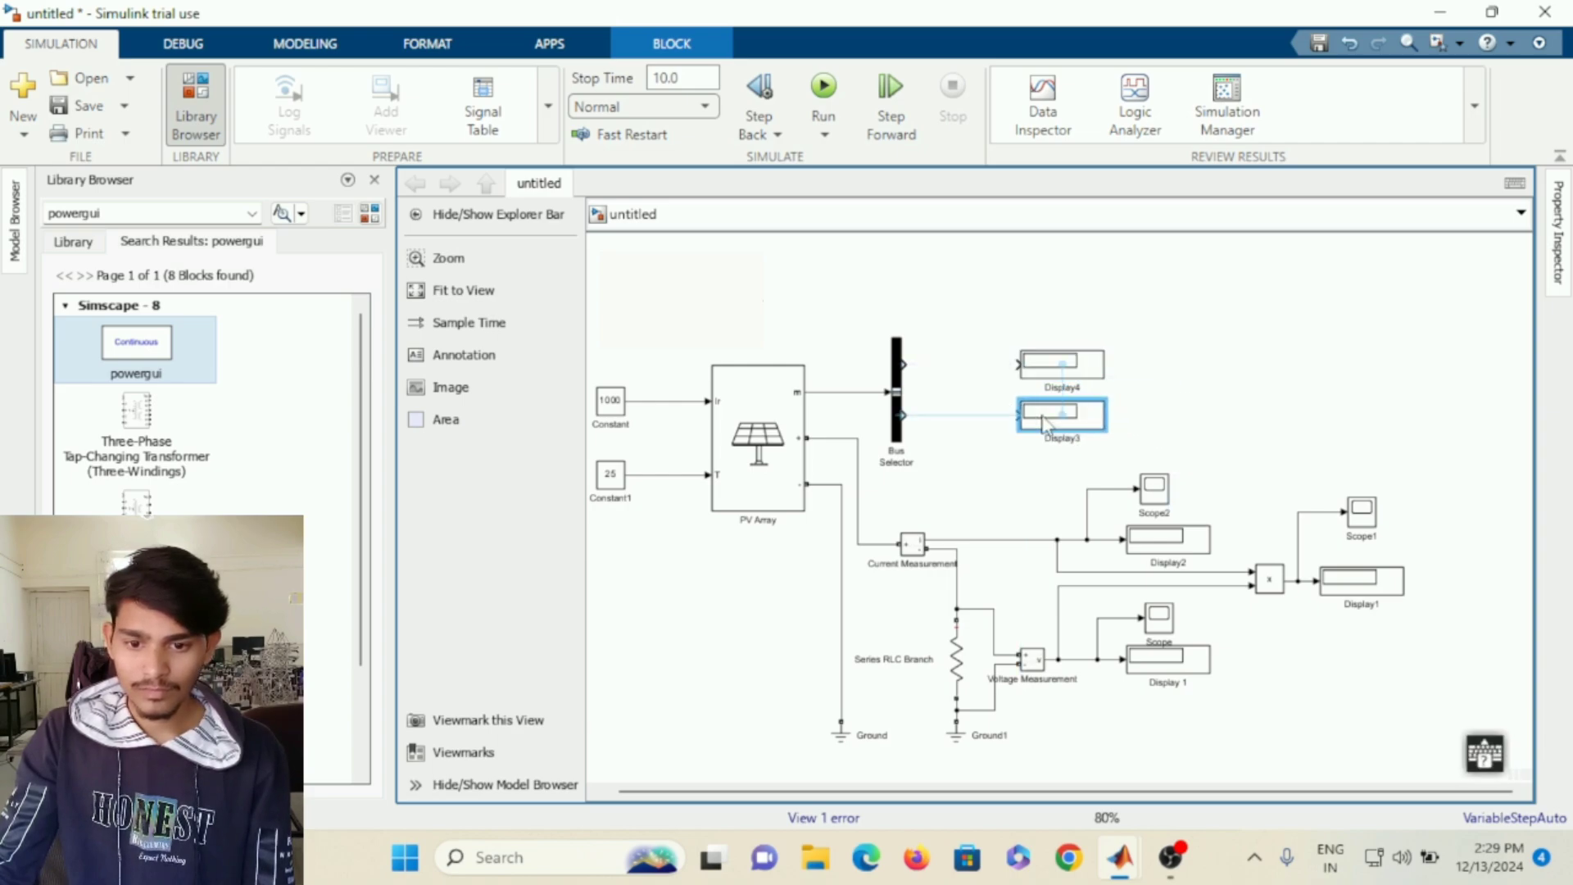
{"action": "left_click", "coordinate": [1013, 415]}
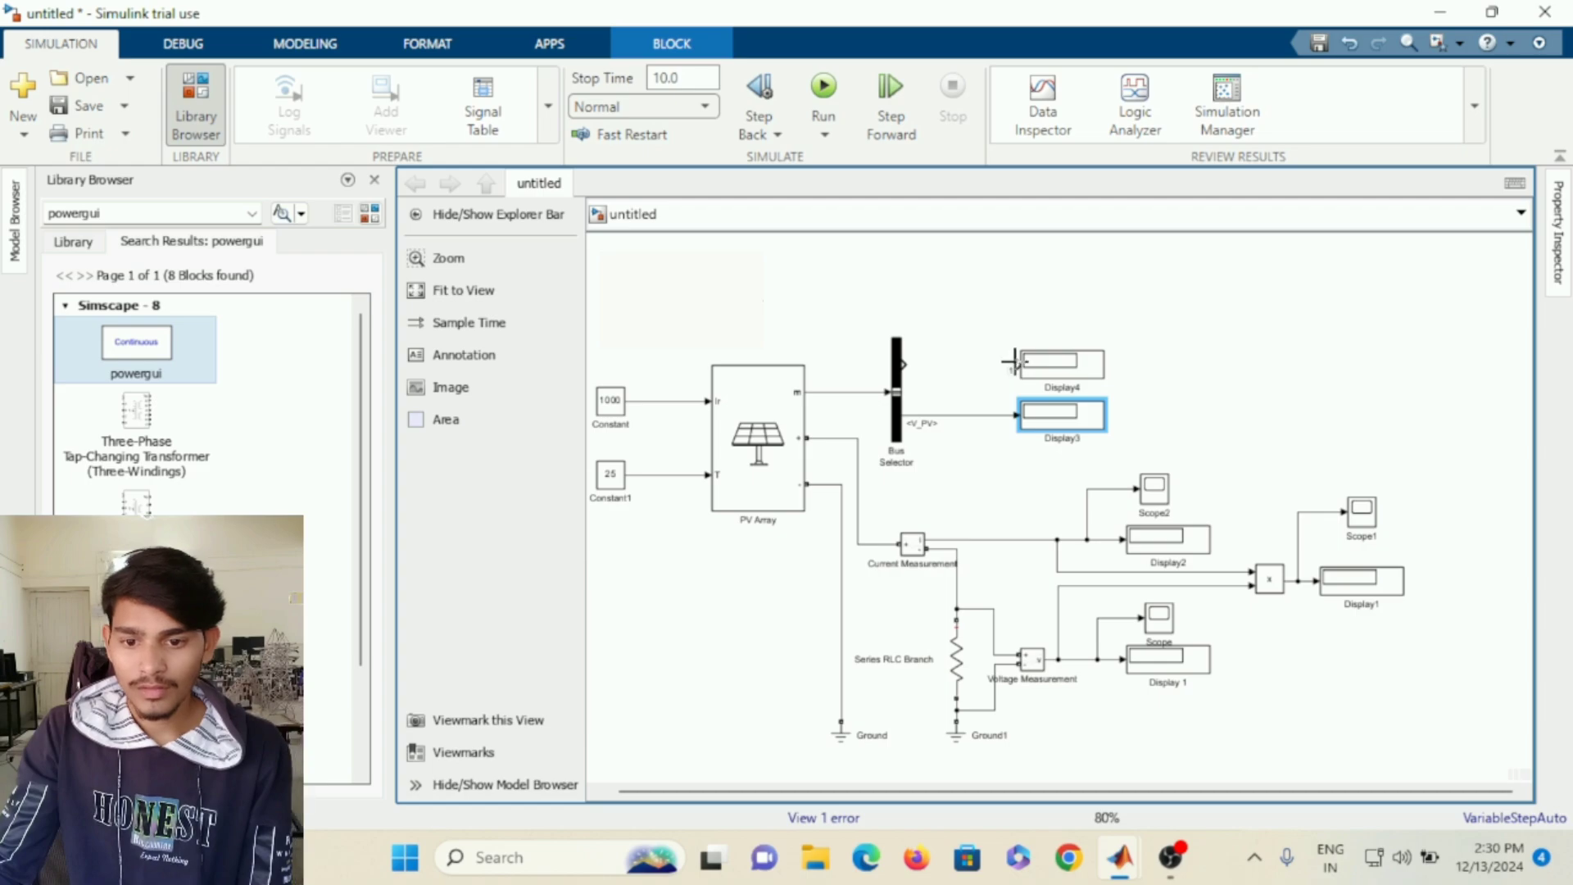
{"action": "left_click_drag", "start_coordinate": [1053, 366], "coordinate": [1050, 362]}
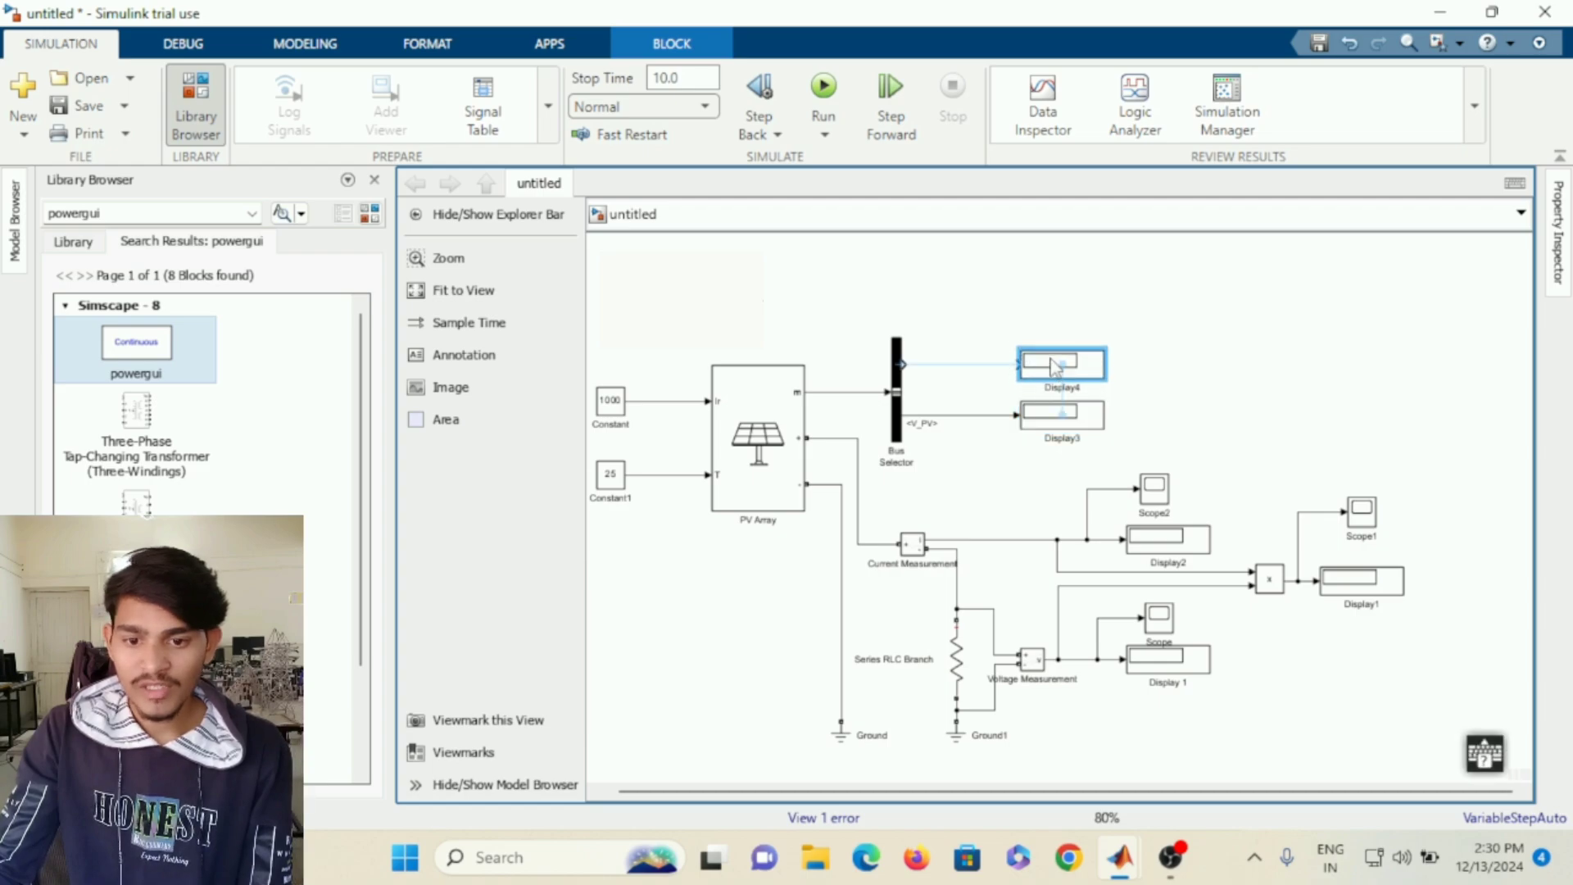
{"action": "left_click", "coordinate": [996, 373]}
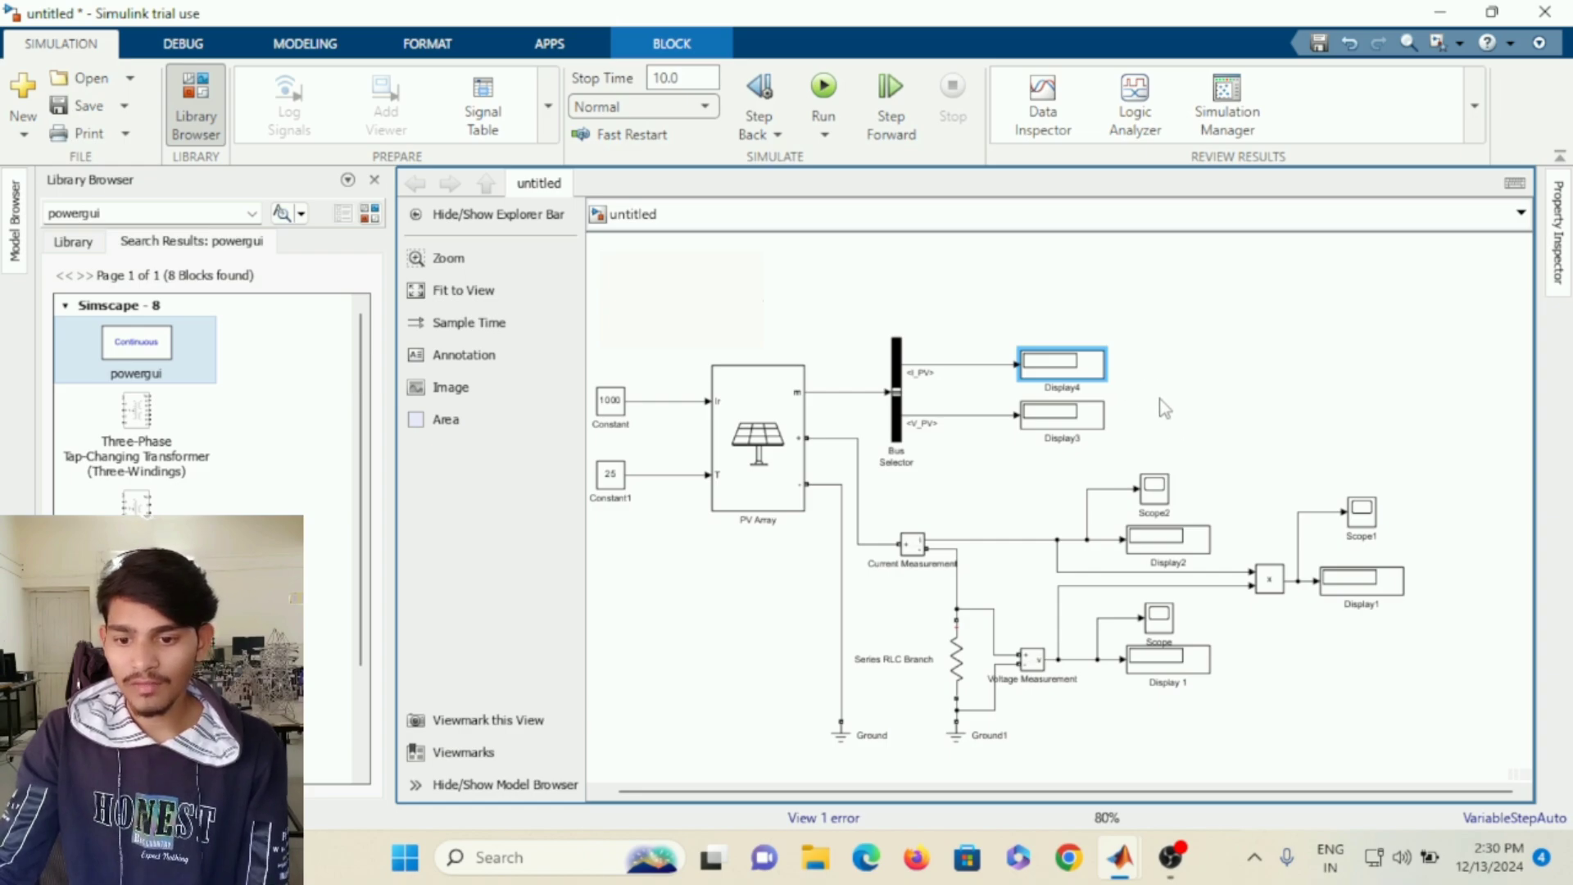
Duplicate the Product block beside Display4 and Display3, and branch the I_PV and V_PV signals into its two inputs.
{"action": "left_click", "coordinate": [1270, 579]}
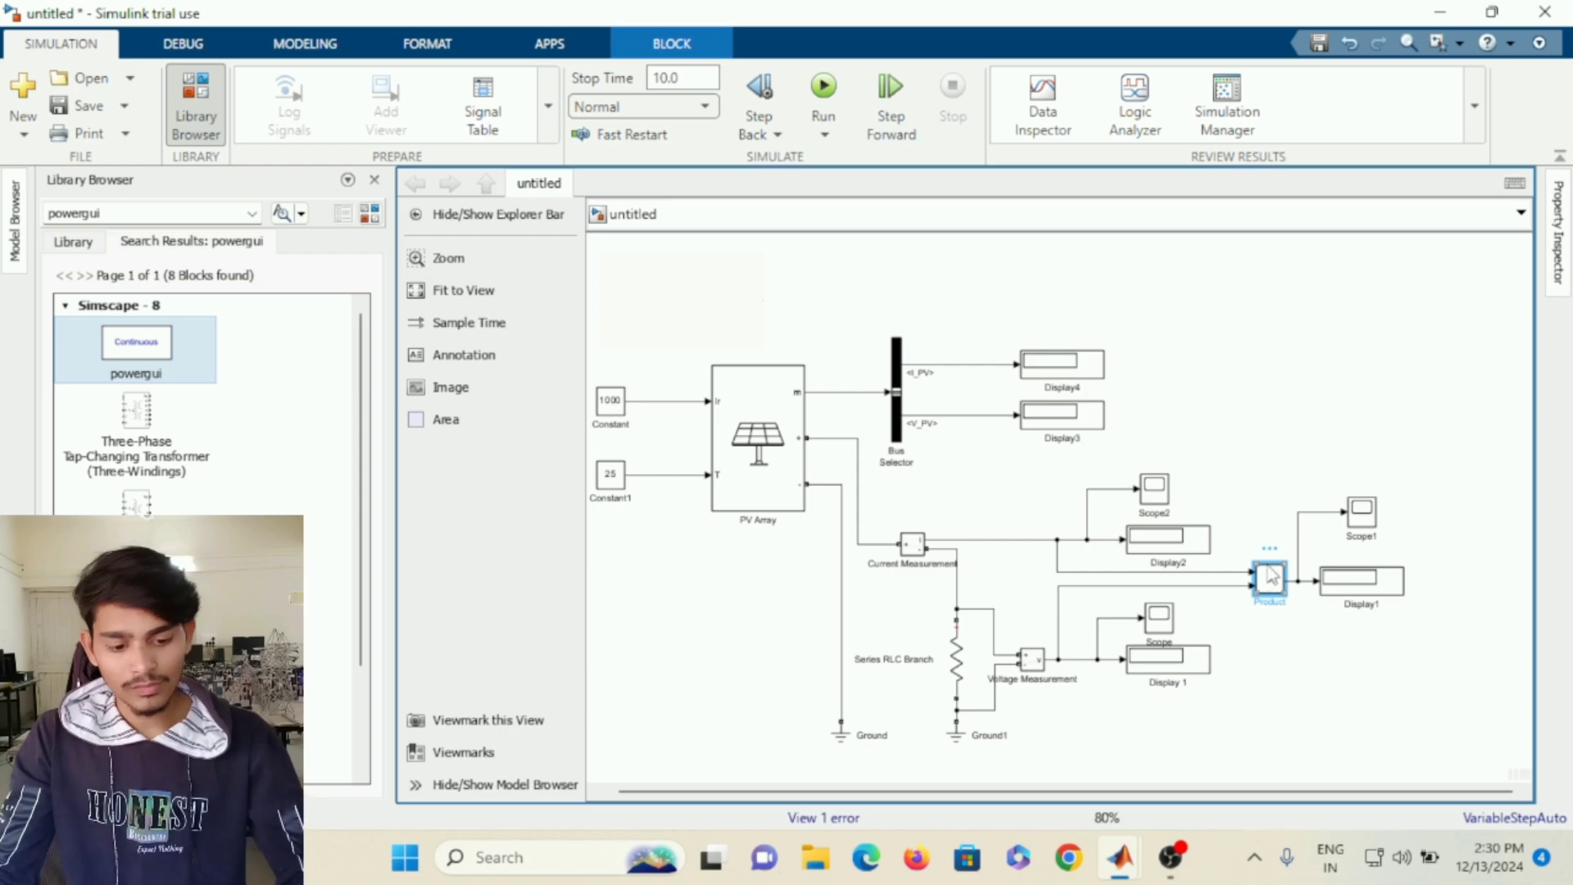
{"action": "left_click_drag", "start_coordinate": [1269, 576], "coordinate": [995, 364]}
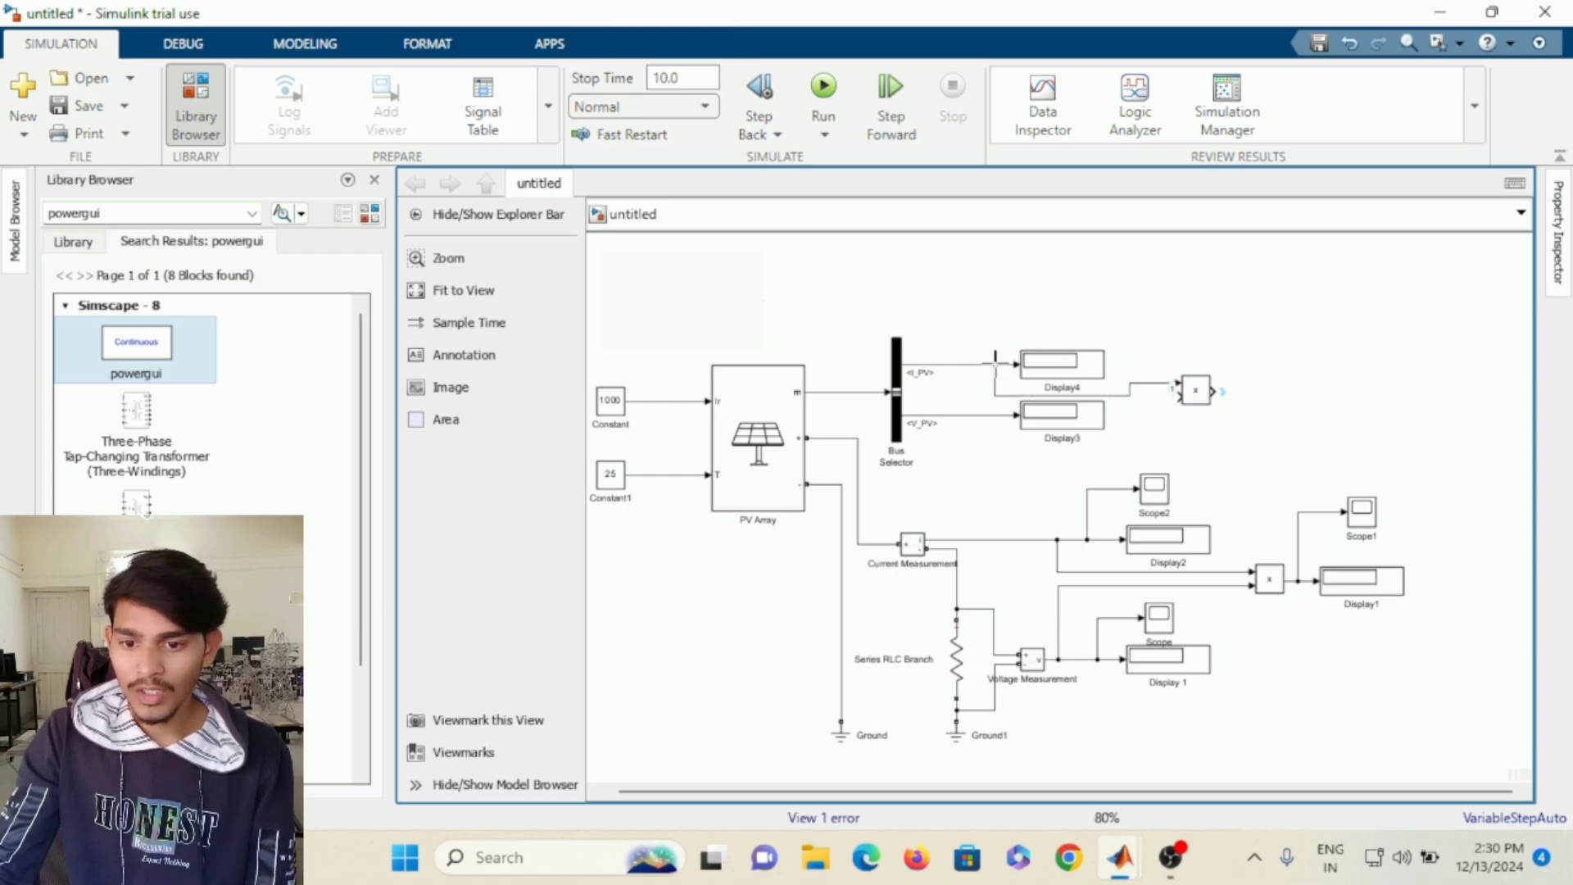
{"action": "left_click", "coordinate": [1204, 401]}
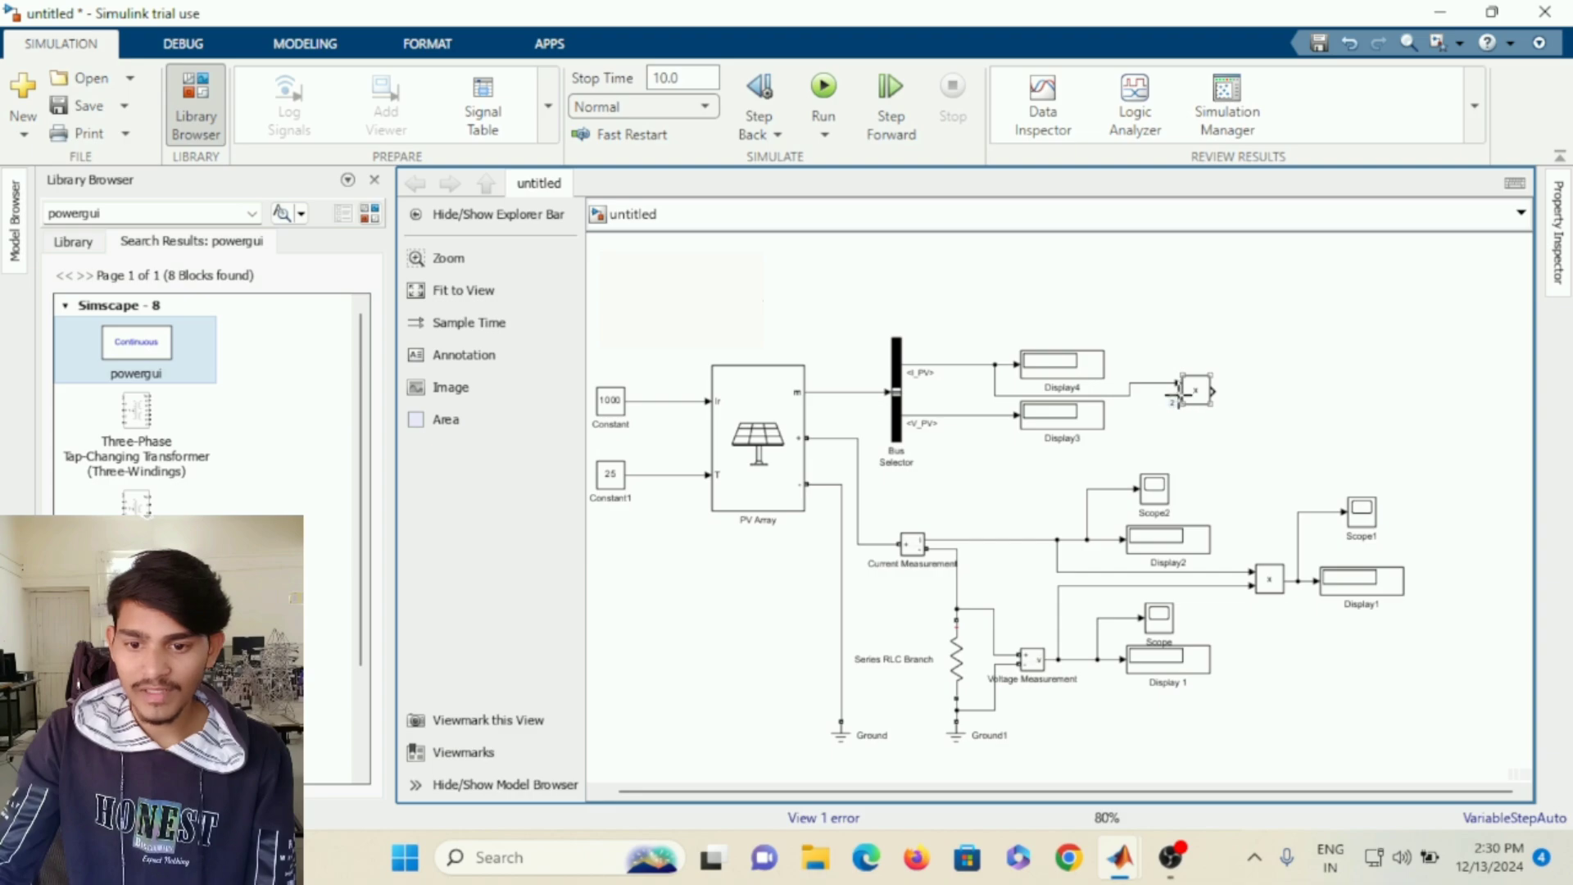
{"action": "left_click_drag", "start_coordinate": [1177, 395], "coordinate": [994, 416]}
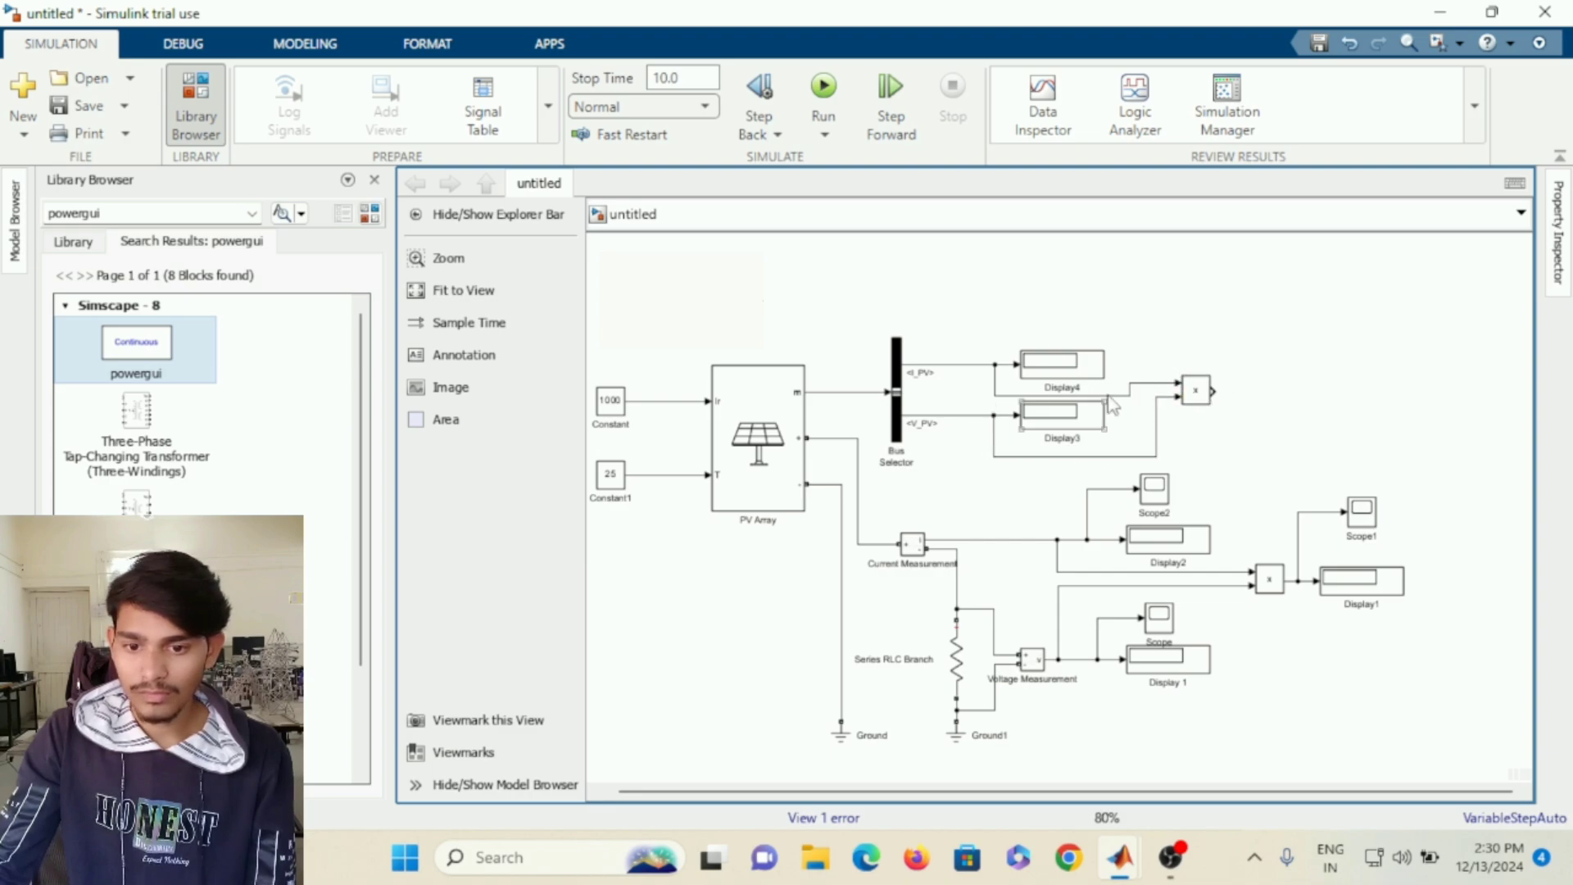
Reroute the I_PV branch above Display4 and straighten the V_PV branch below Display3 on their way to the new Product block.
{"action": "left_click_drag", "start_coordinate": [1112, 403], "coordinate": [1153, 360]}
{"action": "left_click", "coordinate": [1158, 429]}
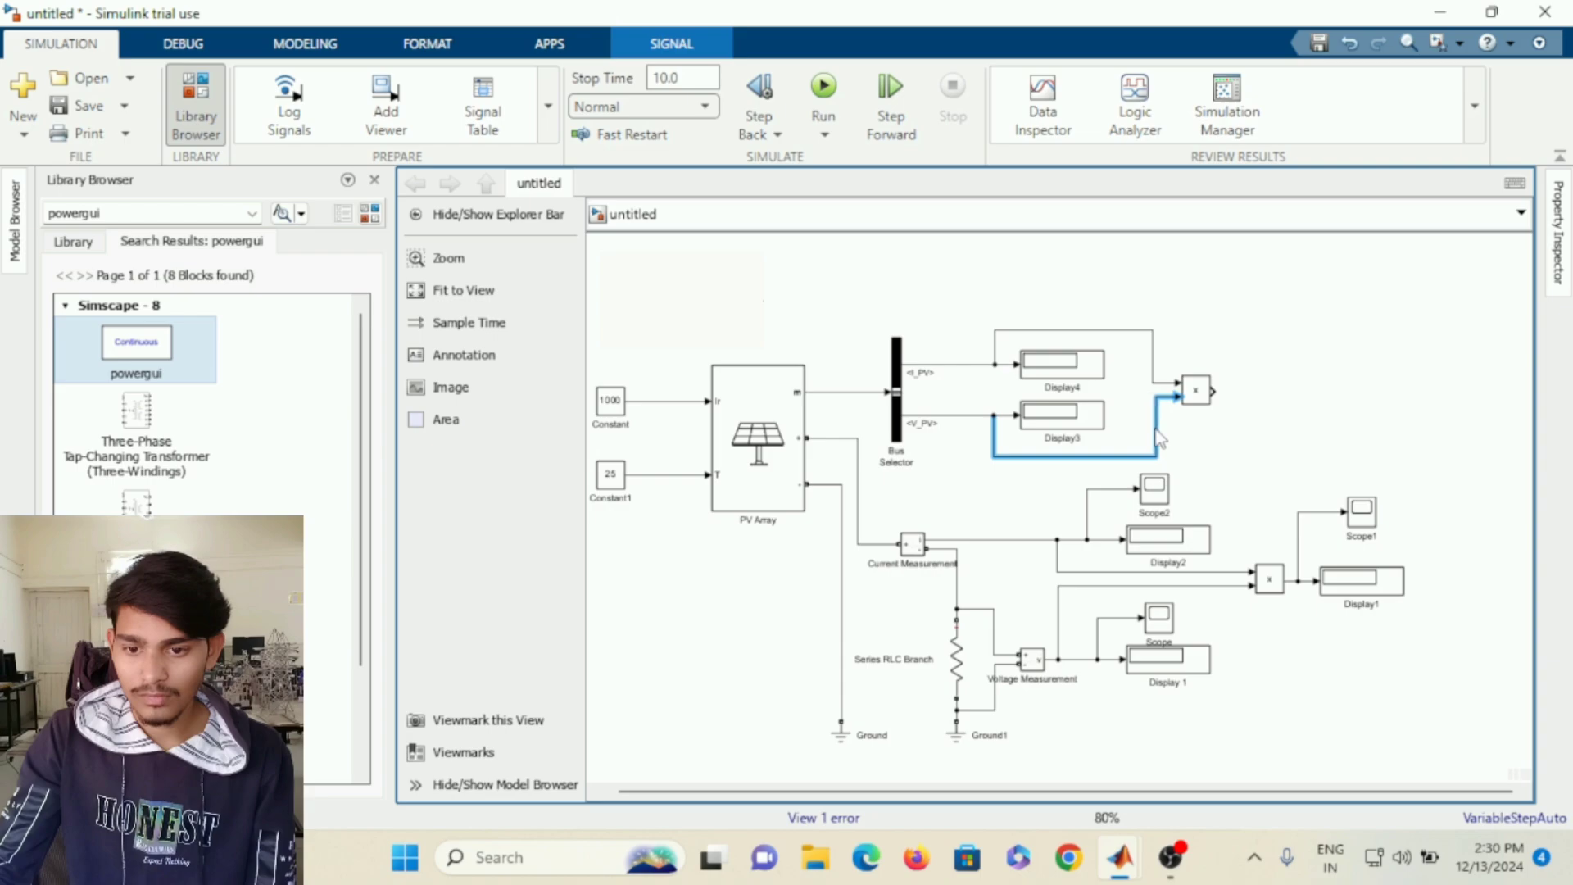
{"action": "left_click_drag", "start_coordinate": [1155, 430], "coordinate": [1153, 431]}
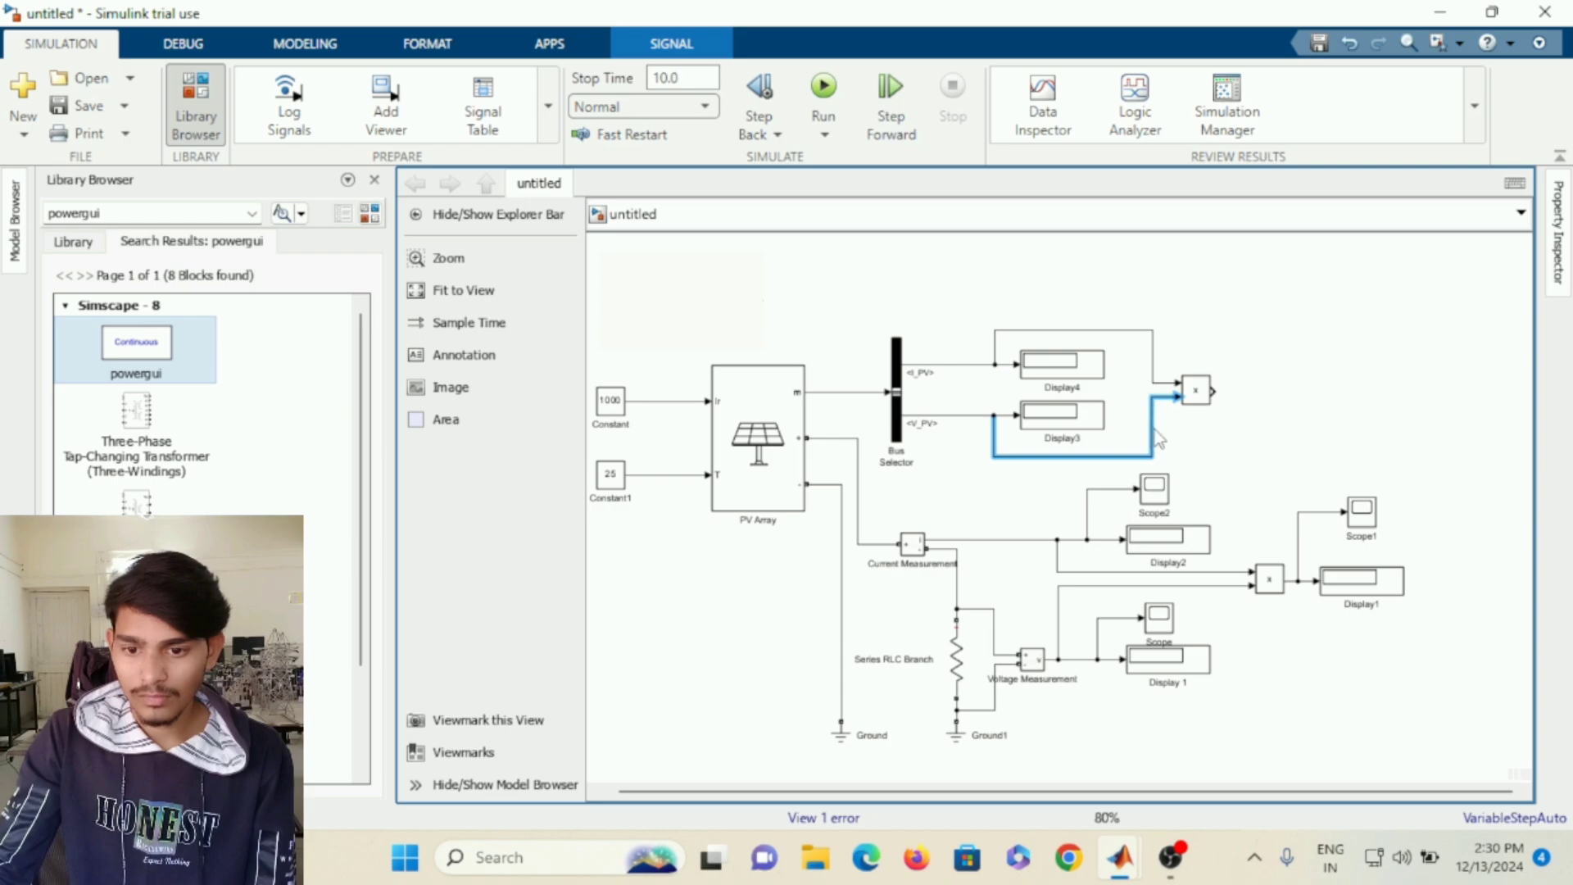
{"action": "left_click", "coordinate": [1249, 421]}
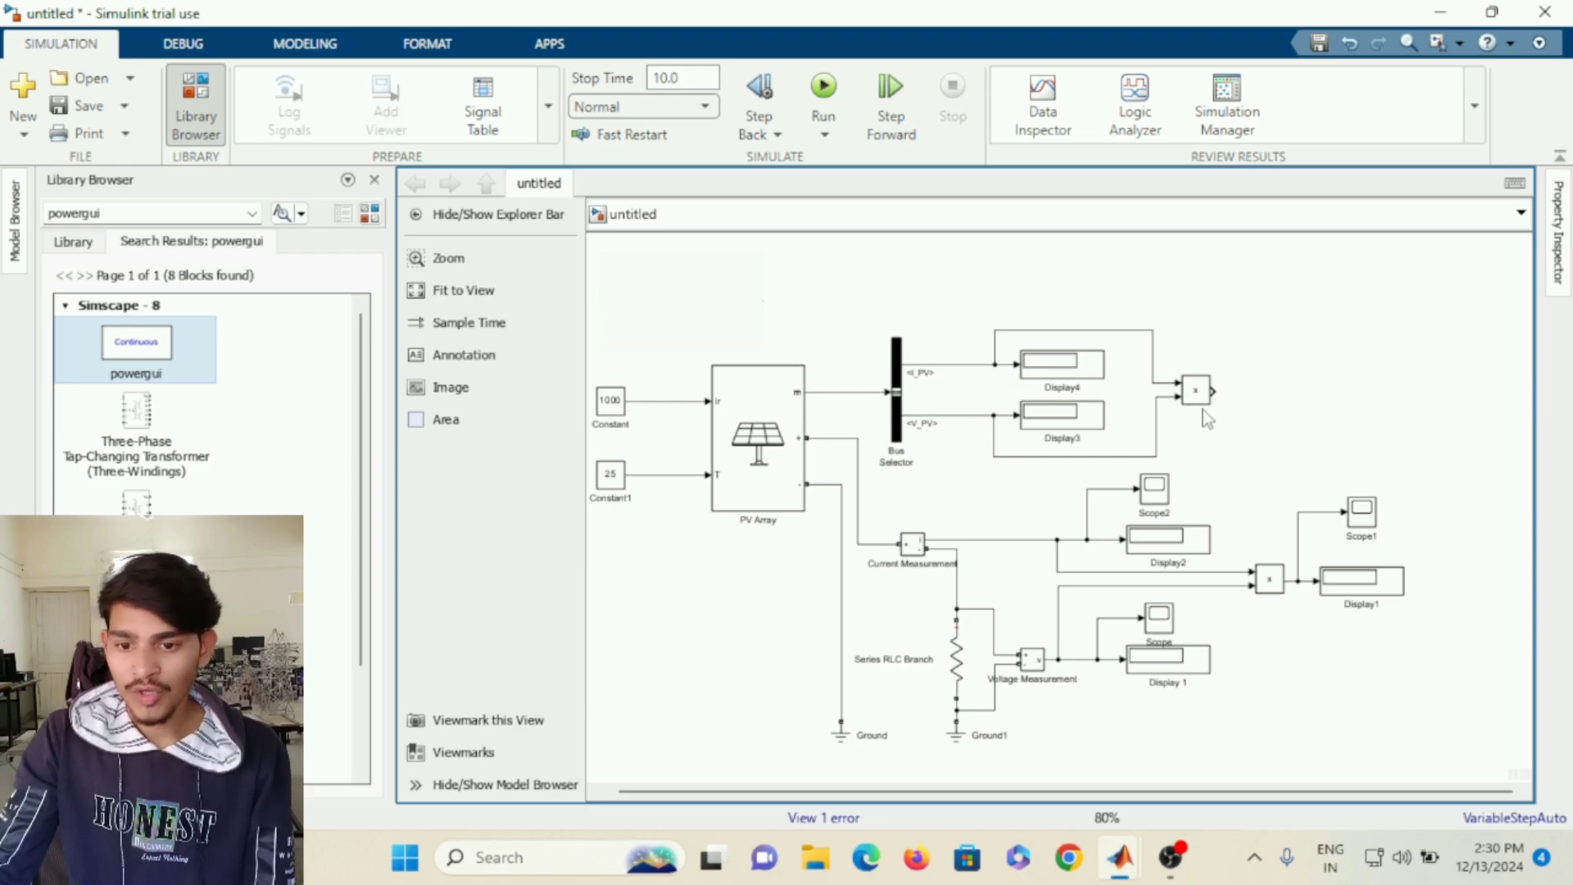
Show the new Product block's name and connect its output to a copy of Display3 placed level with it.
{"action": "left_click", "coordinate": [1196, 381]}
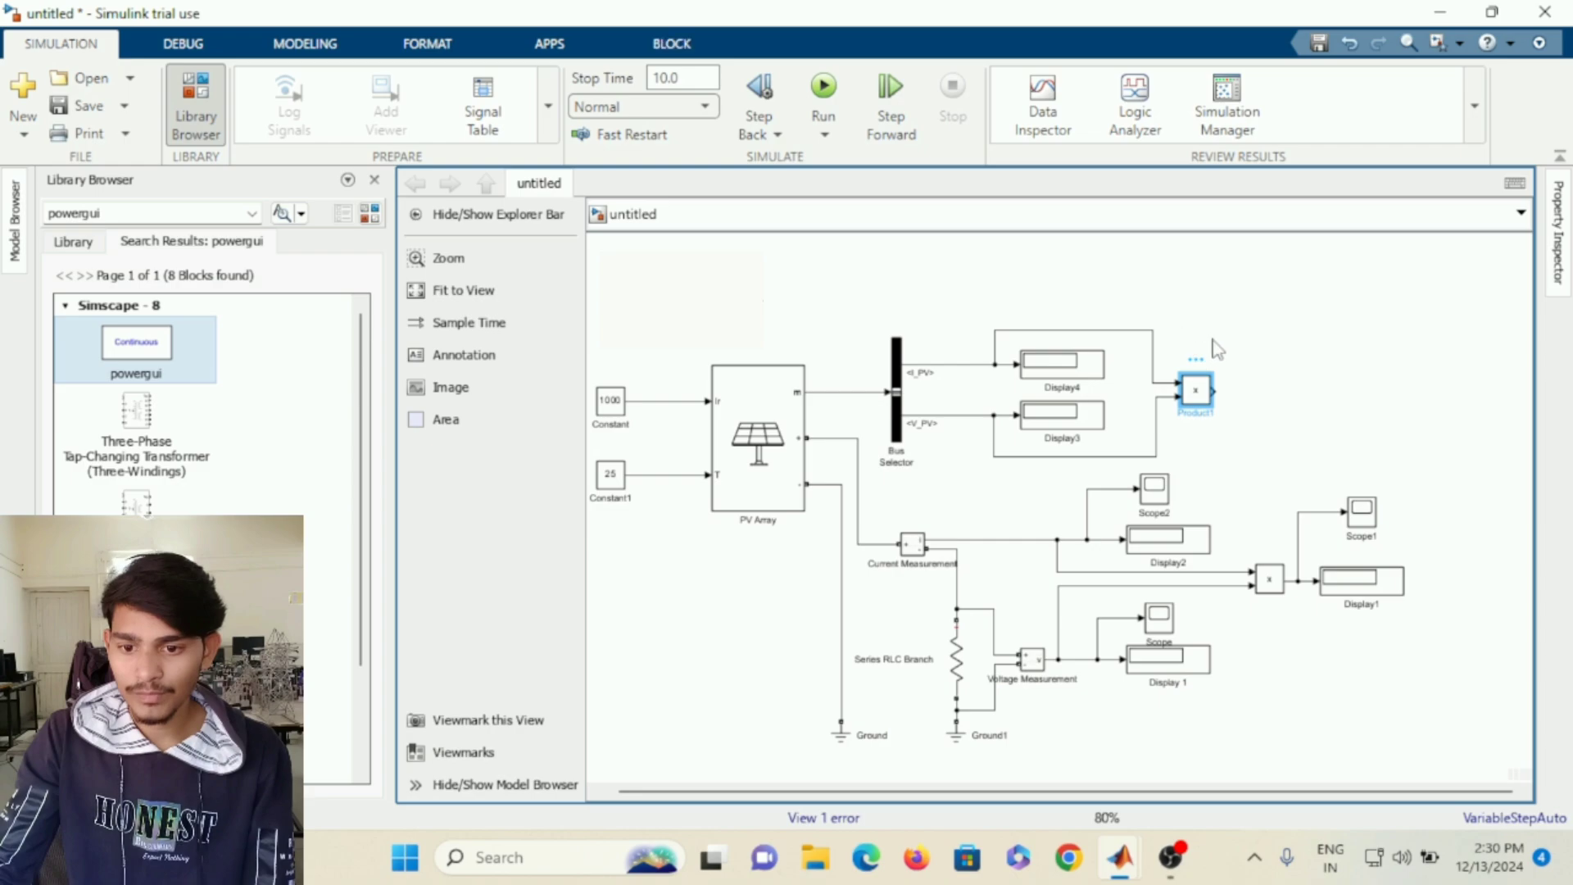
{"action": "left_click", "coordinate": [1079, 416]}
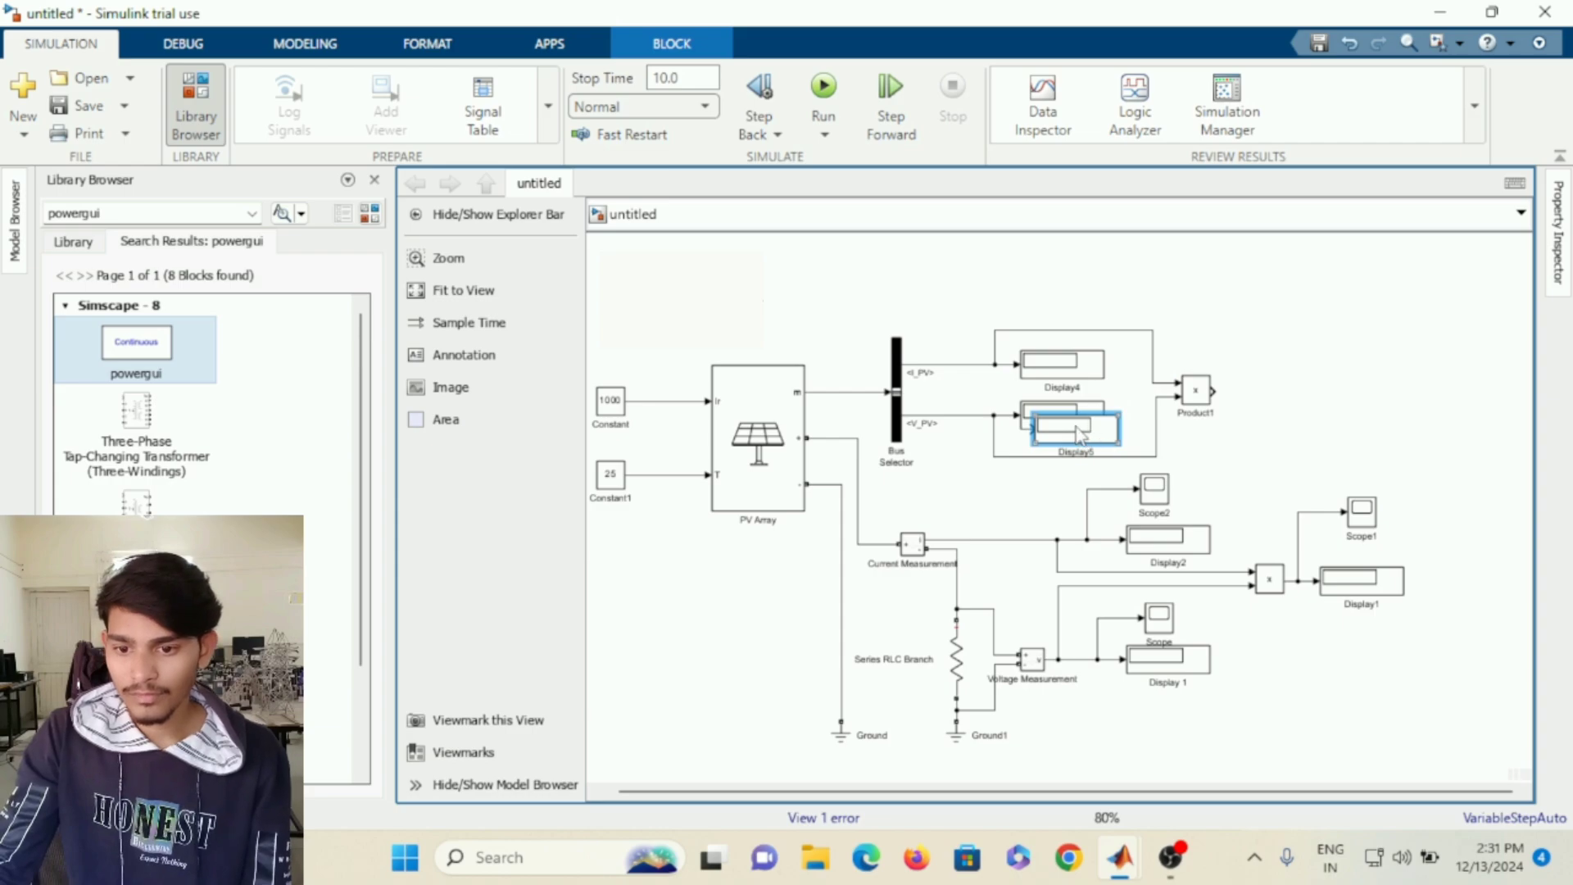
{"action": "left_click_drag", "start_coordinate": [1083, 433], "coordinate": [1362, 394]}
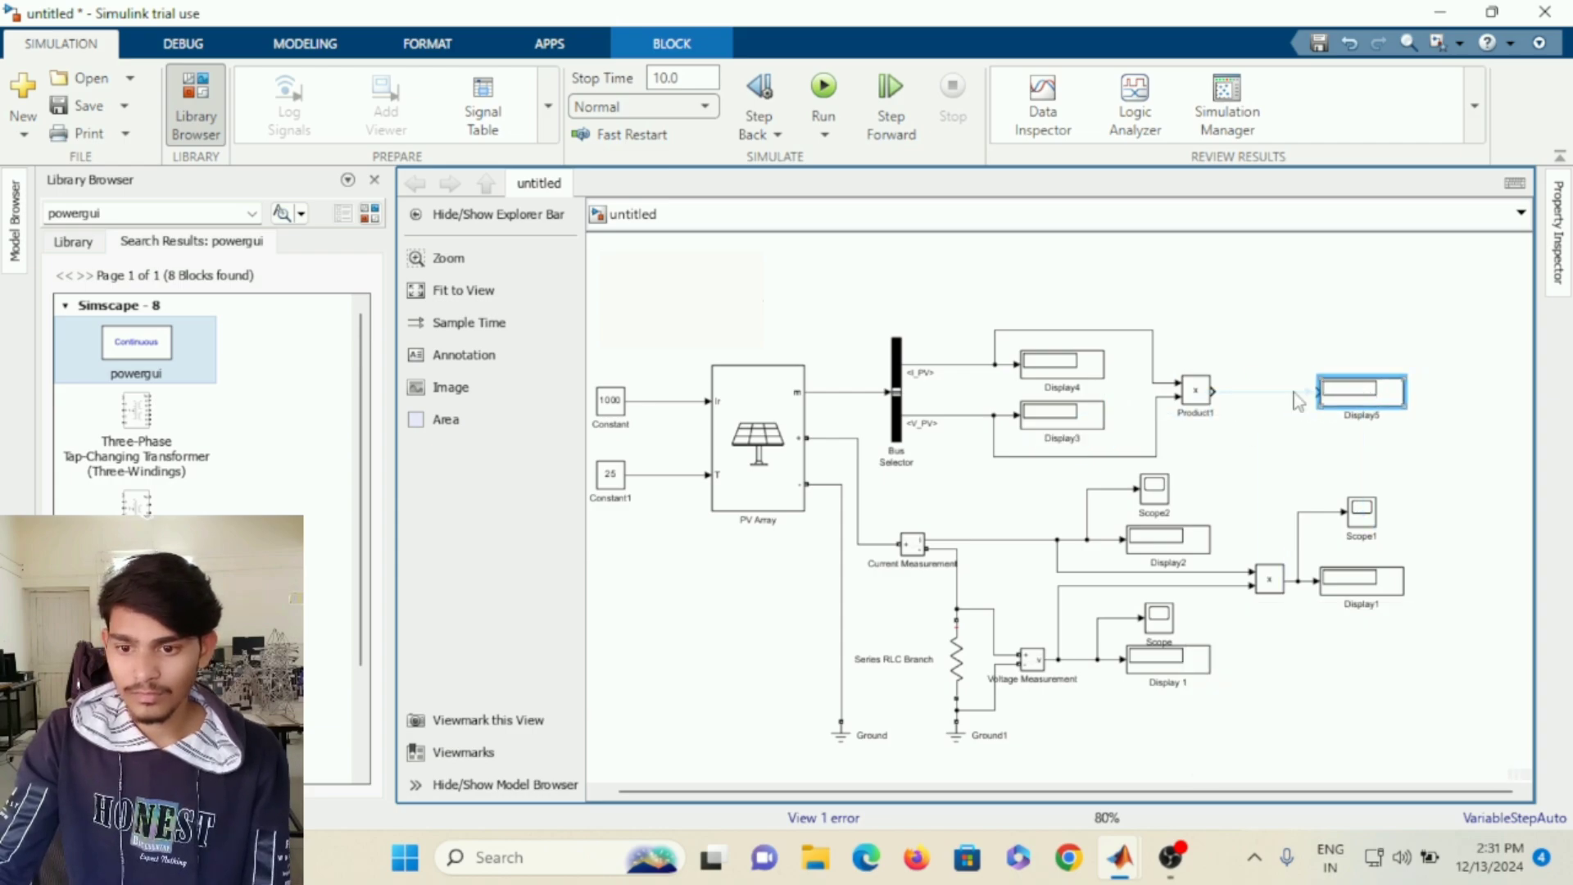
{"action": "left_click", "coordinate": [1274, 398]}
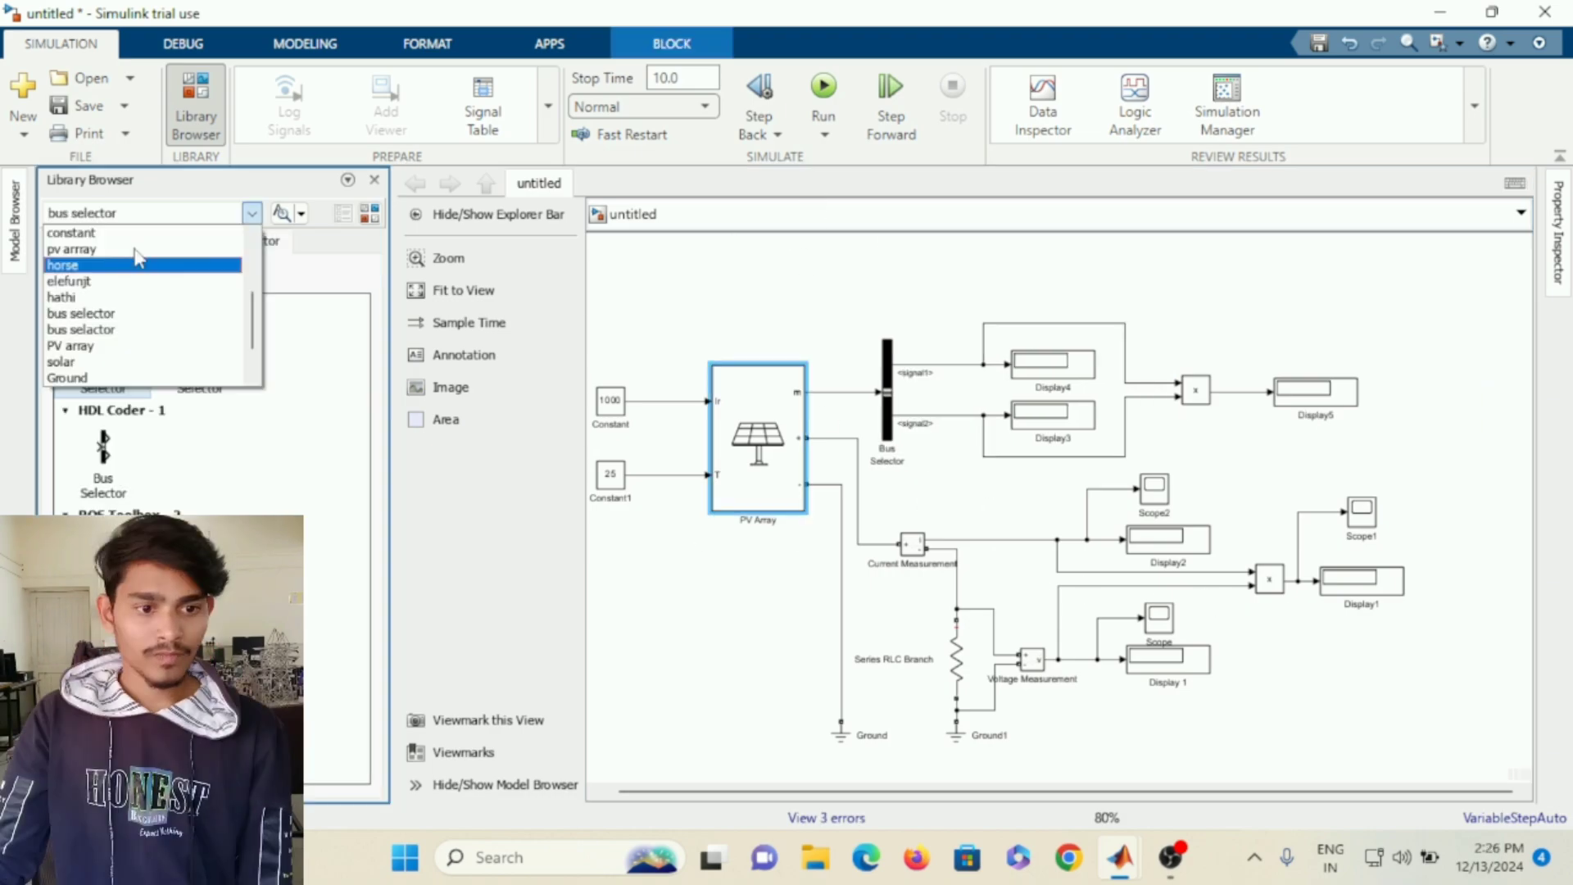
Search the block library for powergui.
{"action": "left_click", "coordinate": [146, 213]}
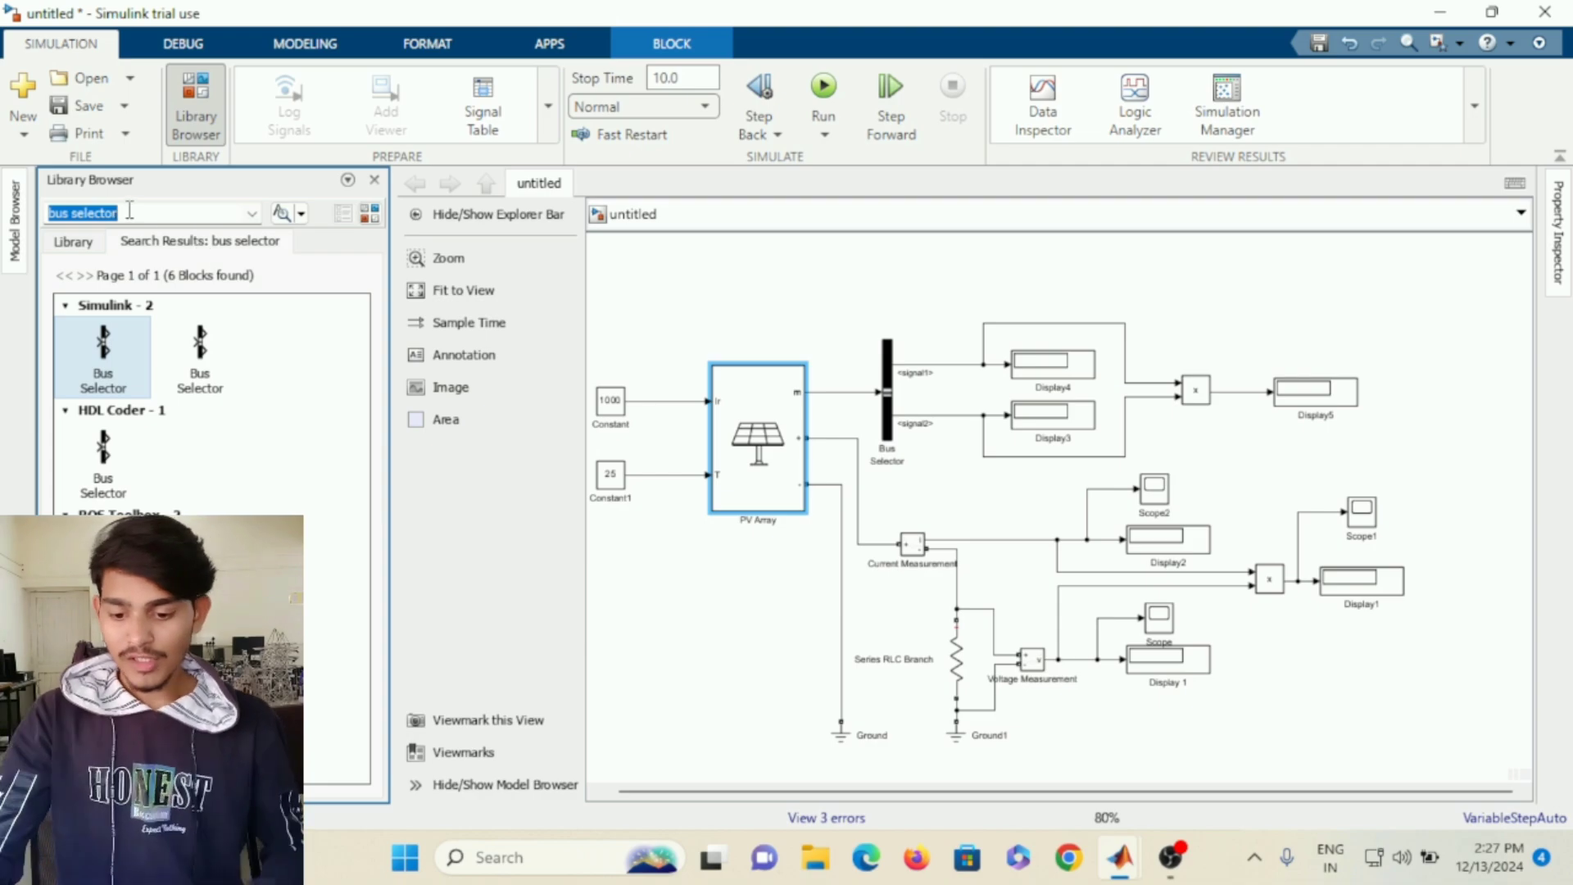
{"action": "key", "text": "BackSpace"}
{"action": "type", "text": "poe"}
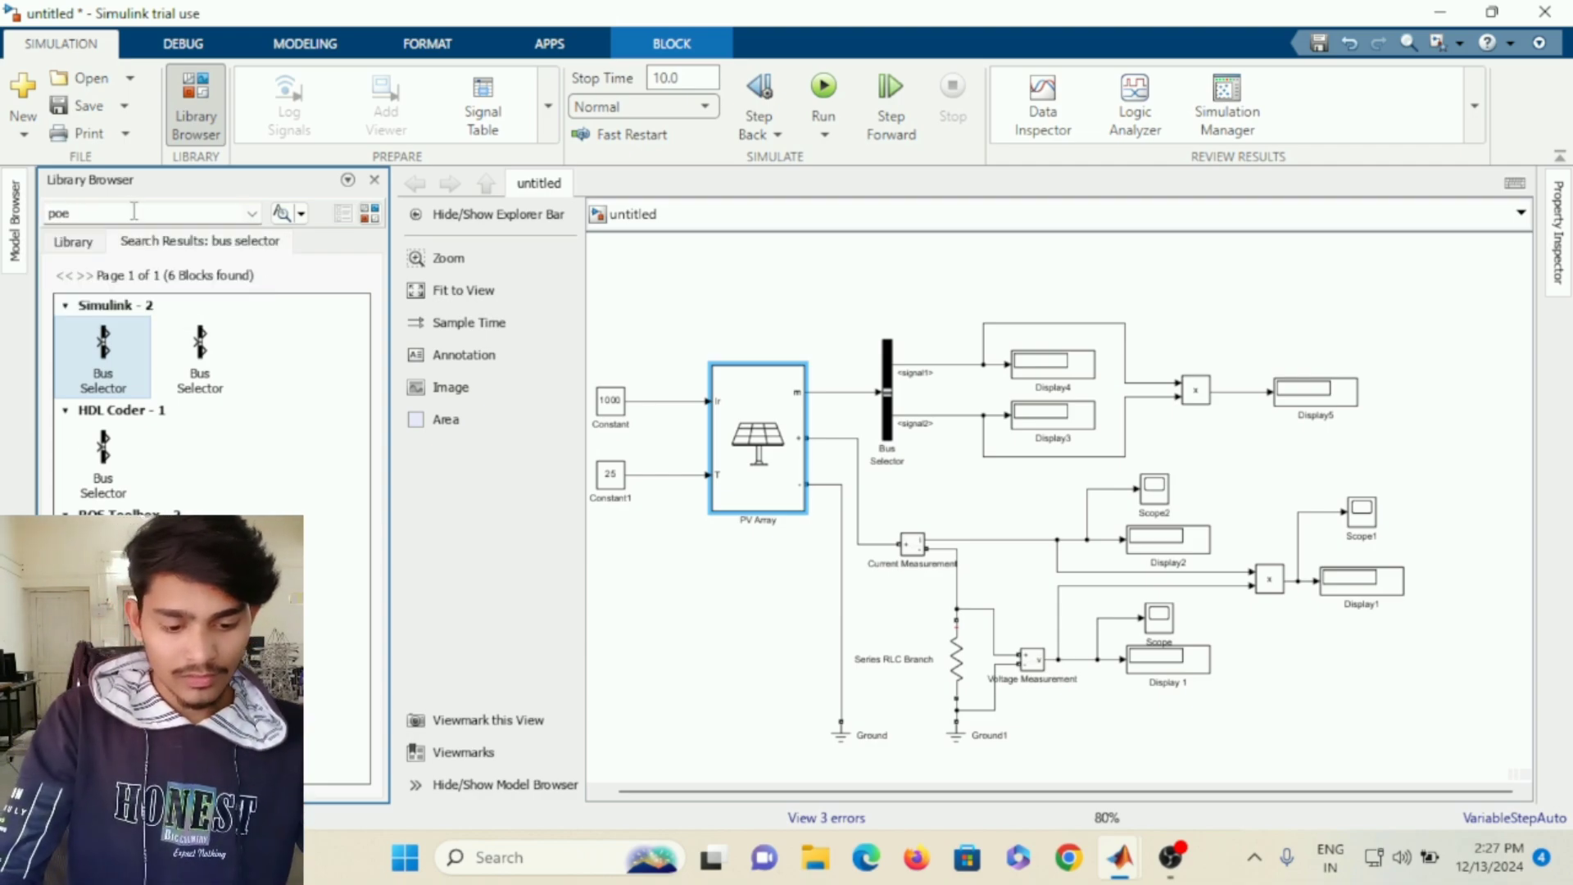
{"action": "key", "text": "BackSpace"}
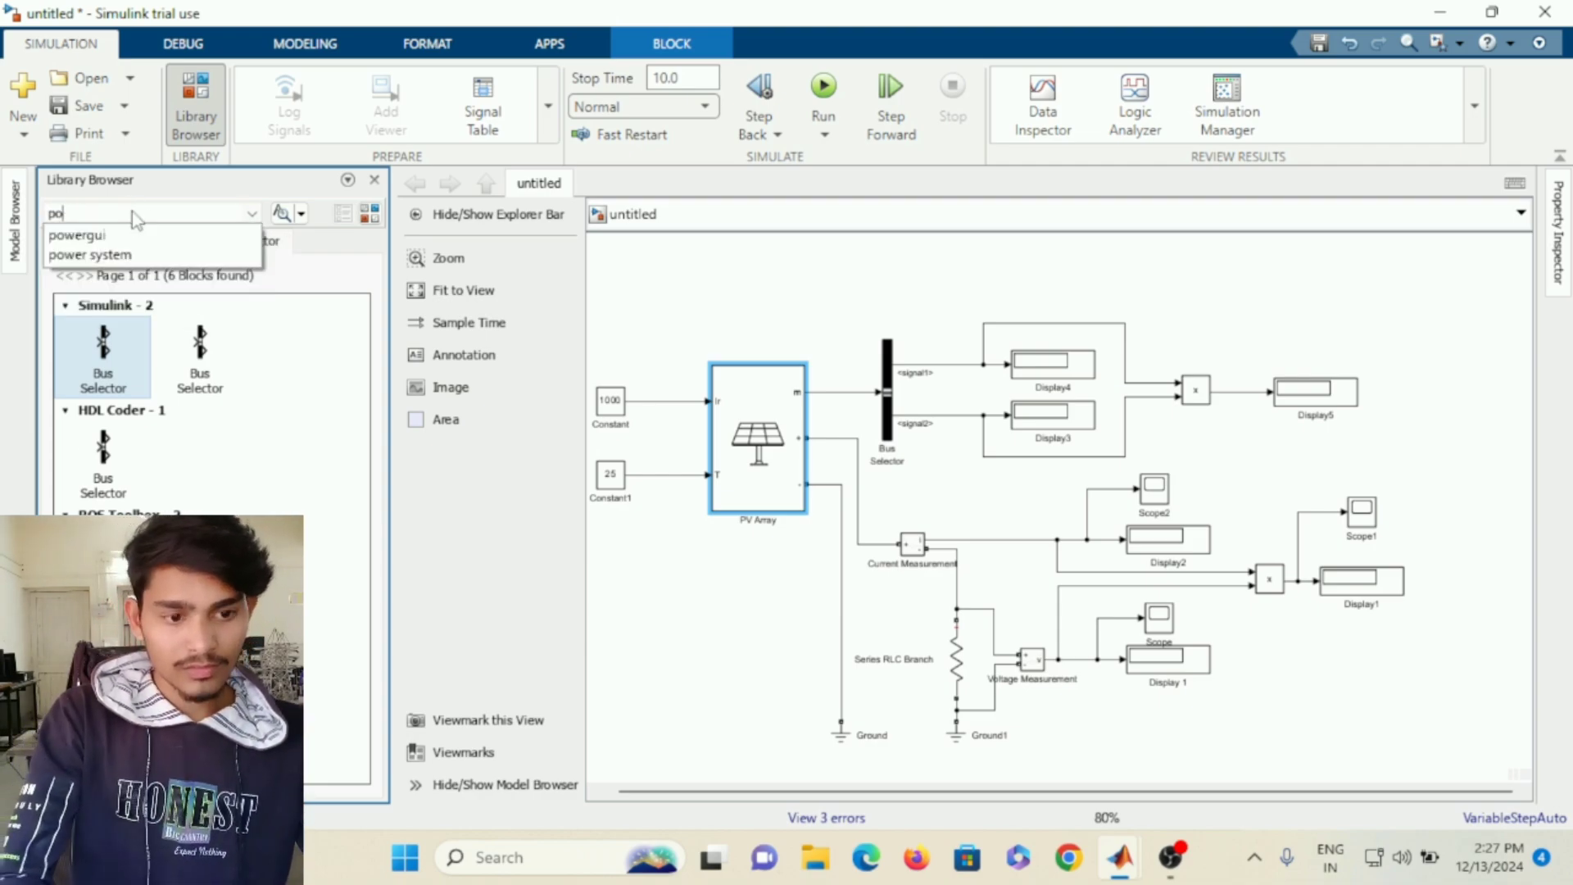
{"action": "type", "text": "wer"}
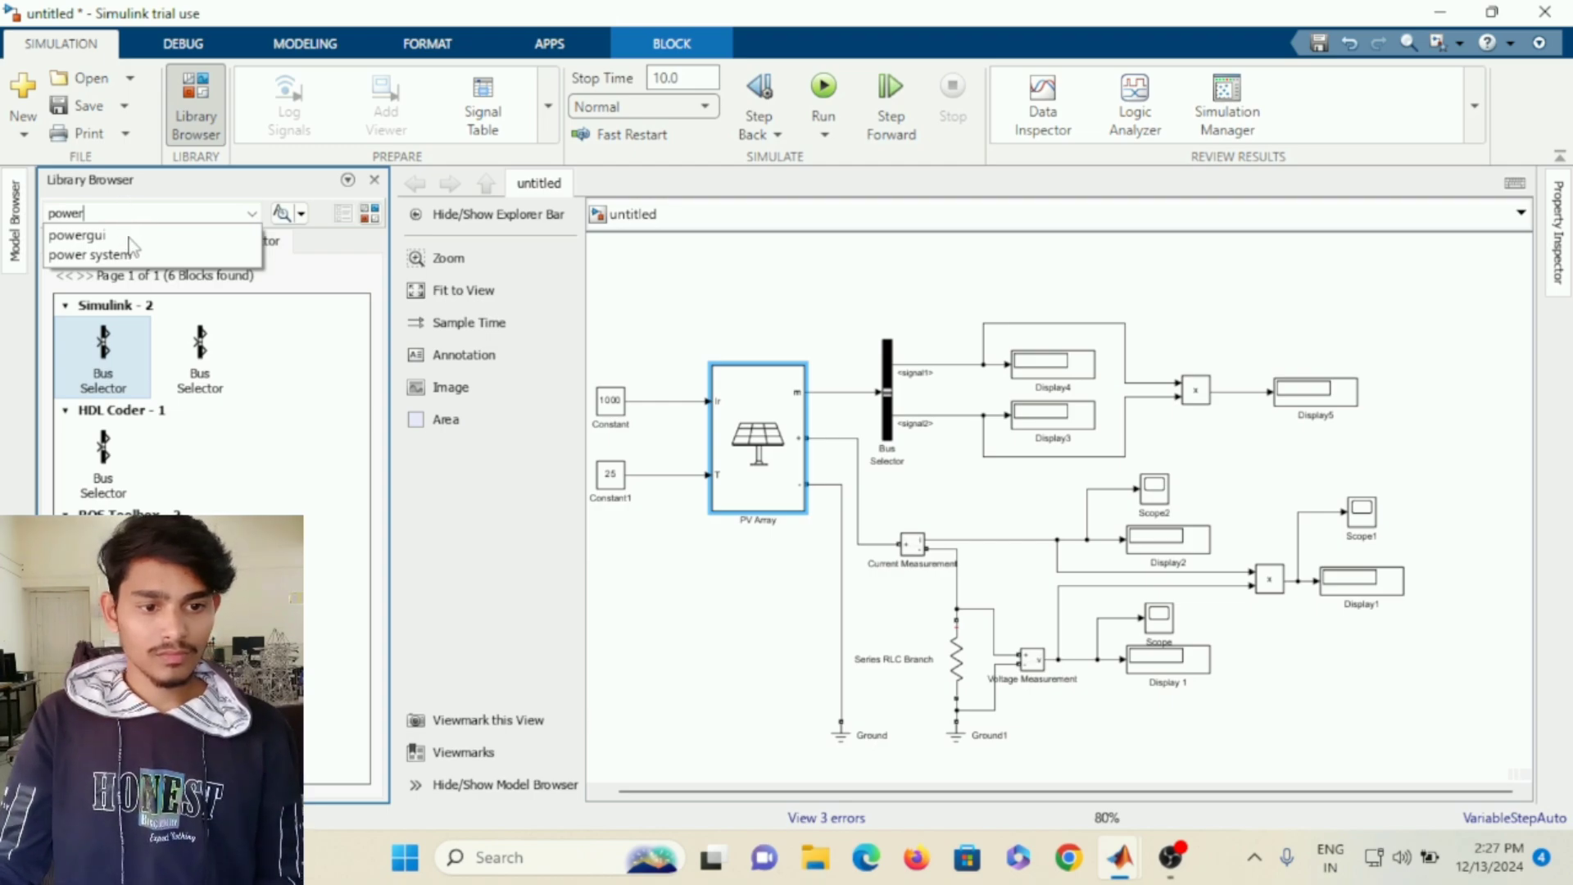
{"action": "left_click", "coordinate": [77, 235]}
{"action": "left_click", "coordinate": [282, 213]}
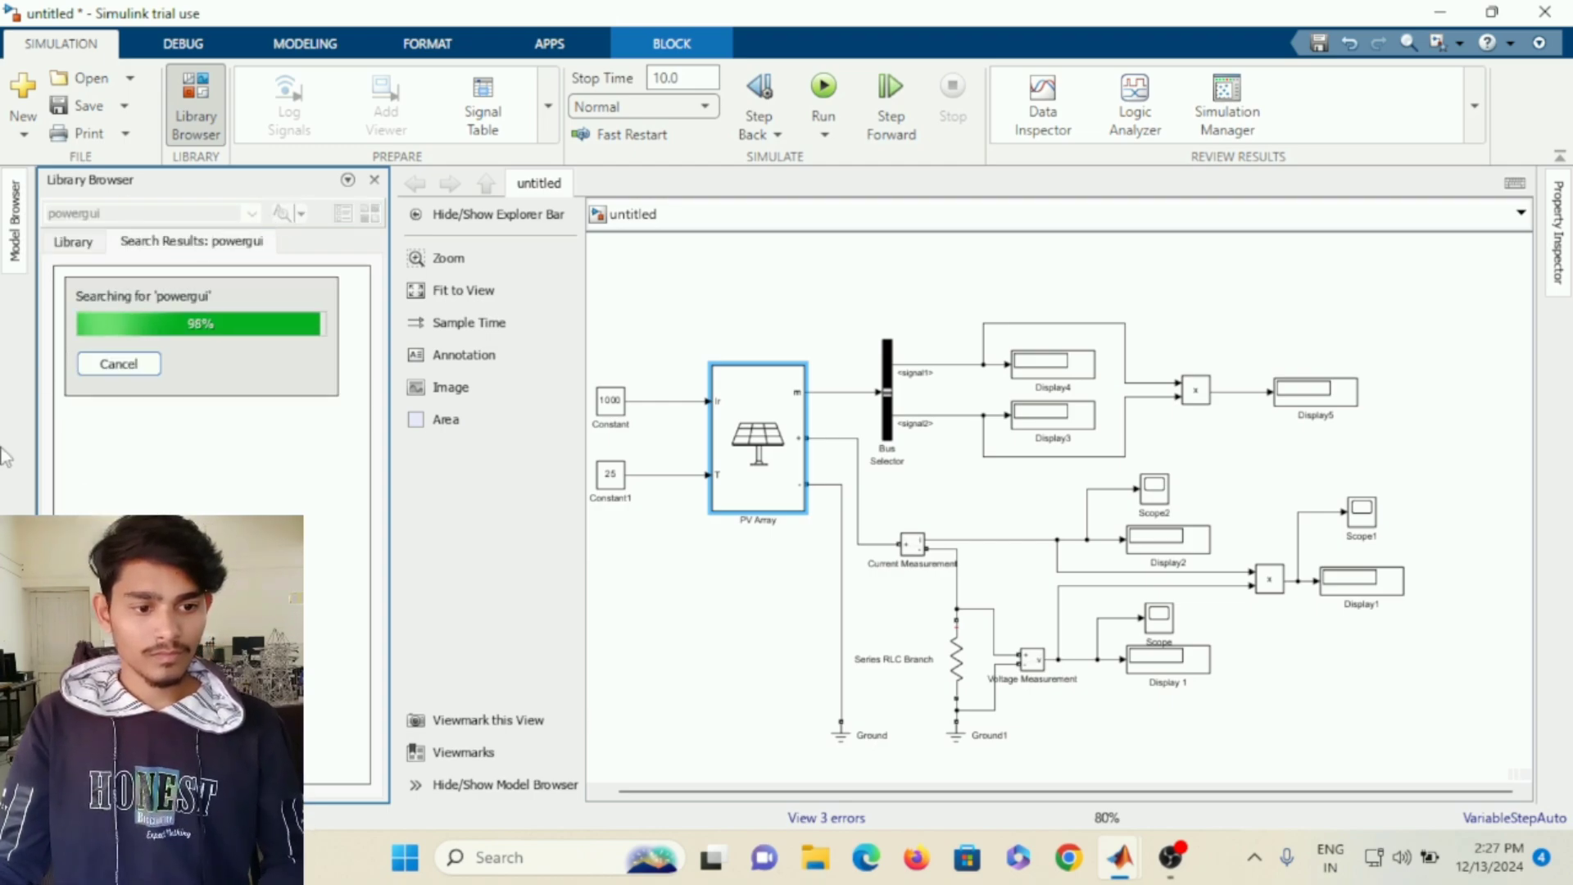
Add the powergui block to the untitled model and place it in the empty area above the PV Array.
{"action": "left_click", "coordinate": [135, 439]}
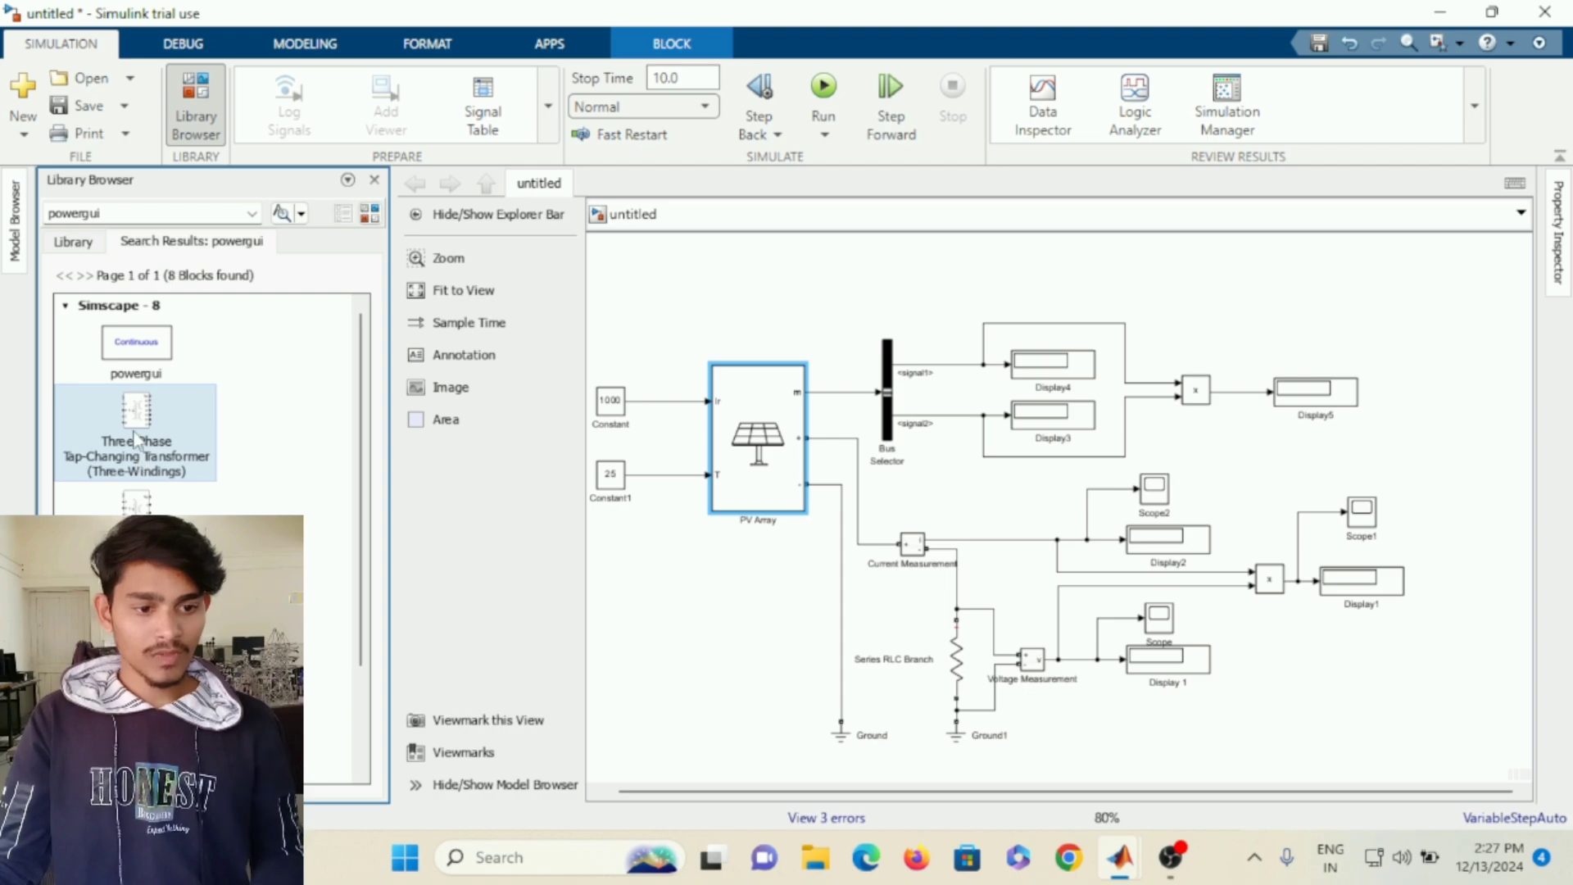
{"action": "left_click", "coordinate": [123, 356]}
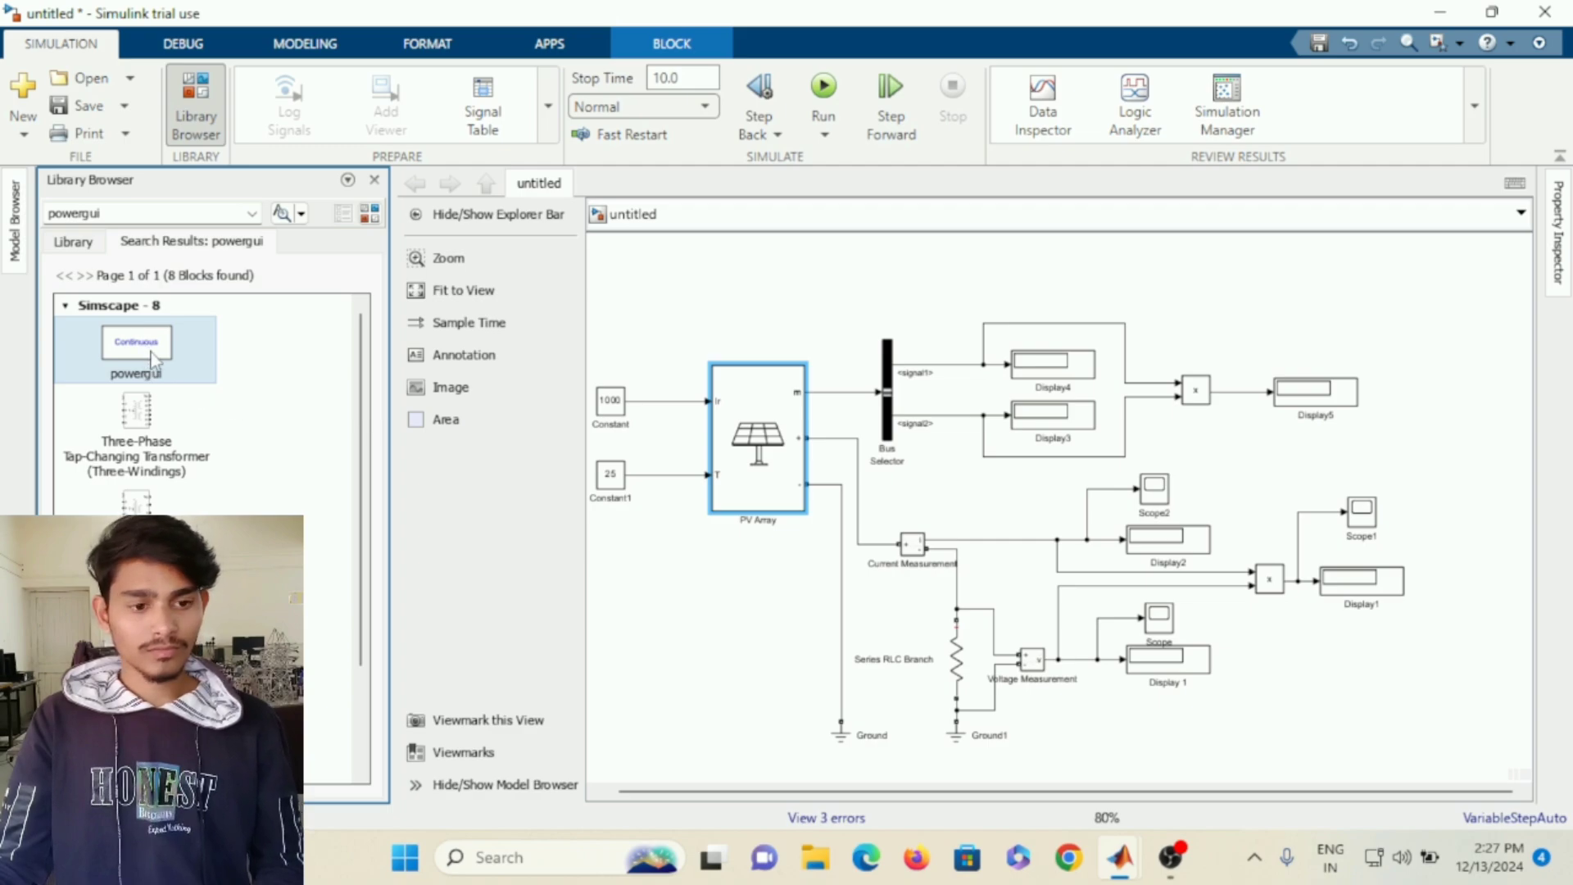
{"action": "right_click", "coordinate": [188, 382]}
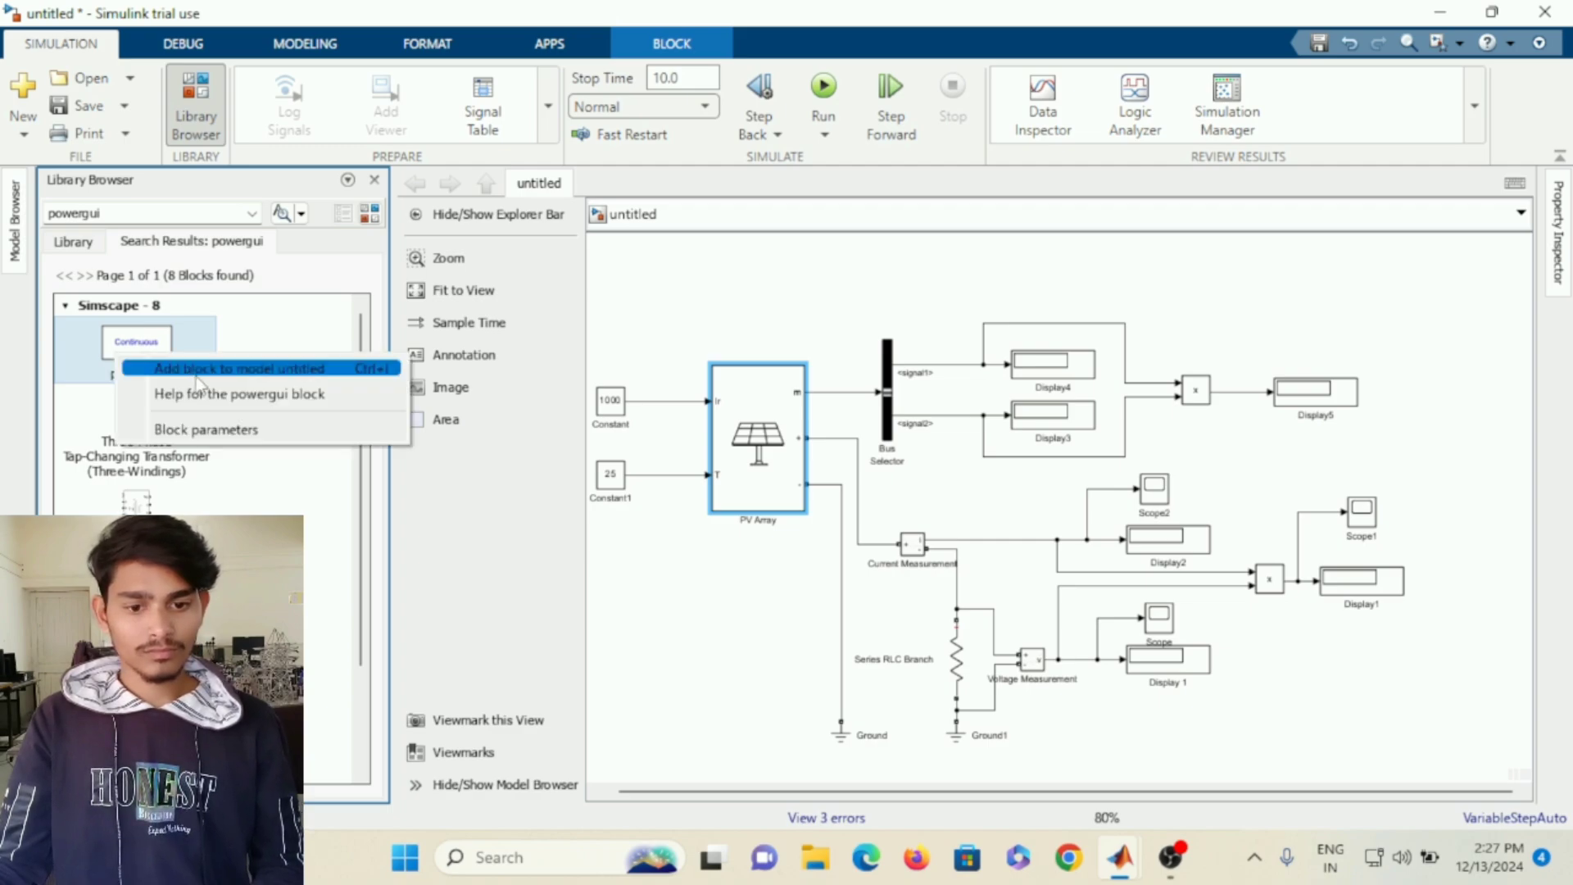
{"action": "left_click", "coordinate": [195, 373]}
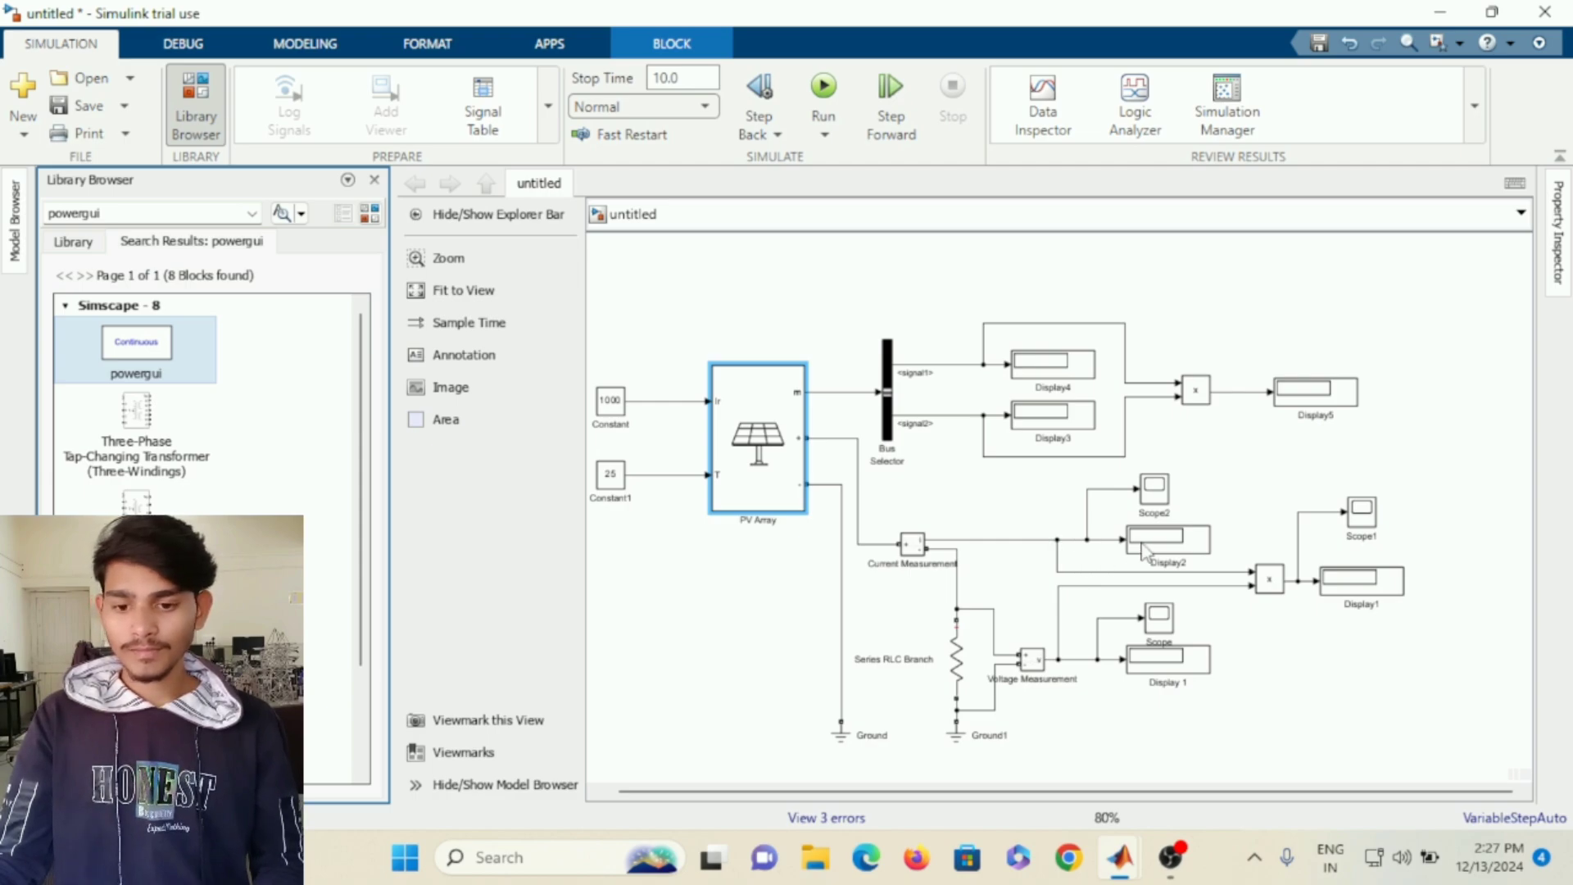
{"action": "left_click_drag", "start_coordinate": [1093, 539], "coordinate": [677, 297]}
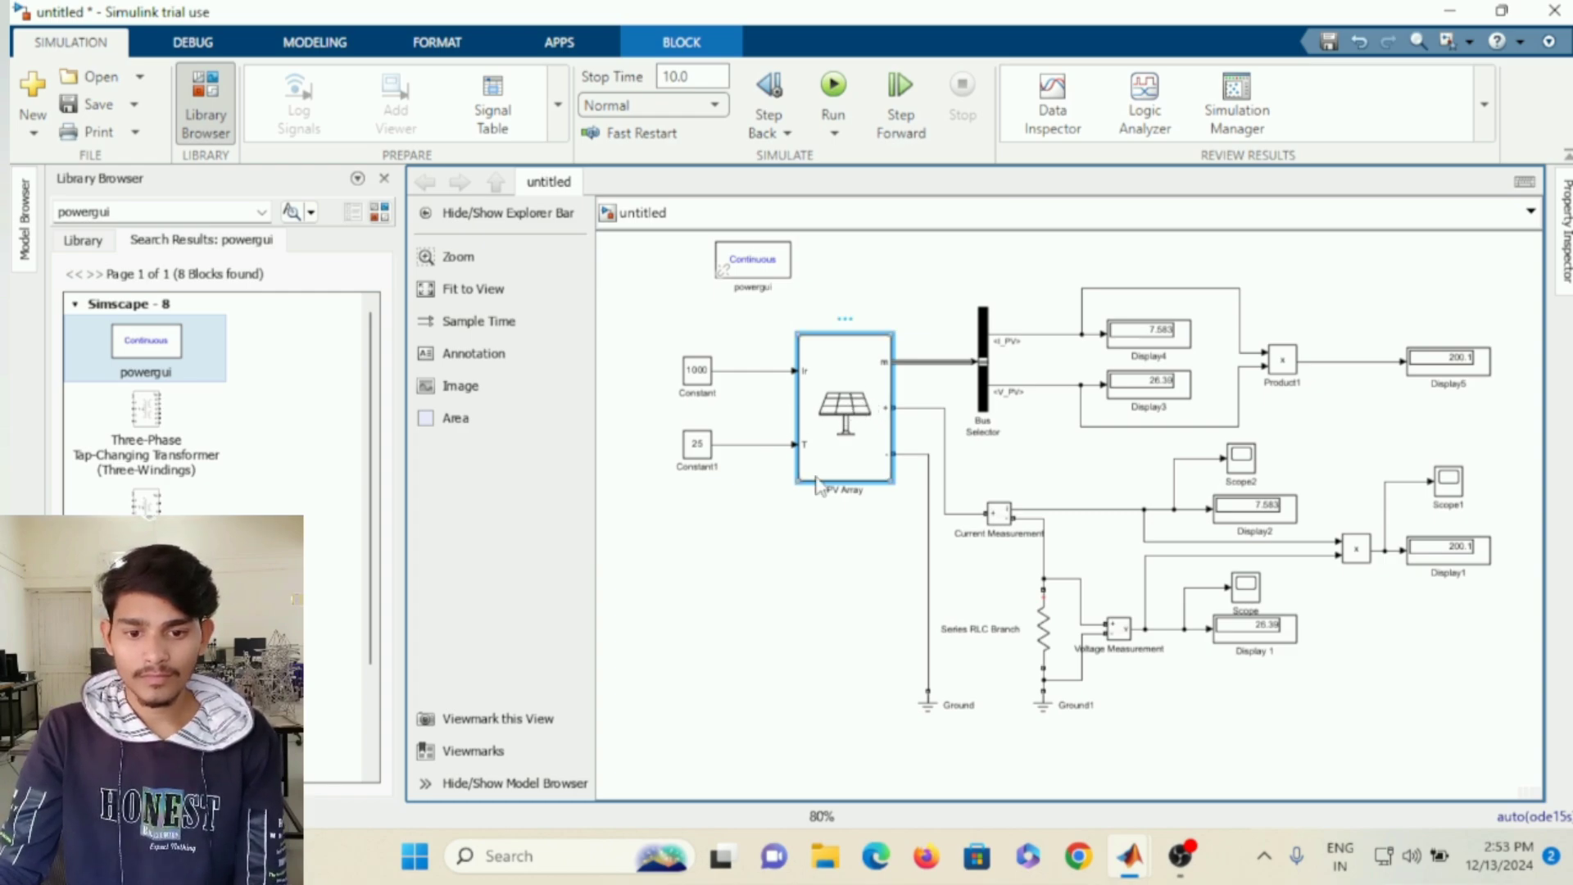
Review the PV Array's module parameters and plot the I-V and P-V characteristics of one module at 25 deg.C for irradiances 1000, 500 and 100.
{"action": "double_click", "coordinate": [849, 424]}
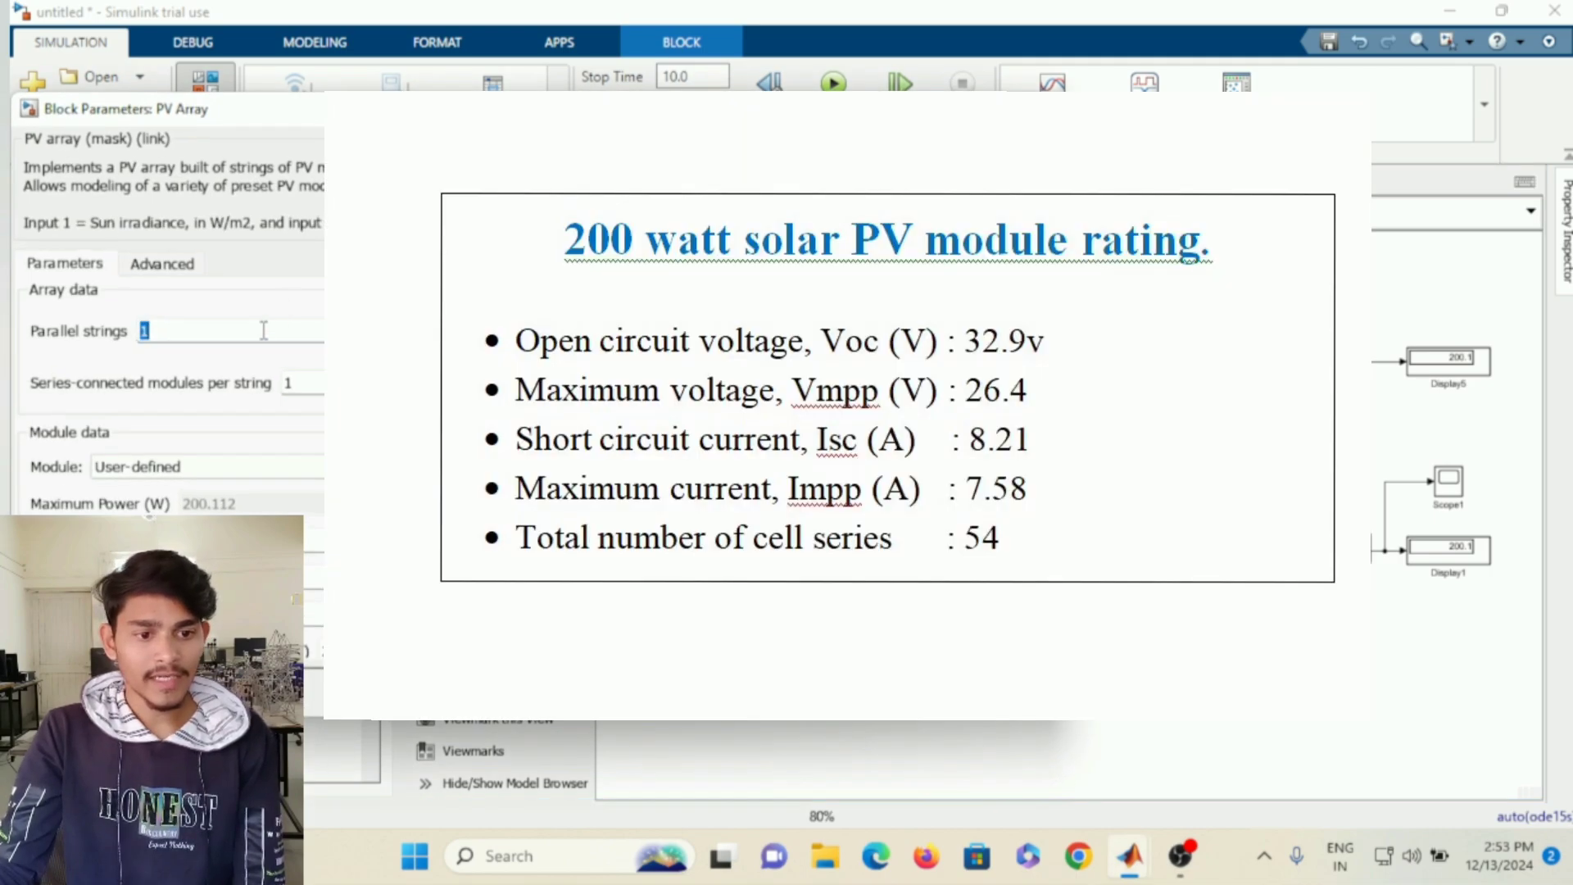
{"action": "scroll", "coordinate": [164, 328], "scroll_direction": "down", "scroll_amount": 3}
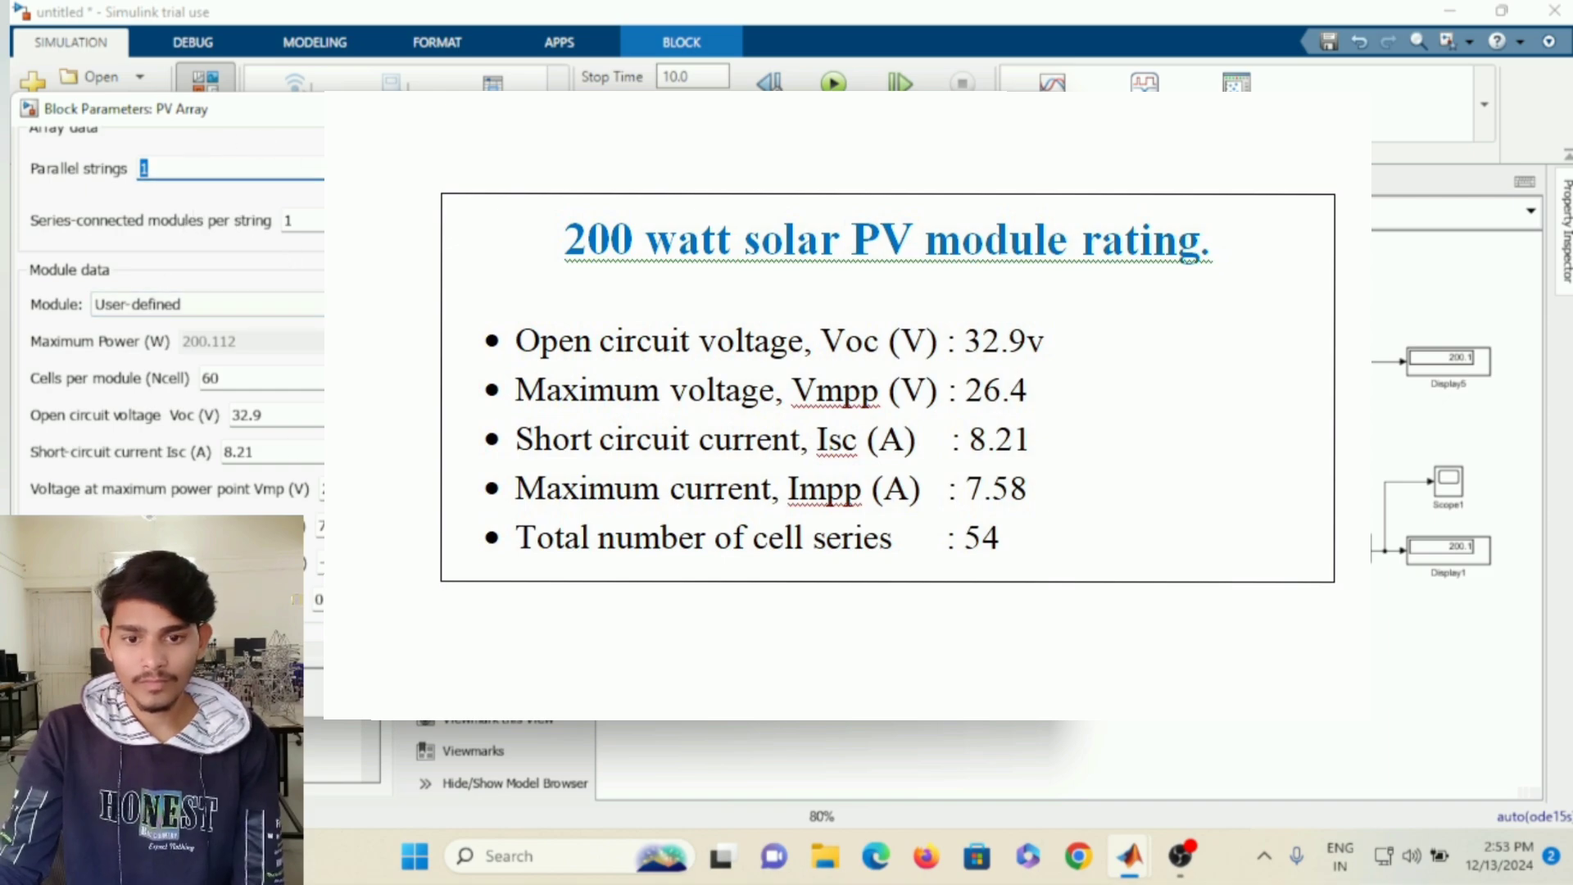
{"action": "scroll", "coordinate": [862, 529], "scroll_direction": "up", "scroll_amount": 3}
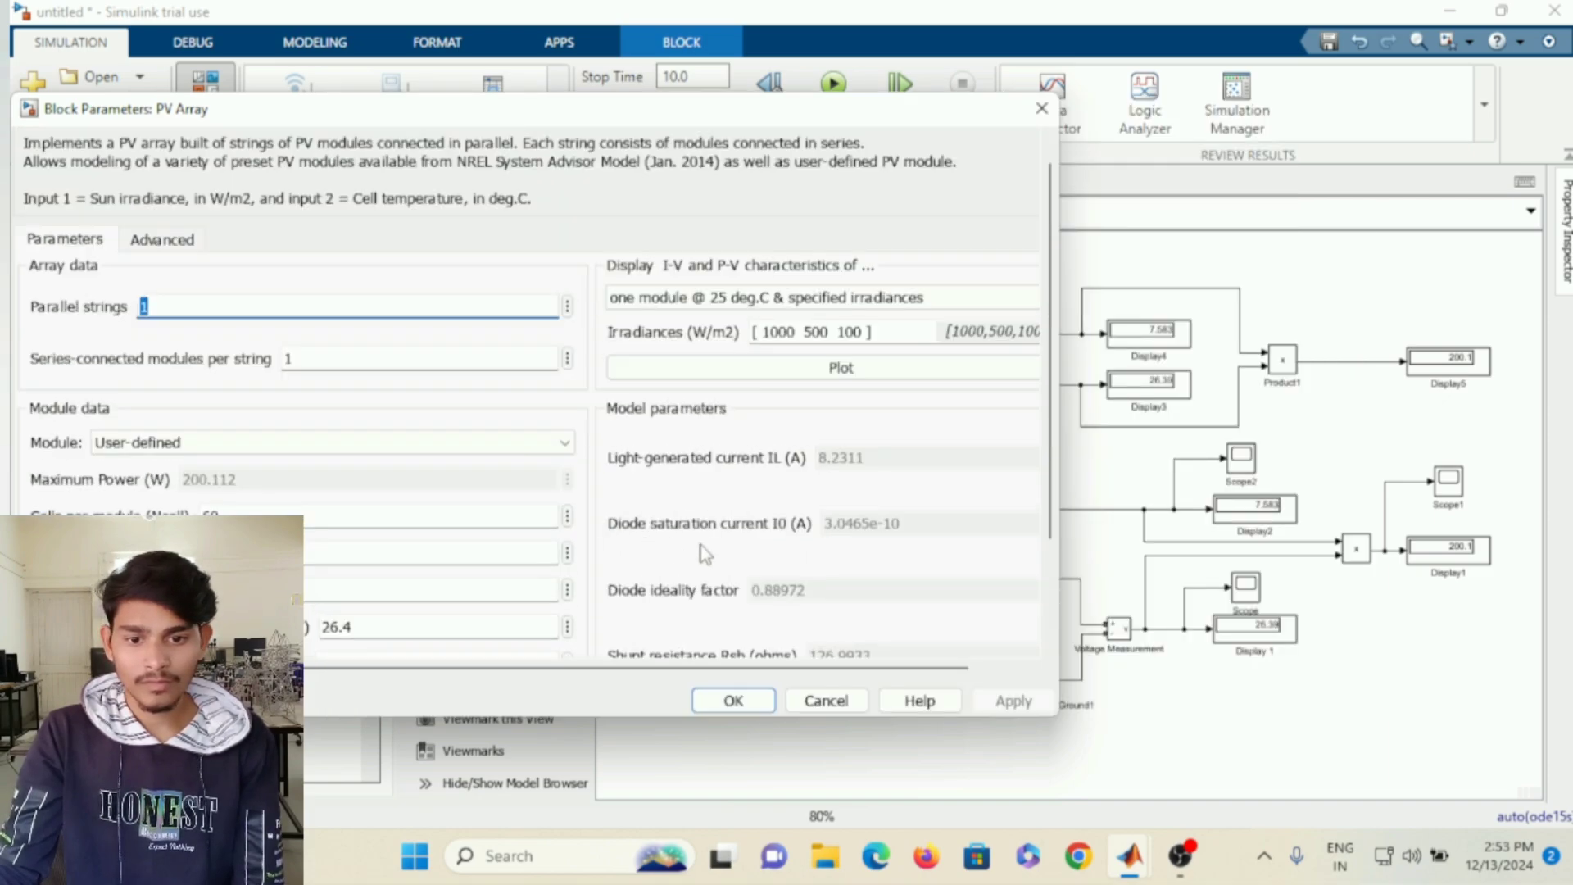
{"action": "left_click", "coordinate": [795, 366]}
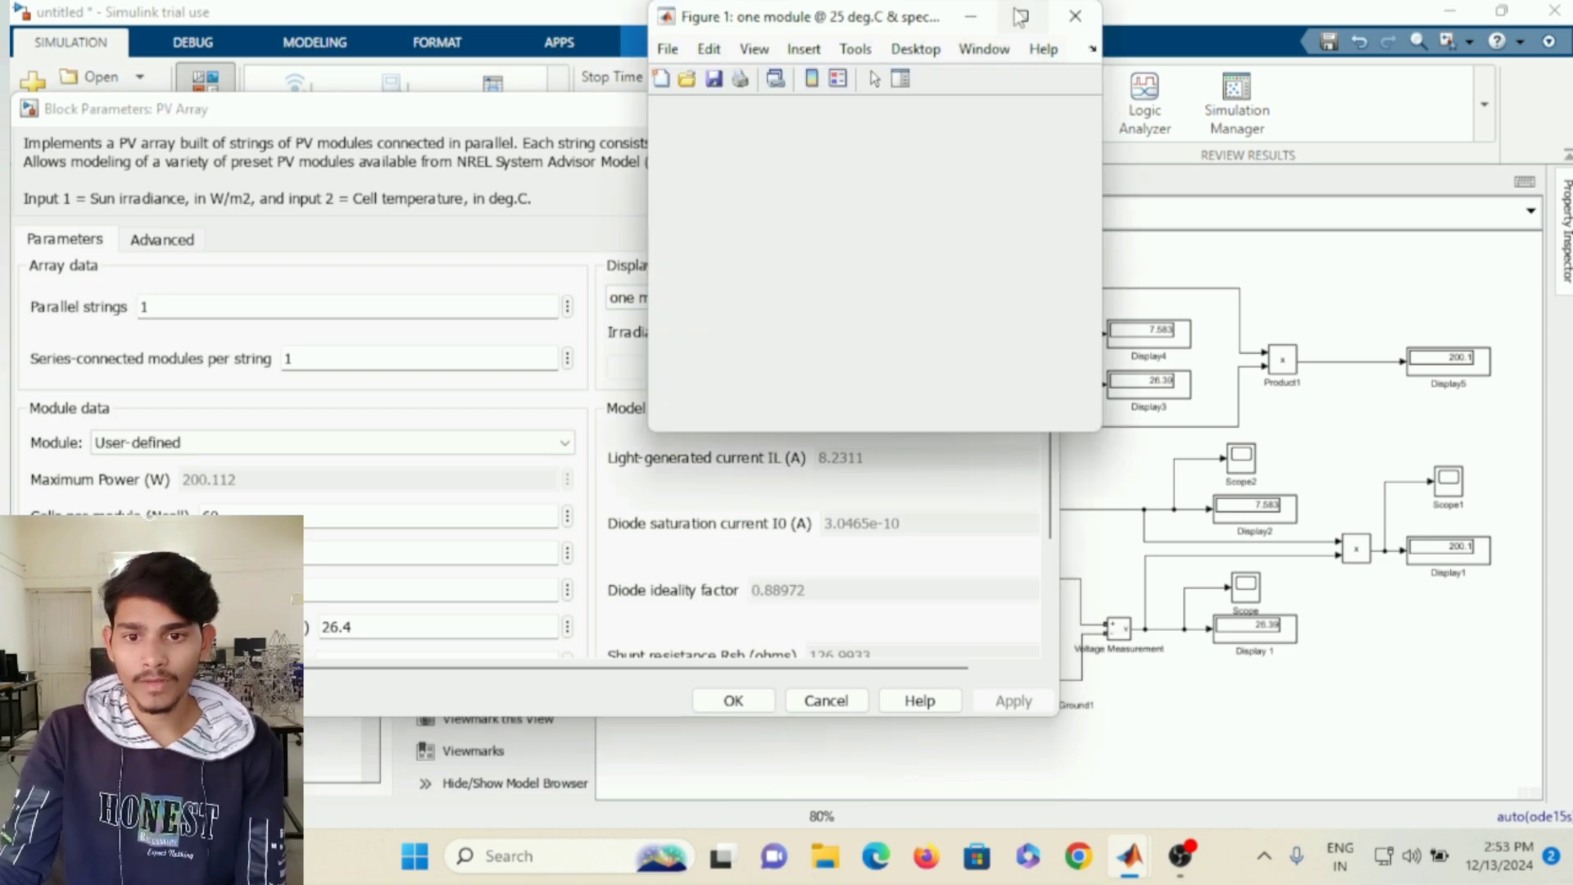
{"action": "left_click", "coordinate": [1020, 18]}
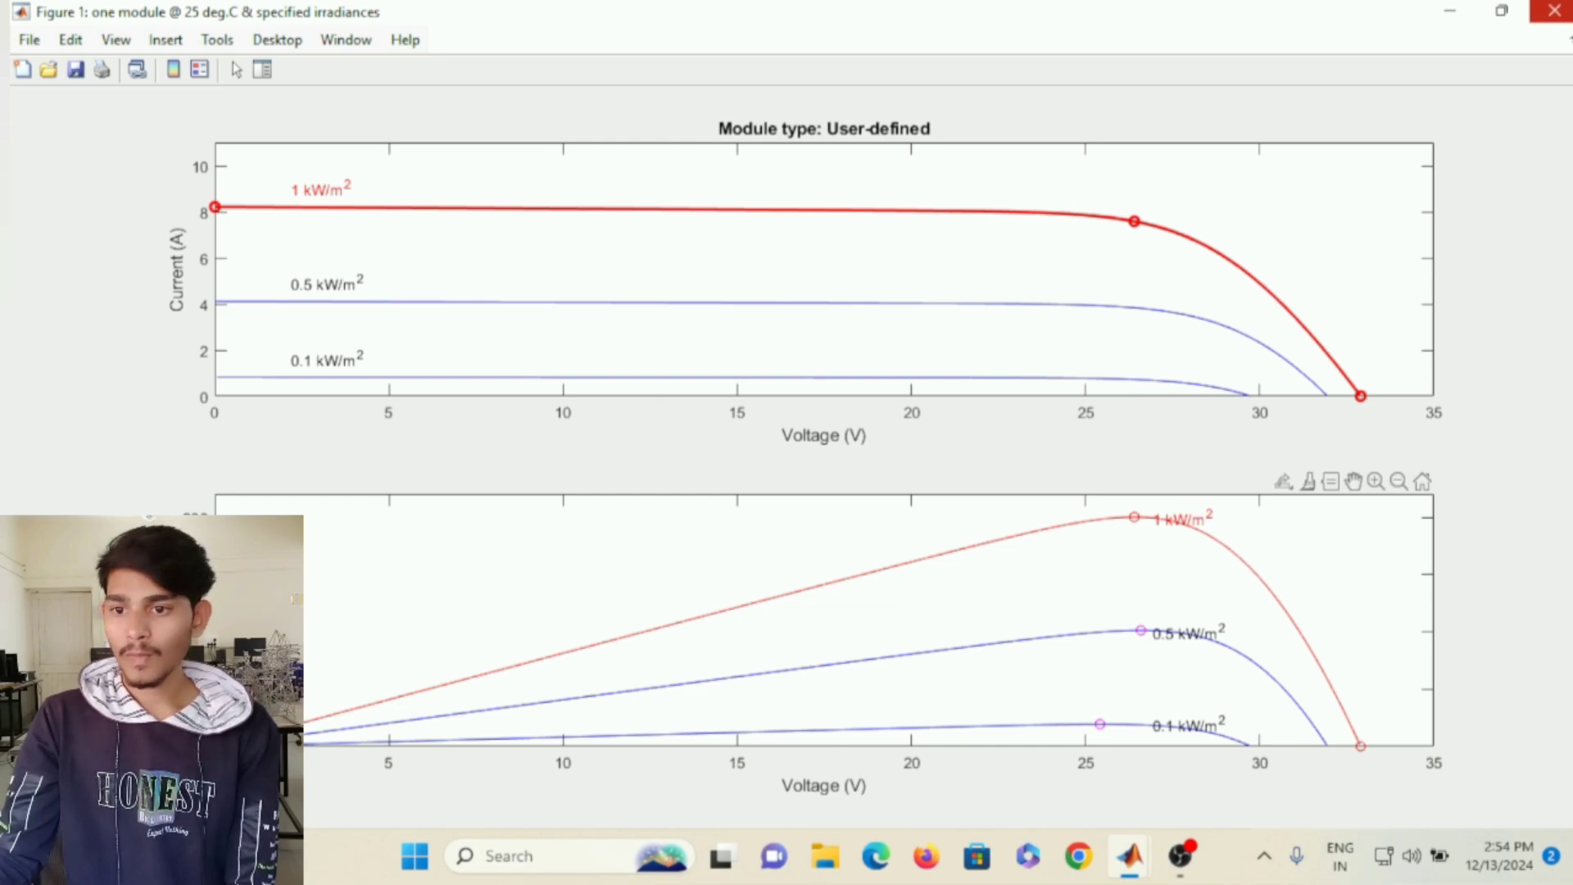
{"action": "left_click", "coordinate": [1556, 12]}
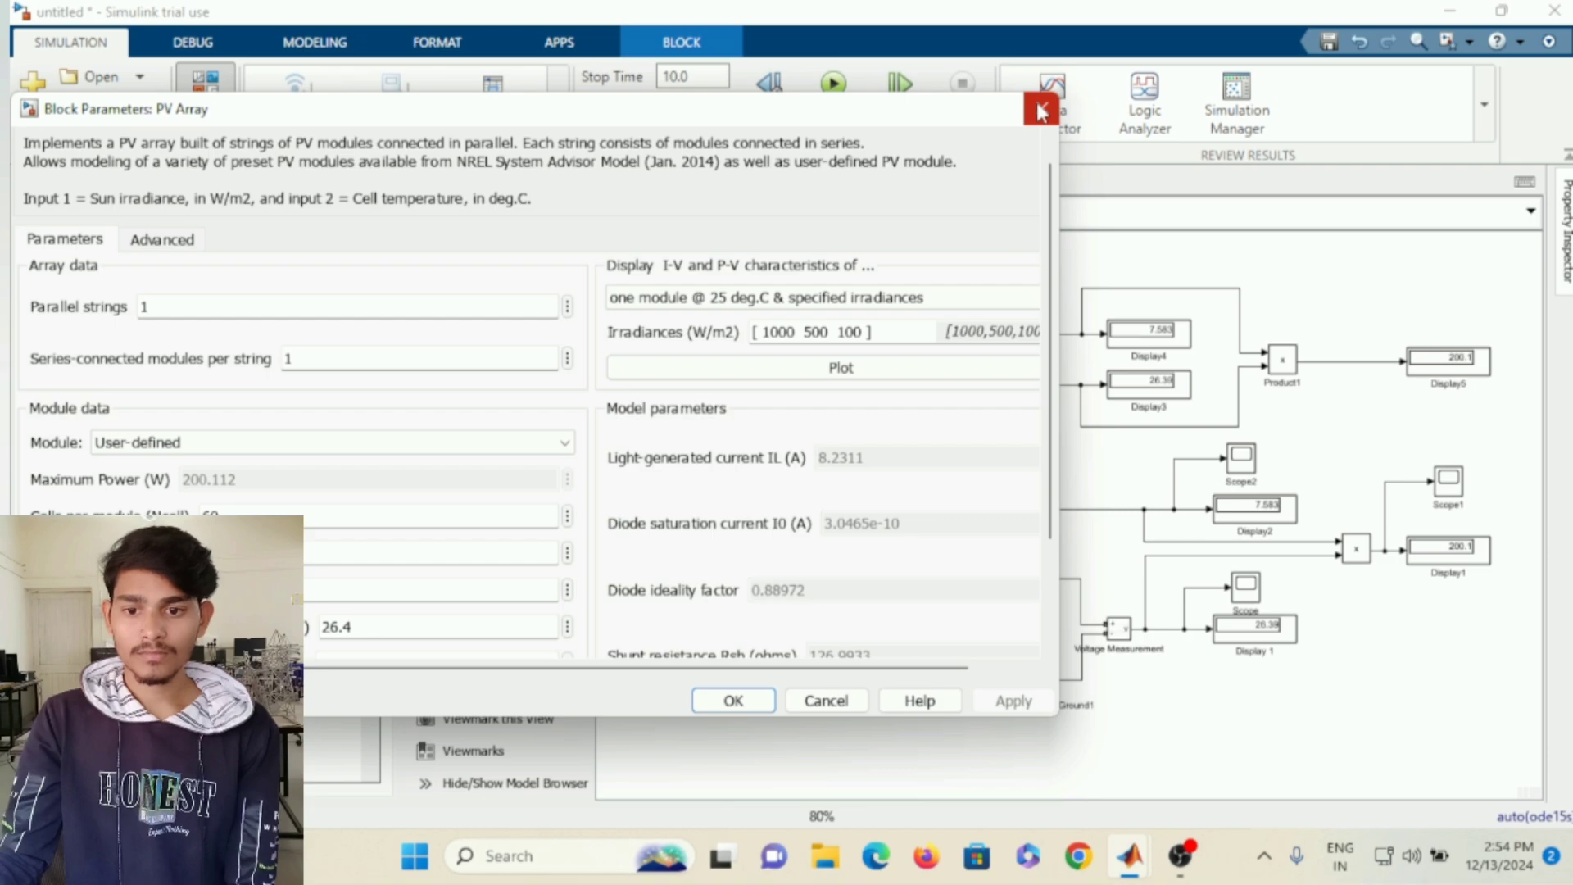
{"action": "left_click", "coordinate": [717, 702]}
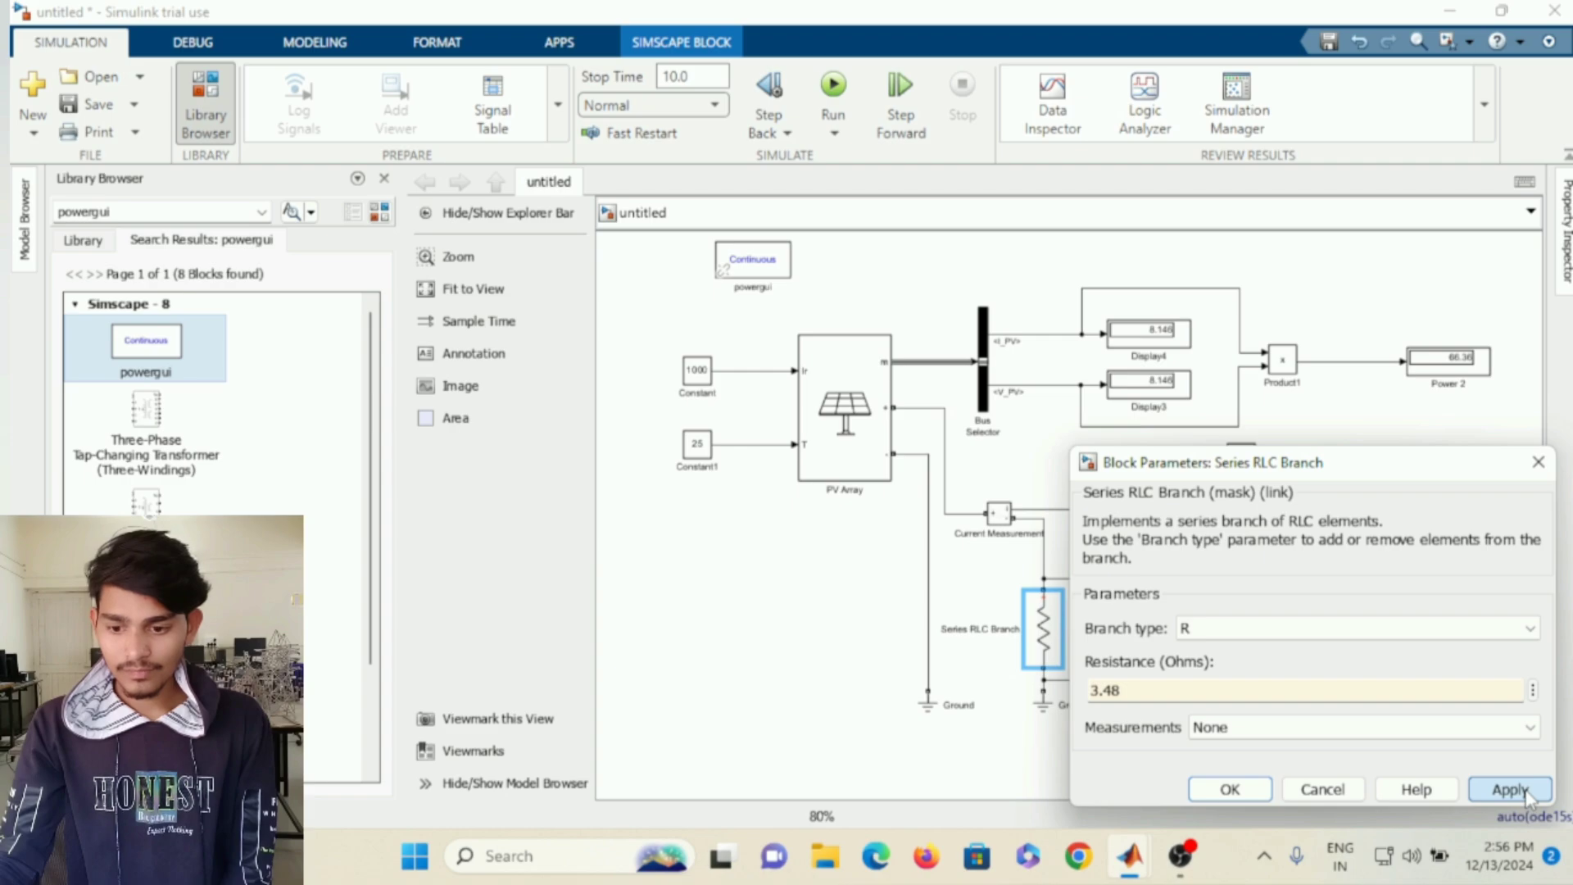
Set the Series RLC Branch's resistance to 3.48 ohms.
{"action": "left_click", "coordinate": [1522, 793]}
{"action": "left_click", "coordinate": [1253, 792]}
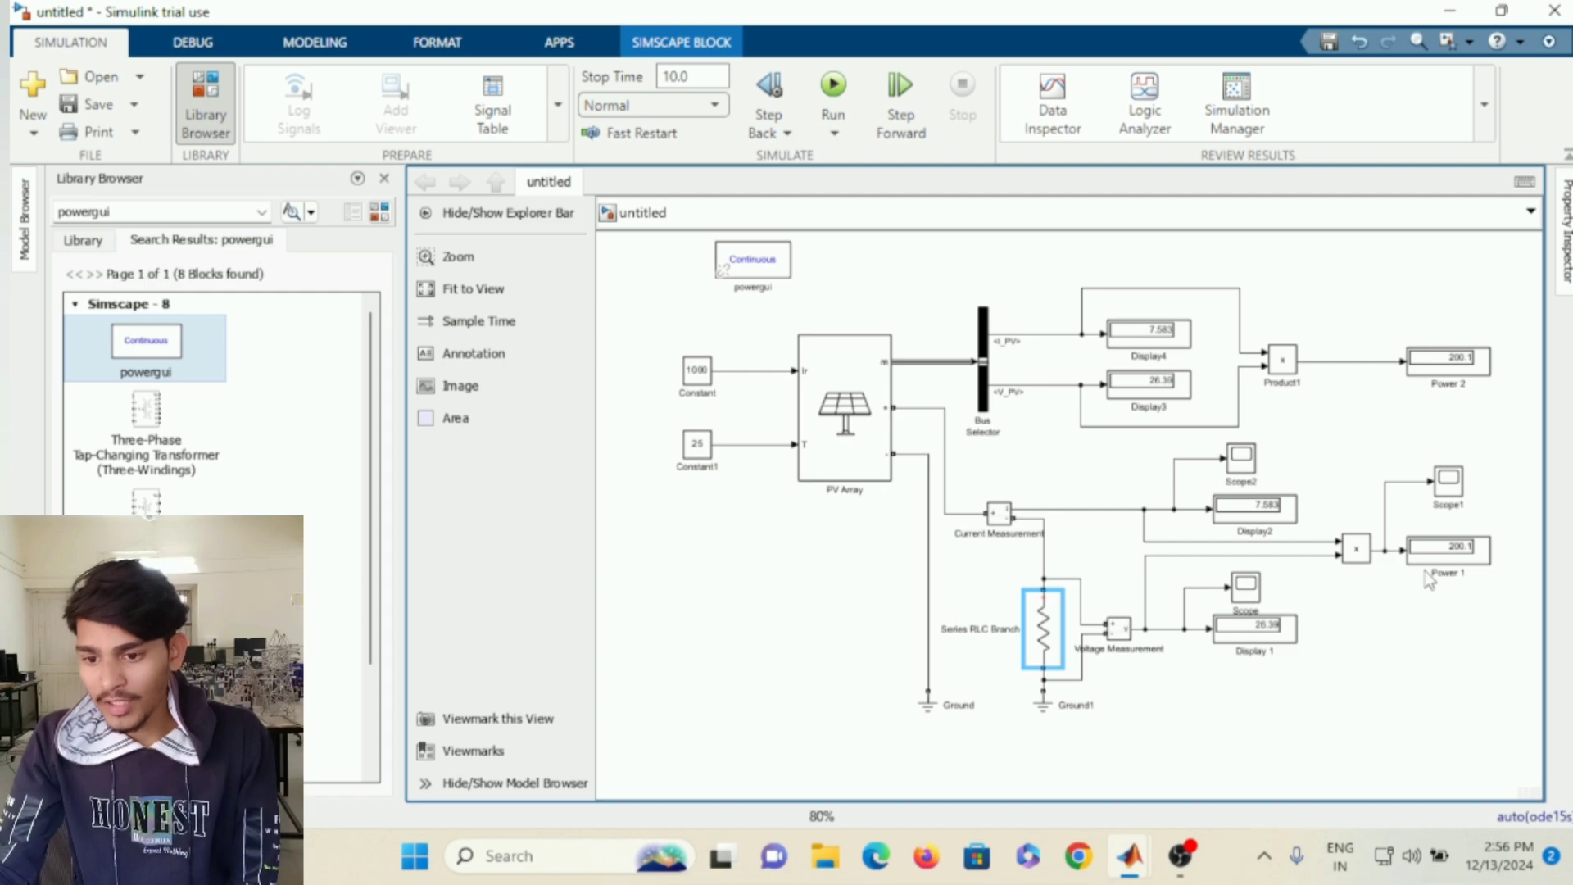
Move the Power 2 display slightly closer to Product1.
{"action": "left_click", "coordinate": [1480, 557]}
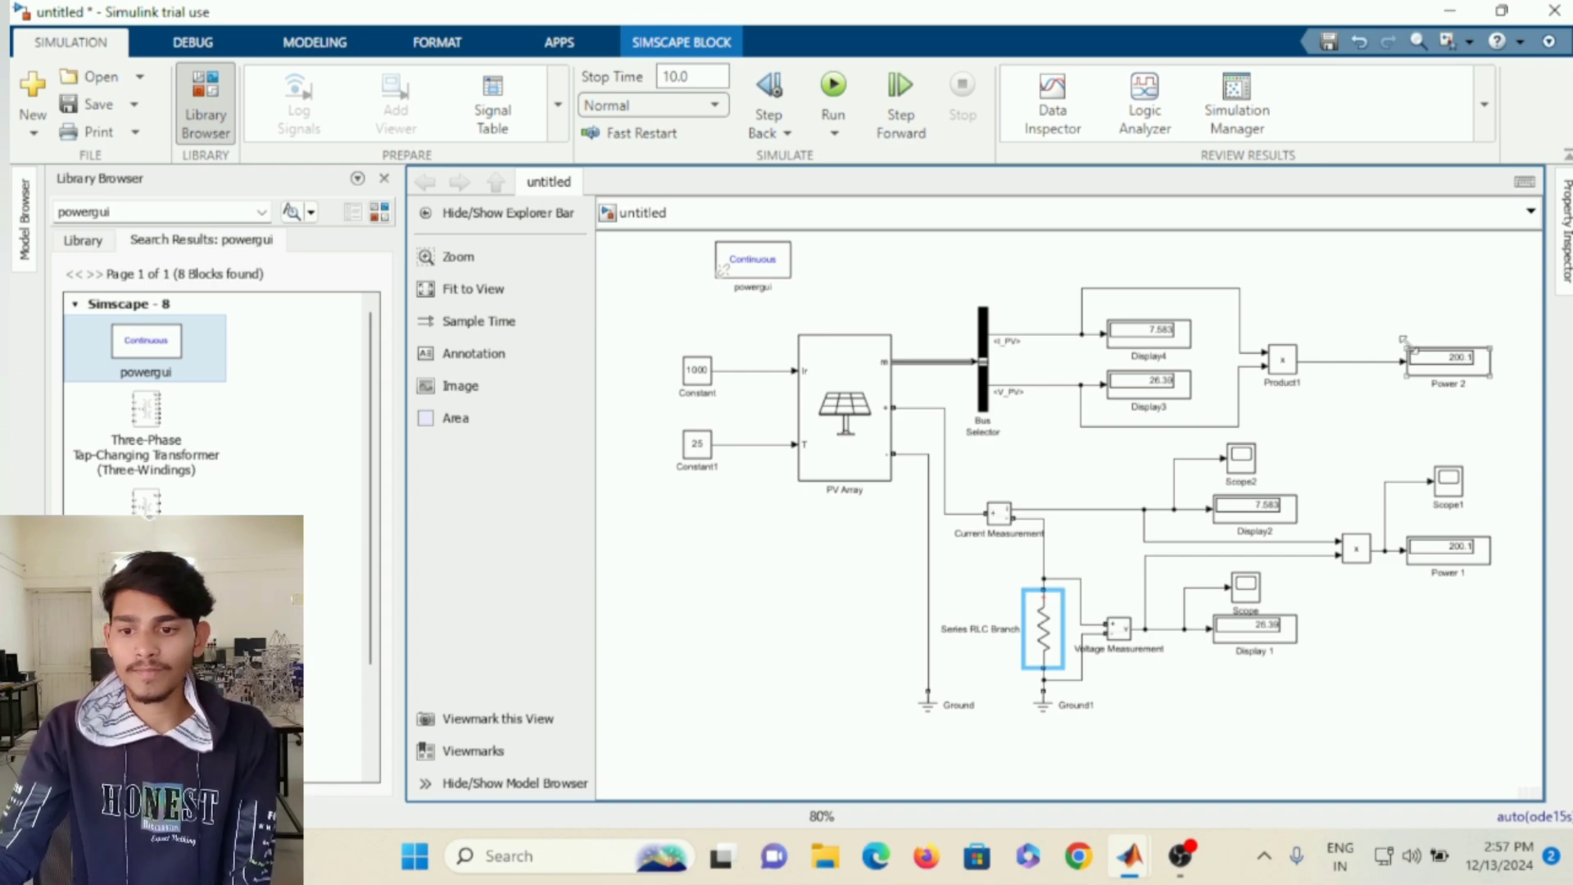
{"action": "left_click_drag", "start_coordinate": [1451, 367], "coordinate": [1440, 366]}
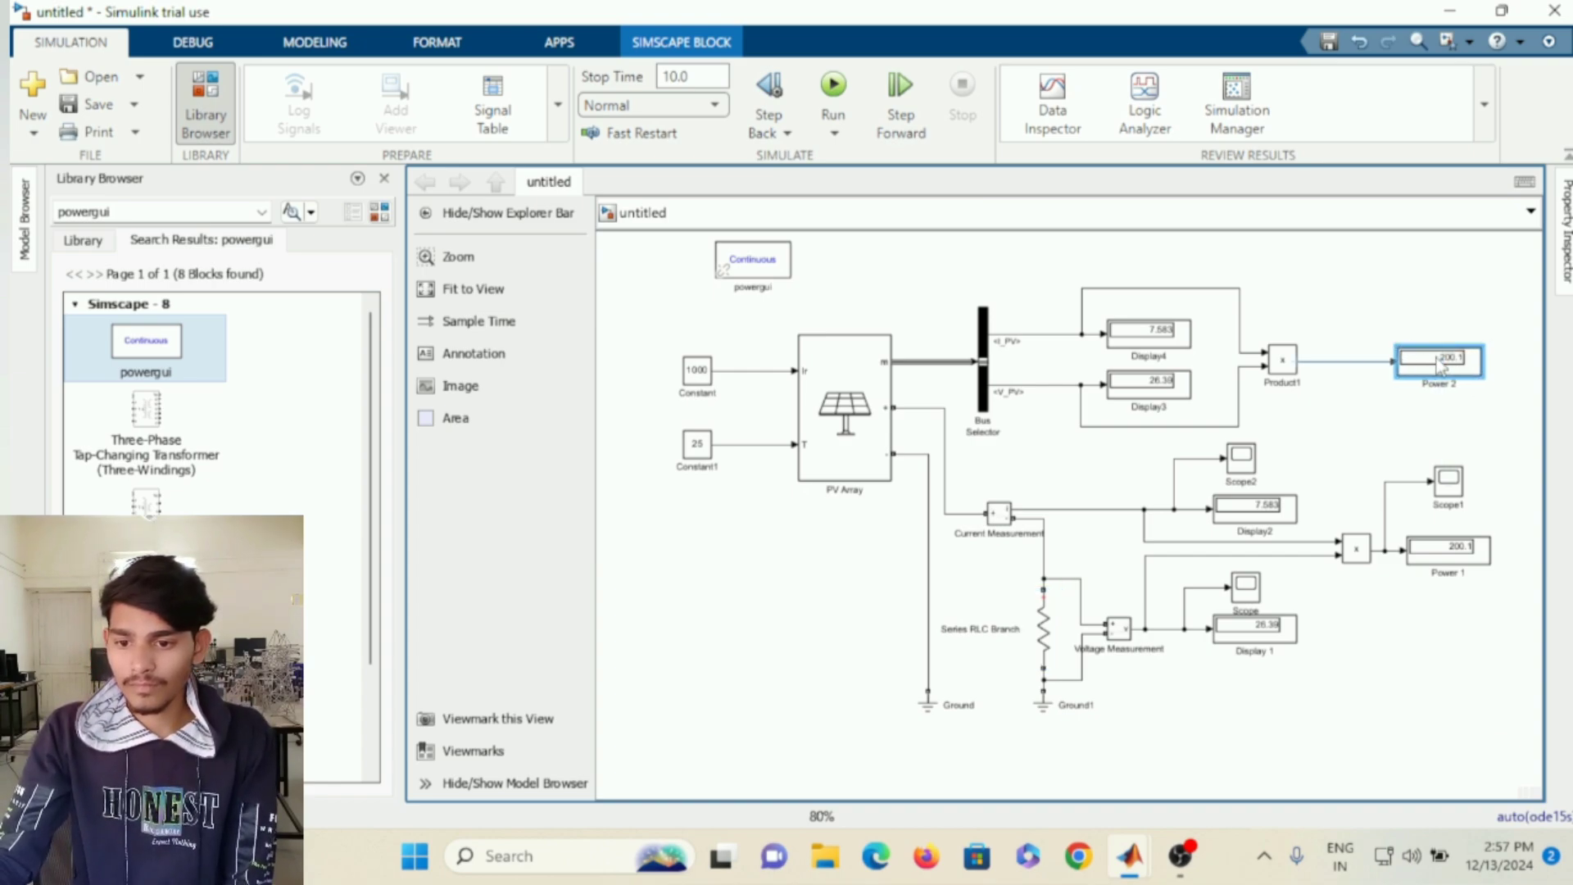